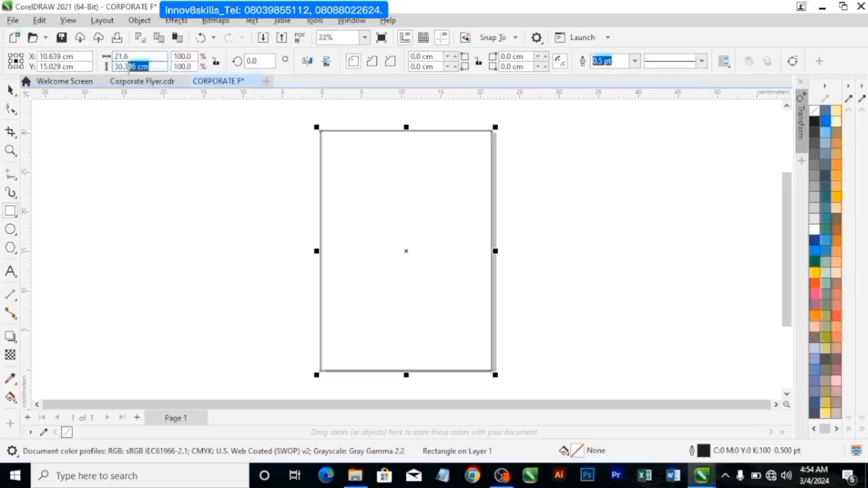
# Set the rectangle's height to 30.3 cm and center it on the page.
pyautogui.press('BackSpace')
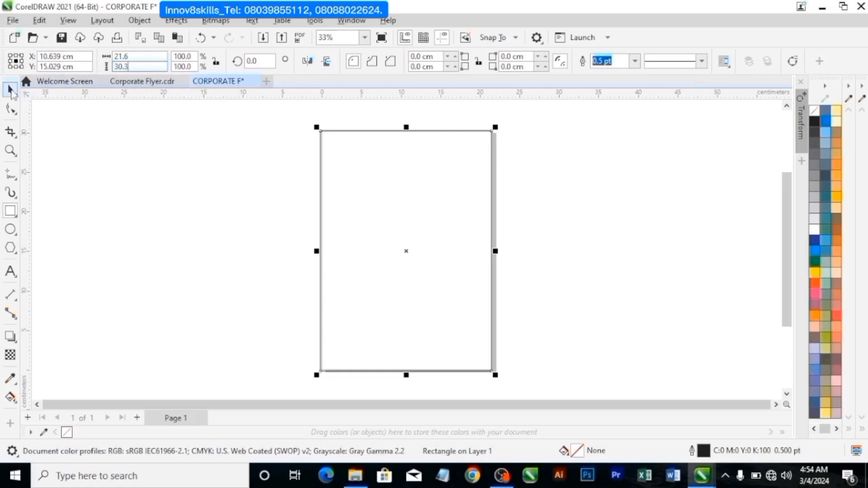
pyautogui.press('Return')
pyautogui.press('p')
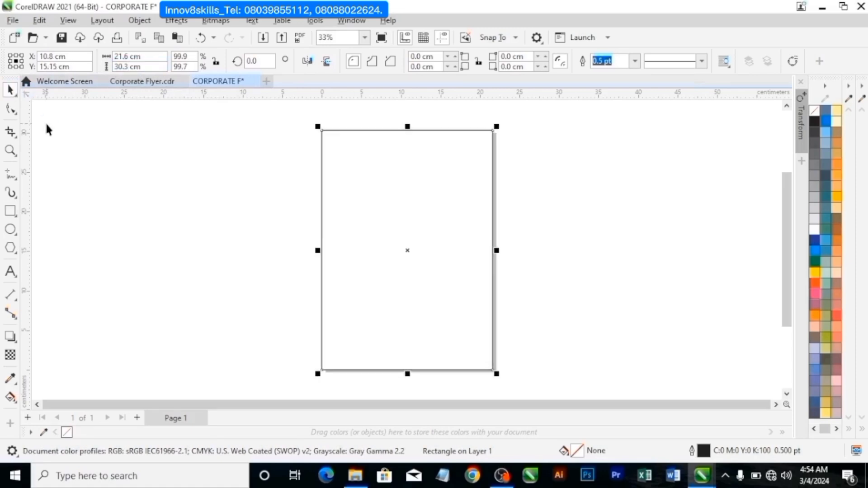
# Remove the page-sized rectangle's outline and deselect it.
pyautogui.rightClick(75, 431)
pyautogui.click(109, 261)
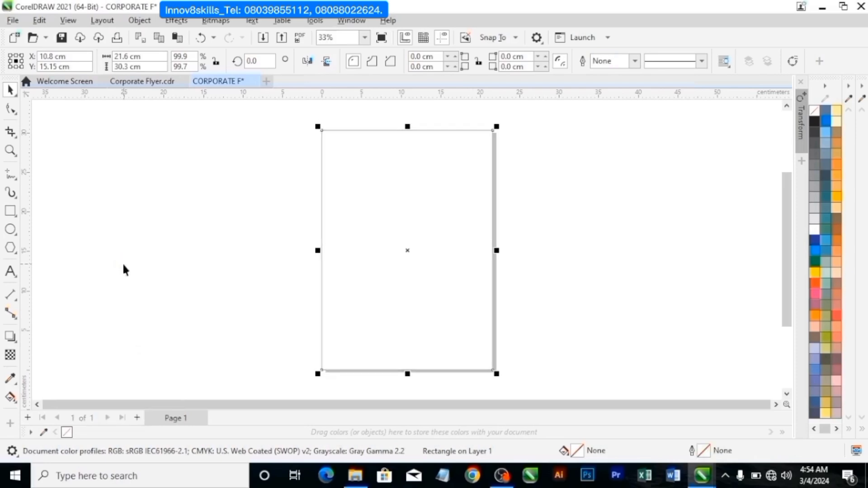
pyautogui.click(278, 257)
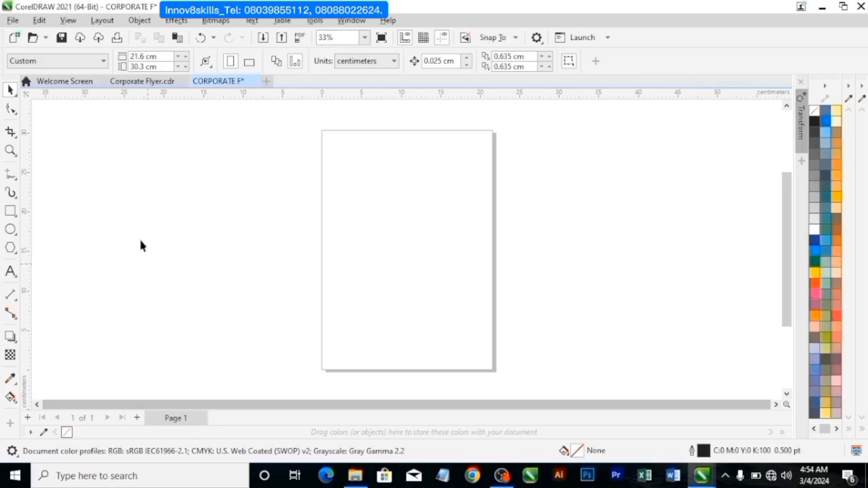
# Check the guideline layout in Corporate Flyer.cdr, and add a vertical guideline at X 1 cm in the blank flyer document.
pyautogui.click(142, 81)
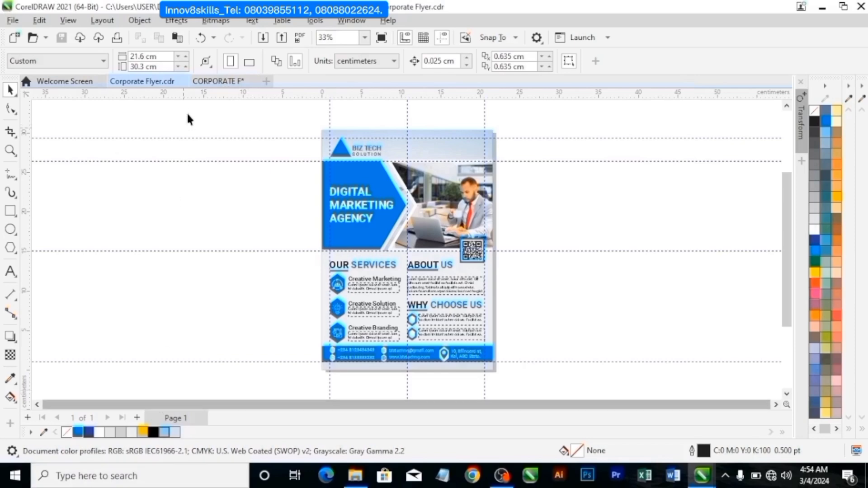
pyautogui.click(221, 82)
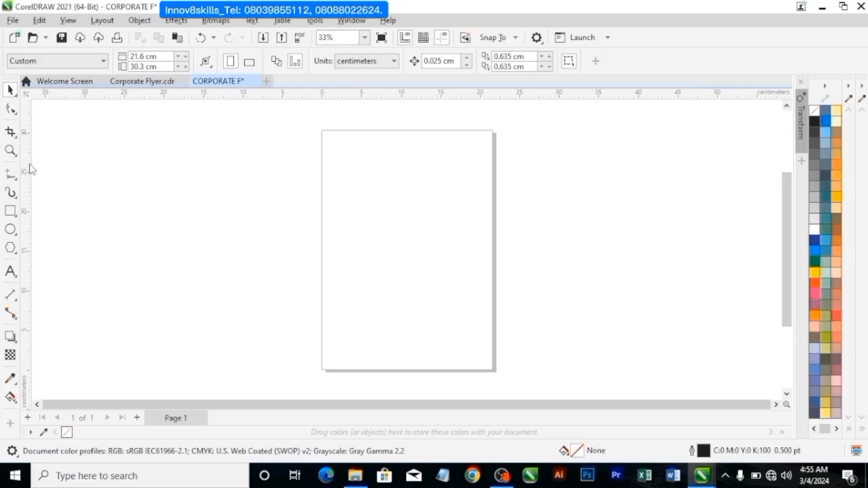
pyautogui.moveTo(29, 166); pyautogui.dragTo(168, 186)
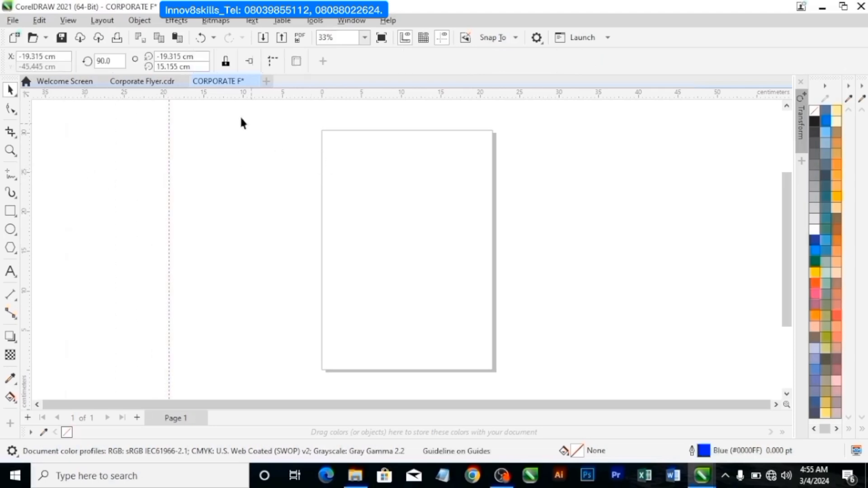
pyautogui.click(51, 57)
pyautogui.moveTo(51, 58); pyautogui.dragTo(19, 57)
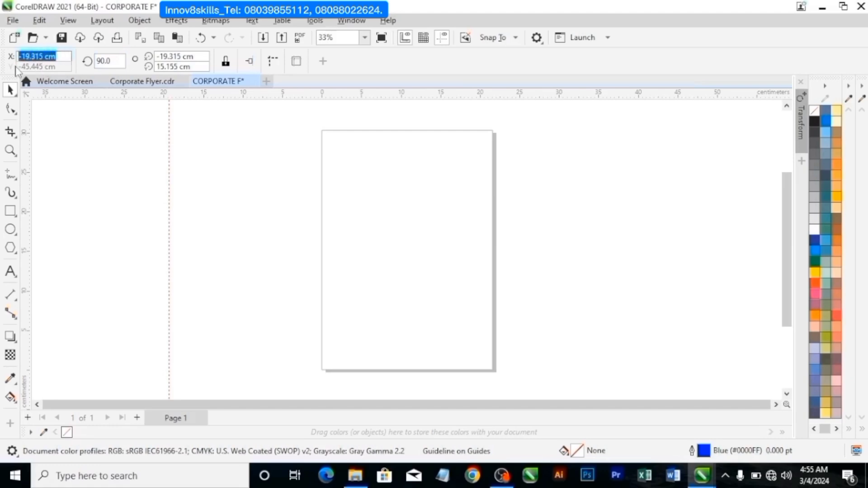
pyautogui.write('2')
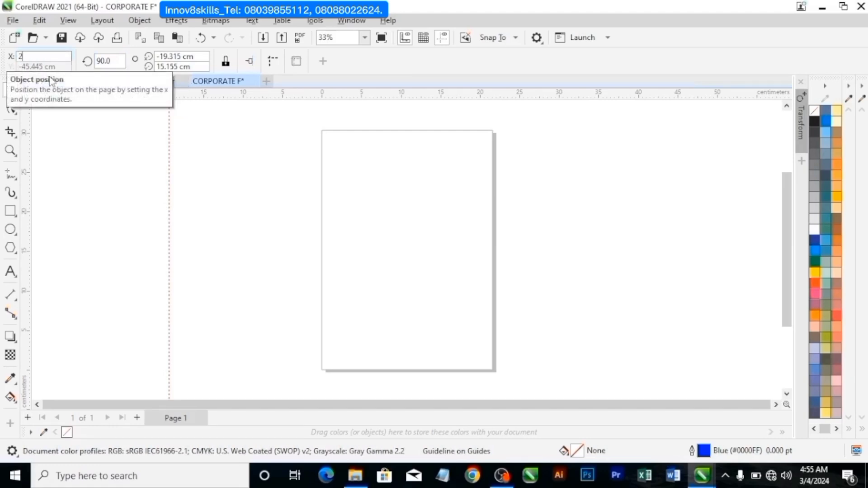
pyautogui.write('1')
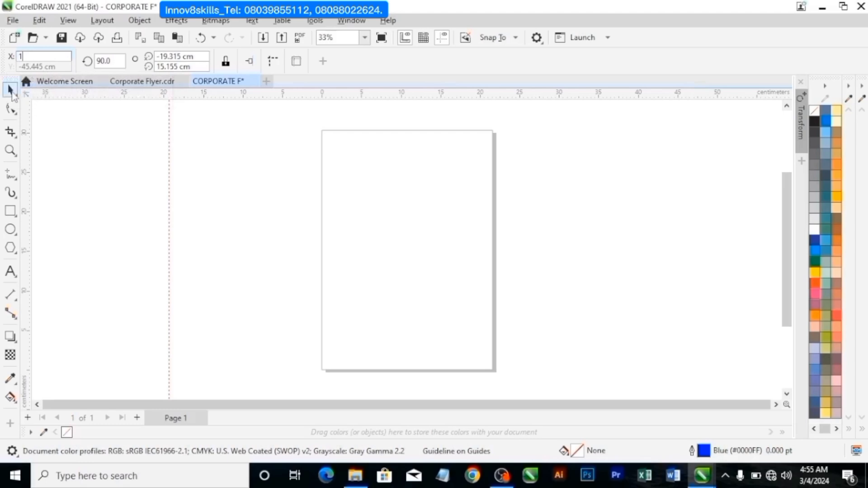
pyautogui.press('Return')
# Add a second vertical guideline near the page's right edge at X 20.3 cm.
pyautogui.moveTo(28, 149); pyautogui.dragTo(70, 149)
pyautogui.moveTo(69, 56); pyautogui.dragTo(18, 56)
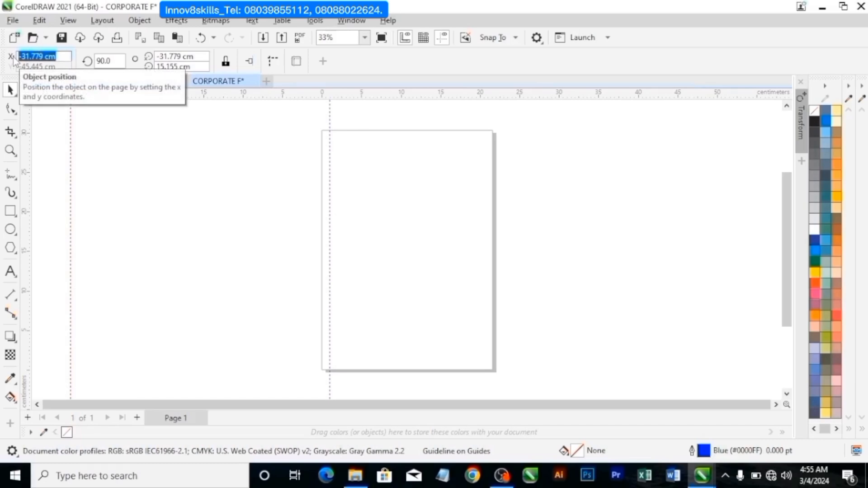
pyautogui.write('20')
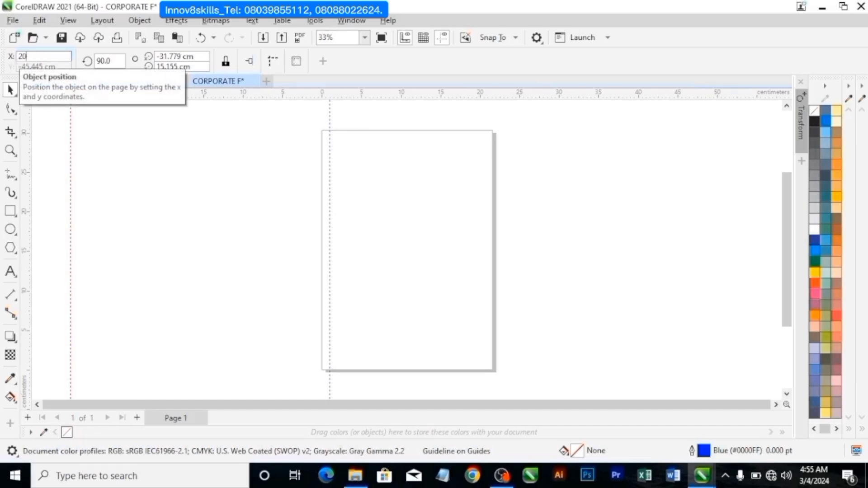
pyautogui.write('.3')
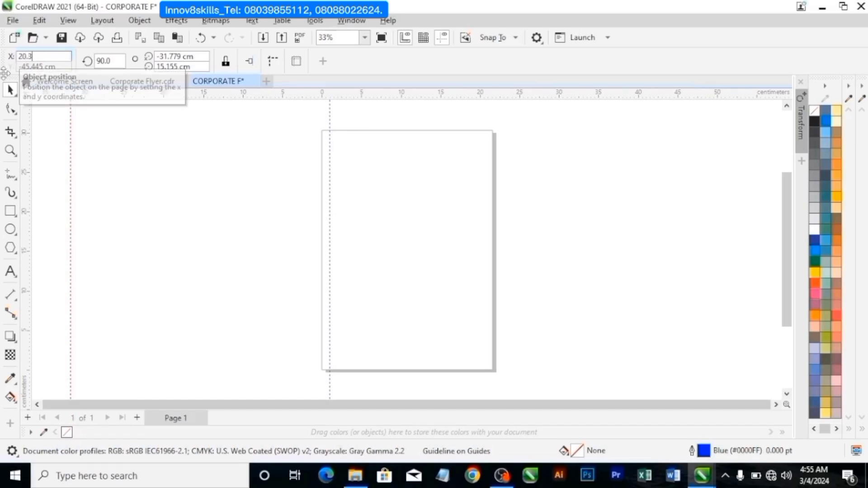
pyautogui.press('Return')
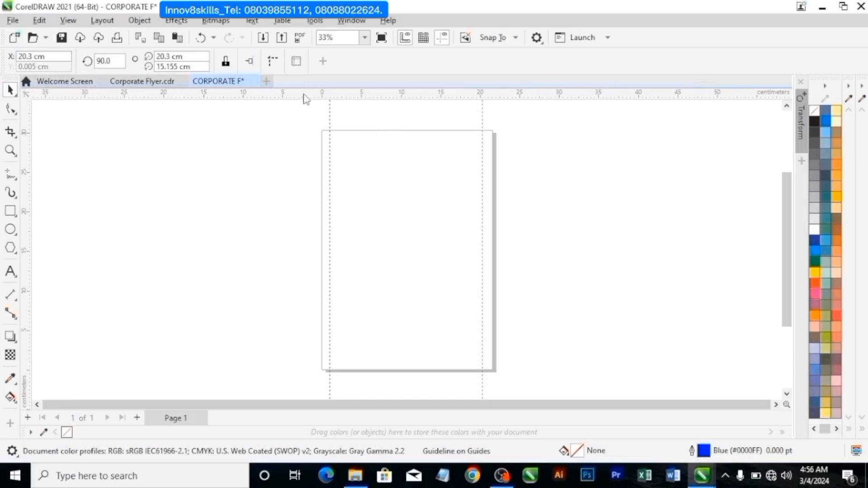
# Add a horizontal guideline near the page's bottom edge at Y 1 cm.
pyautogui.moveTo(304, 96); pyautogui.dragTo(312, 130)
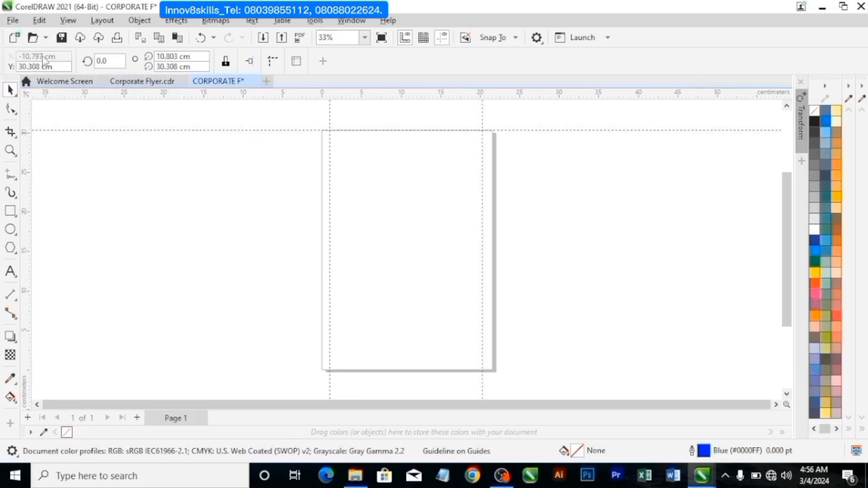
pyautogui.moveTo(59, 67); pyautogui.dragTo(10, 73)
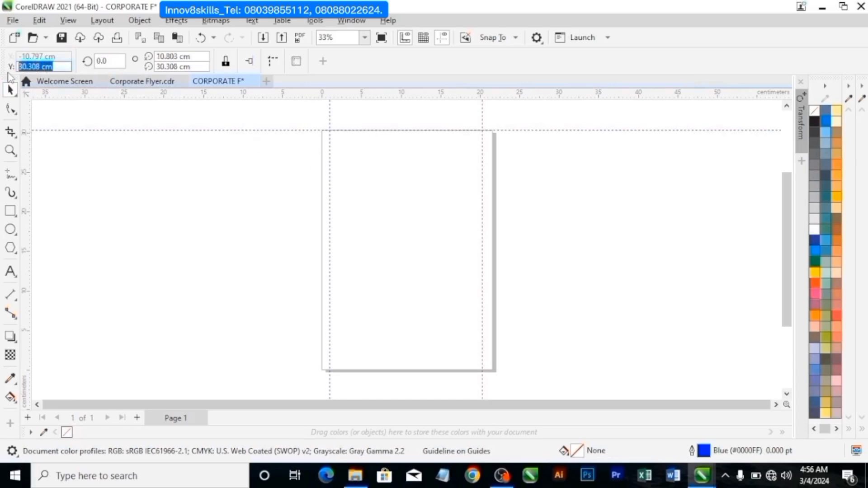
pyautogui.write('1')
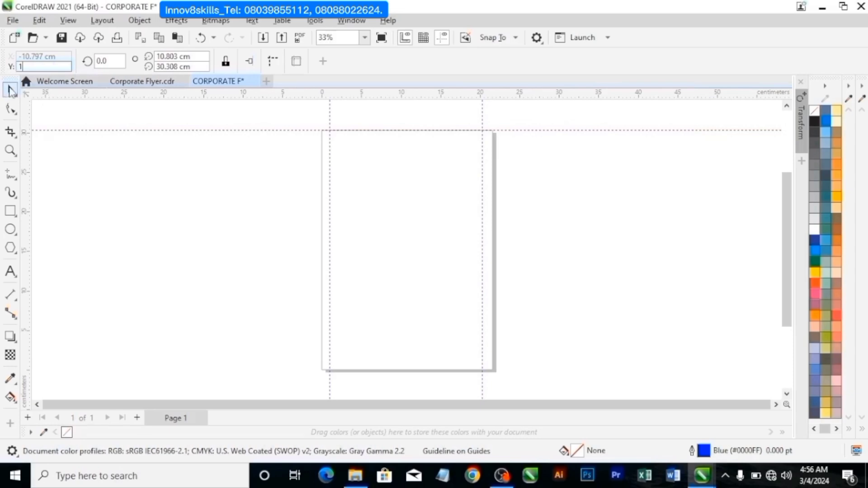
pyautogui.press('Return')
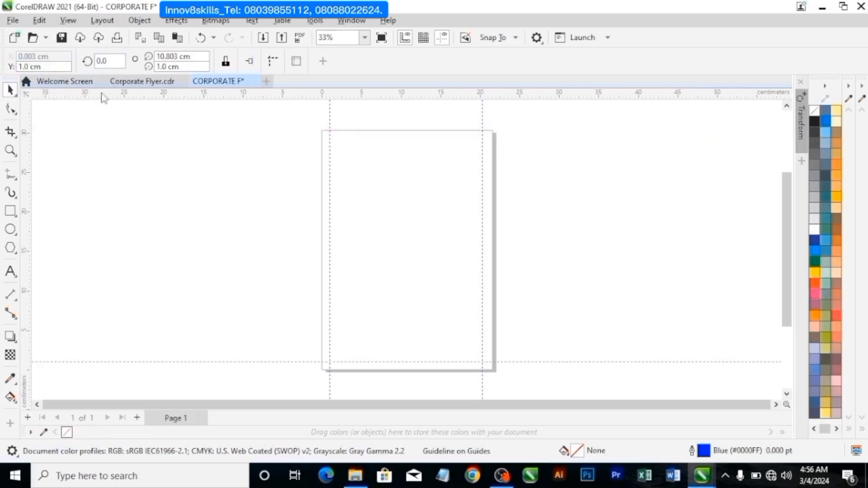
# Add a horizontal guideline near the page's top edge at Y 29.3 cm.
pyautogui.moveTo(101, 93); pyautogui.dragTo(118, 127)
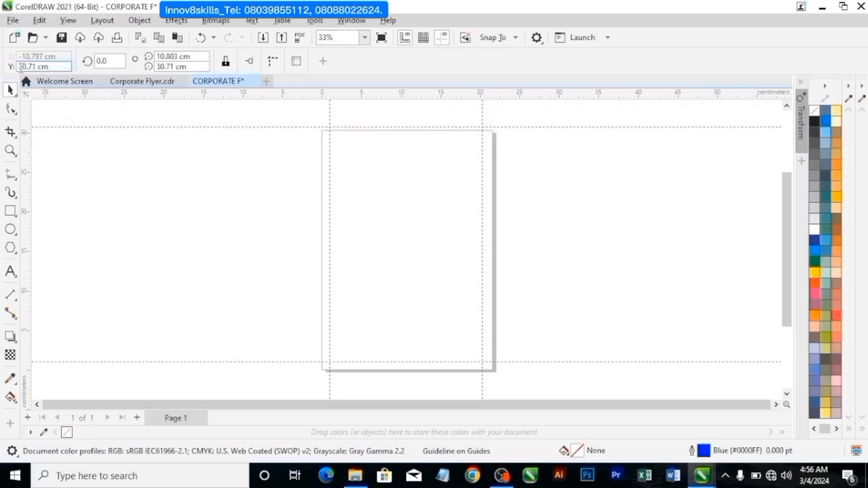
pyautogui.moveTo(57, 66); pyautogui.dragTo(17, 72)
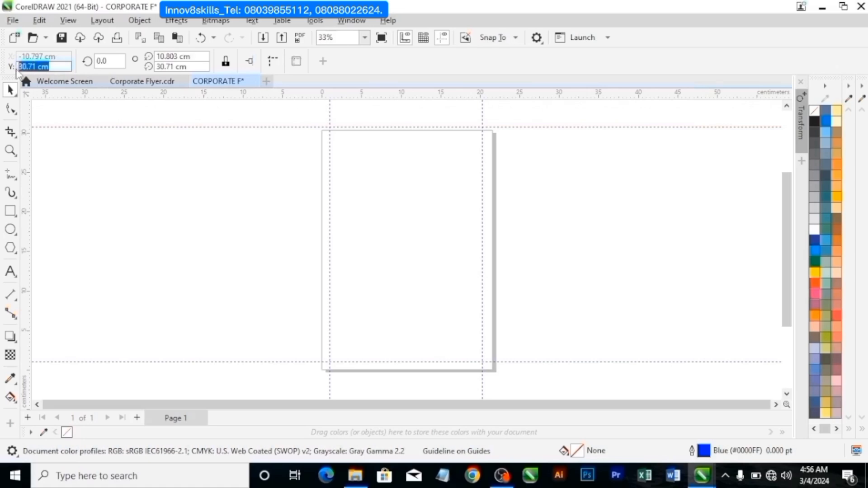
pyautogui.write('29')
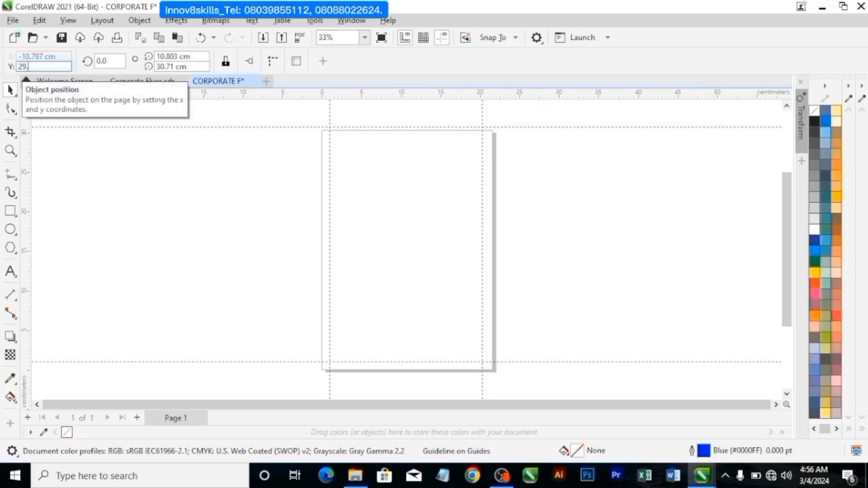
pyautogui.write('.3')
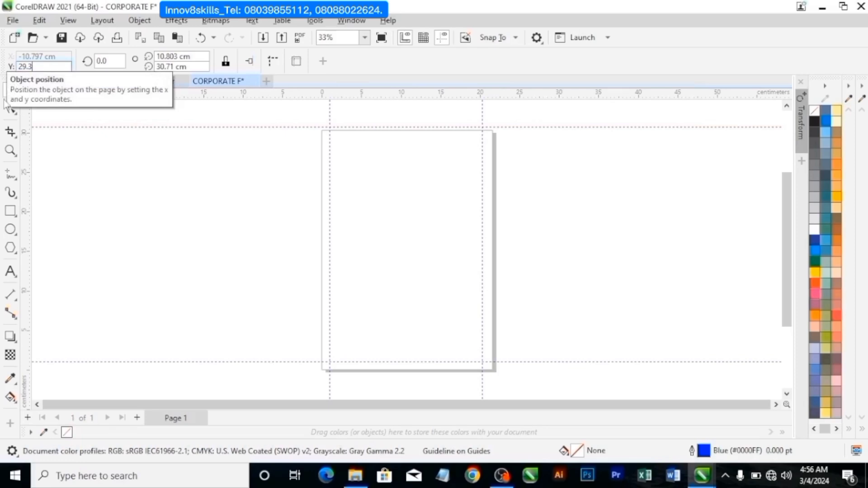
pyautogui.press('Return')
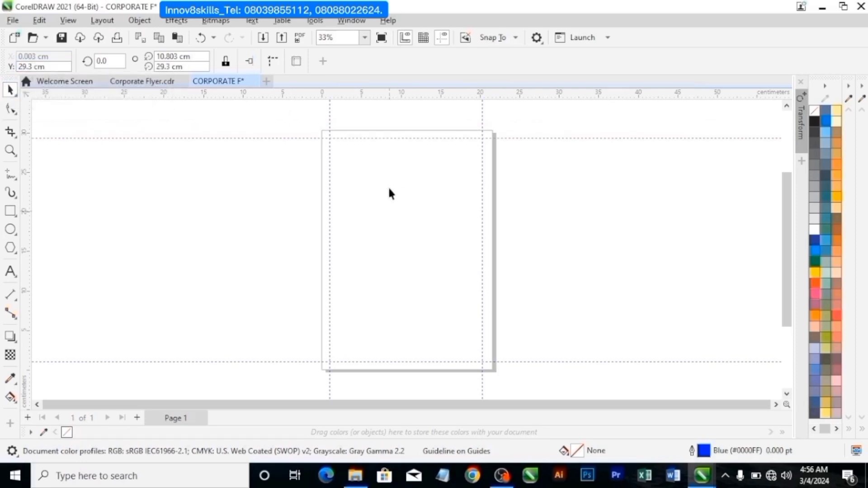
# Add a vertical guideline through the page's center at X 10.8 cm and deselect it.
pyautogui.moveTo(30, 204); pyautogui.dragTo(115, 202)
pyautogui.click(57, 54)
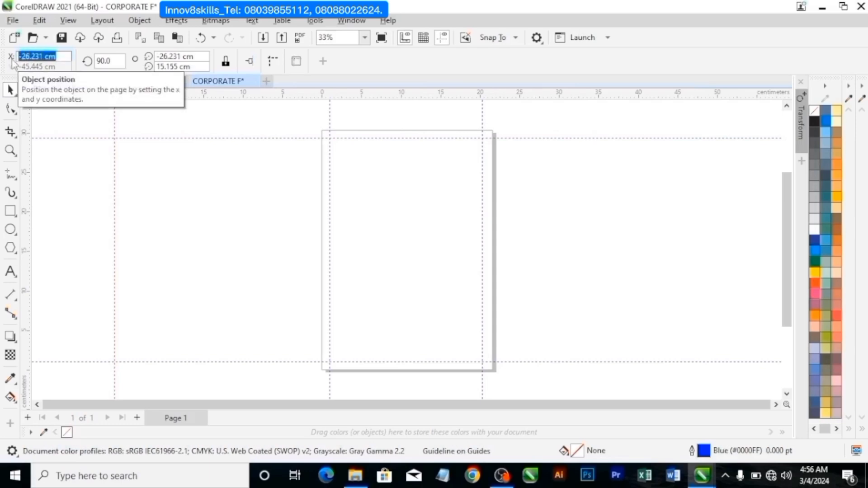
pyautogui.write('10')
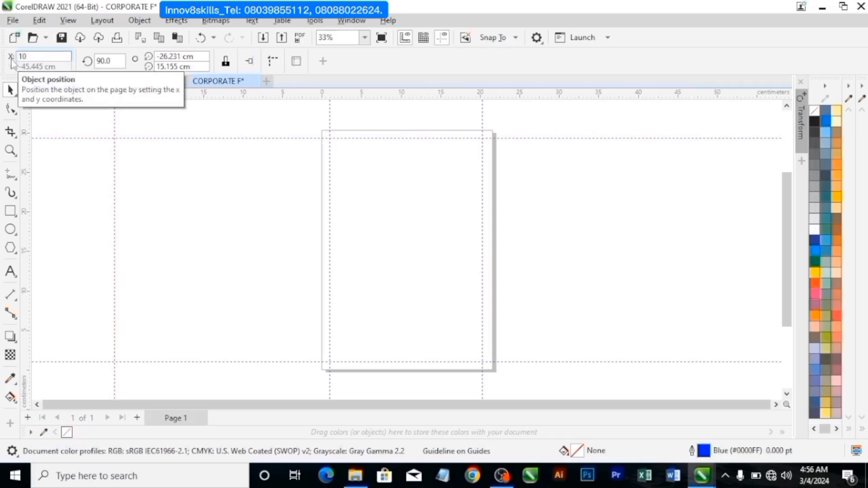
pyautogui.write('.8')
pyautogui.press('Return')
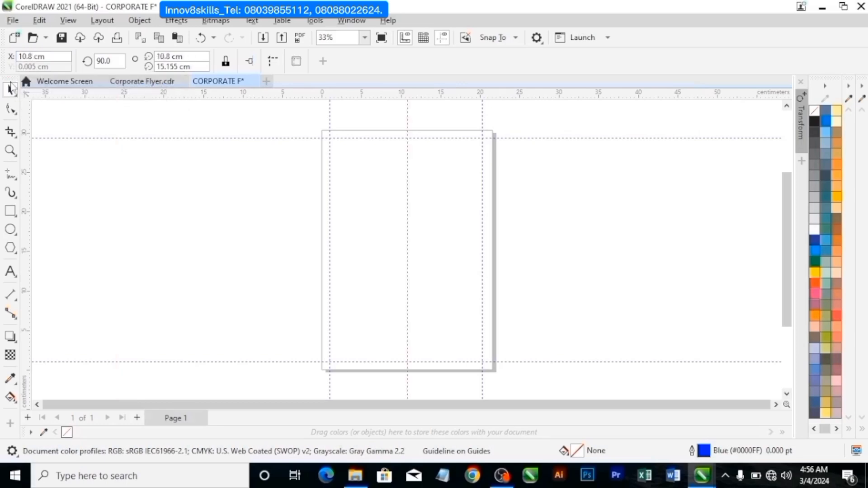
pyautogui.click(271, 219)
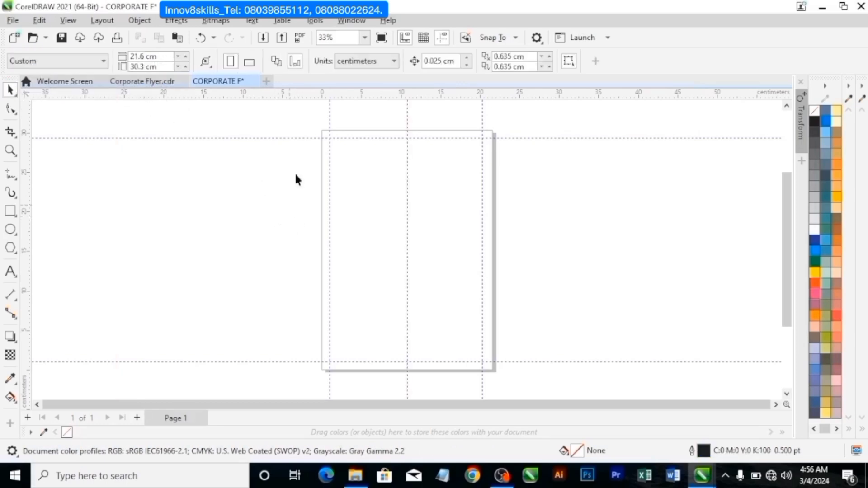
# Select all five guidelines together and lock them.
pyautogui.click(256, 139)
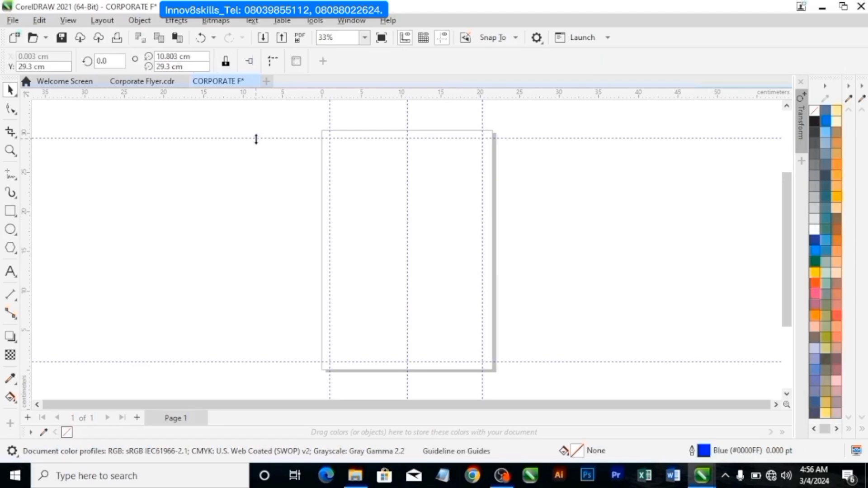
pyautogui.hotkey('ctrl', 'a')
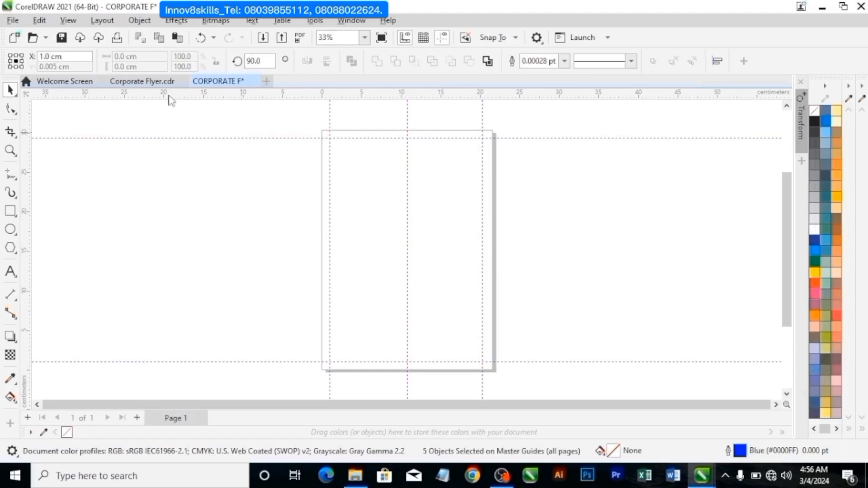
pyautogui.click(144, 19)
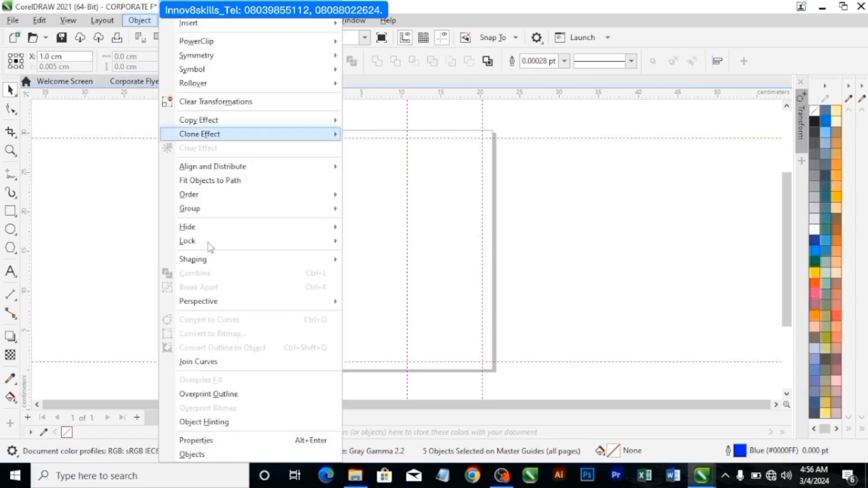
pyautogui.moveTo(226, 242)
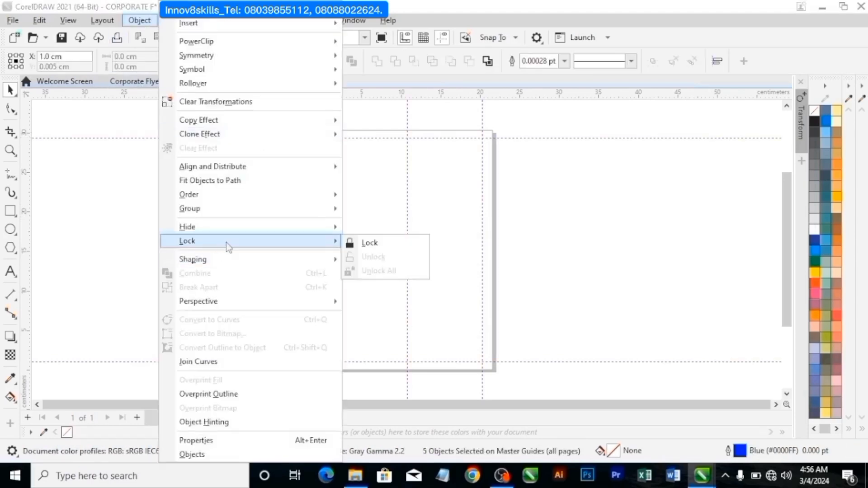
pyautogui.click(373, 243)
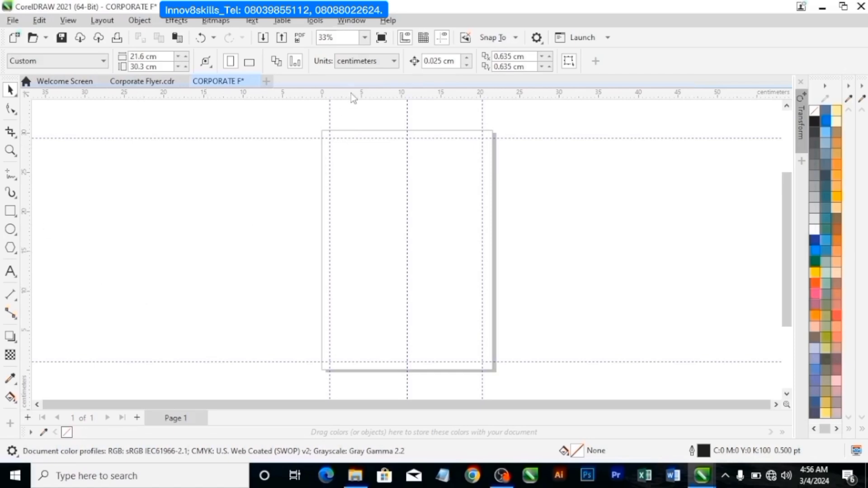
# Place a horizontal guideline through the page's vertical middle, aligned with the center of the page-sized rectangle.
pyautogui.moveTo(353, 98); pyautogui.dragTo(388, 250)
pyautogui.click(393, 268)
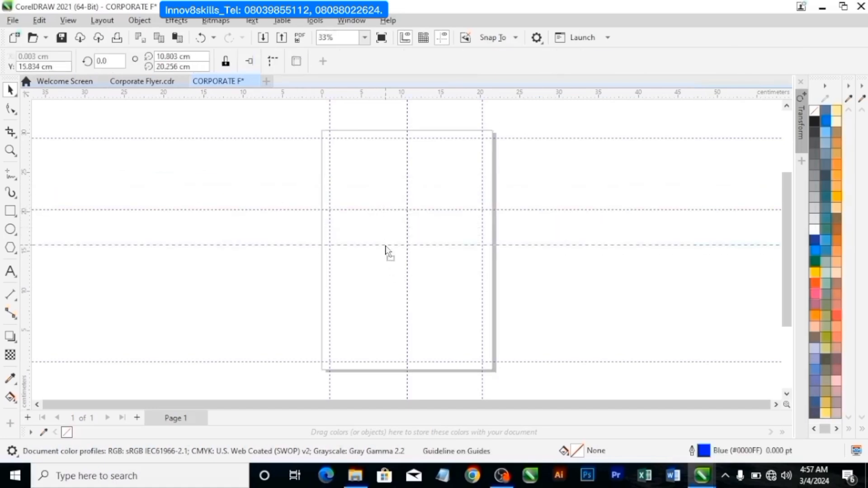
pyautogui.click(371, 216)
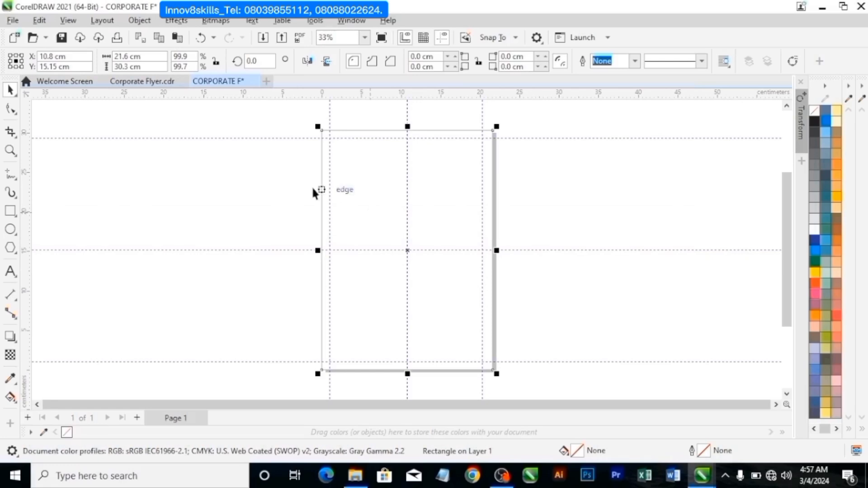
pyautogui.click(243, 189)
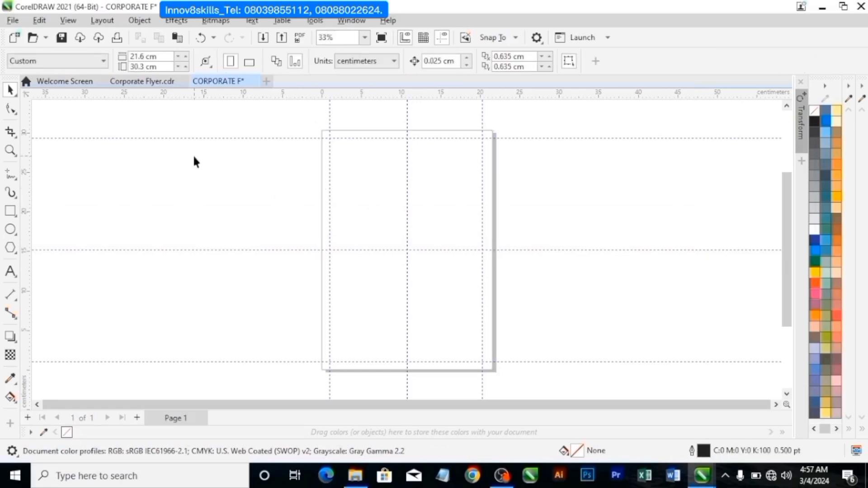
# Import the images from the Corporate Flyer folder in Downloads, leaving out the CDR files.
pyautogui.click(264, 36)
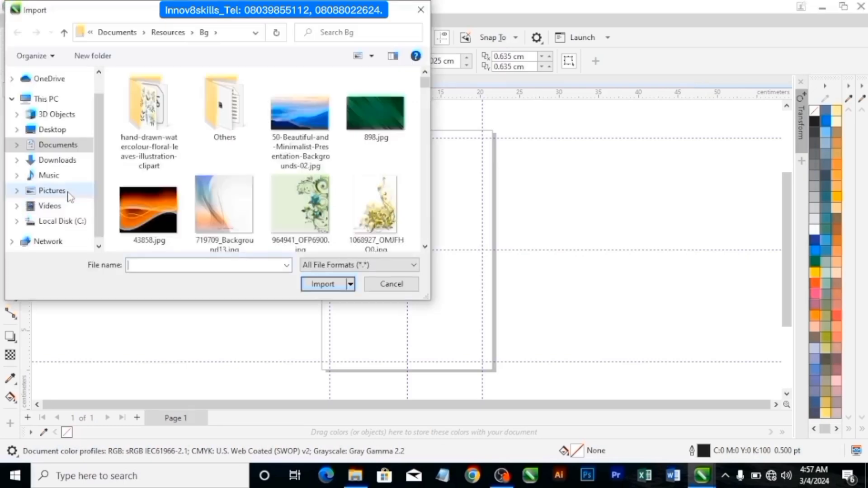
pyautogui.click(61, 161)
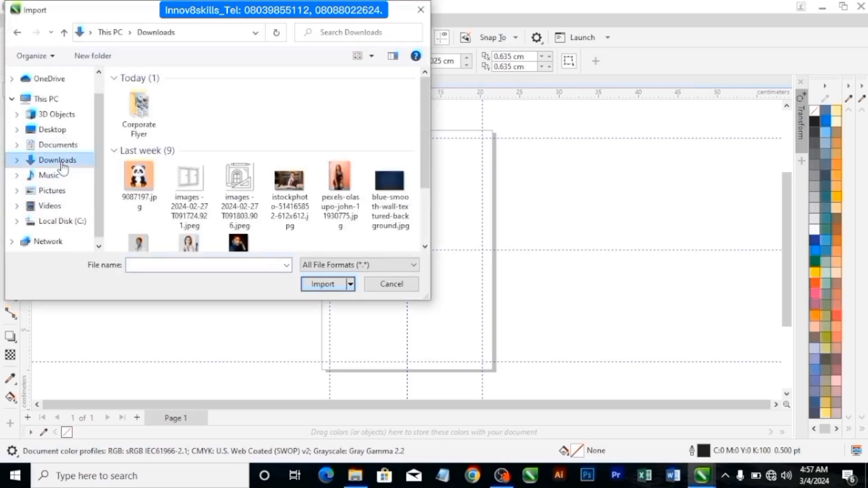
pyautogui.click(145, 120)
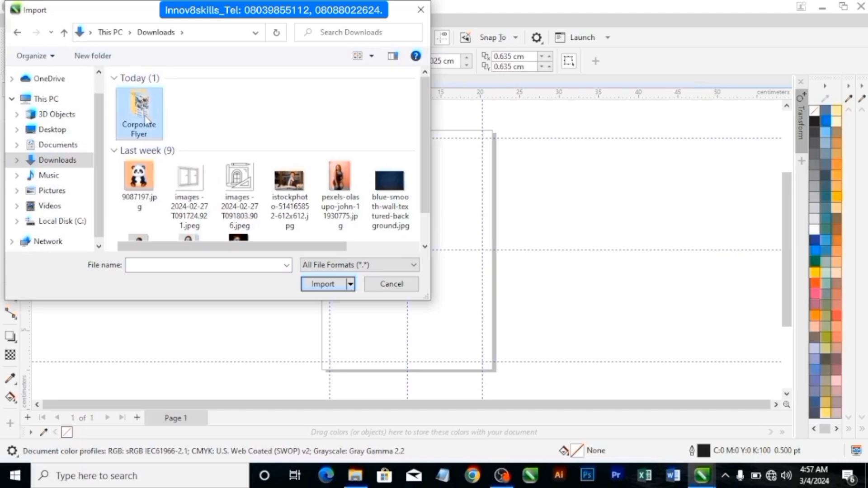
pyautogui.doubleClick(146, 120)
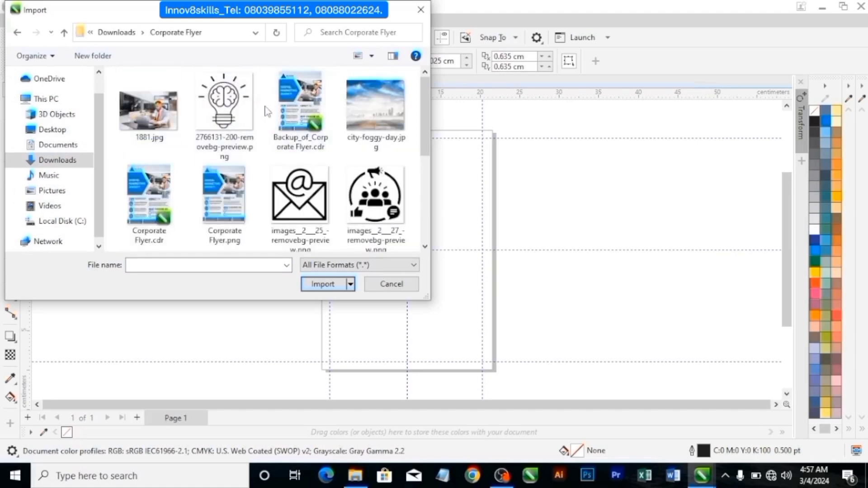
pyautogui.hotkey('ctrl', 'a')
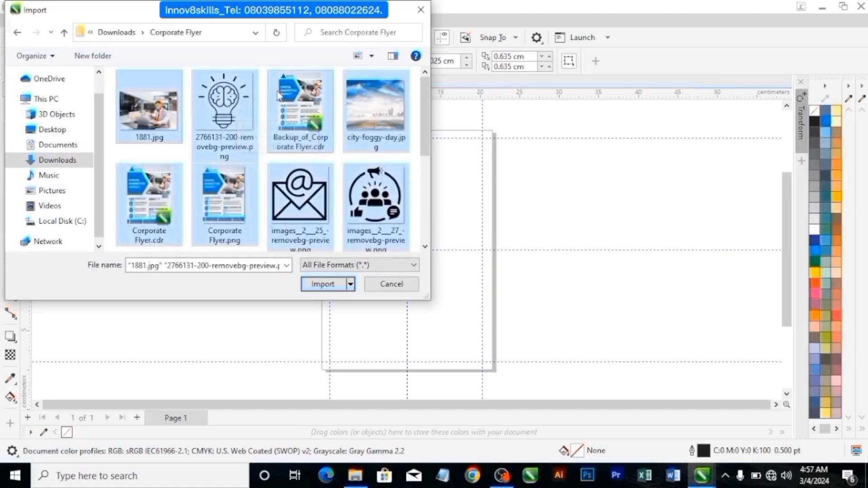
pyautogui.keyDown('ctrl'); pyautogui.click(164, 227); pyautogui.keyUp('ctrl')
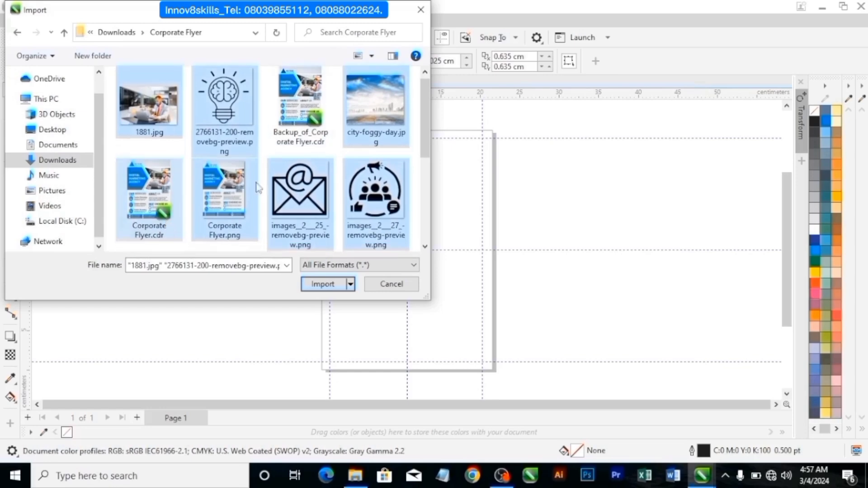
pyautogui.moveTo(421, 126); pyautogui.dragTo(428, 210)
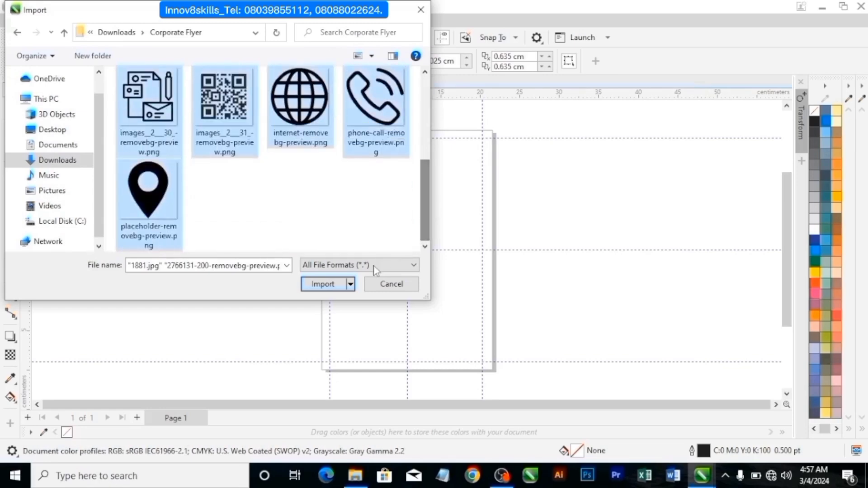
pyautogui.click(330, 286)
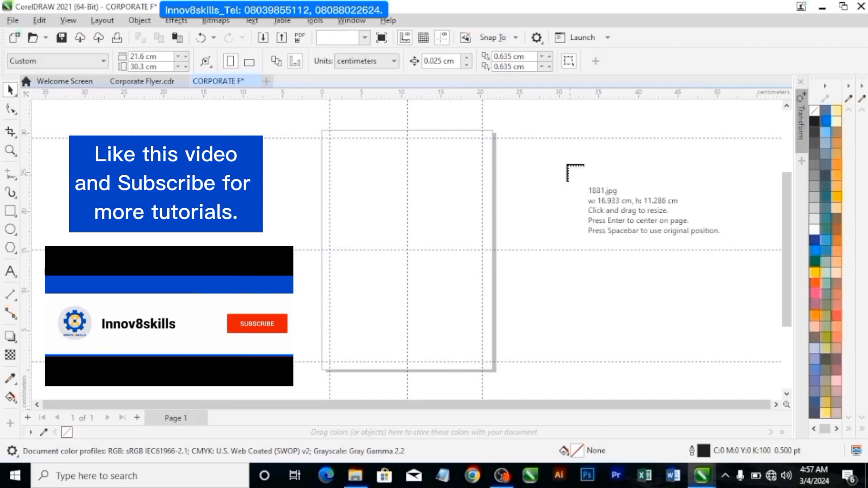
# Place the office photo, light bulb icon, sky photo, flyer preview and envelope icon to the right of the page.
pyautogui.click(563, 154)
pyautogui.click(632, 231)
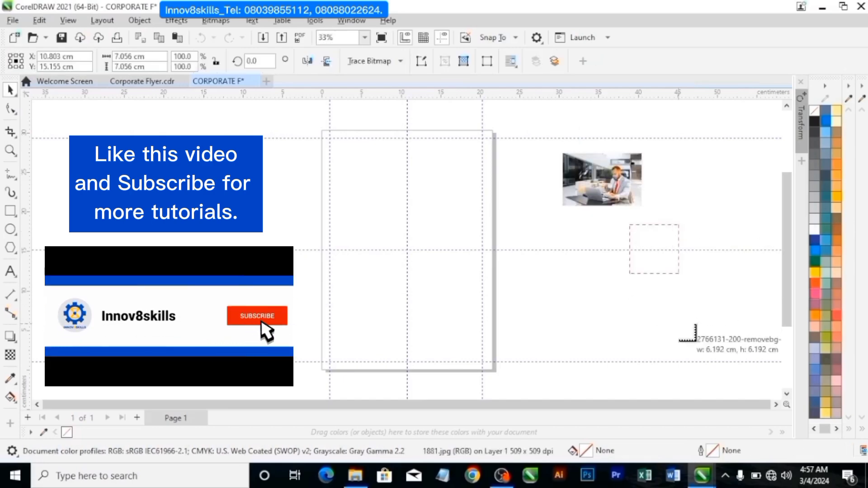
pyautogui.click(669, 177)
pyautogui.click(586, 263)
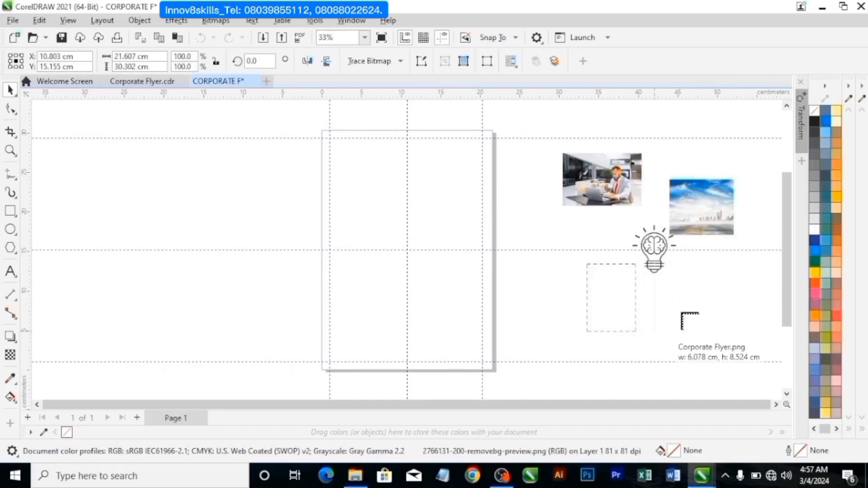
pyautogui.click(675, 277)
# Place the audience, documents, QR code, globe, phone and location images left of the page, and delete the flyer preview.
pyautogui.moveTo(74, 156); pyautogui.dragTo(167, 249)
pyautogui.moveTo(250, 272); pyautogui.dragTo(250, 272)
pyautogui.moveTo(135, 281); pyautogui.dragTo(181, 326)
pyautogui.moveTo(167, 134); pyautogui.dragTo(217, 178)
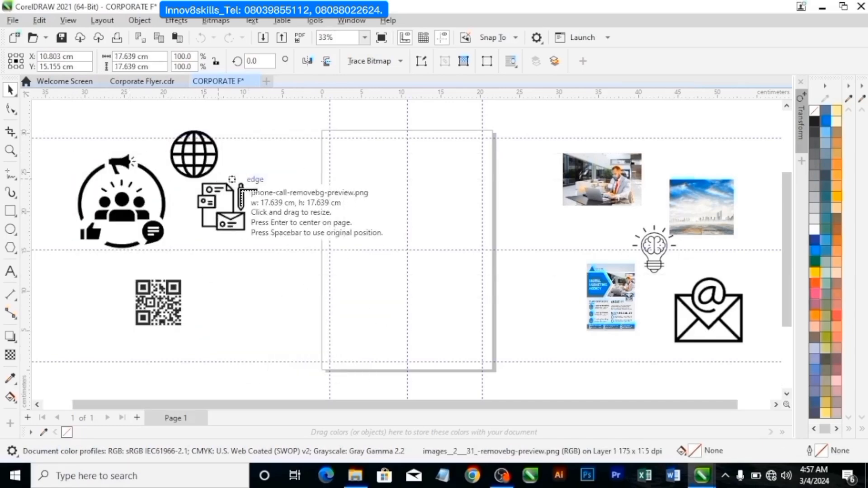
pyautogui.moveTo(208, 264); pyautogui.dragTo(276, 331)
pyautogui.moveTo(62, 261); pyautogui.dragTo(119, 318)
pyautogui.click(385, 185)
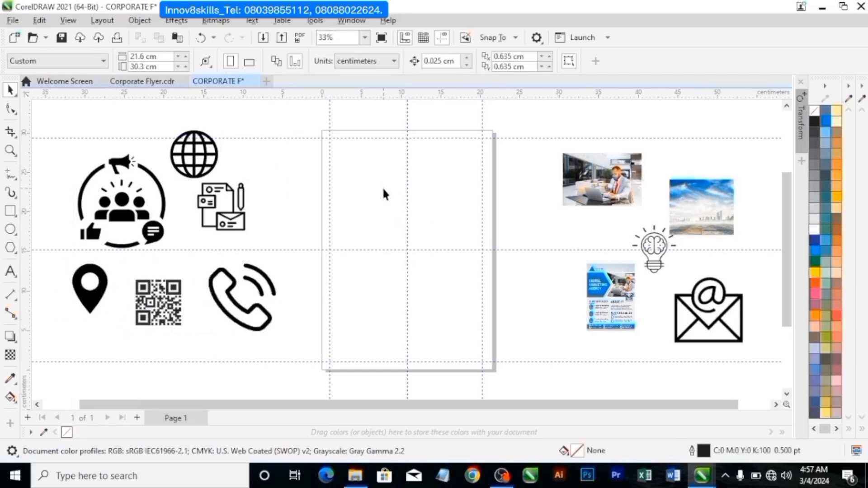
pyautogui.click(616, 302)
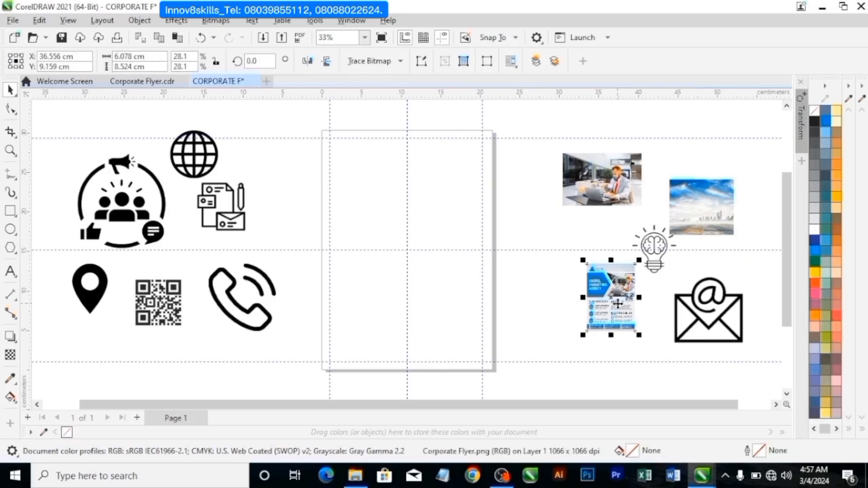
pyautogui.press('Delete')
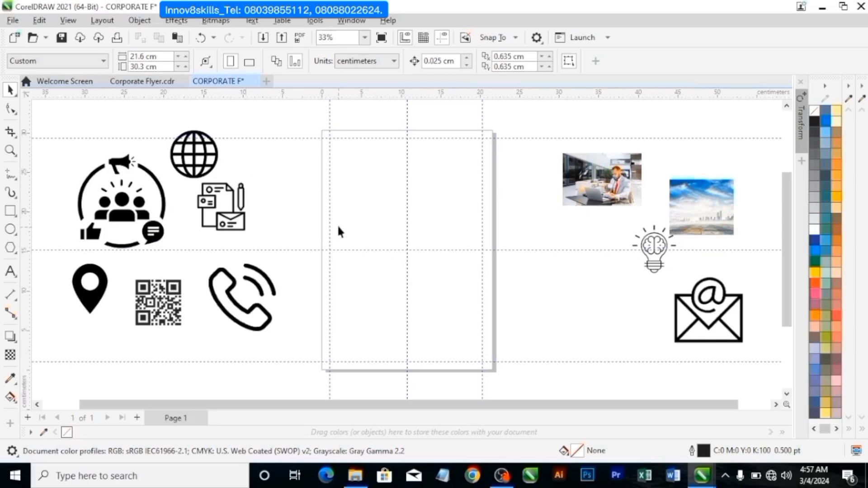
# Draw a rectangle about 13.7 cm wide ending at the page's center guidelines and extend its top edge to about 10.3 cm height.
pyautogui.click(10, 211)
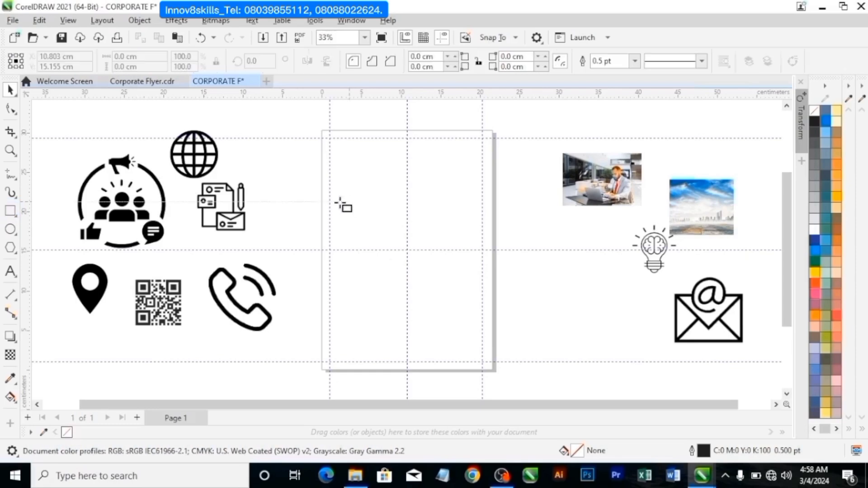
pyautogui.moveTo(300, 180); pyautogui.dragTo(407, 250)
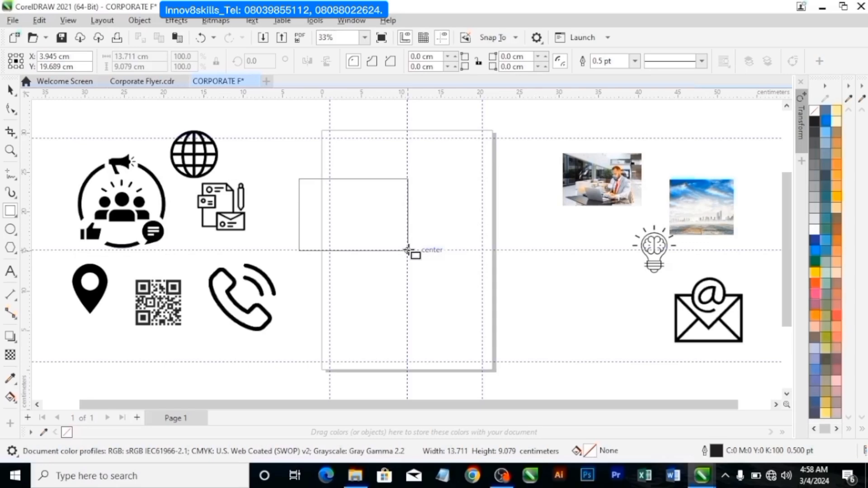
pyautogui.moveTo(408, 250); pyautogui.dragTo(408, 249)
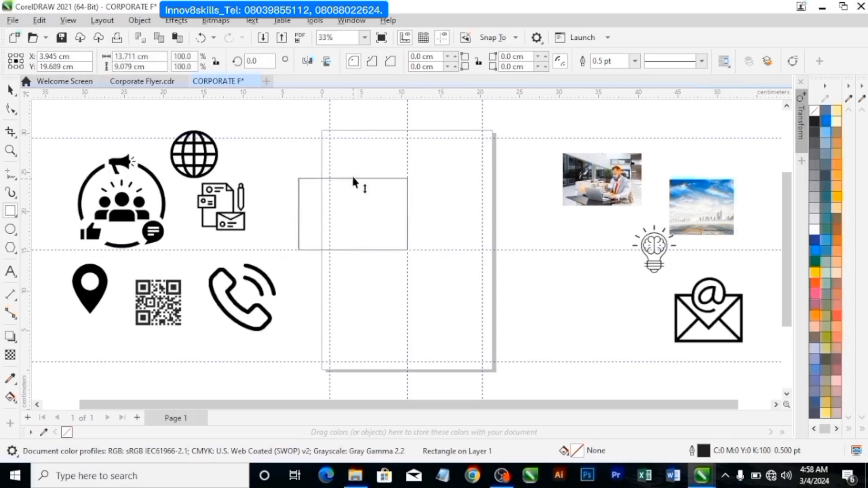
pyautogui.moveTo(353, 178); pyautogui.dragTo(352, 169)
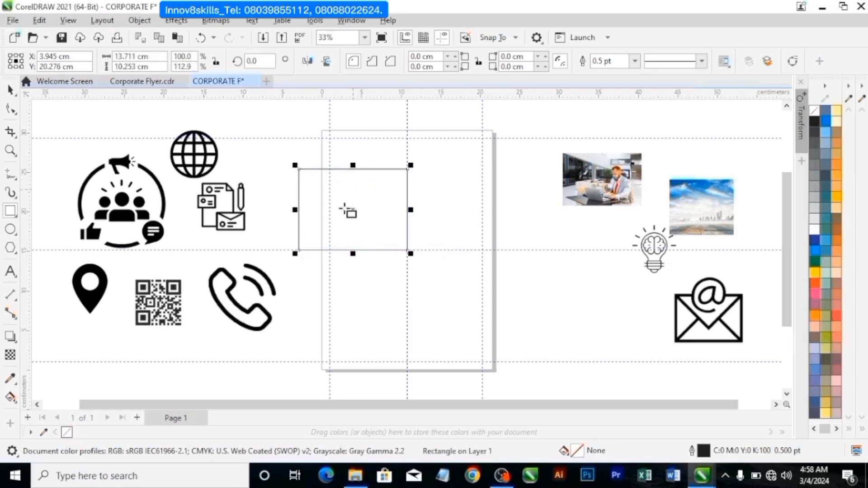
# Convert the new rectangle to curves so its nodes can be edited.
pyautogui.click(11, 110)
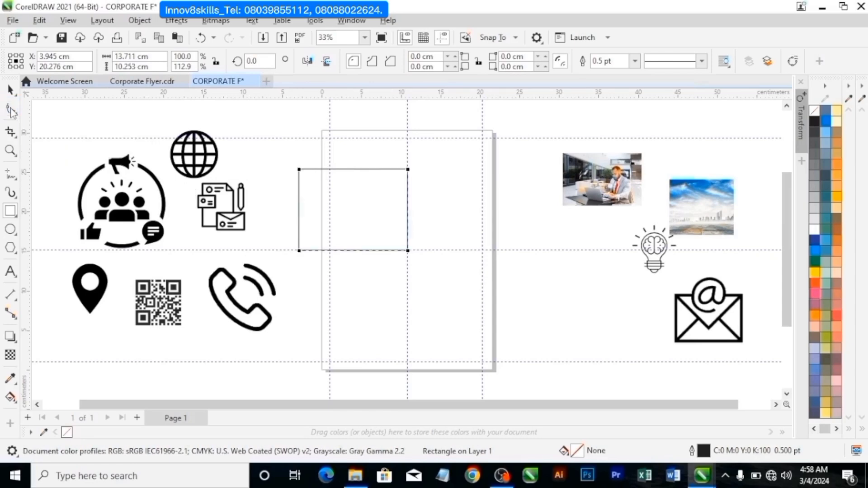
pyautogui.rightClick(348, 174)
pyautogui.press('Escape')
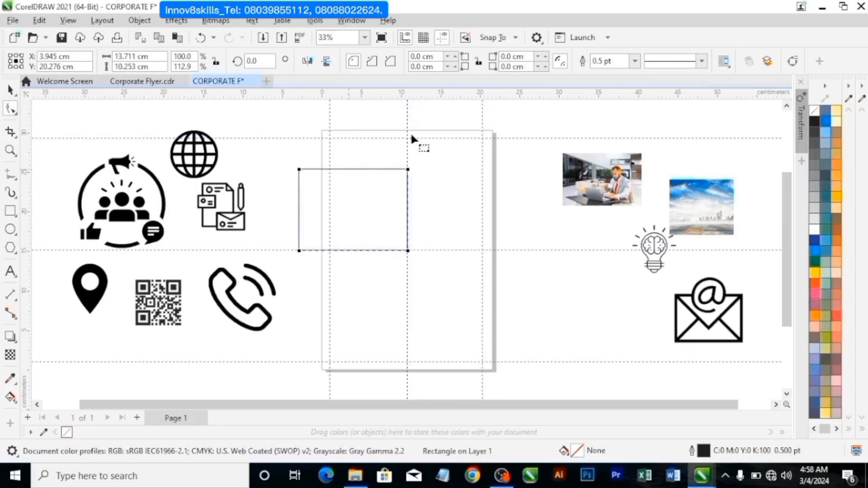
pyautogui.hotkey('ctrl', 'q')
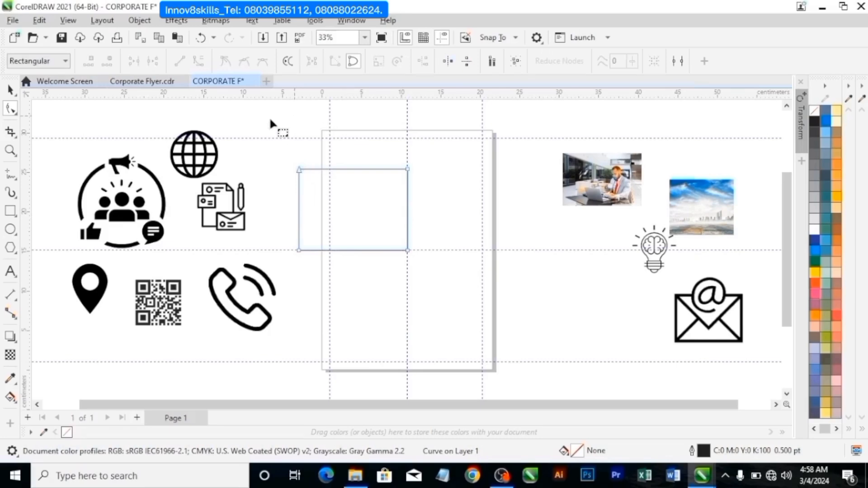
# Add a horizontal guideline through the rectangle's vertical middle at about Y 20.26 cm.
pyautogui.click(9, 90)
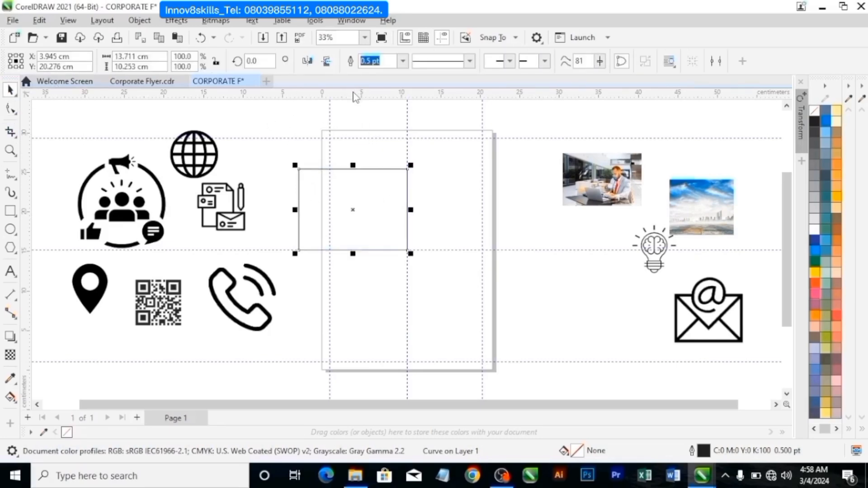
pyautogui.moveTo(357, 94); pyautogui.dragTo(369, 210)
pyautogui.click(408, 210)
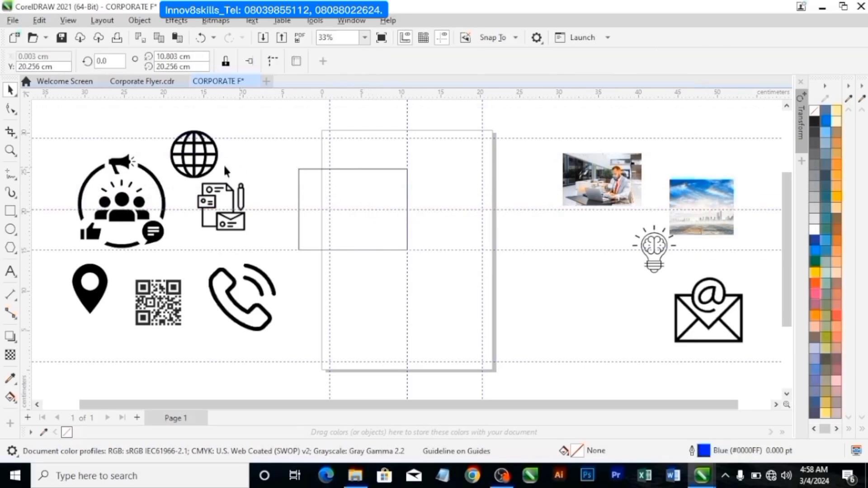
# Add a node at the middle of the rectangle's right side and pull it outward about 3 cm to form an arrow point.
pyautogui.click(10, 109)
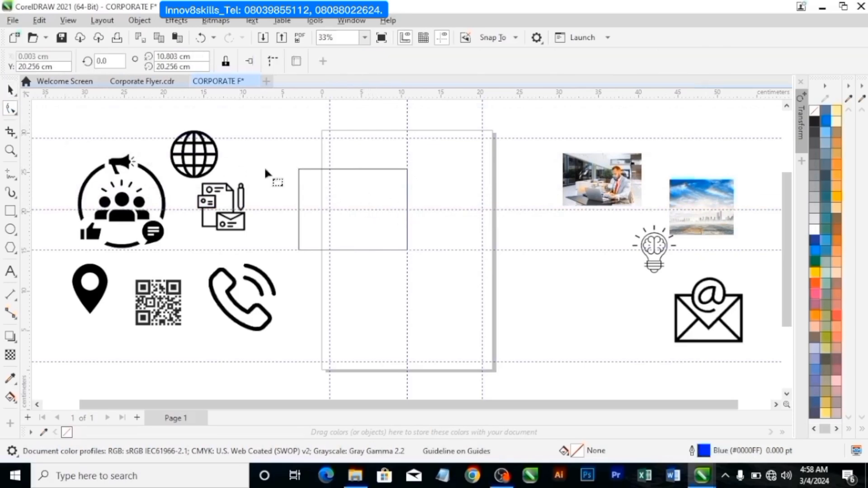
pyautogui.click(408, 211)
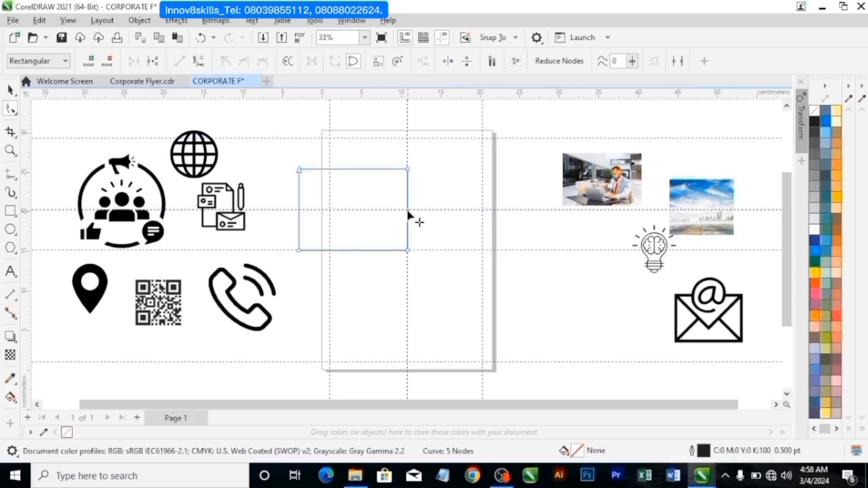
pyautogui.click(407, 211)
pyautogui.moveTo(408, 211)
pyautogui.mouseDown()
pyautogui.moveTo(385, 210)
pyautogui.moveTo(416, 210)
pyautogui.mouseUp()
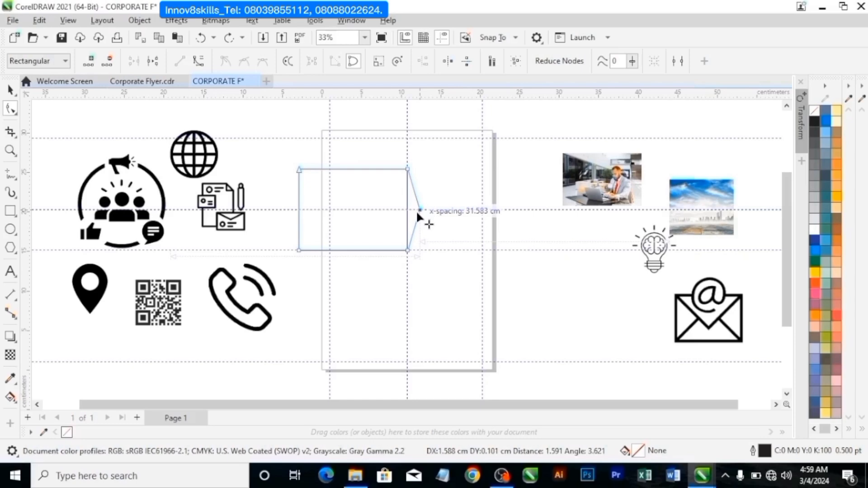
pyautogui.moveTo(416, 211); pyautogui.dragTo(432, 216)
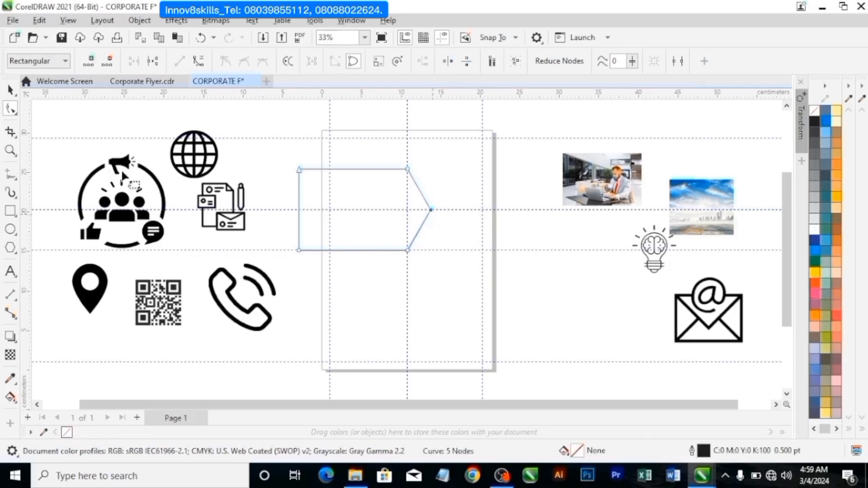
# Nudge the arrow shape left until its tip meets the vertical center guideline, at about X 2.38 cm.
pyautogui.click(17, 92)
pyautogui.press('Left')
pyautogui.press('Left')
pyautogui.press('Left')
pyautogui.press('Left')
pyautogui.press('Left')
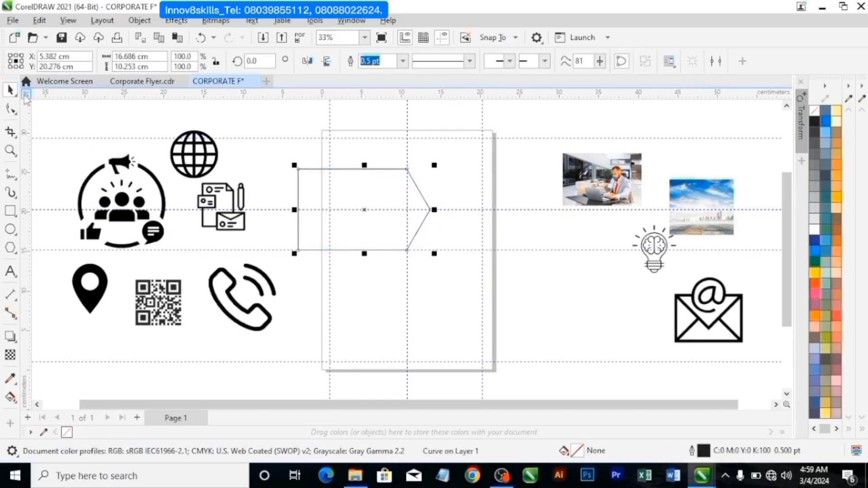
pyautogui.press('Left')
pyautogui.press('Left')
pyautogui.press('Left')
pyautogui.press('Left')
pyautogui.press('Left')
pyautogui.press('Left')
pyautogui.press('Left')
pyautogui.press('Left')
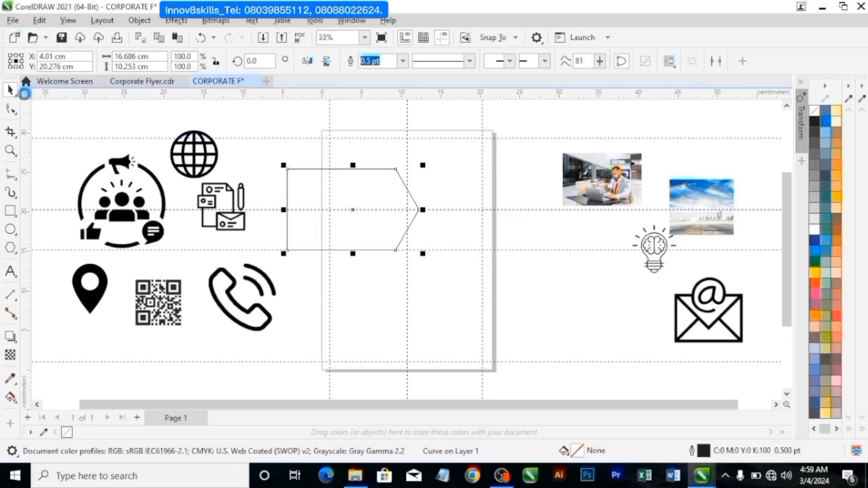
pyautogui.press('Left')
pyautogui.press('Left')
pyautogui.press('Left')
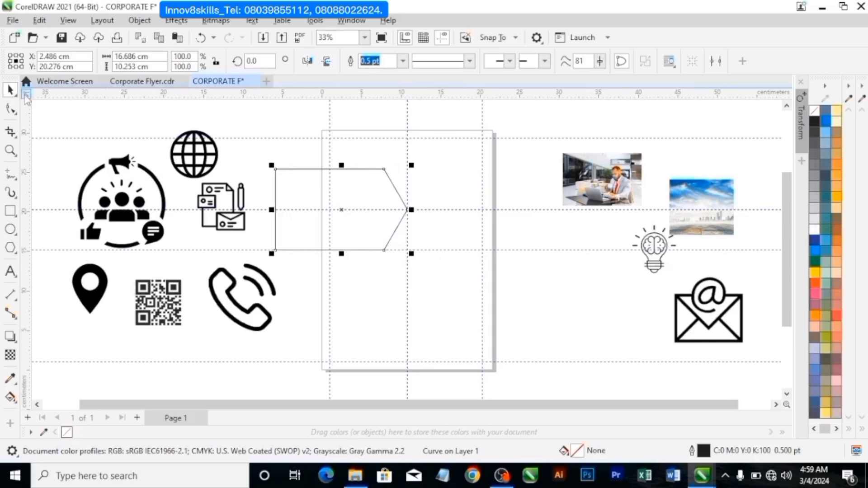
pyautogui.press('Left')
pyautogui.press('Left')
pyautogui.press('Left')
pyautogui.press('Left')
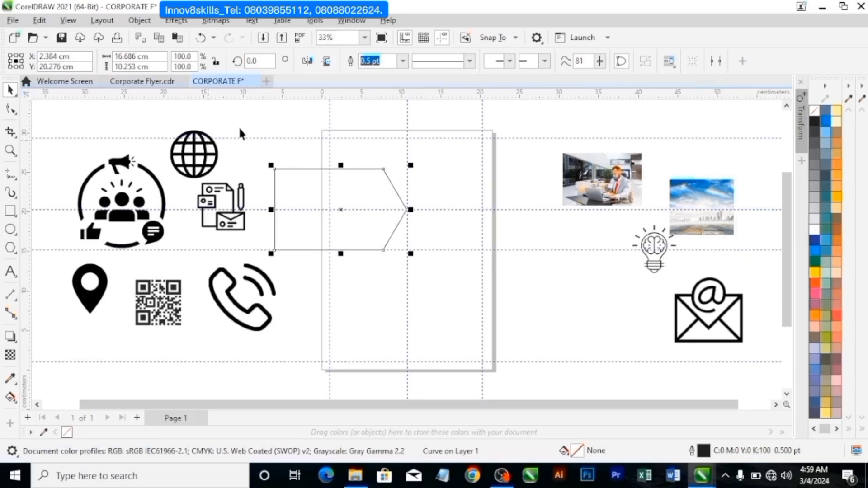
# Draw a rectangle about 16.9 by 10.3 cm from the vertical center guideline past the page's right edge, level with the arrow shape.
pyautogui.click(262, 129)
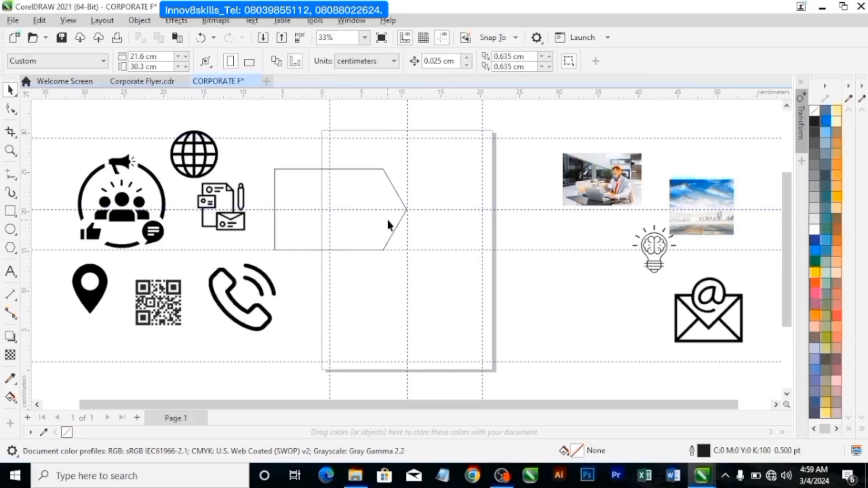
pyautogui.click(10, 212)
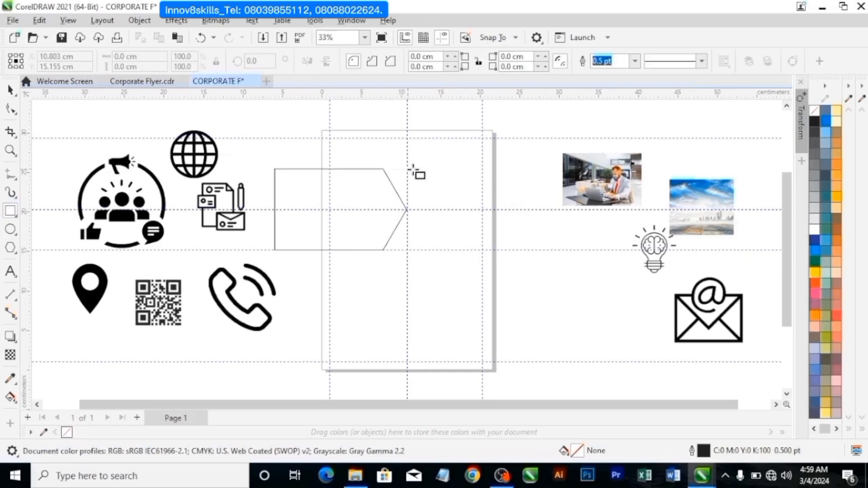
pyautogui.moveTo(410, 170); pyautogui.dragTo(541, 251)
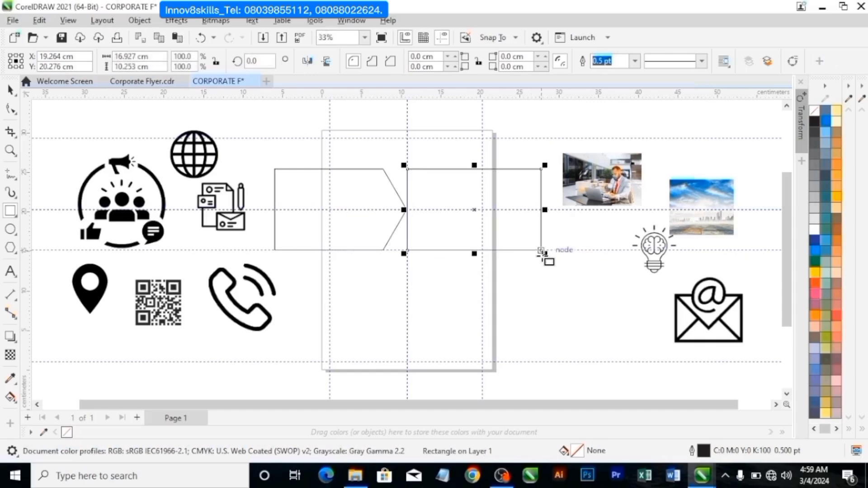
pyautogui.rightClick(493, 213)
pyautogui.press('Escape')
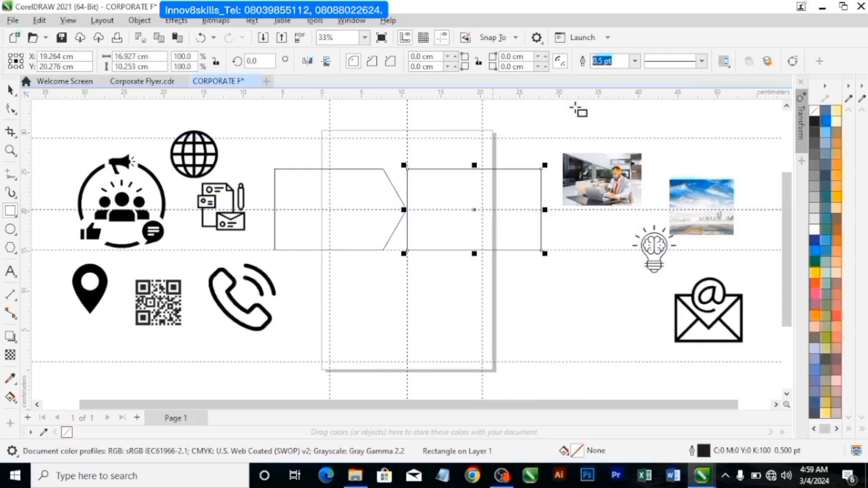
# Convert the new rectangle to curves, add a node at the middle of its left side and pull it inward about 3 cm.
pyautogui.hotkey('ctrl', 'q')
pyautogui.click(11, 108)
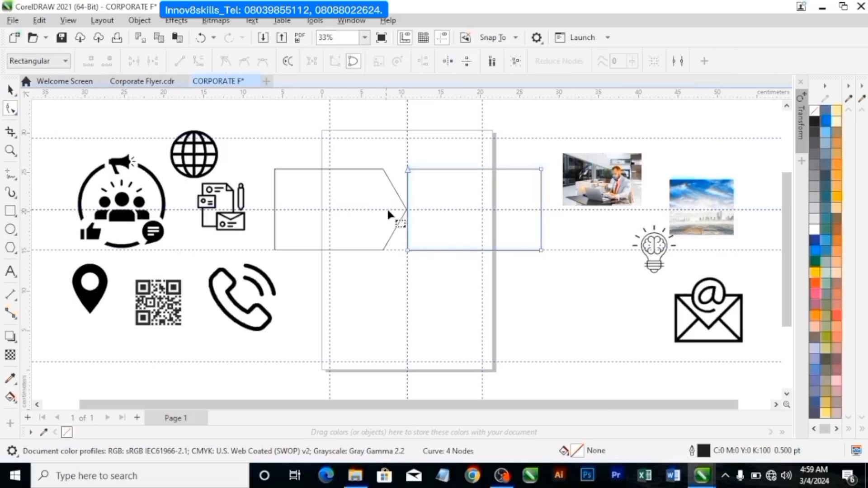
pyautogui.click(407, 210)
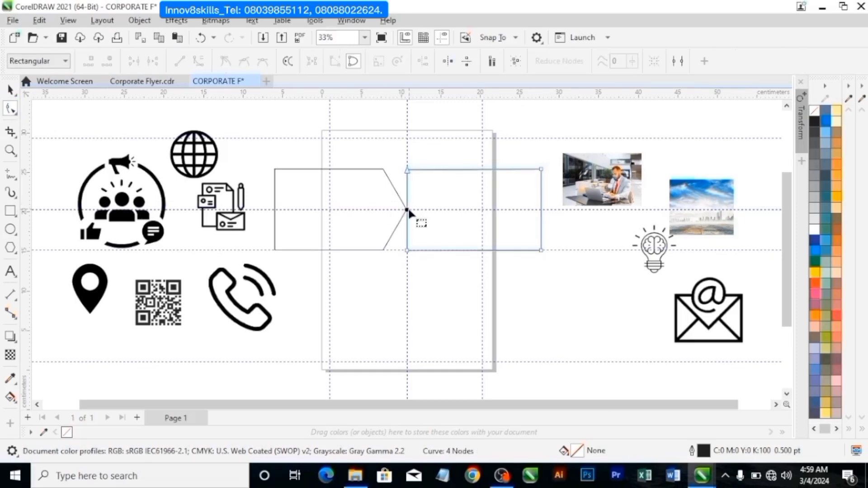
pyautogui.doubleClick(408, 211)
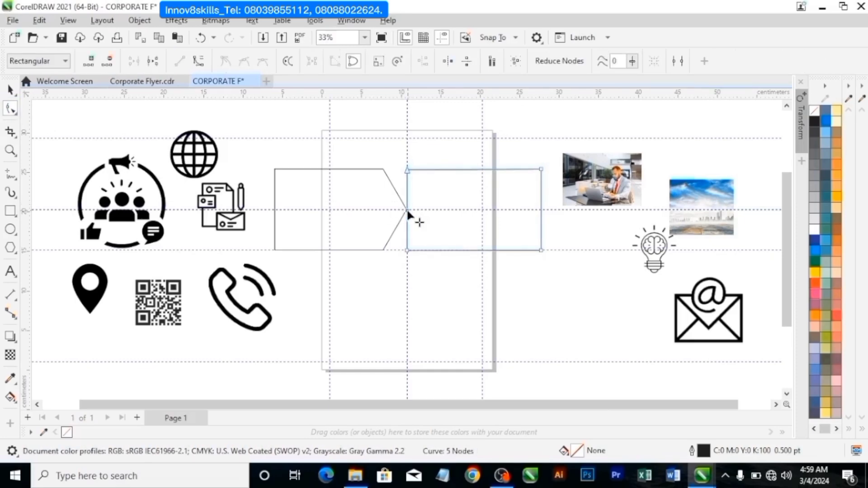
pyautogui.moveTo(412, 211); pyautogui.dragTo(430, 210)
# Nudge the notched shape left to about X 17.34 cm, leaving a narrow gap beside the arrow shape.
pyautogui.click(10, 90)
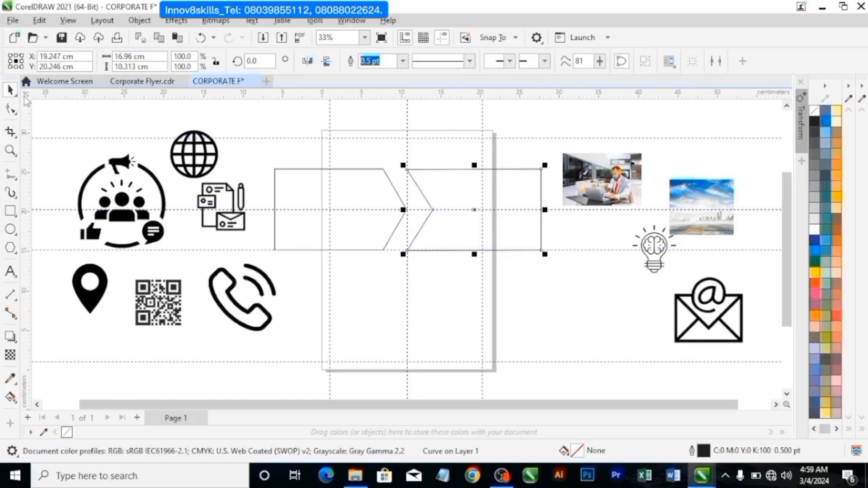
pyautogui.press('Left')
pyautogui.press('Left')
pyautogui.press('Left')
pyautogui.press('Left')
pyautogui.press('Left')
pyautogui.press('Left')
pyautogui.press('Left')
pyautogui.press('Left')
pyautogui.press('Left')
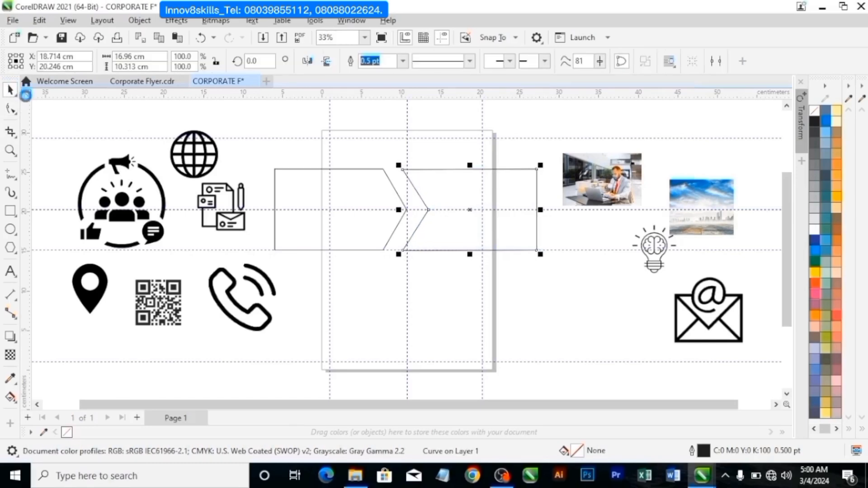
pyautogui.press('Left')
pyautogui.press('Left')
pyautogui.press('Left')
pyautogui.press('Left')
pyautogui.press('Left')
pyautogui.press('Left')
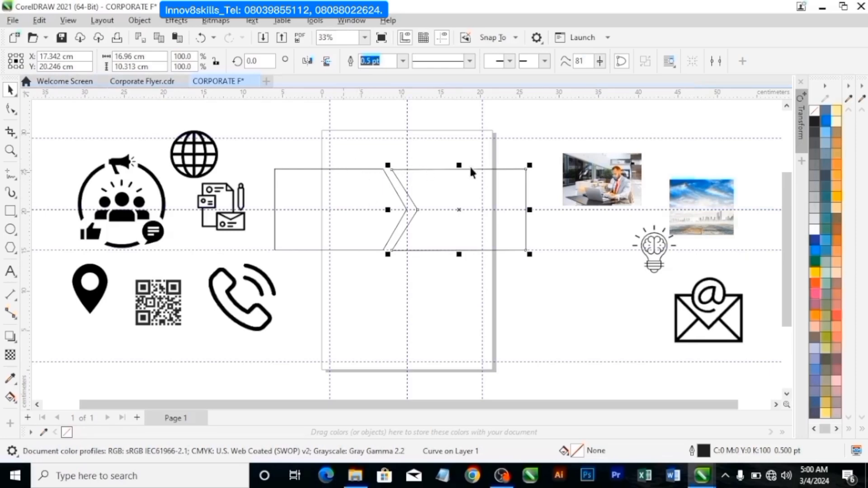
# Set the outline width of both the notched shape and the arrow shape to 10 pt.
pyautogui.click(402, 61)
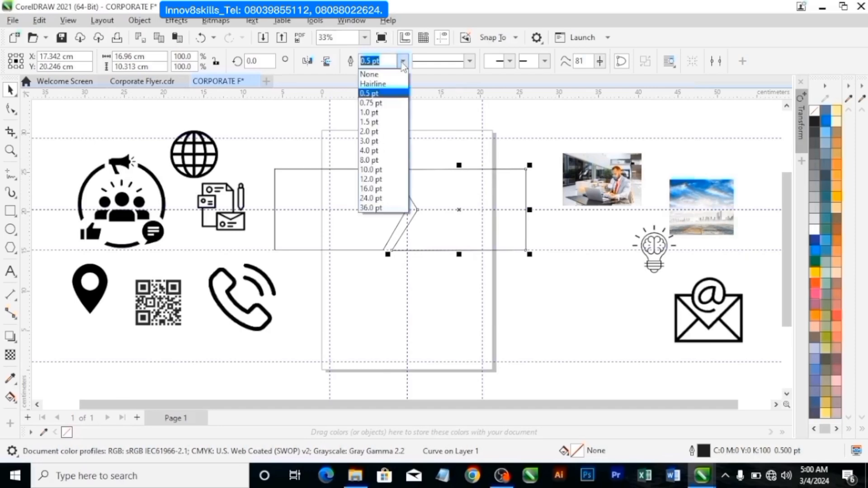
pyautogui.click(388, 160)
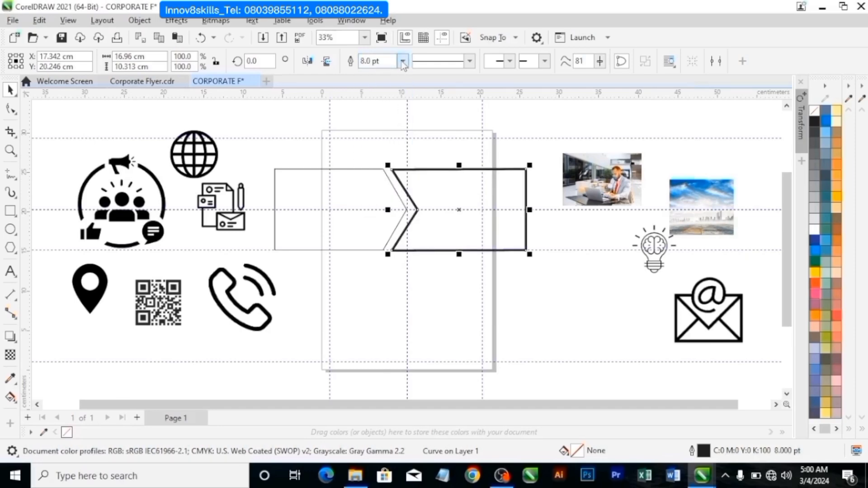
pyautogui.click(402, 61)
pyautogui.click(391, 166)
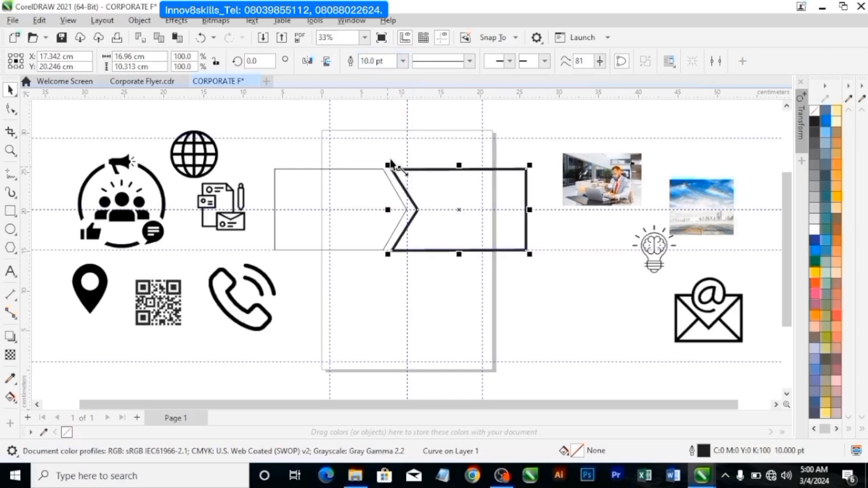
pyautogui.click(333, 197)
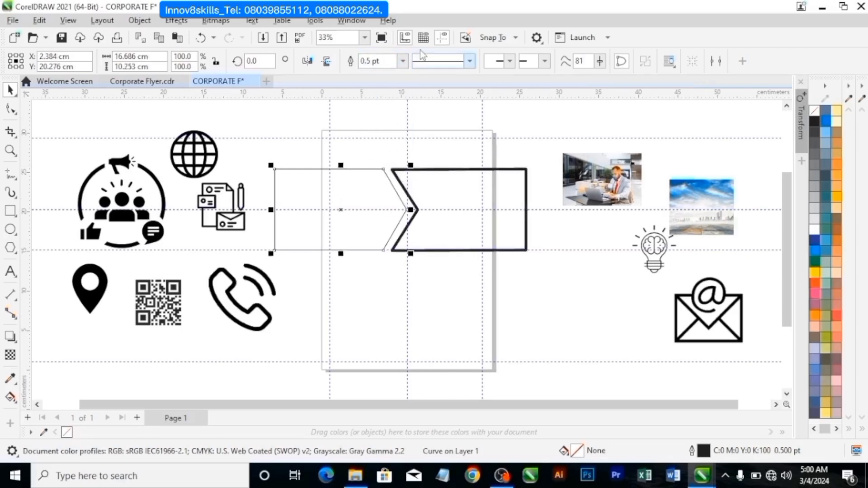
pyautogui.click(402, 61)
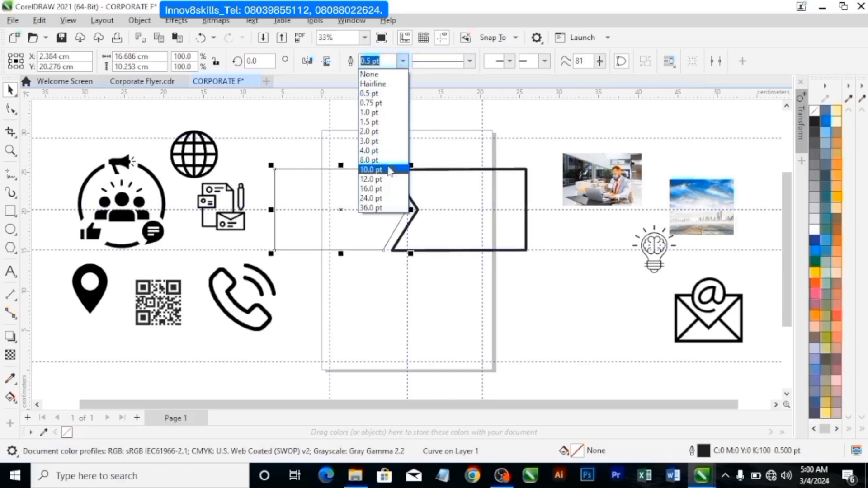
pyautogui.click(390, 170)
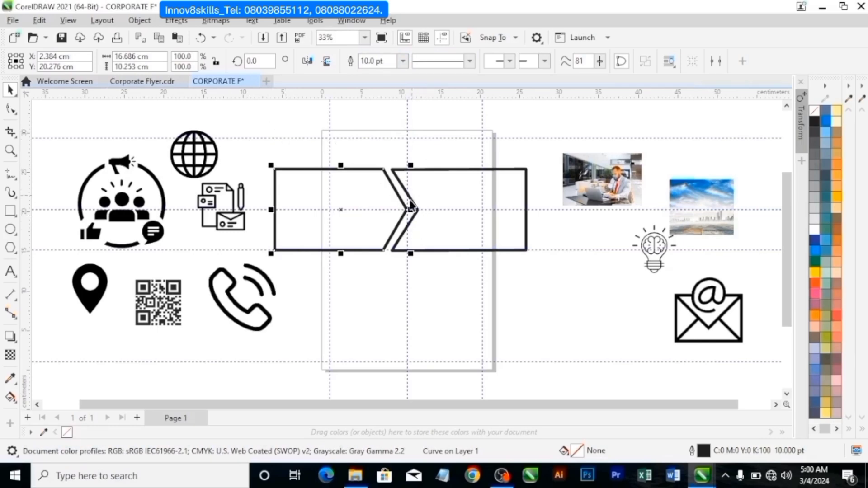
pyautogui.click(252, 120)
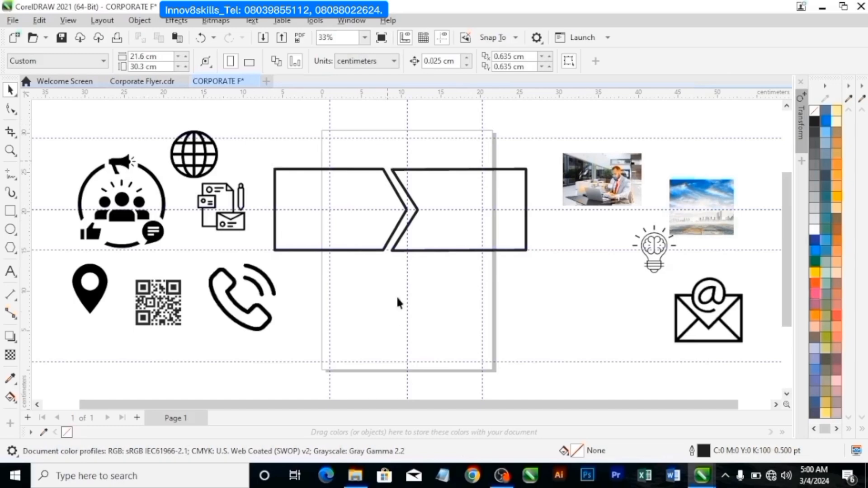
# Fill the page-sized background rectangle with 10% black light grey.
pyautogui.click(380, 307)
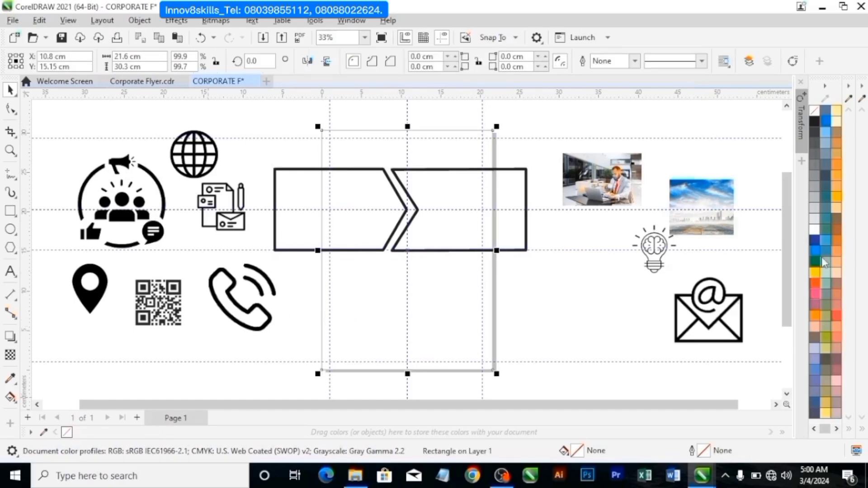
pyautogui.click(813, 212)
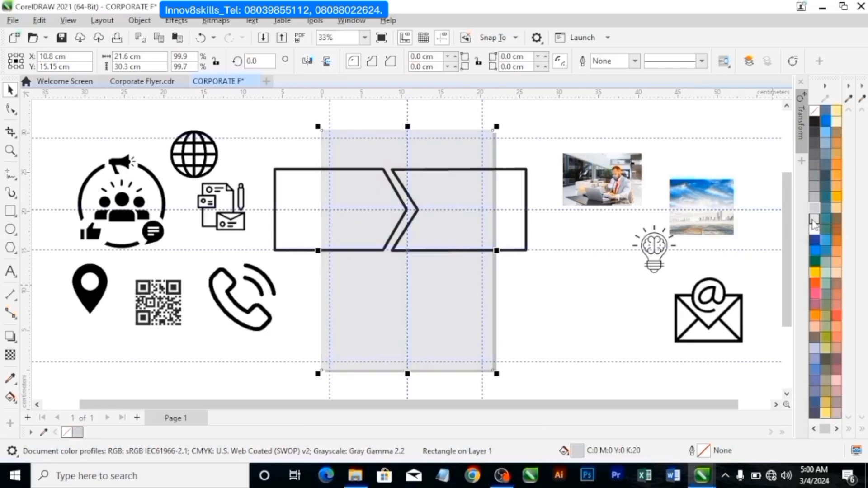
pyautogui.click(813, 221)
# PowerClip the arrow shape and the notched shape together inside the grey page rectangle.
pyautogui.click(369, 207)
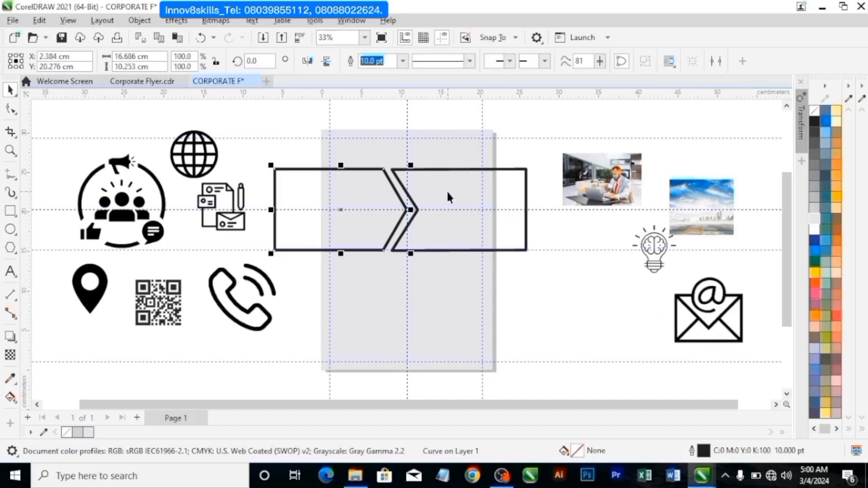
pyautogui.click(447, 192)
pyautogui.keyDown('shift'); pyautogui.click(382, 209); pyautogui.keyUp('shift')
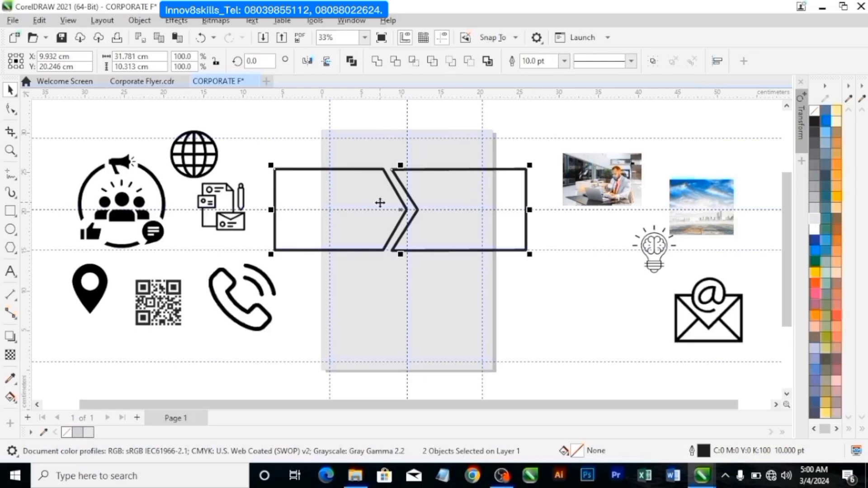
pyautogui.rightClick(445, 194)
pyautogui.click(491, 274)
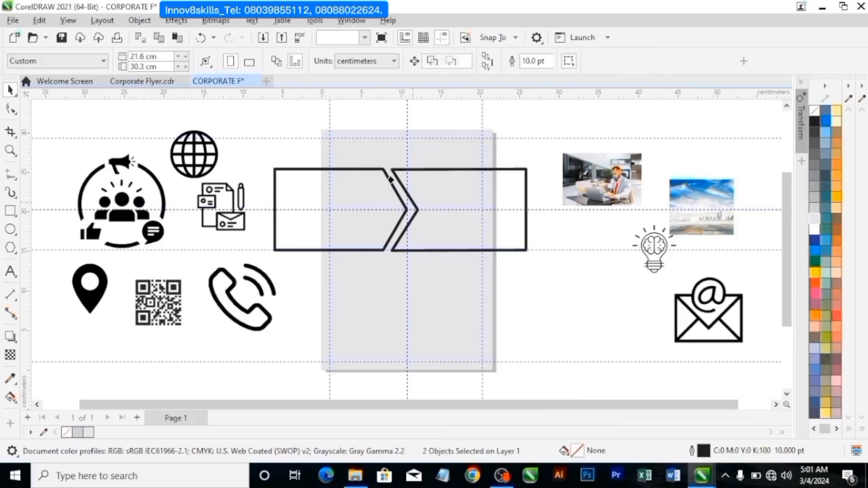
pyautogui.click(379, 157)
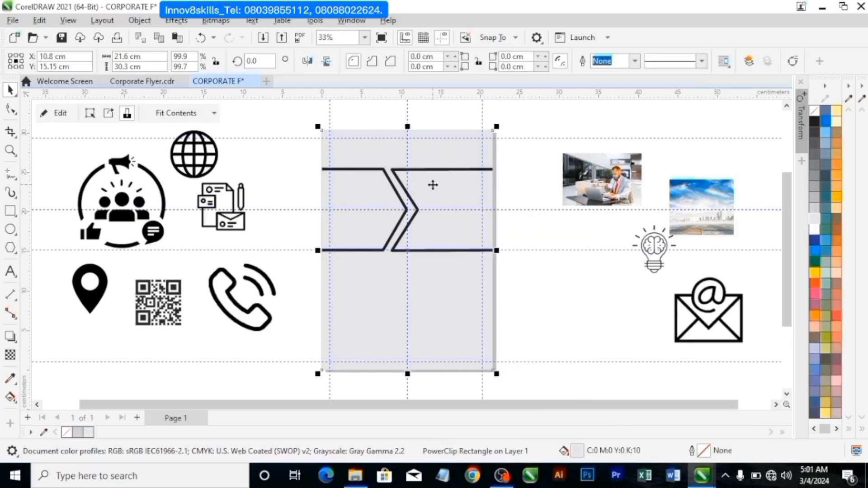
# PowerClip the photo of the man with a laptop inside the grey page rectangle.
pyautogui.click(584, 177)
pyautogui.rightClick(617, 184)
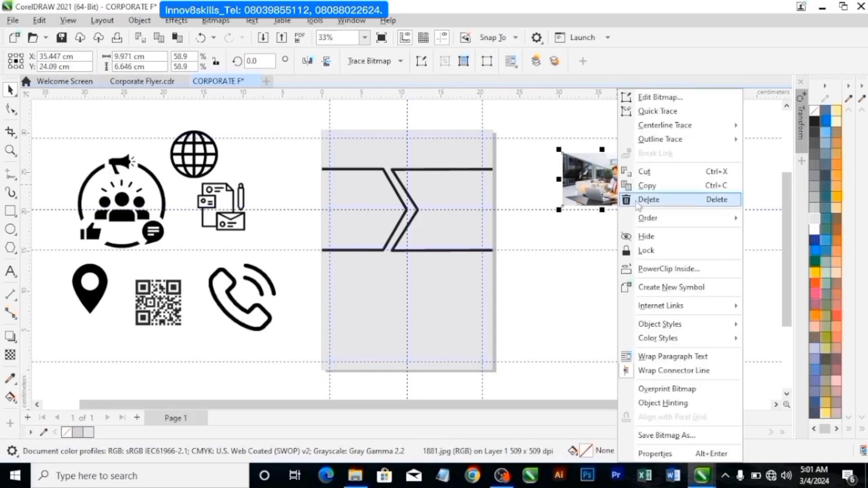
pyautogui.click(668, 268)
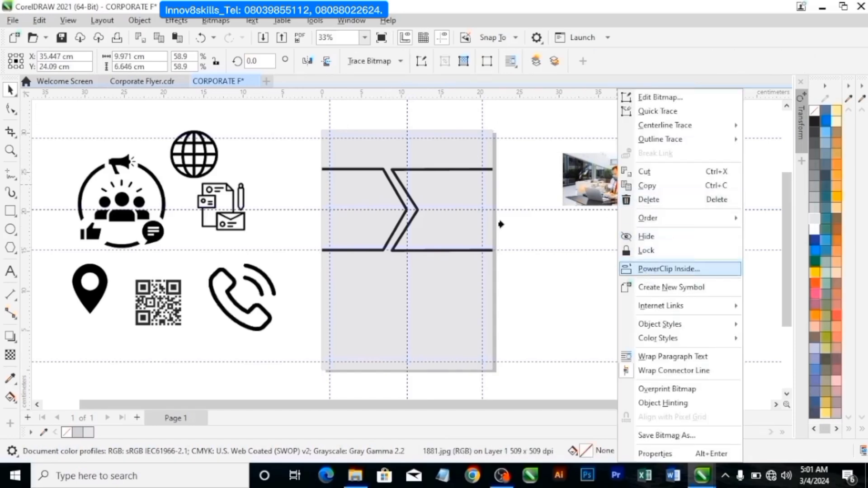
pyautogui.click(451, 200)
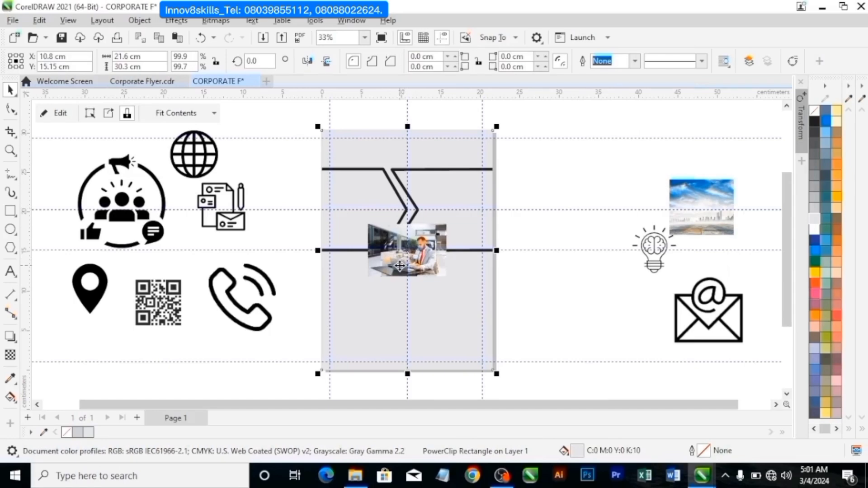
# Enter the page PowerClip's contents and PowerClip the office photo inside the notched shape.
pyautogui.keyDown('ctrl'); pyautogui.click(401, 266); pyautogui.keyUp('ctrl')
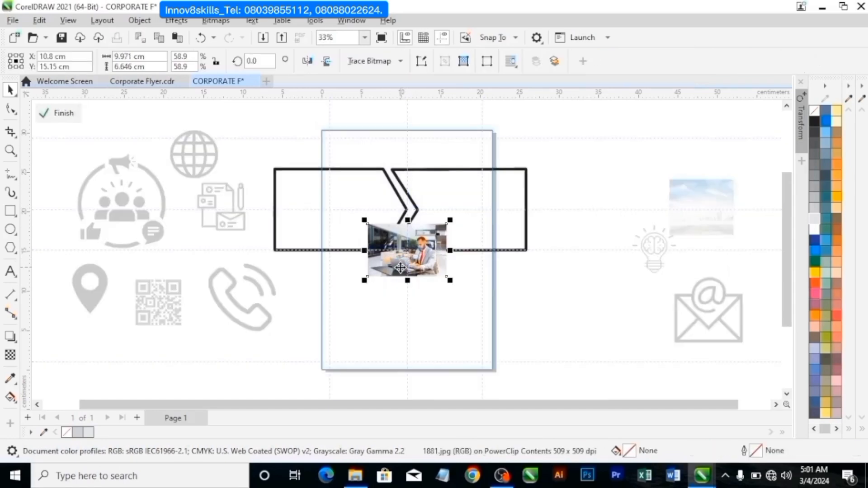
pyautogui.rightClick(409, 244)
pyautogui.click(459, 269)
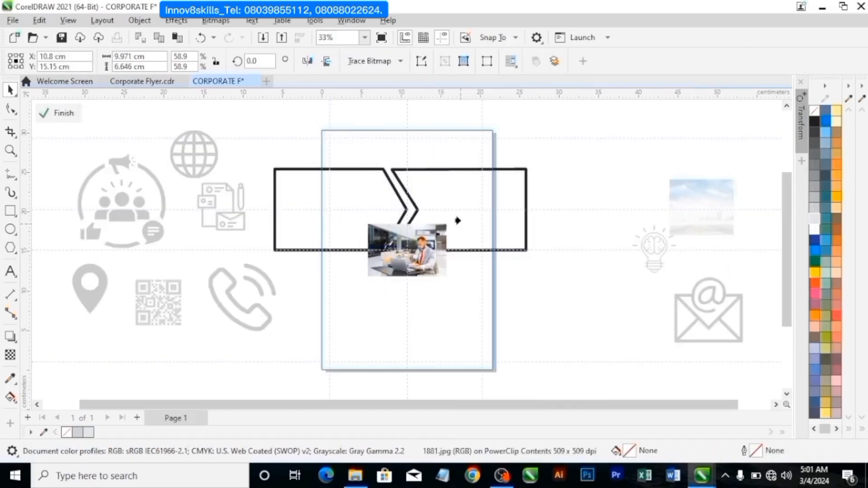
pyautogui.click(460, 211)
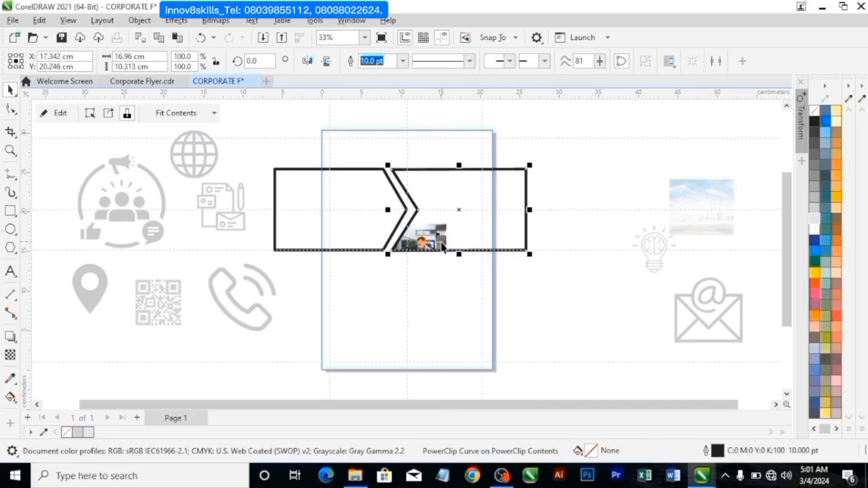
# Edit the notched shape's contents, moving the photo into its middle and enlarging it to about 15.95 by 10.63 cm.
pyautogui.keyDown('ctrl'); pyautogui.click(427, 242); pyautogui.keyUp('ctrl')
pyautogui.moveTo(420, 250); pyautogui.dragTo(470, 208)
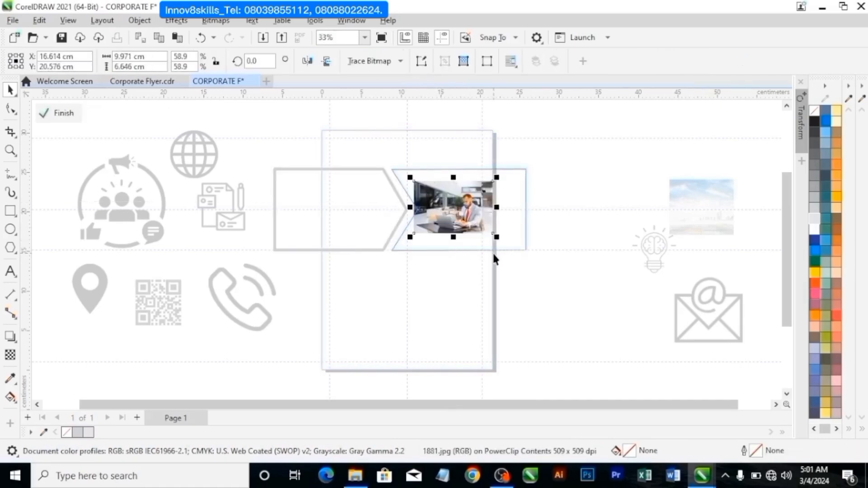
pyautogui.moveTo(497, 244); pyautogui.dragTo(519, 253)
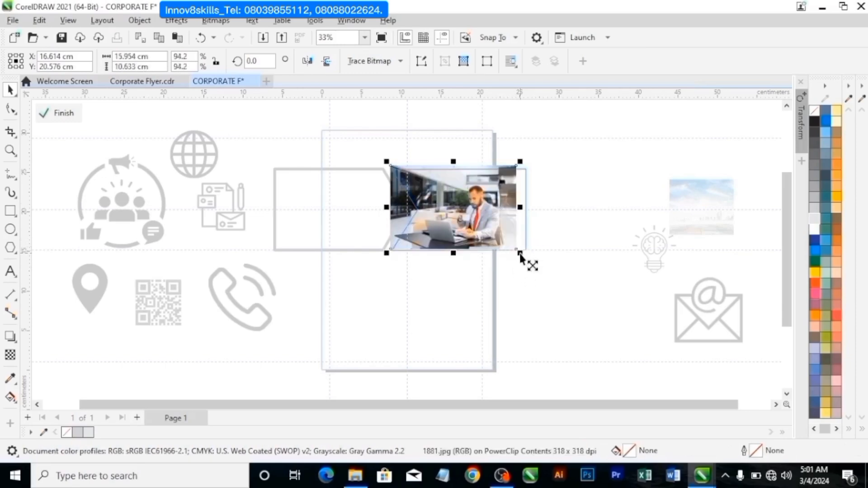
# Nudge the photo left and down within the notched shape to about X 15.55 cm, Y 20.30 cm.
pyautogui.press('Left')
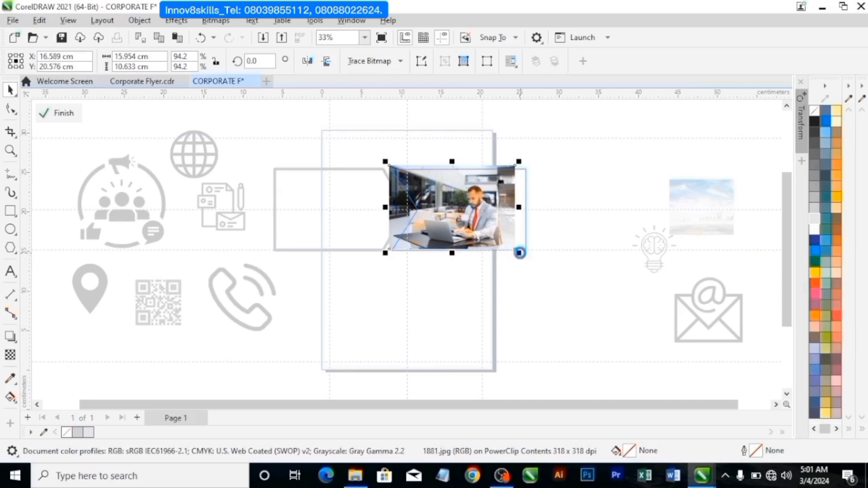
pyautogui.press('Left')
pyautogui.press('Left')
pyautogui.press('Left')
pyautogui.press('Left')
pyautogui.press('Left')
pyautogui.press('Left')
pyautogui.press('Left')
pyautogui.press('Left')
pyautogui.press('Left')
pyautogui.press('Left')
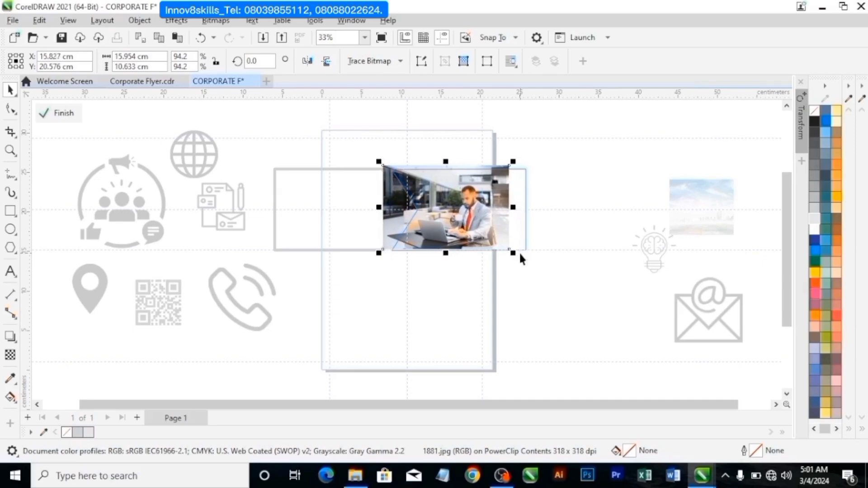
pyautogui.press('Down')
pyautogui.press('Down')
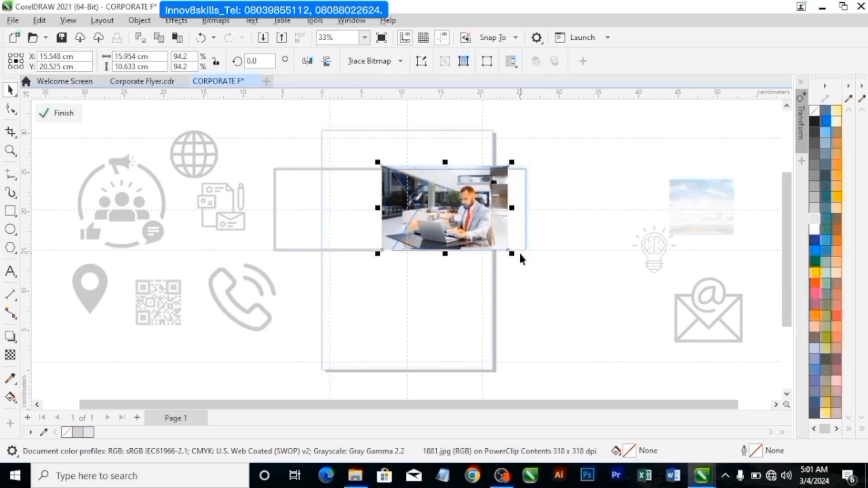
pyautogui.press('Down')
pyautogui.press('Down')
pyautogui.press('Down')
pyautogui.press('Down')
pyautogui.press('Down')
pyautogui.press('Down')
pyautogui.press('Down')
pyautogui.press('Down')
pyautogui.press('Down')
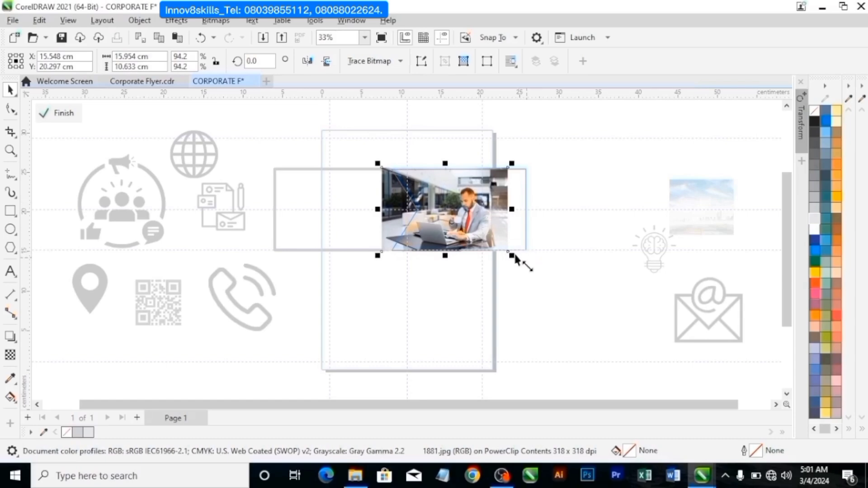
# Enlarge the photo to about 16.96 by 11.30 cm, nudge it left to about X 15.12 cm, and finish editing the notched shape's contents.
pyautogui.click(518, 271)
pyautogui.moveTo(517, 267); pyautogui.dragTo(516, 267)
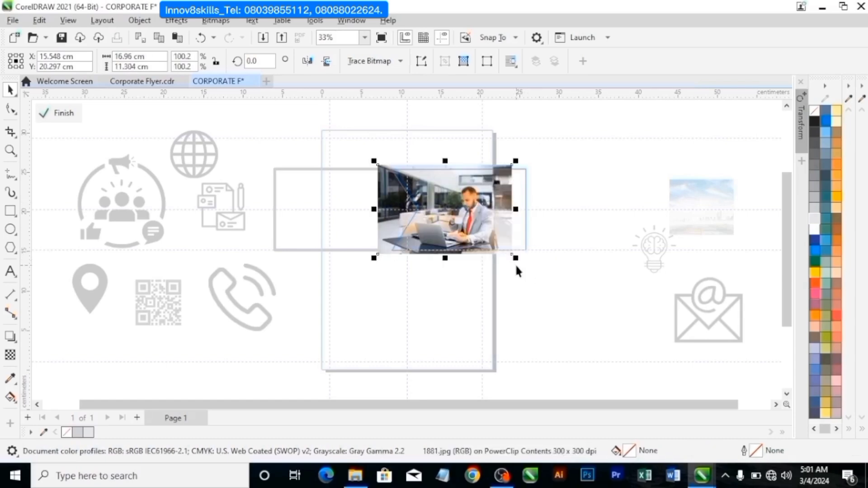
pyautogui.press('Left')
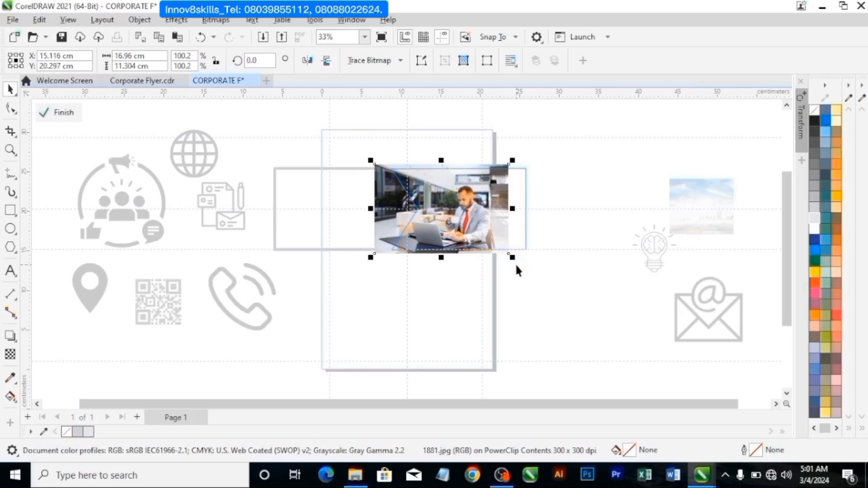
pyautogui.click(57, 113)
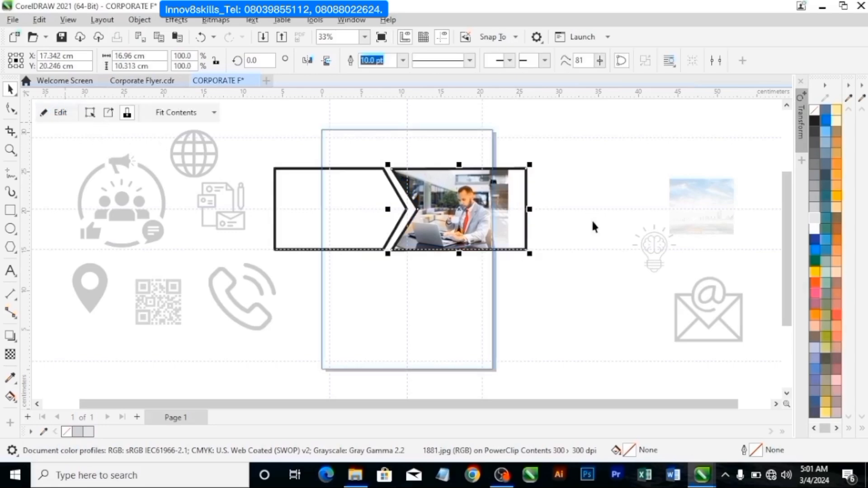
# Set the outline colour of the notched photo shape to white (C0 M0 Y0 K0).
pyautogui.click(490, 195)
pyautogui.click(450, 170)
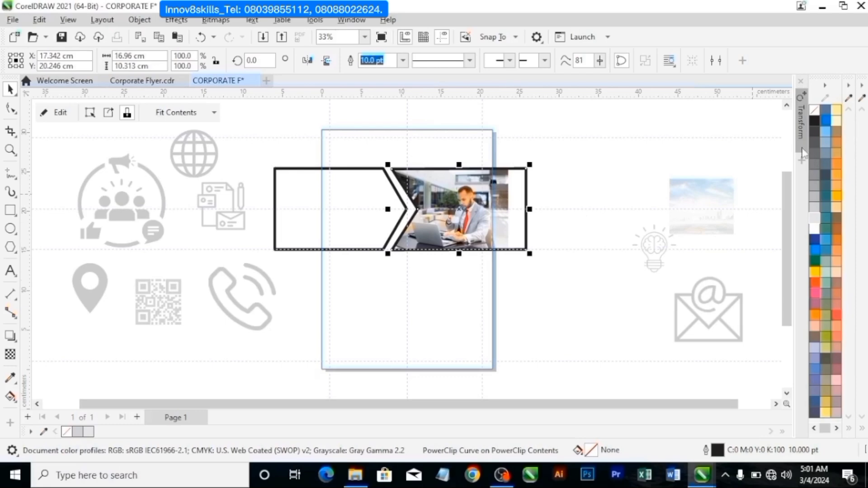
pyautogui.rightClick(813, 234)
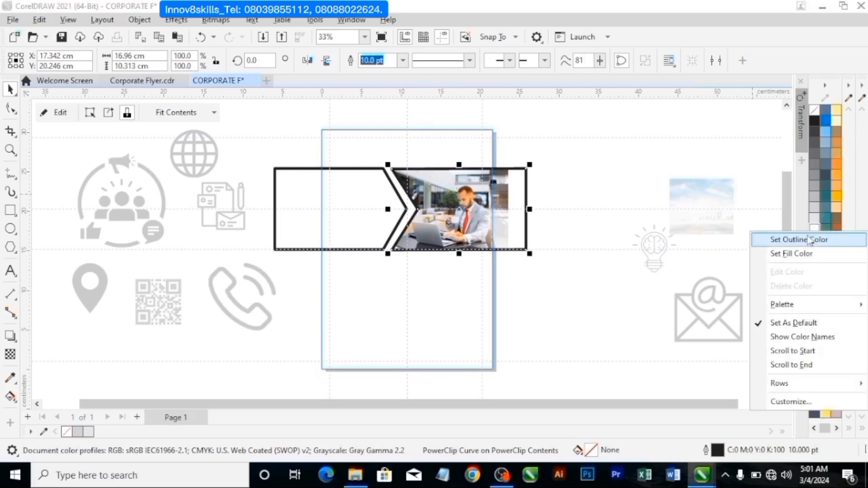
pyautogui.click(808, 238)
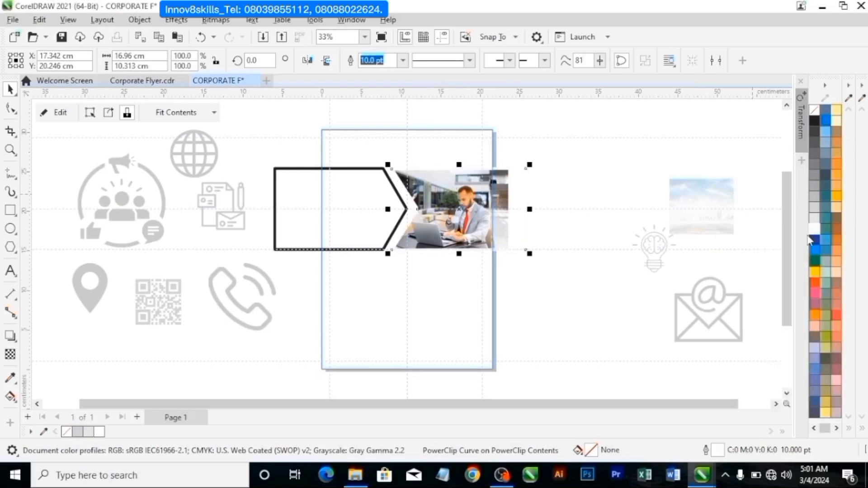
# Try a white outline on the arrow shape beside the photo, and undo it.
pyautogui.doubleClick(343, 170)
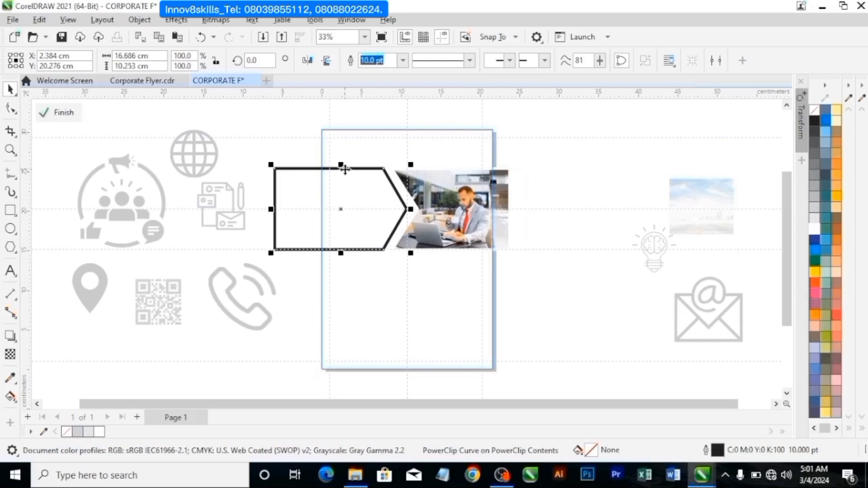
pyautogui.rightClick(813, 229)
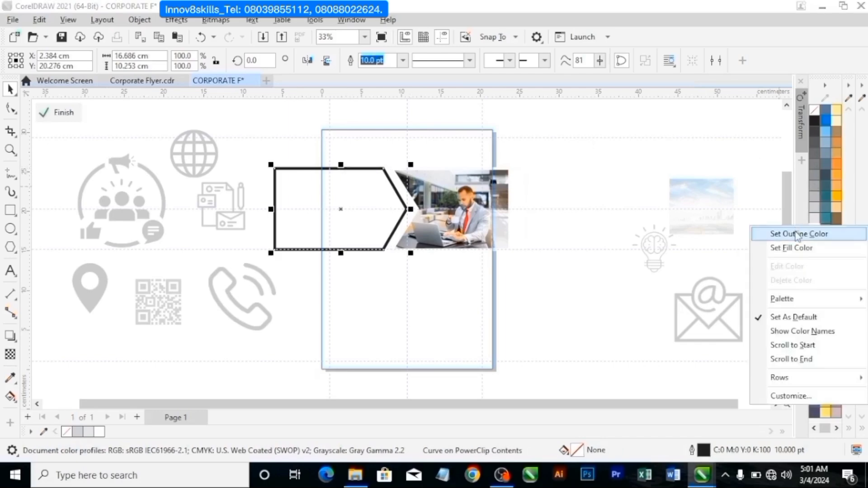
pyautogui.click(799, 230)
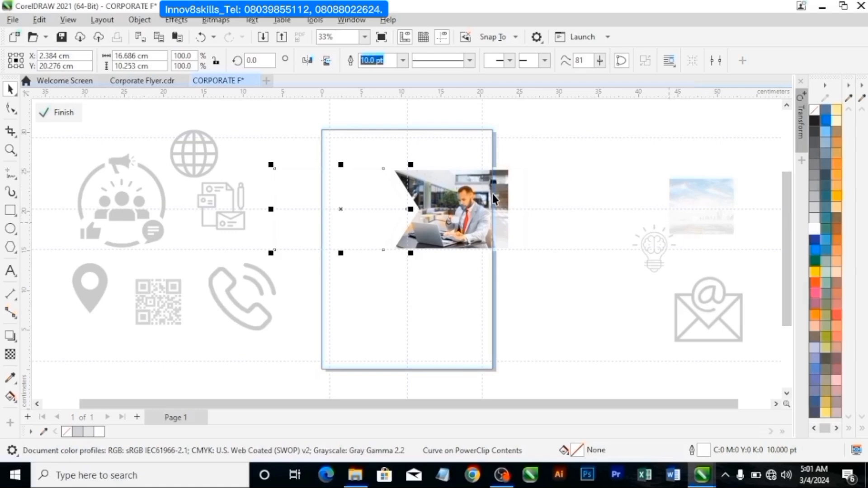
pyautogui.hotkey('ctrl', 'z')
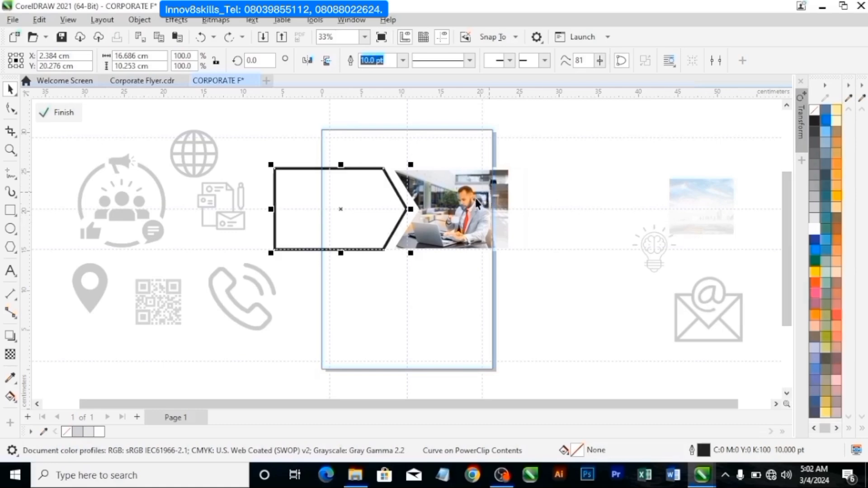
pyautogui.click(522, 134)
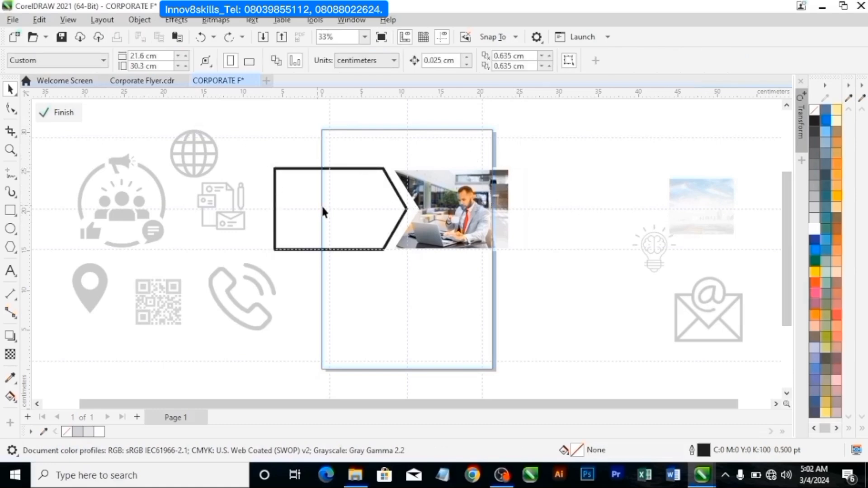
# Fill the arrow shape with C100 M0 Y0 K0 and finish editing the page's PowerClip contents.
pyautogui.click(363, 184)
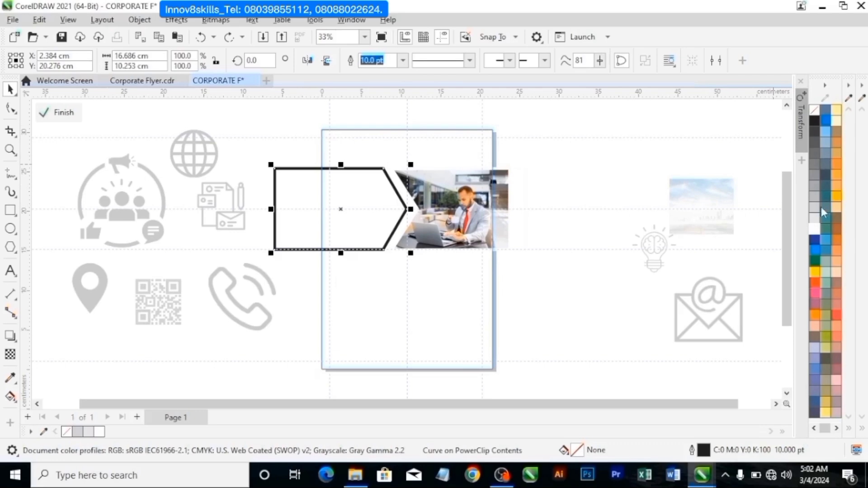
pyautogui.click(811, 250)
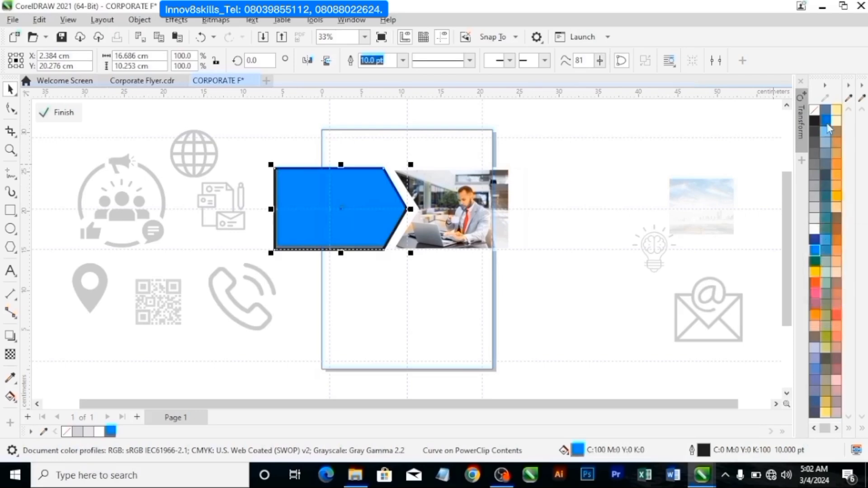
pyautogui.click(56, 112)
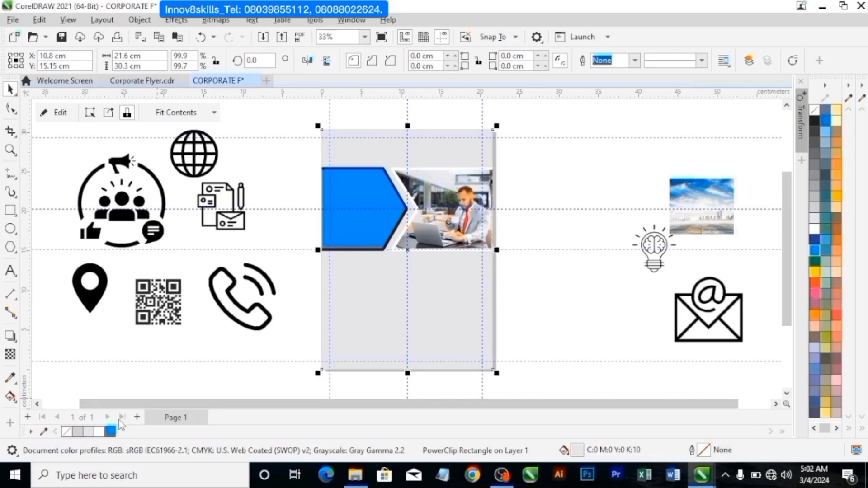
# In the Corporate Flyer.cdr document, draw two rectangles beside the flyer, the larger one about 8.04 by 6.95 cm.
pyautogui.click(143, 81)
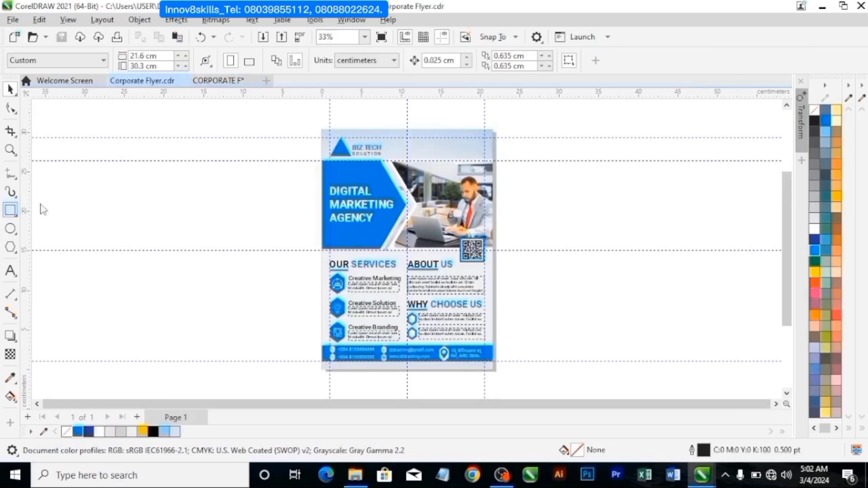
pyautogui.moveTo(76, 196)
pyautogui.mouseDown()
pyautogui.moveTo(113, 232)
pyautogui.moveTo(196, 259)
pyautogui.mouseUp()
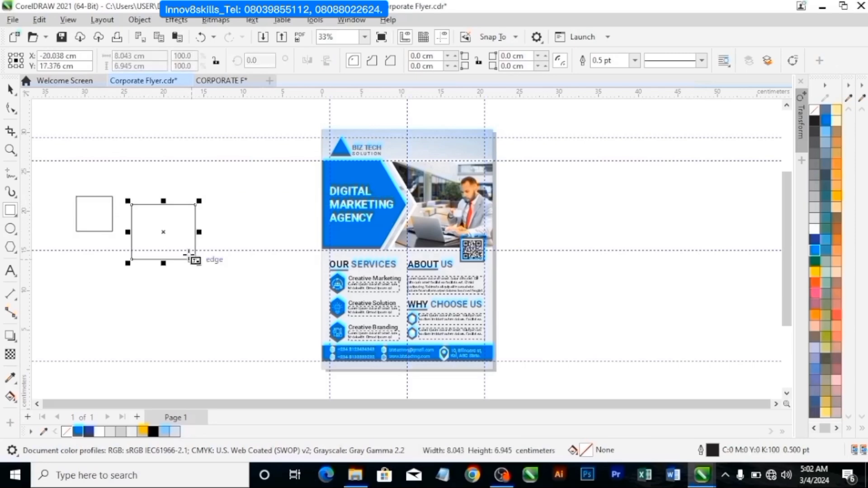
pyautogui.click(10, 89)
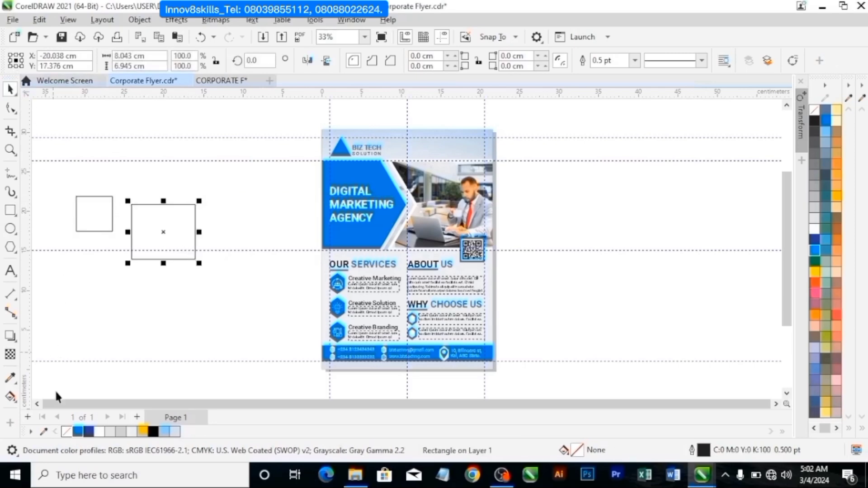
# Sample the blue C100 M20 Y0 K0 from the flyer's header arrow and fill the larger rectangle with it.
pyautogui.click(10, 378)
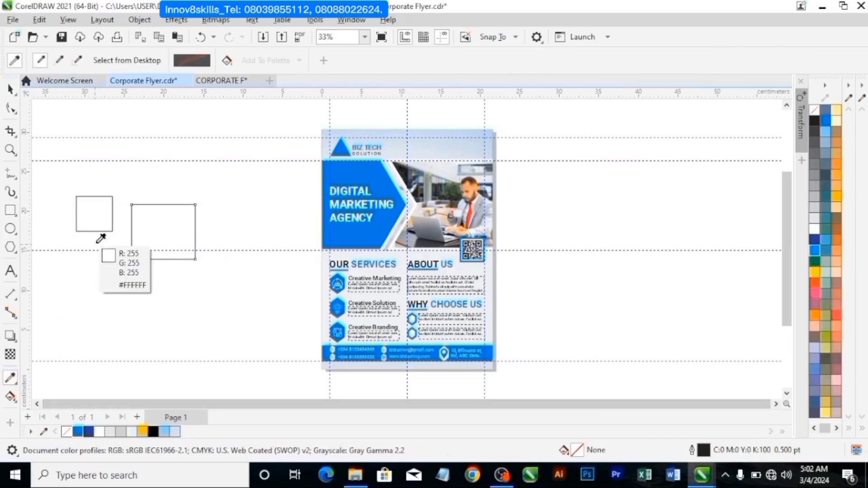
pyautogui.click(311, 189)
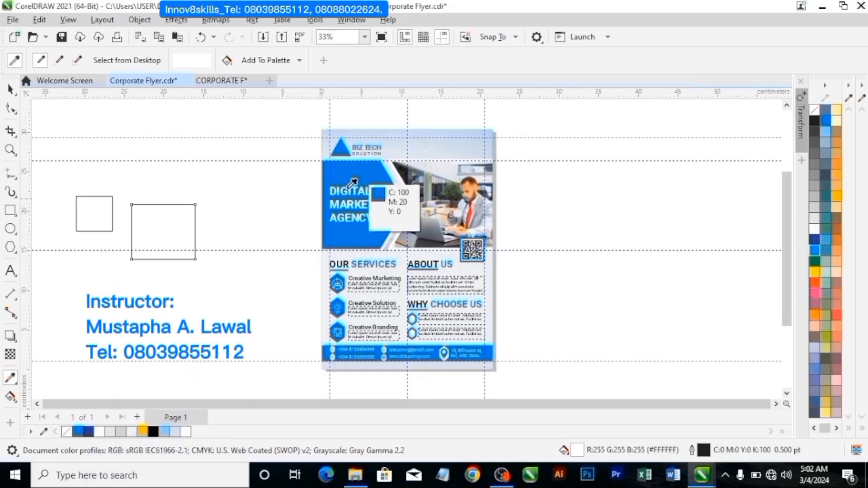
pyautogui.click(365, 172)
pyautogui.click(171, 225)
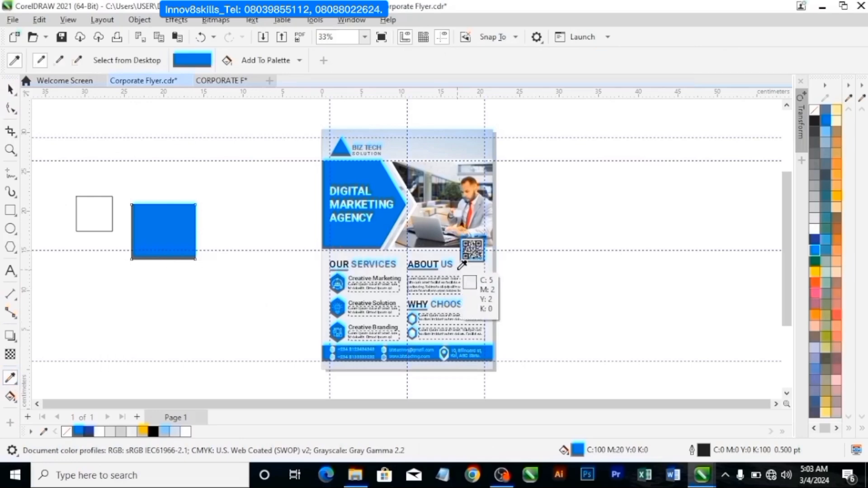
# Sample the flyer's light grey background colour, C5 M2 Y2 K0, and fill the smaller rectangle with it.
pyautogui.click(462, 266)
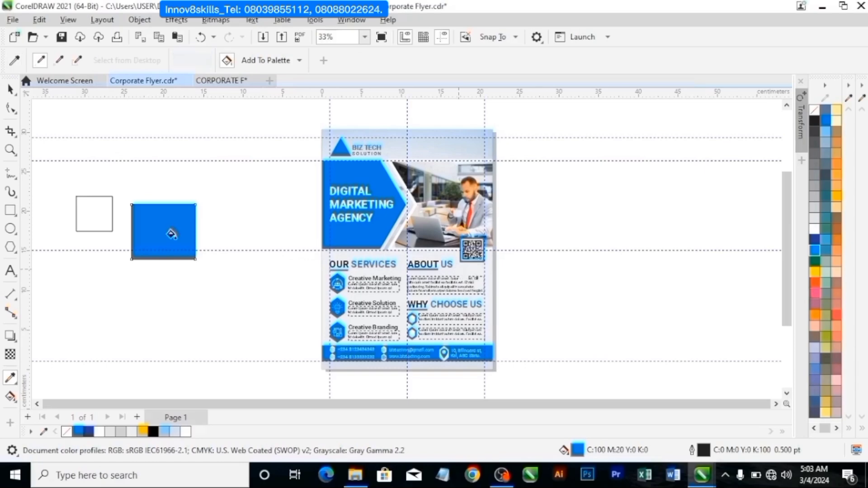
pyautogui.click(97, 217)
pyautogui.click(10, 89)
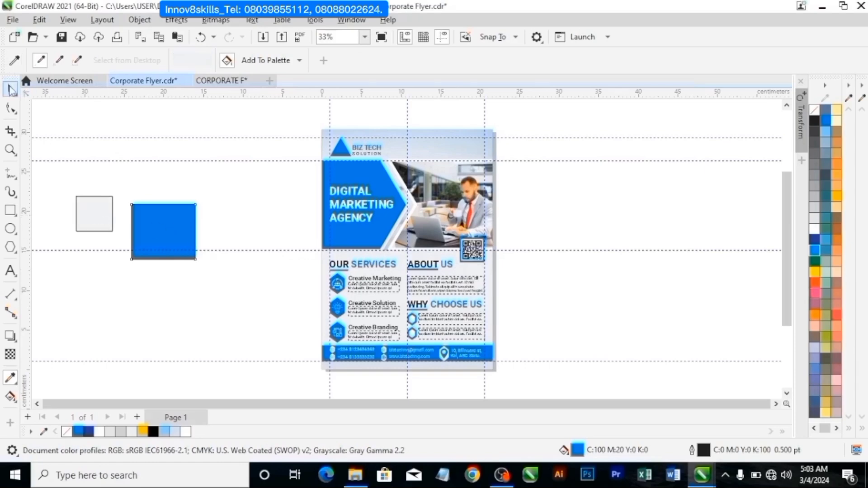
# Transfer both coloured rectangles through the clipboard into the CORPORATE F document.
pyautogui.moveTo(54, 176); pyautogui.dragTo(176, 280)
pyautogui.moveTo(217, 299); pyautogui.dragTo(218, 299)
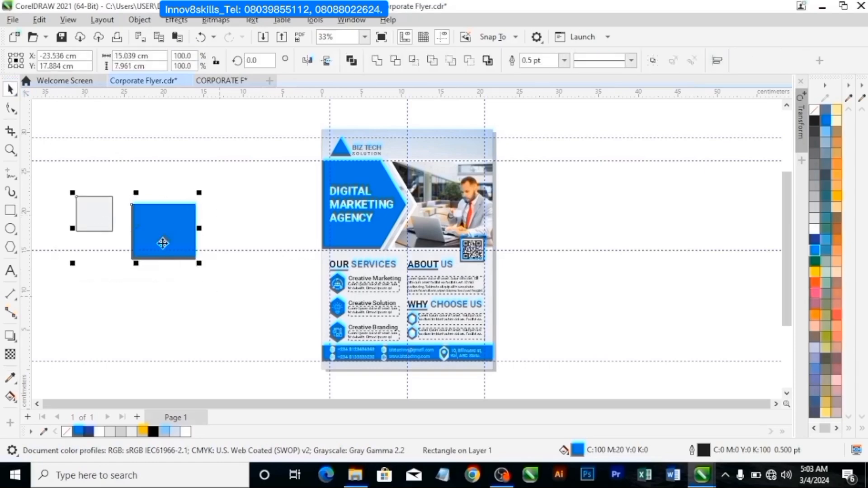
pyautogui.rightClick(165, 240)
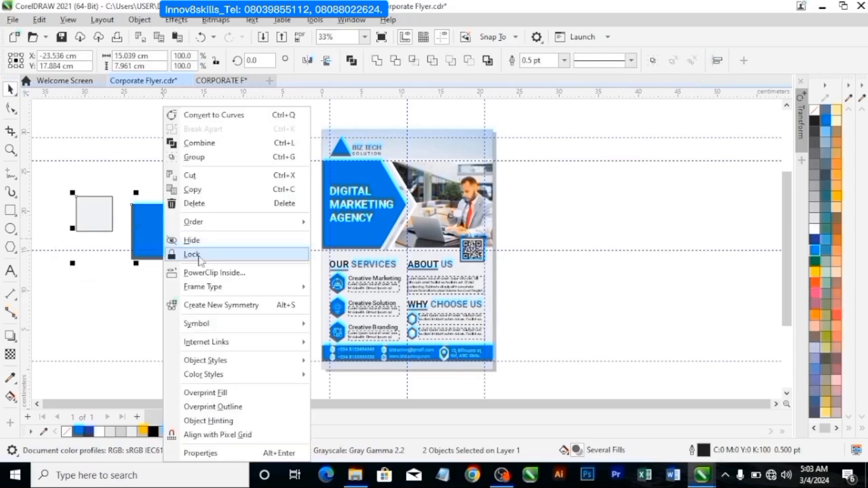
pyautogui.click(189, 175)
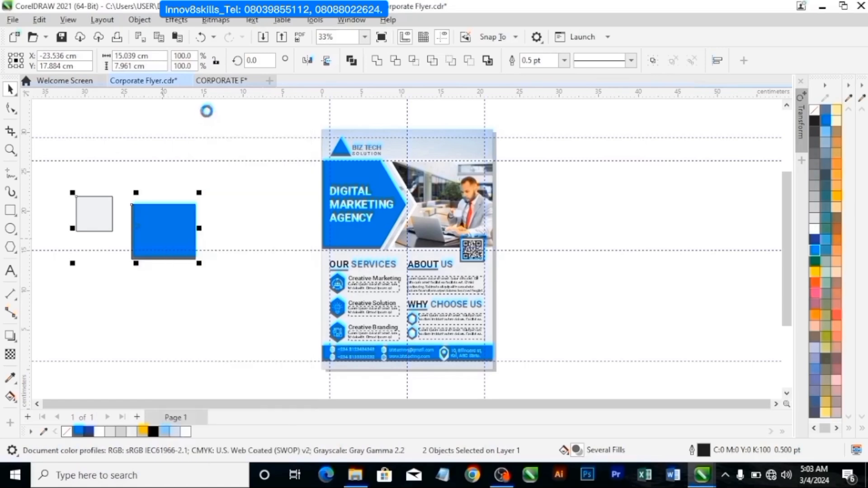
pyautogui.click(220, 82)
pyautogui.rightClick(614, 159)
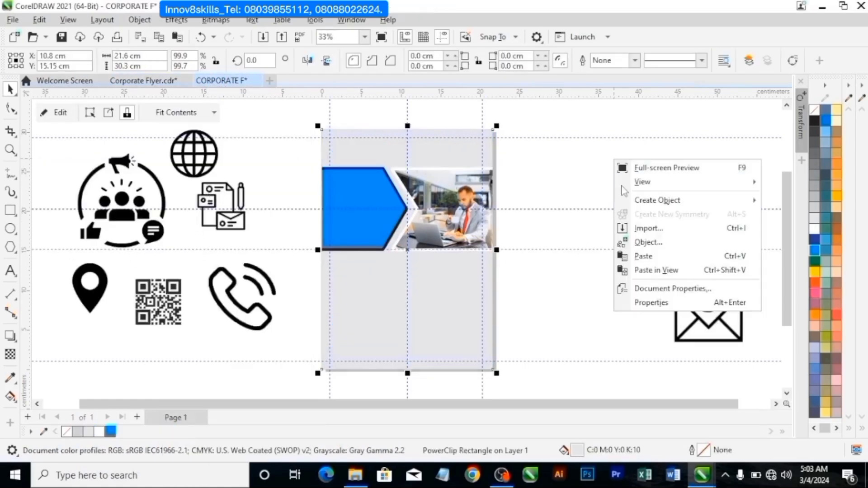
pyautogui.click(642, 257)
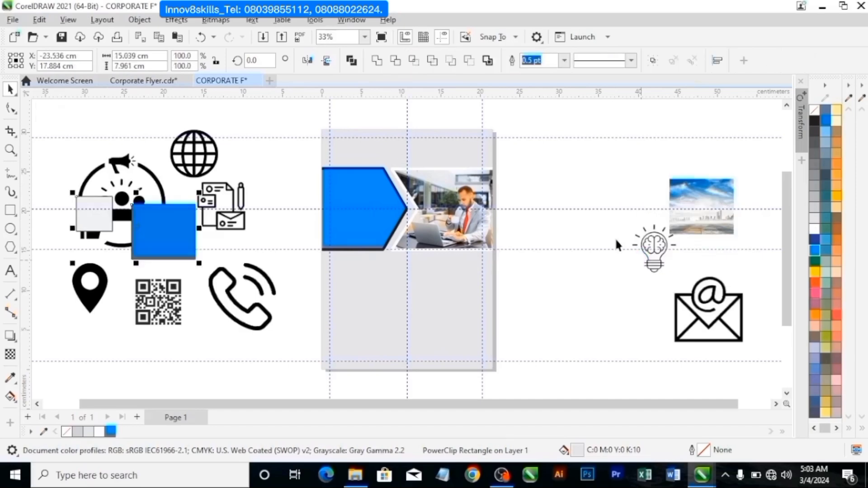
# Try to apply the blue sampled from the pasted rectangle to the header arrow directly on the page, and undo the fill.
pyautogui.click(175, 345)
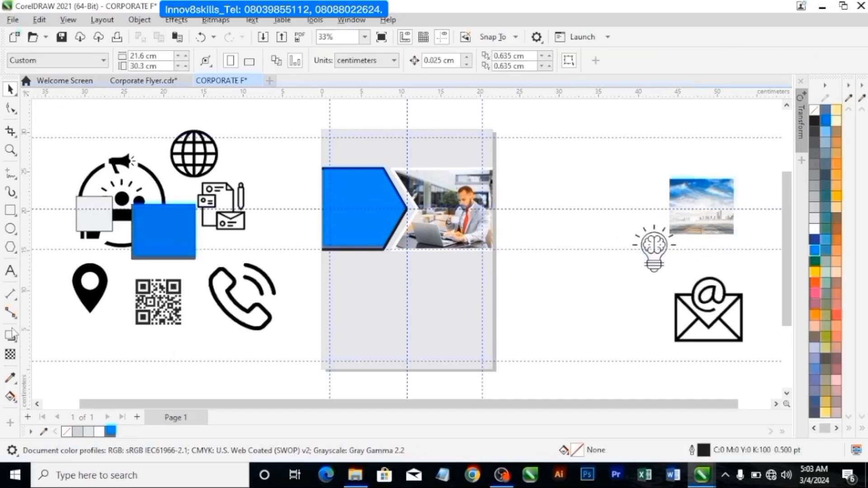
pyautogui.click(11, 377)
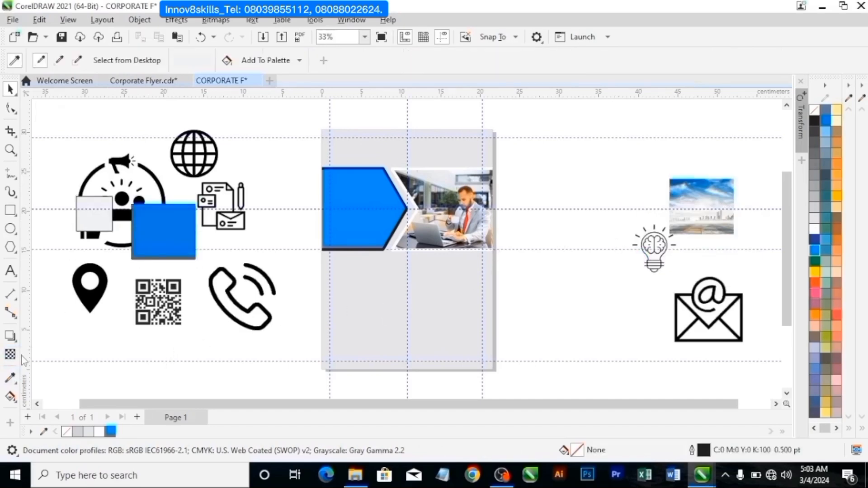
pyautogui.click(172, 239)
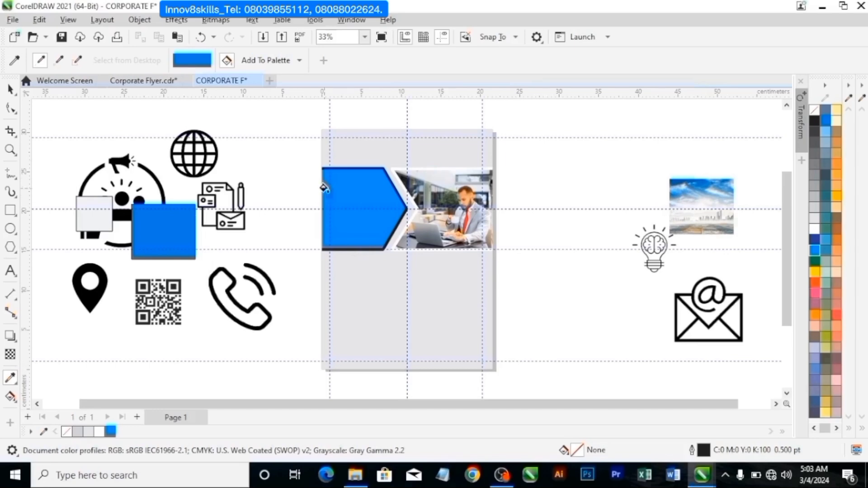
pyautogui.click(363, 195)
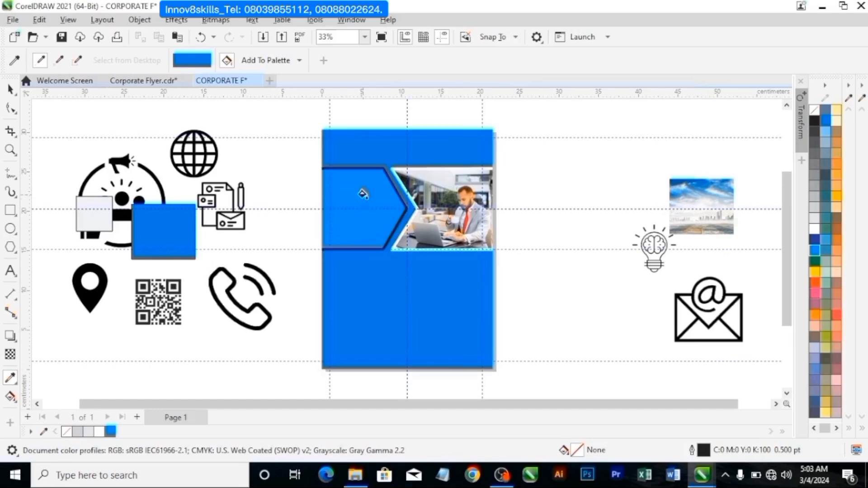
pyautogui.hotkey('ctrl', 'z')
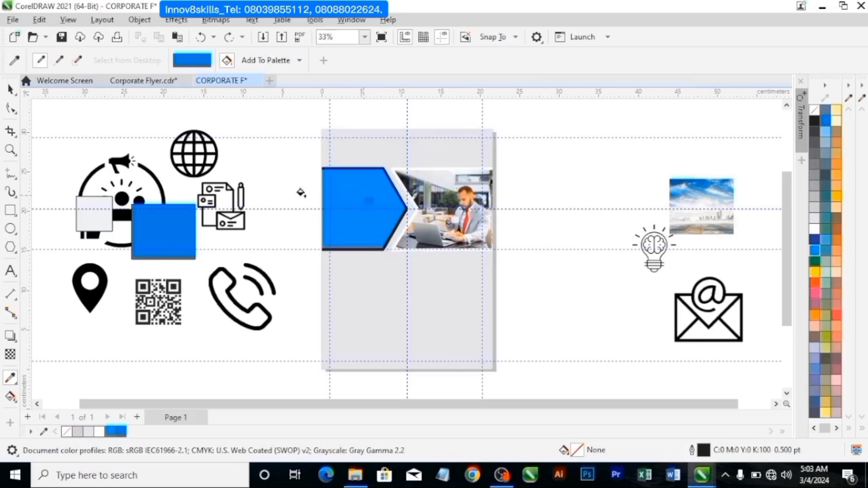
pyautogui.click(10, 89)
# Edit the page PowerClip's contents, fill the header arrow with the sampled blue C100 M20 Y0 K0, and finish editing.
pyautogui.click(366, 180)
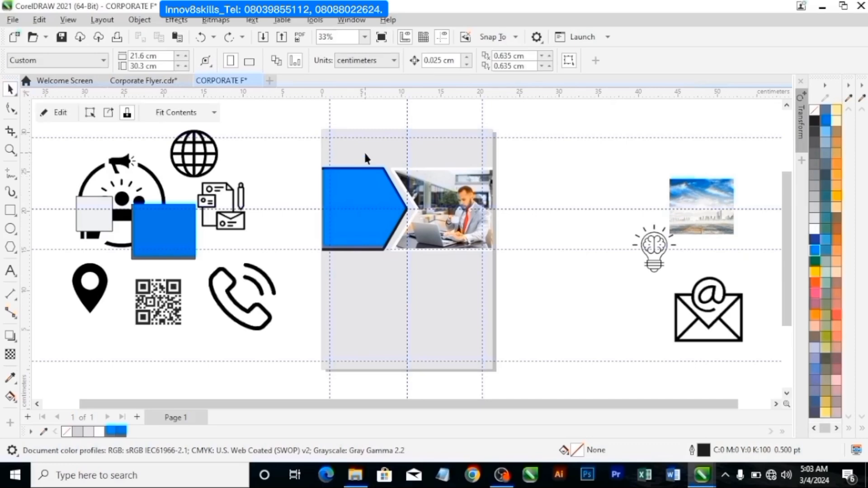
pyautogui.click(51, 113)
pyautogui.click(75, 142)
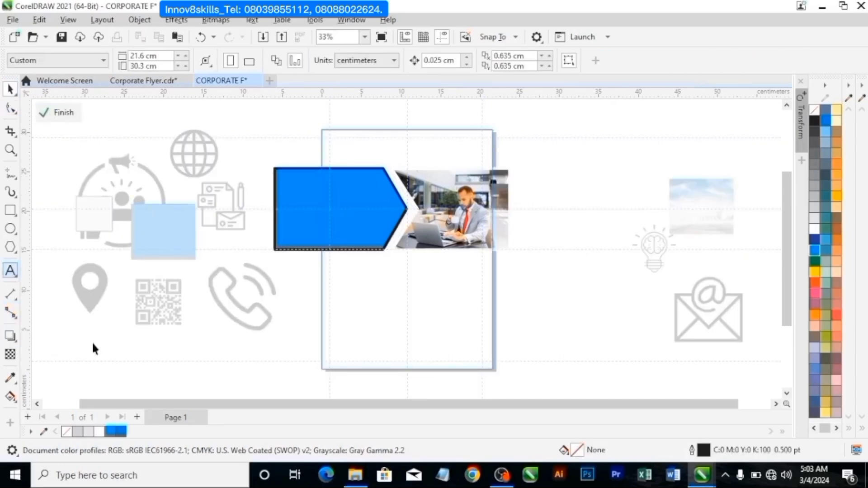
pyautogui.click(122, 431)
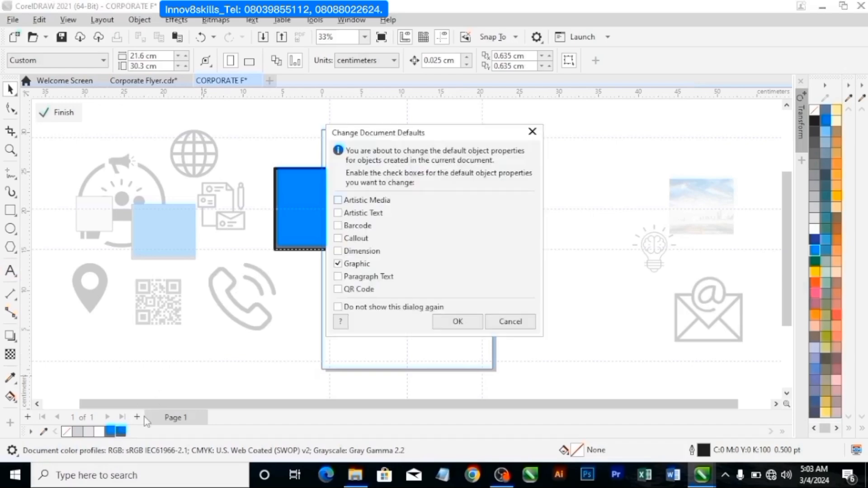
pyautogui.click(510, 321)
pyautogui.click(315, 194)
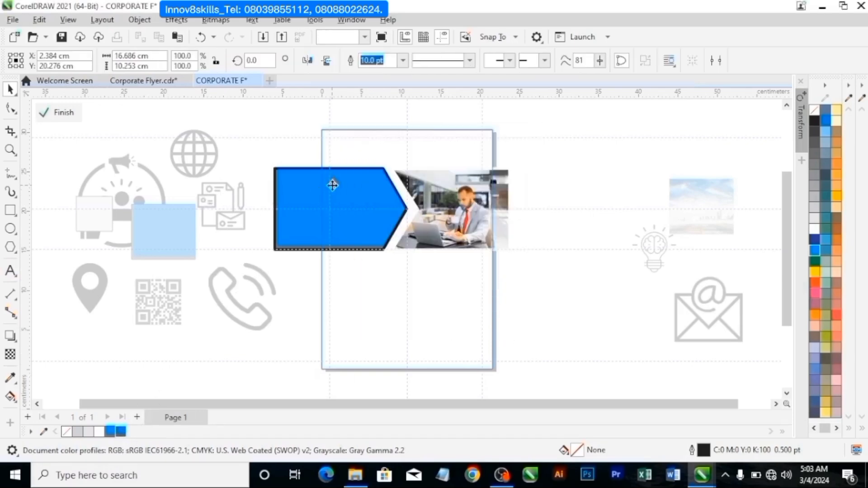
pyautogui.click(120, 432)
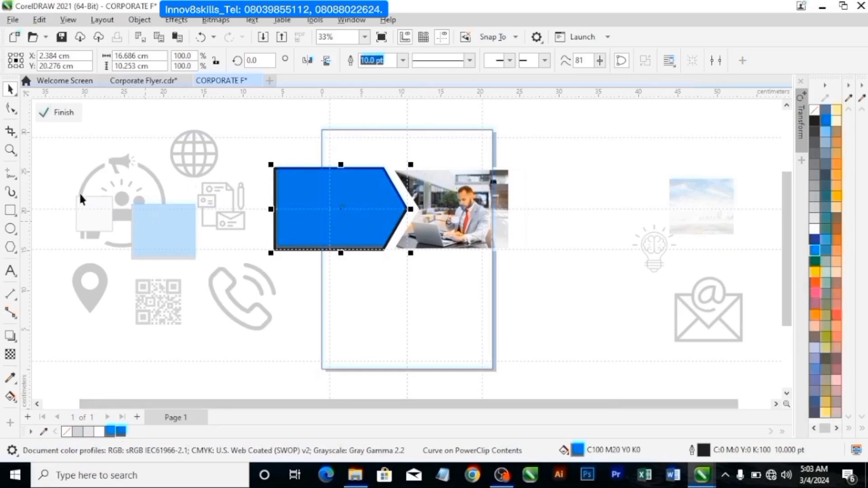
pyautogui.click(62, 113)
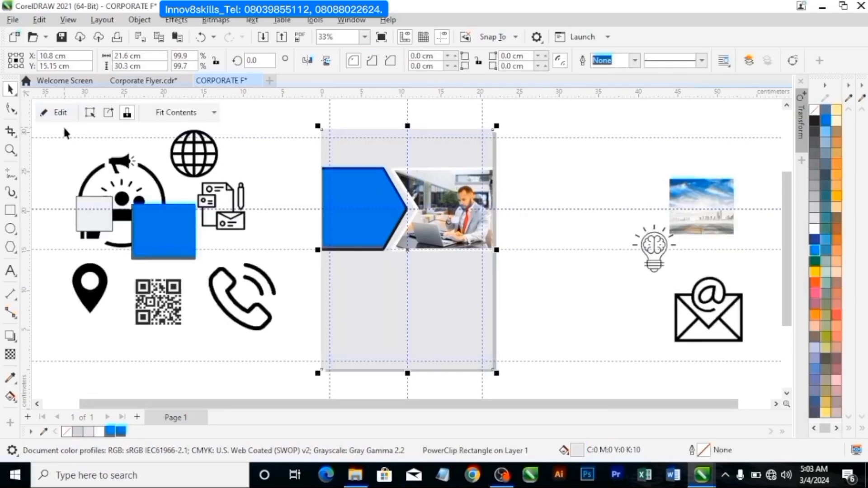
# Sample the light grey C5 M2 Y2 K0 from the small pasted rectangle and fill the page rectangle with it.
pyautogui.press('Escape')
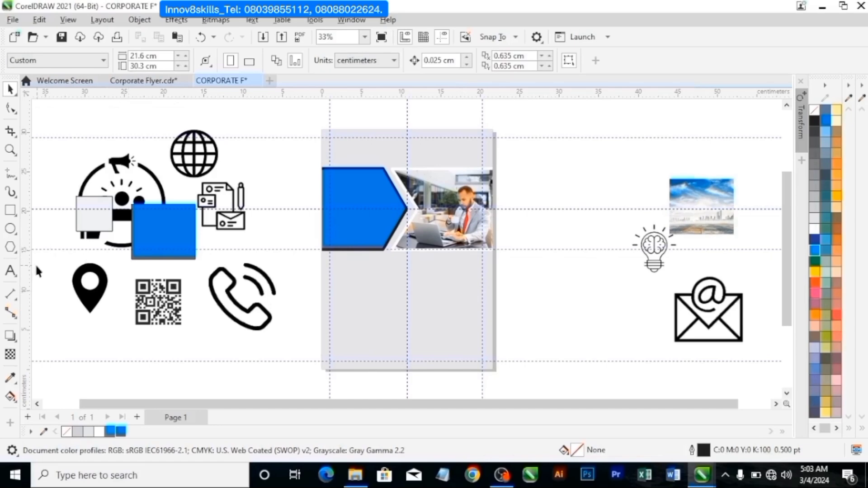
pyautogui.click(11, 378)
pyautogui.click(95, 215)
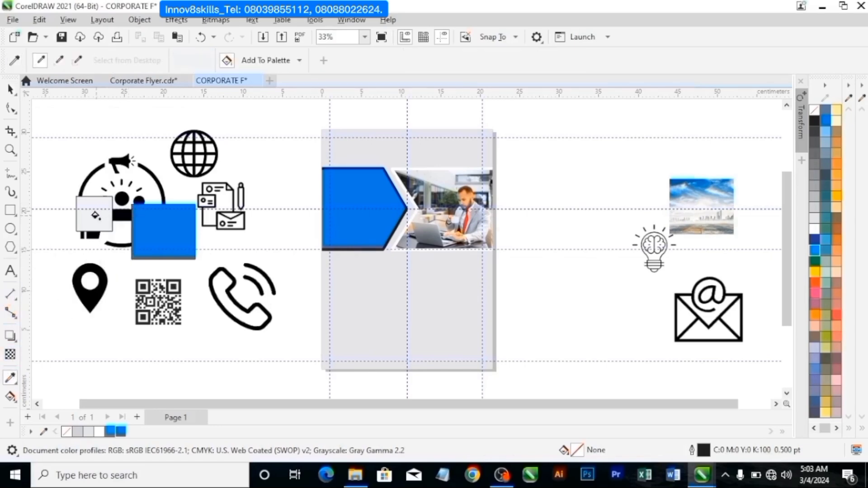
pyautogui.click(426, 301)
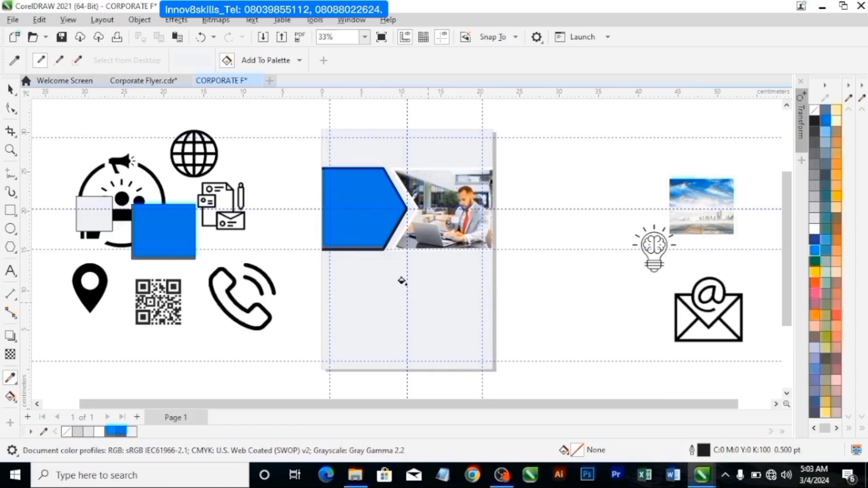
pyautogui.click(11, 89)
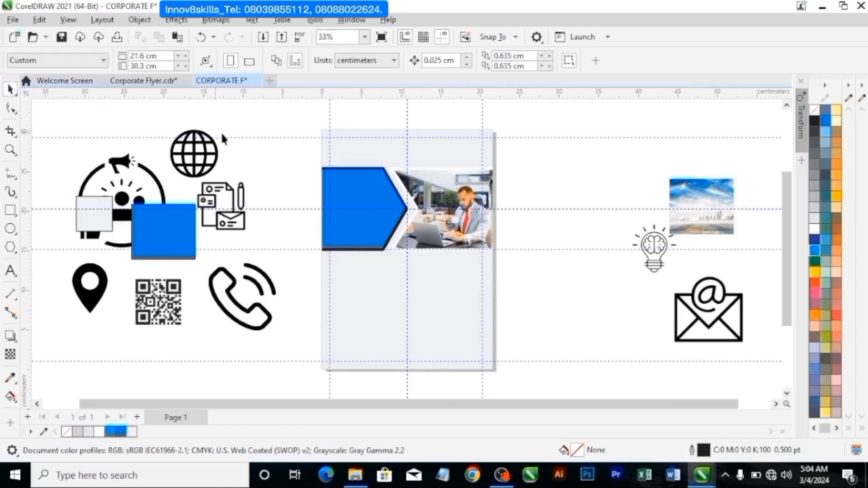
# Enlarge the city-foggy-day photo to about 16.6 × 14.4 cm, move it to the page's upper right edge, and PowerClip it inside the page rectangle.
pyautogui.click(698, 193)
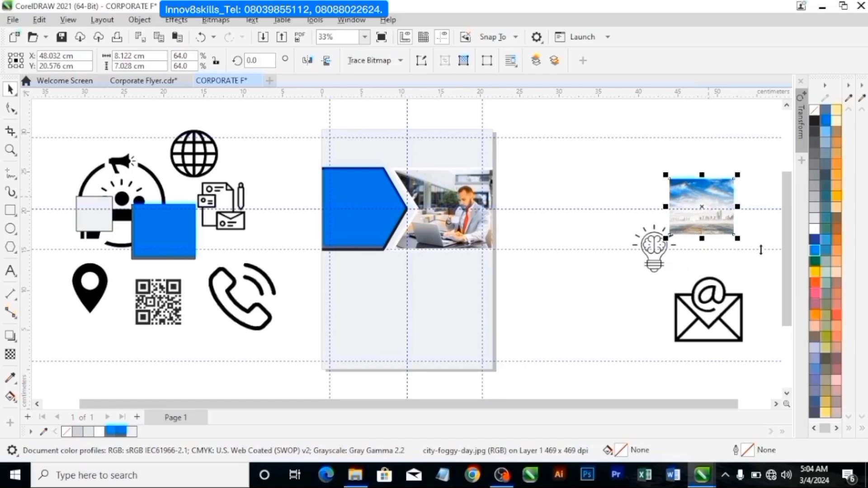
pyautogui.moveTo(742, 243); pyautogui.dragTo(769, 267)
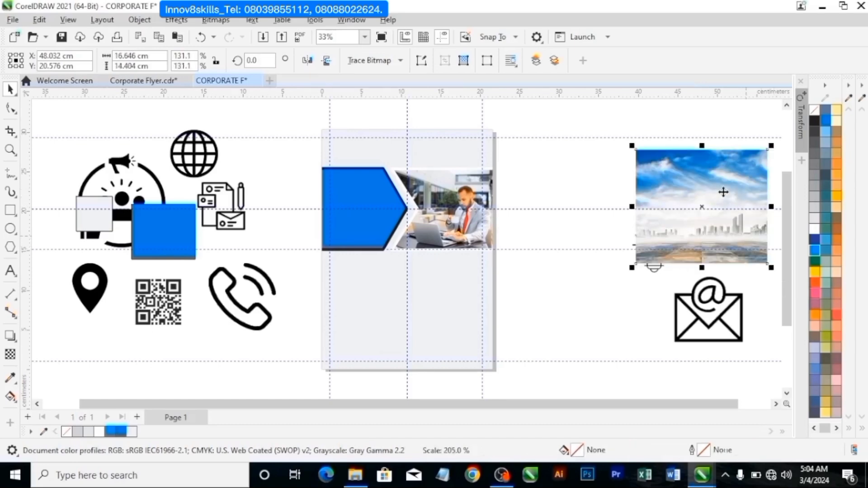
pyautogui.moveTo(710, 178); pyautogui.dragTo(561, 144)
pyautogui.rightClick(564, 145)
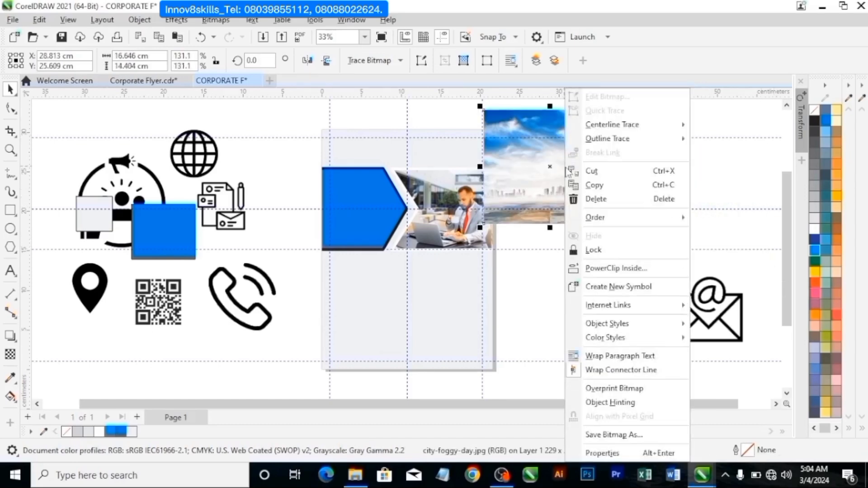
pyautogui.click(608, 270)
pyautogui.click(361, 154)
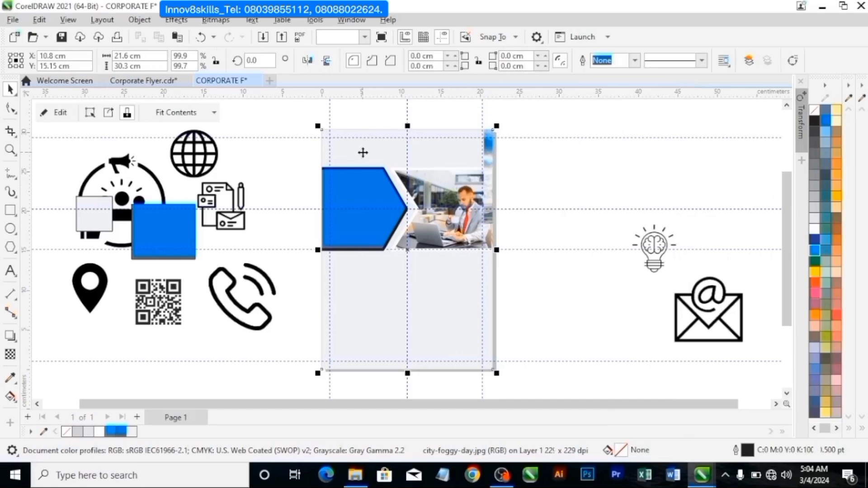
# Edit the PowerClip contents, move the city photo over the header area, and enlarge it to about 19.5 × 16.9 cm.
pyautogui.click(60, 112)
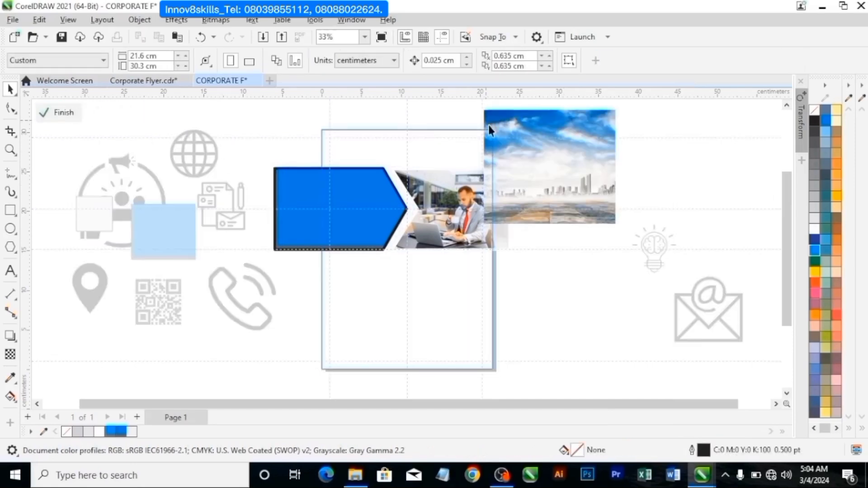
pyautogui.click(523, 168)
pyautogui.moveTo(555, 152); pyautogui.dragTo(416, 184)
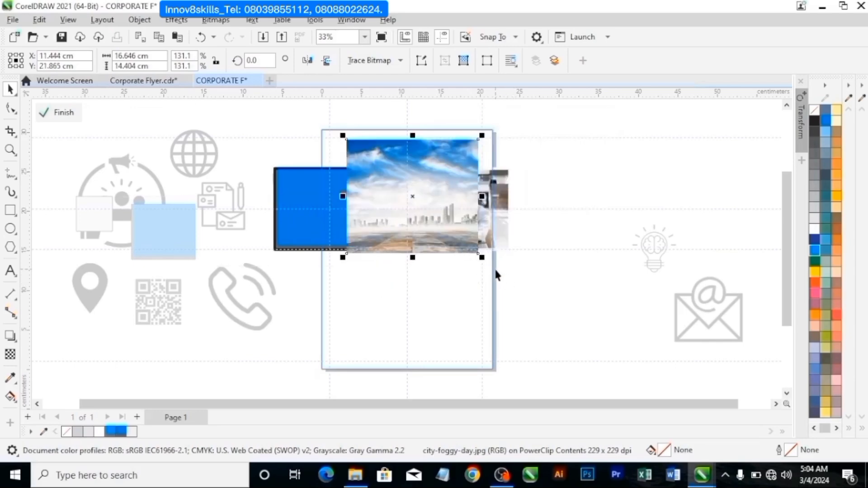
pyautogui.moveTo(482, 262)
pyautogui.mouseDown()
pyautogui.moveTo(513, 283)
pyautogui.moveTo(493, 266)
pyautogui.mouseUp()
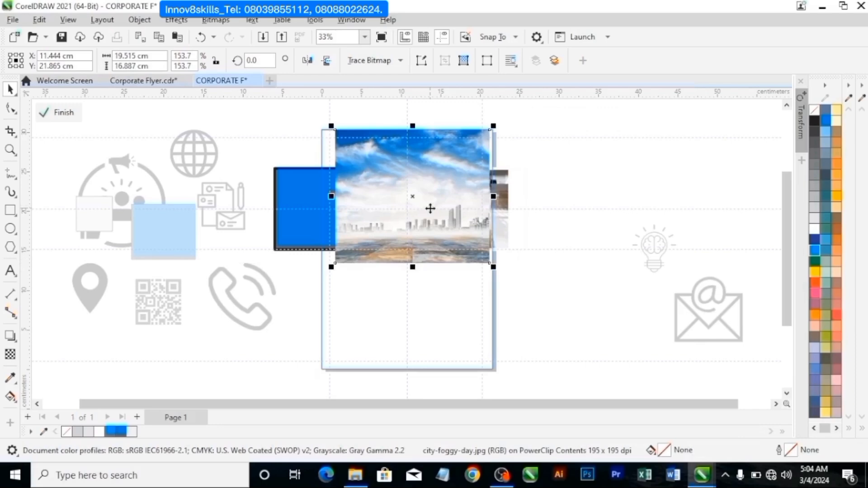
pyautogui.press('Left')
pyautogui.press('Left')
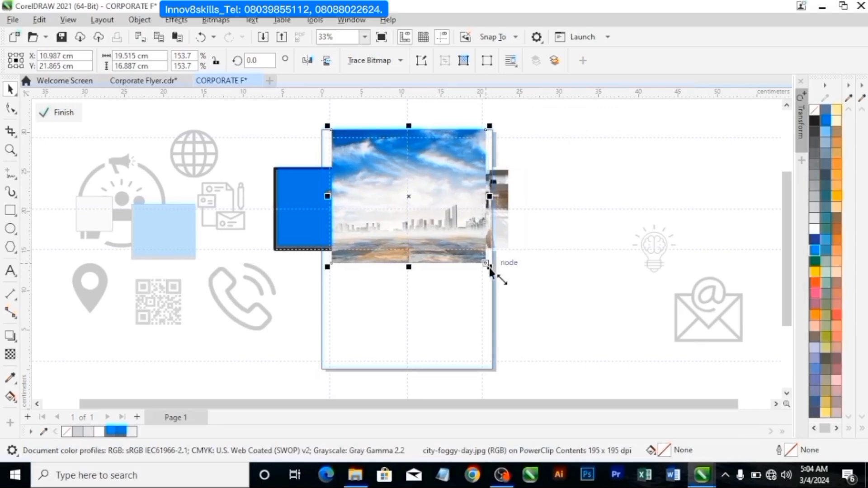
# Enlarge the city photo to about 24.7 × 21.4 cm, raise its centre to about Y 25.6 cm, and finish editing the PowerClip.
pyautogui.moveTo(490, 267); pyautogui.dragTo(517, 285)
pyautogui.press('Up')
pyautogui.press('Up')
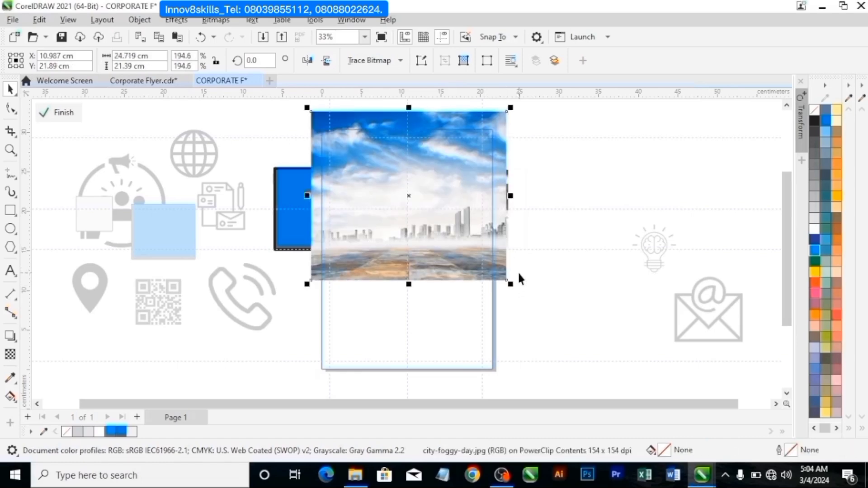
pyautogui.press('Up')
pyautogui.press('Up')
pyautogui.press('Up')
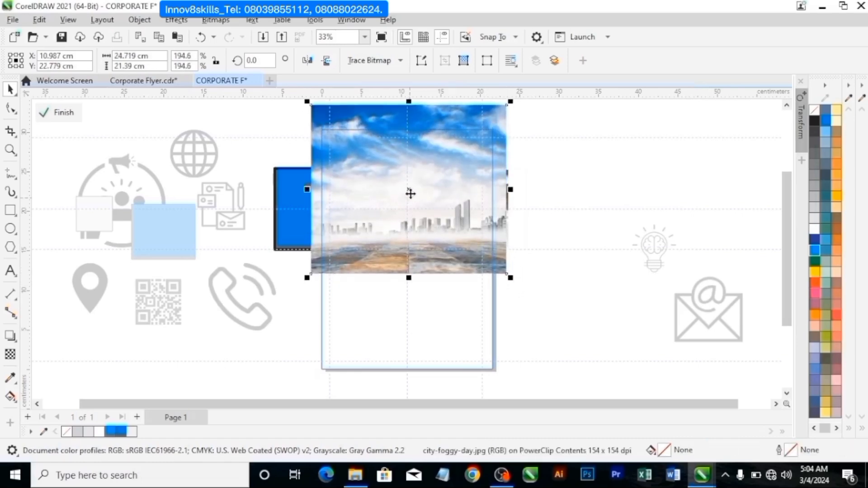
pyautogui.press('Up')
pyautogui.press('Up')
pyautogui.press('Up')
pyautogui.press('Up')
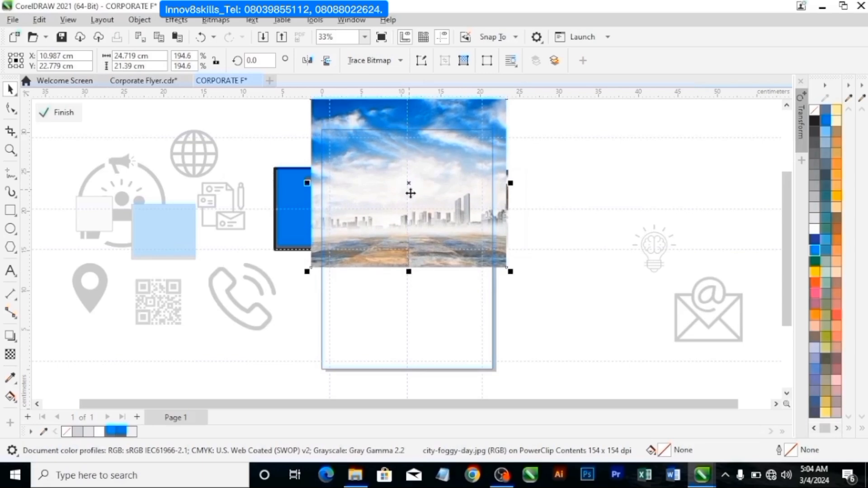
pyautogui.press('Up')
pyautogui.press('Up')
pyautogui.press('Up')
pyautogui.press('Up')
pyautogui.press('Up')
pyautogui.press('Up')
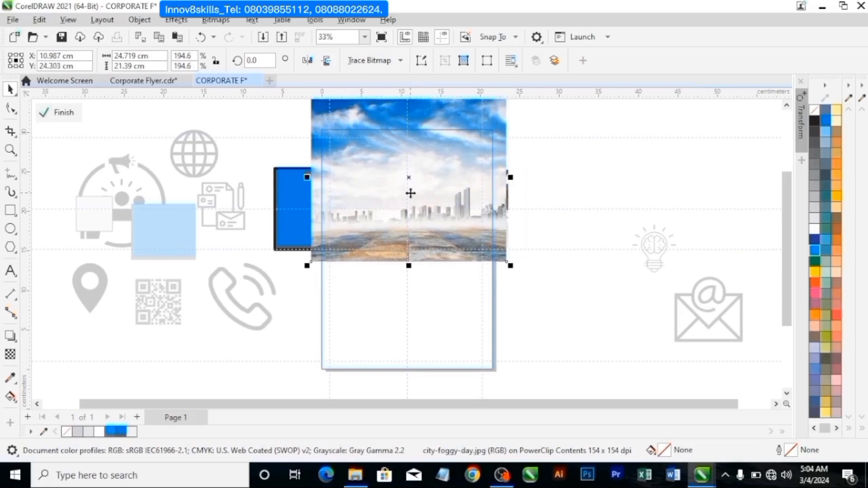
pyautogui.press('Up')
pyautogui.press('Up')
pyautogui.press('Up')
pyautogui.press('Up')
pyautogui.press('Up')
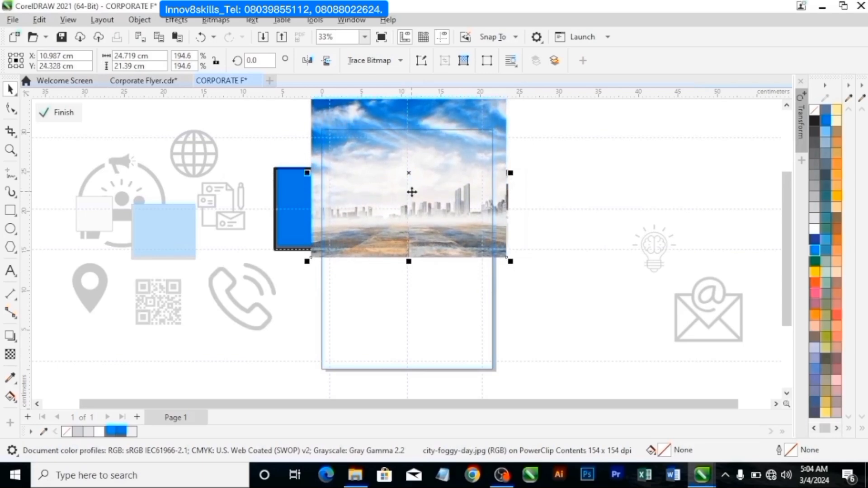
pyautogui.press('Up')
pyautogui.press('Up')
pyautogui.press('Up')
pyautogui.press('Up')
pyautogui.press('Up')
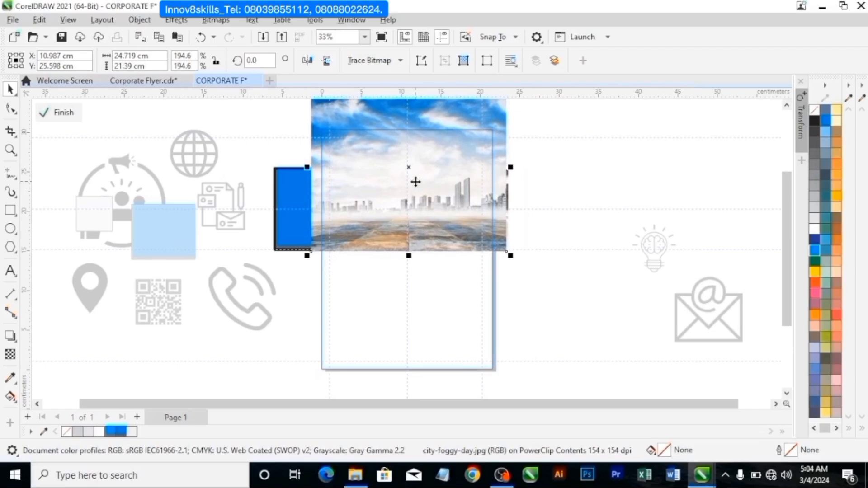
pyautogui.press('Up')
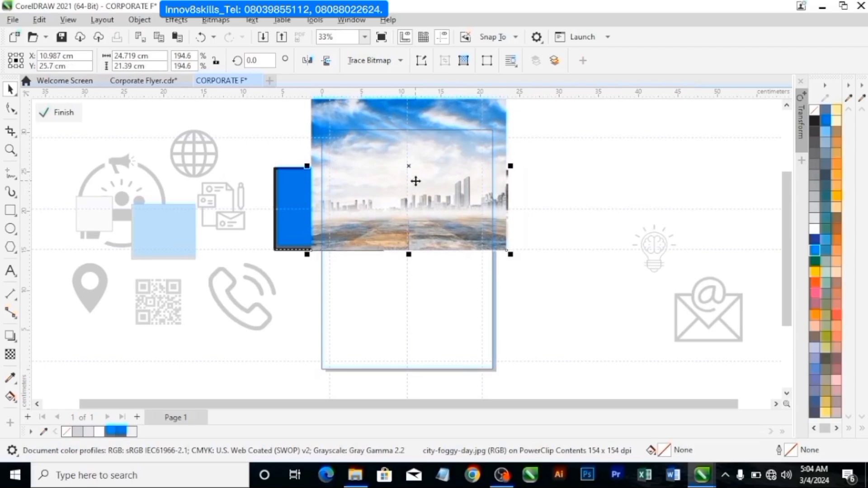
pyautogui.press('Up')
pyautogui.press('Up')
pyautogui.click(60, 112)
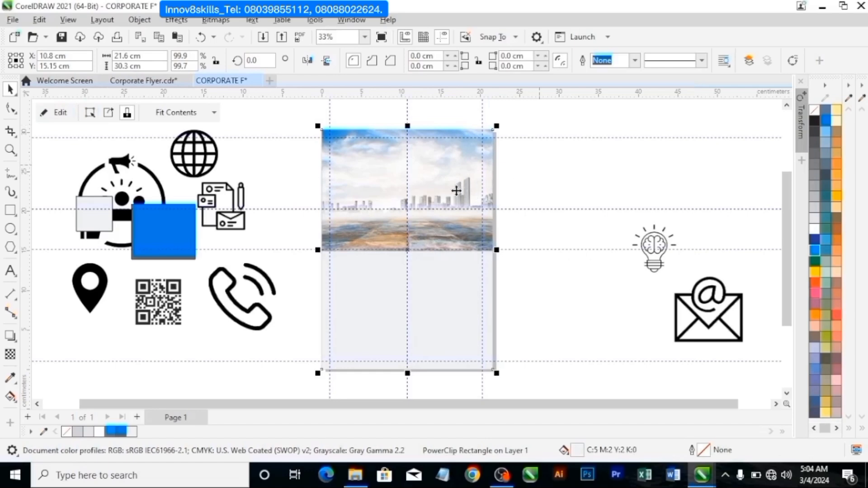
# Edit the page PowerClip, send the city photo behind the header arrow and office photo, and finish editing.
pyautogui.click(74, 114)
pyautogui.click(344, 168)
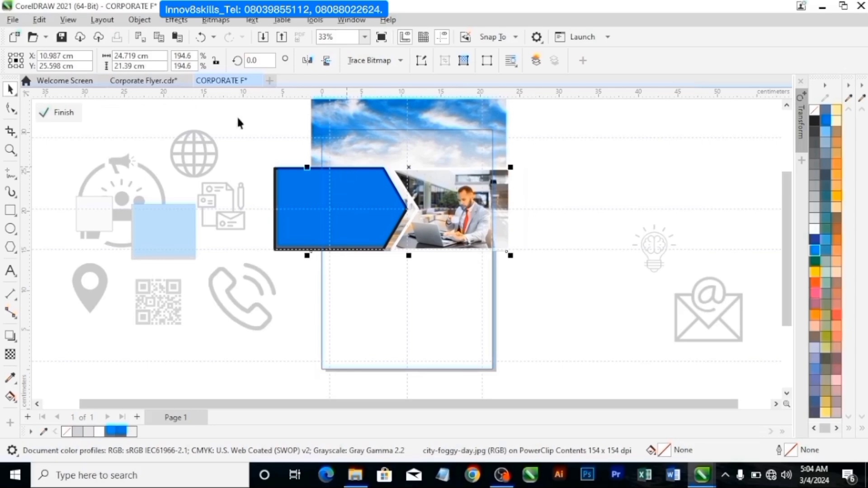
pyautogui.click(63, 112)
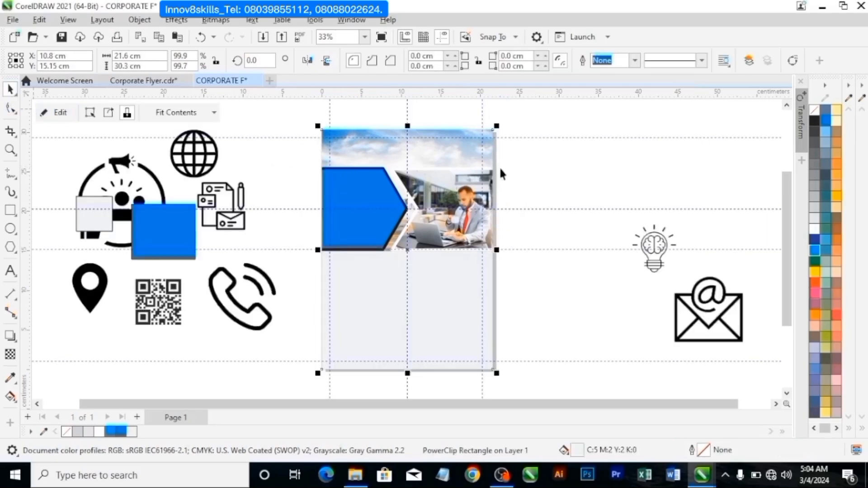
# Check the original flyer, cut the city photo out of the page PowerClip, and finish editing.
pyautogui.click(533, 157)
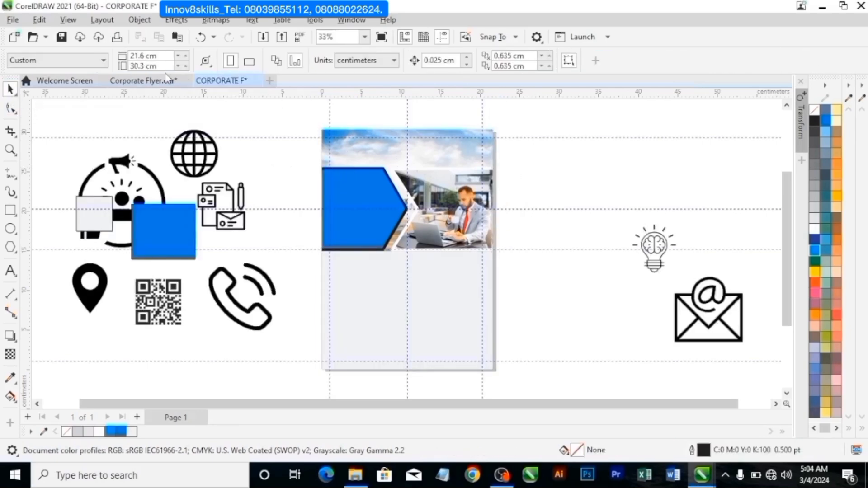
pyautogui.click(162, 85)
pyautogui.click(221, 81)
pyautogui.rightClick(429, 312)
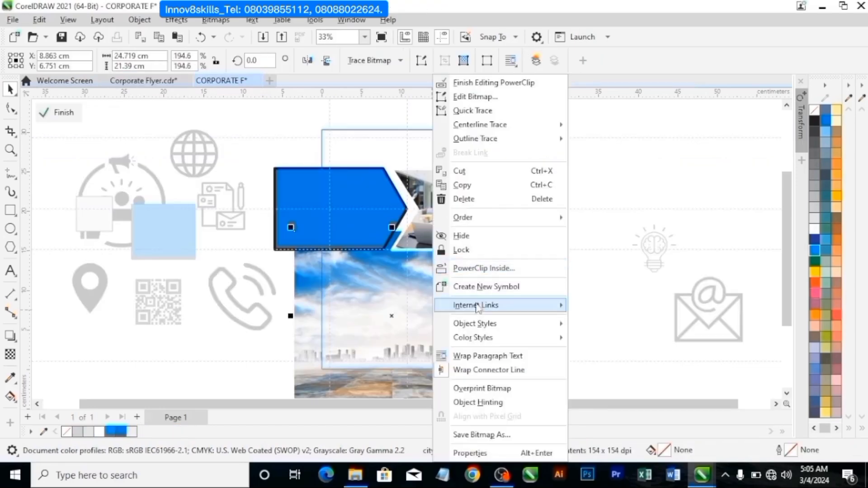
pyautogui.click(465, 176)
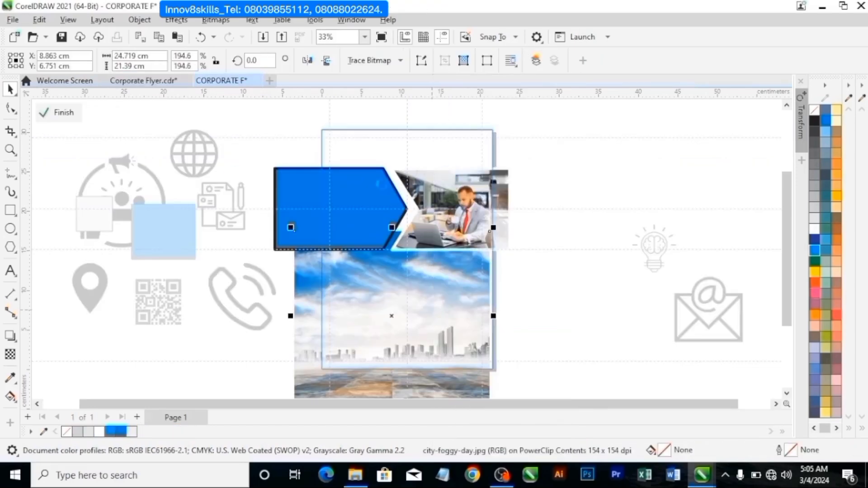
pyautogui.click(58, 112)
# Paste the city photo outside the PowerClip and move it to the empty area right of the page.
pyautogui.click(649, 188)
pyautogui.rightClick(649, 185)
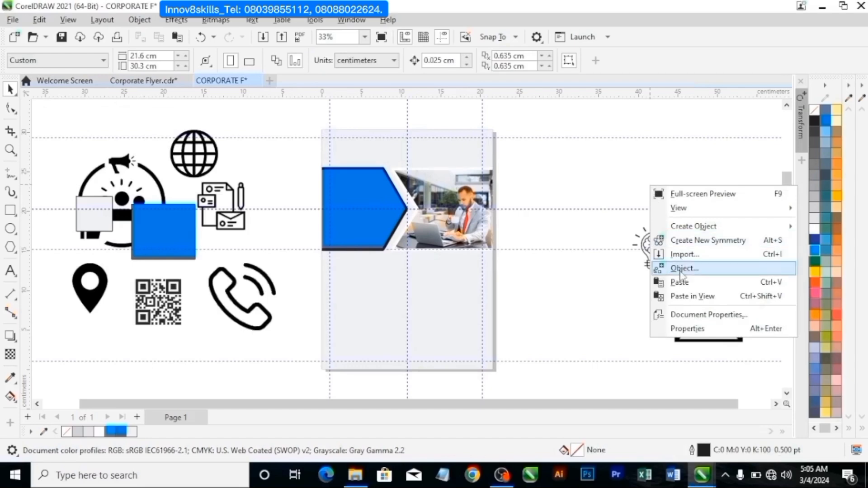
pyautogui.click(680, 282)
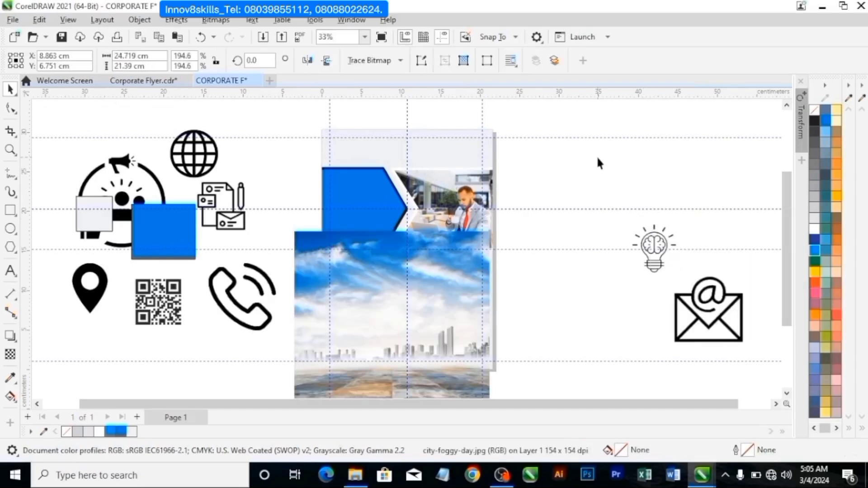
pyautogui.moveTo(432, 282); pyautogui.dragTo(725, 184)
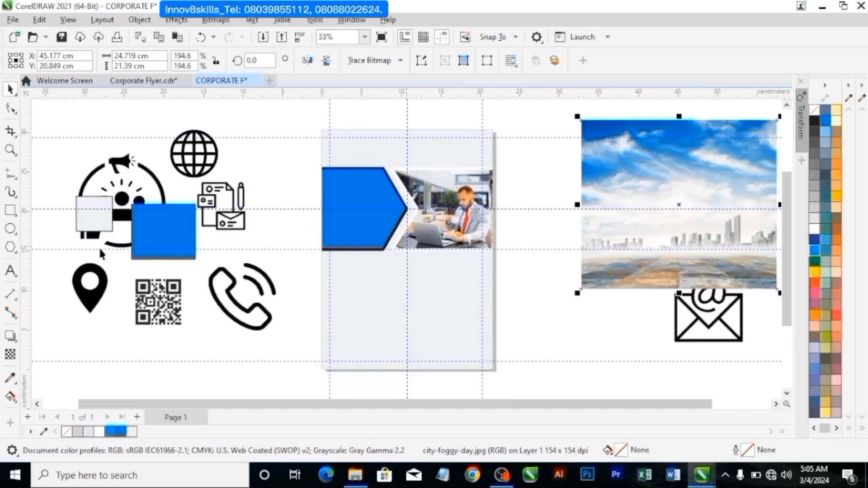
# Draw a rectangle about 24.7 × 16.4 cm over the header area, from above the page down to the header's lower guideline.
pyautogui.click(10, 210)
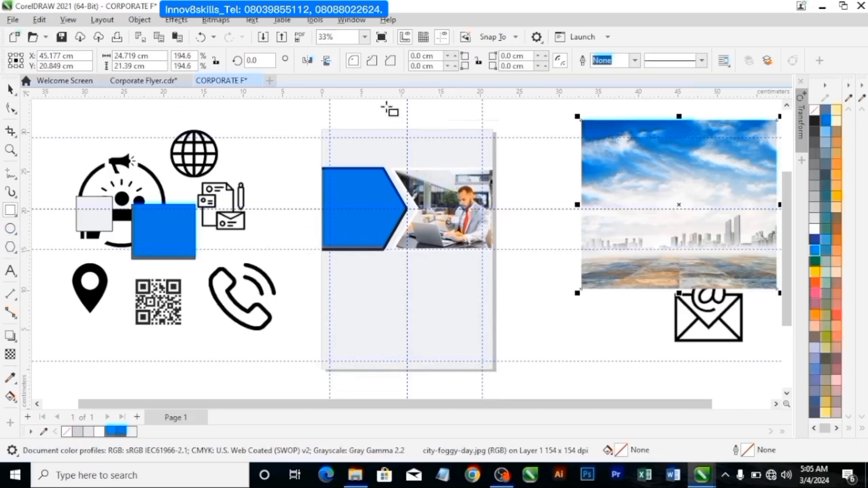
pyautogui.moveTo(309, 120); pyautogui.dragTo(505, 251)
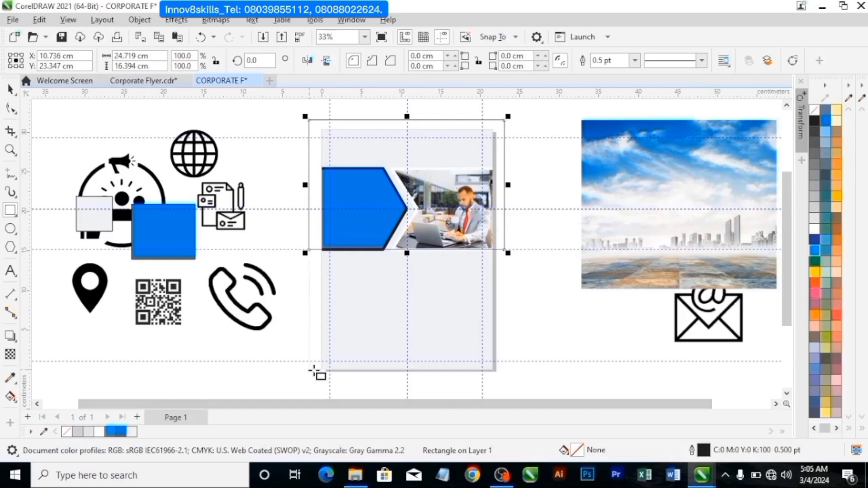
pyautogui.click(9, 89)
# Examine the header background shape and its nested PowerClip in Corporate Flyer.cdr, and return to the CORPORATE F document.
pyautogui.click(142, 81)
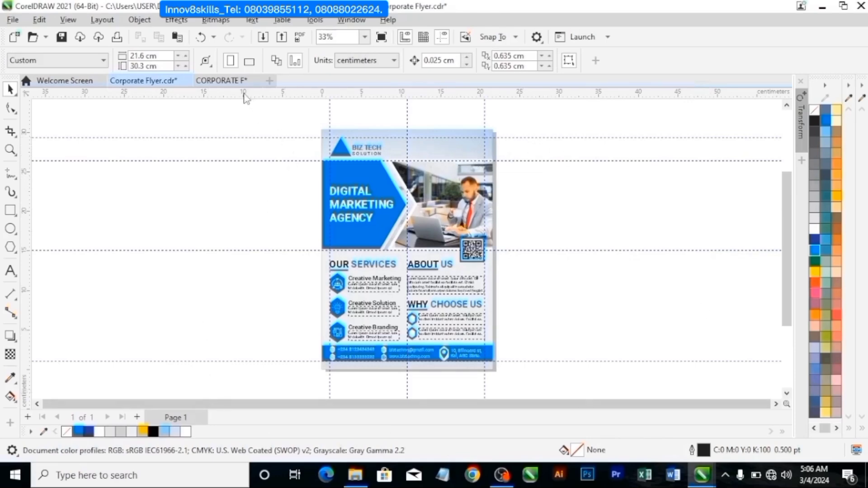
pyautogui.click(422, 160)
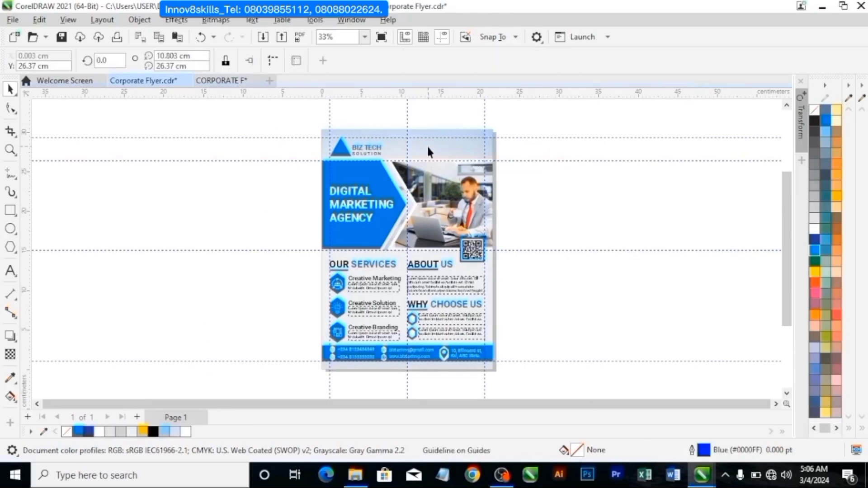
pyautogui.click(428, 147)
pyautogui.click(59, 112)
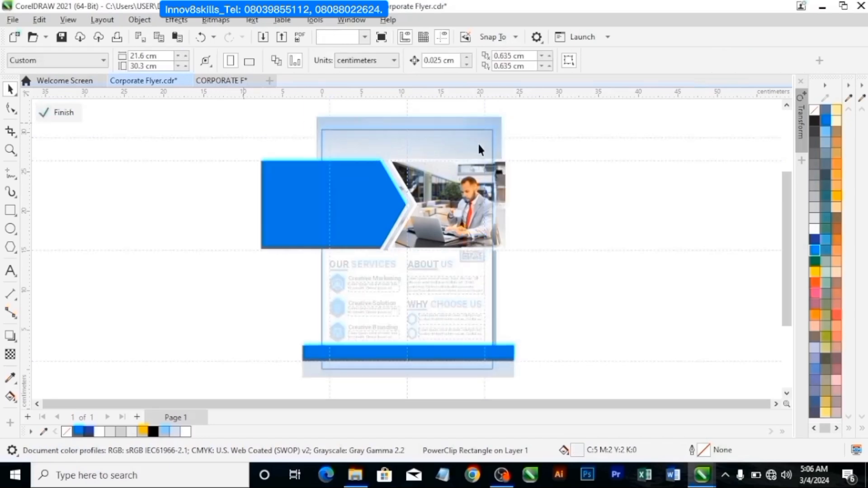
pyautogui.click(463, 143)
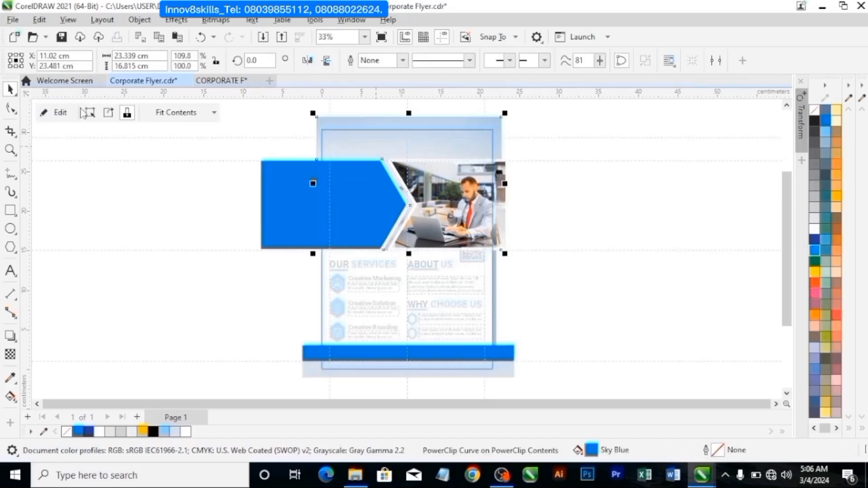
pyautogui.click(54, 112)
pyautogui.click(58, 112)
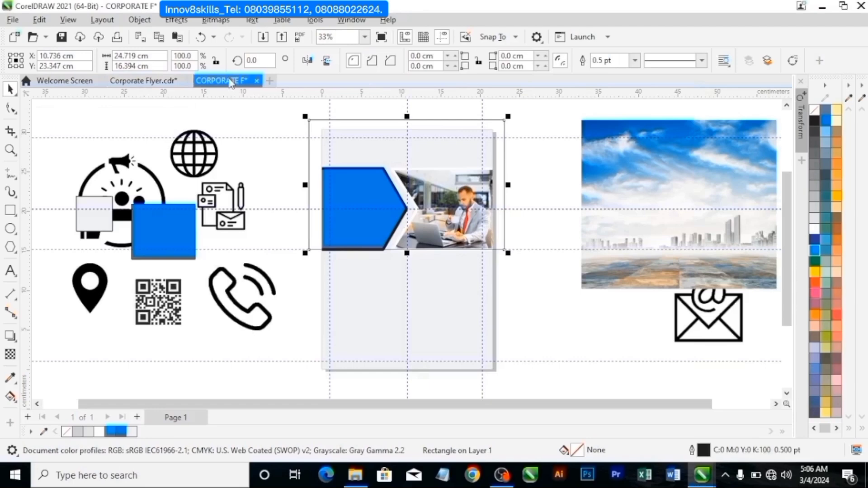
# Copy the foggy-city photo from the header background's nested PowerClip in Corporate Flyer.cdr and finish editing that PowerClip.
pyautogui.click(651, 175)
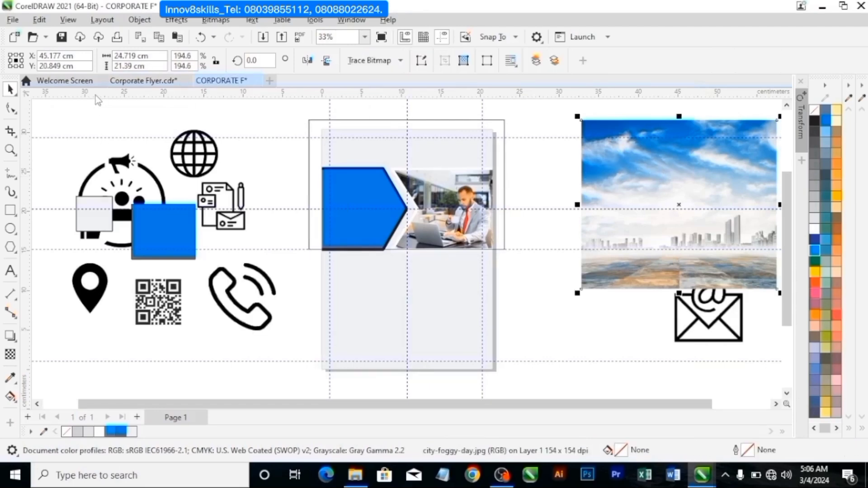
pyautogui.click(142, 81)
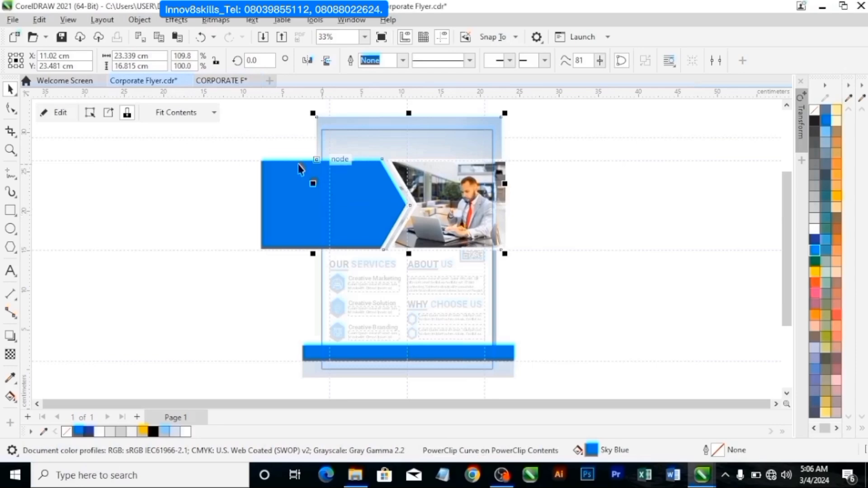
pyautogui.click(67, 116)
pyautogui.click(454, 157)
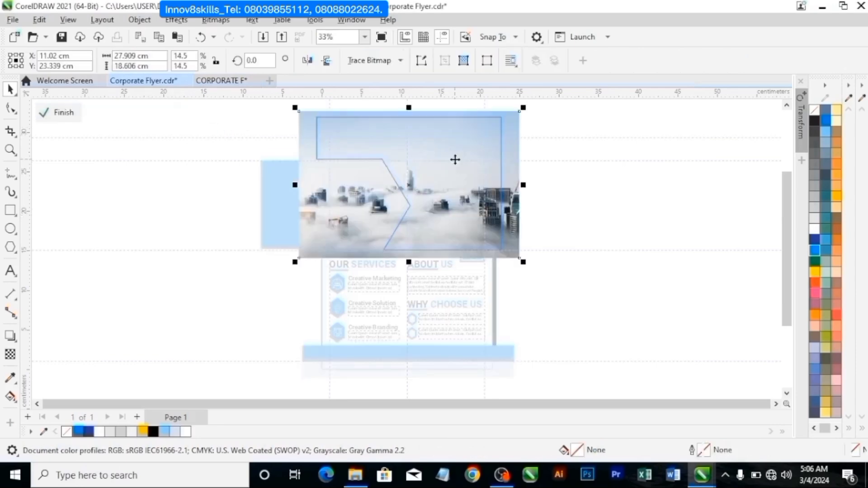
pyautogui.rightClick(455, 159)
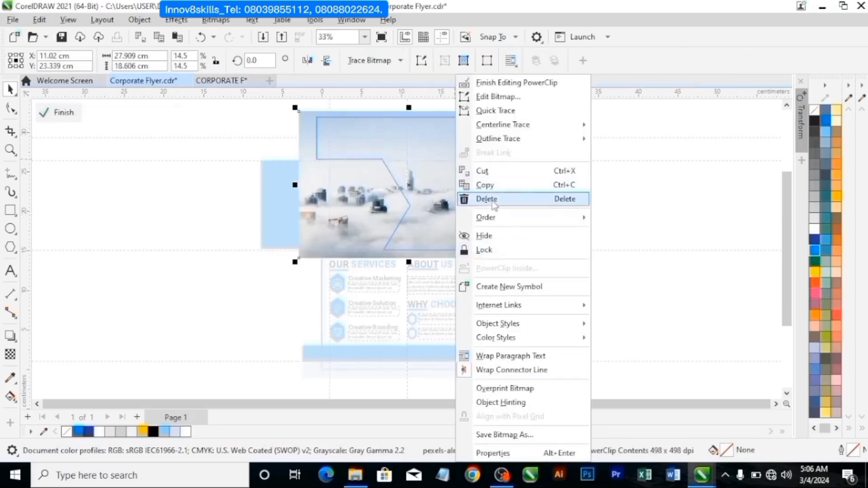
pyautogui.click(496, 185)
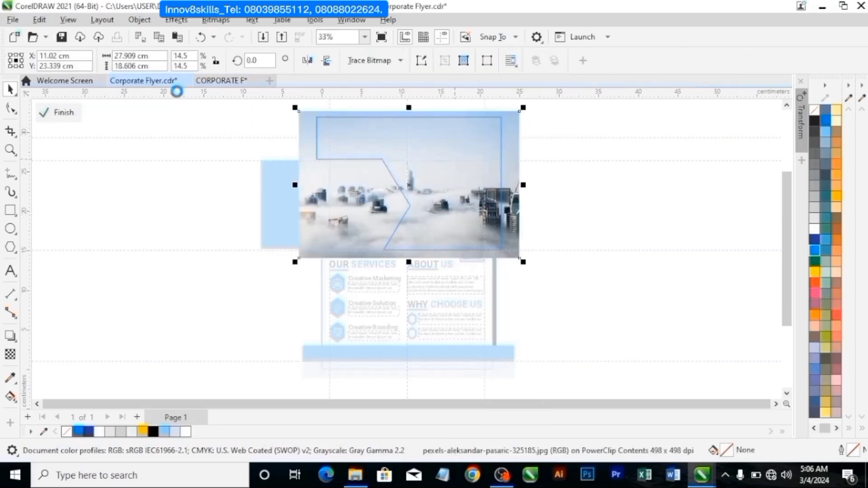
pyautogui.click(56, 114)
# Paste the foggy-city photo into the CORPORATE F document and delete the blue-sky city photo beside the page.
pyautogui.click(219, 82)
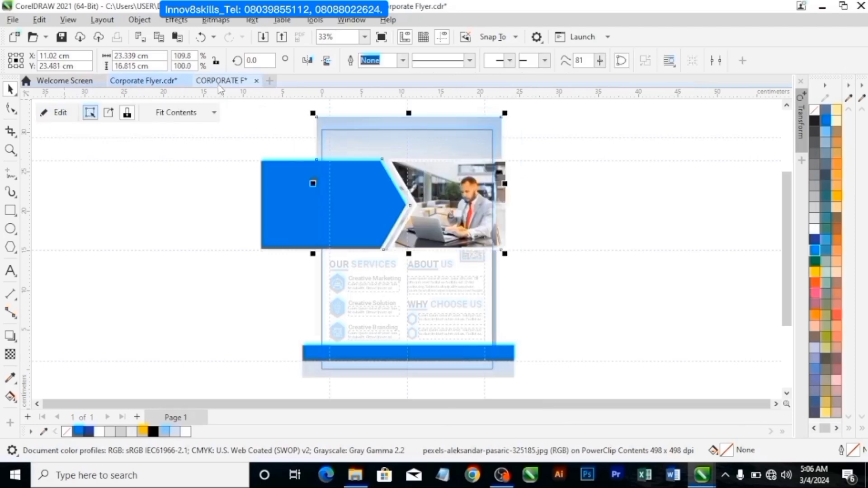
pyautogui.click(599, 192)
pyautogui.rightClick(531, 177)
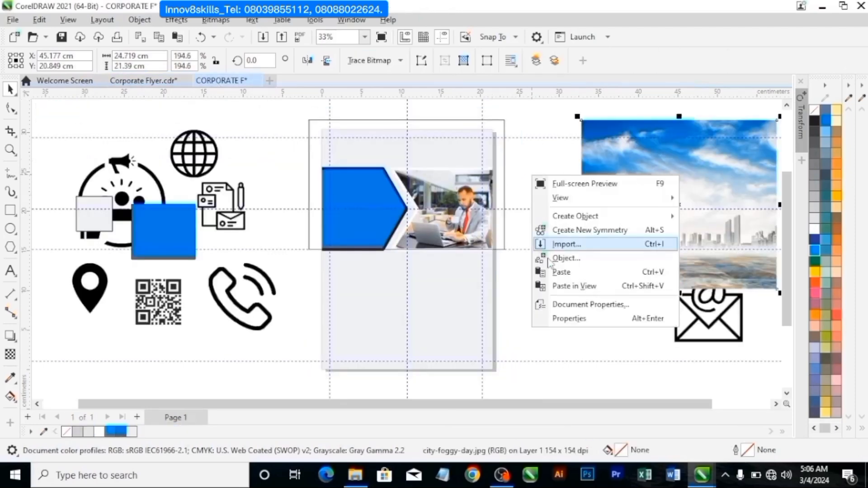
pyautogui.click(557, 271)
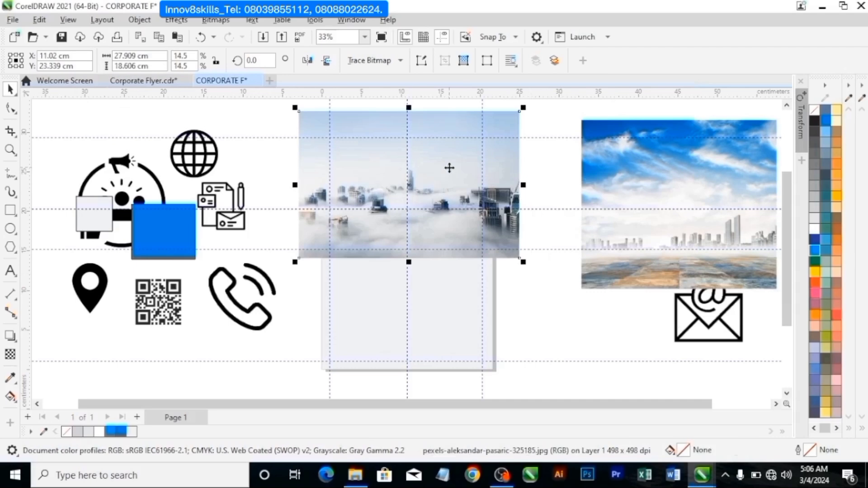
pyautogui.click(677, 169)
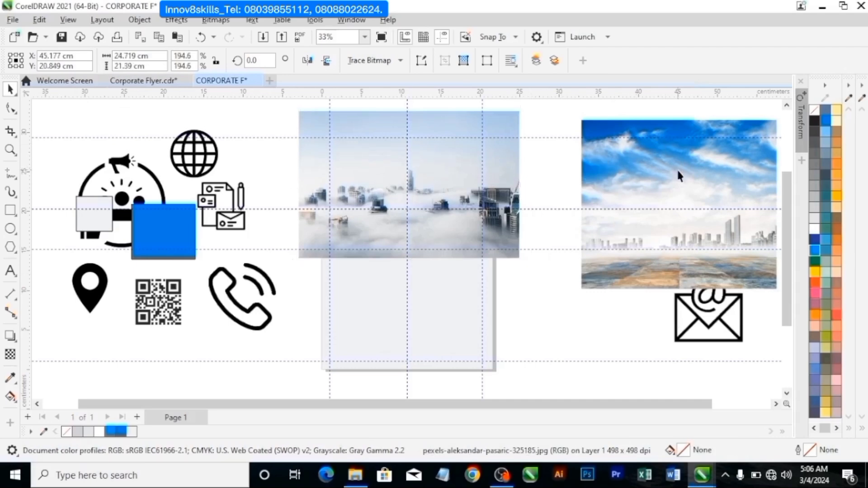
pyautogui.press('Delete')
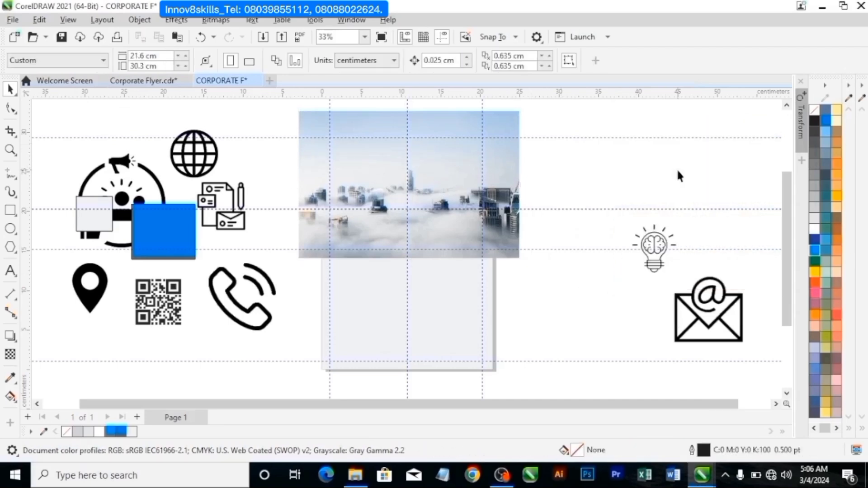
# Move the foggy-city photo off the header's corner and PowerClip it inside the header rectangle.
pyautogui.click(445, 165)
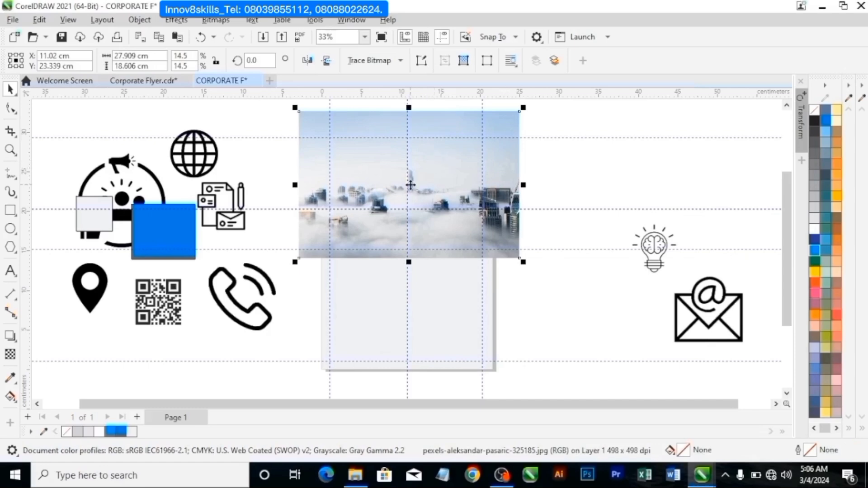
pyautogui.moveTo(448, 146); pyautogui.dragTo(533, 176)
pyautogui.rightClick(533, 175)
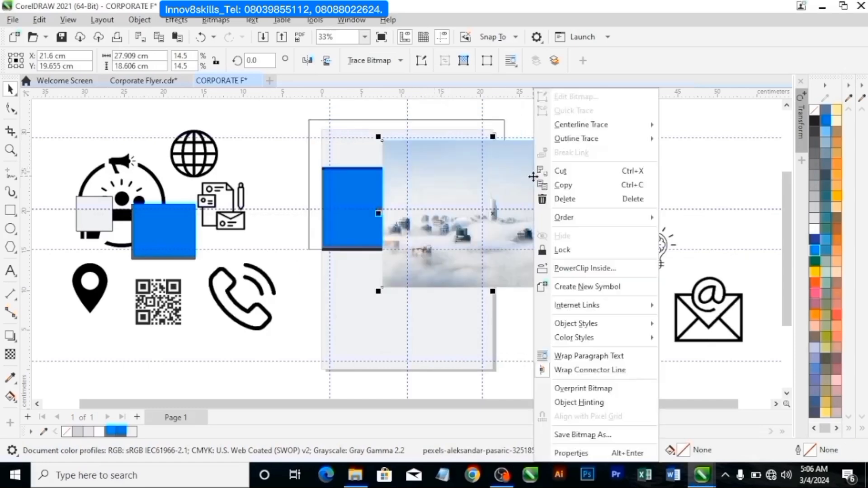
pyautogui.click(584, 268)
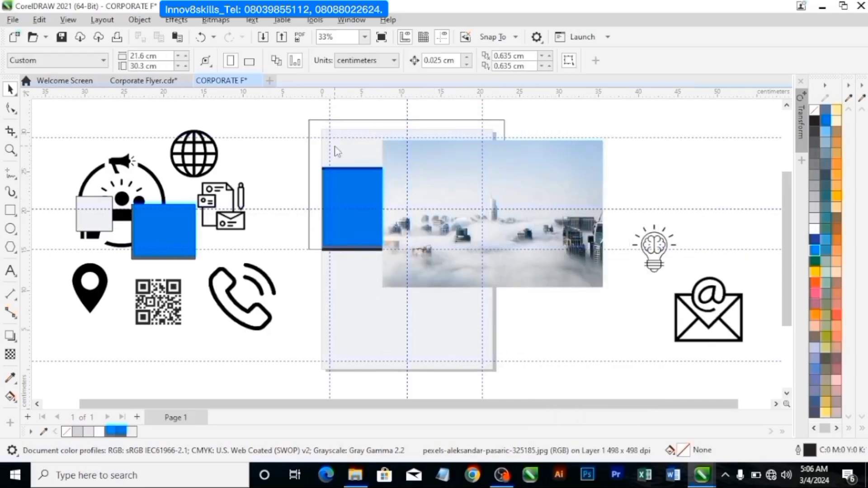
pyautogui.click(336, 150)
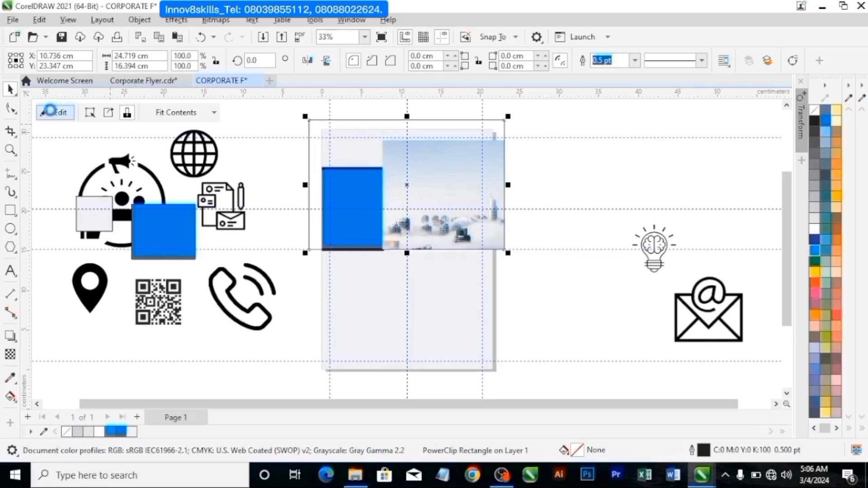
# Edit the header rectangle's PowerClip, centre the foggy-city photo horizontally in the frame, adjust its height so it covers the frame, and finish editing.
pyautogui.click(54, 112)
pyautogui.moveTo(496, 211); pyautogui.dragTo(407, 194)
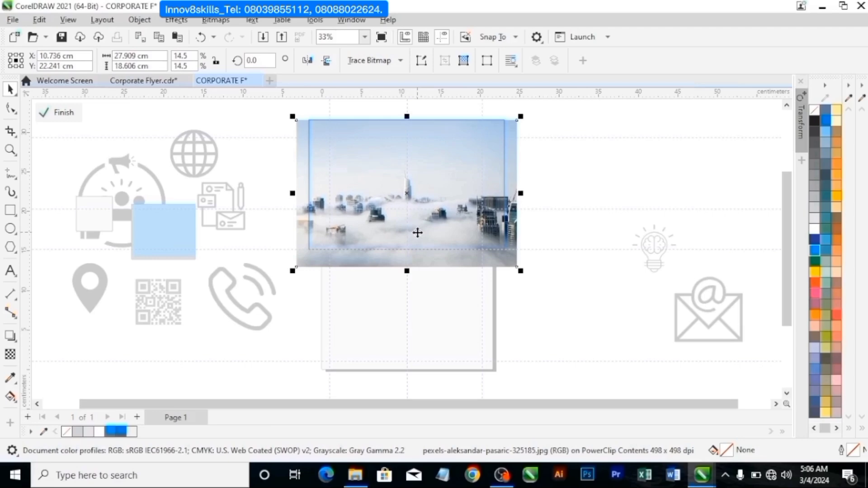
pyautogui.press('Up')
pyautogui.press('Up')
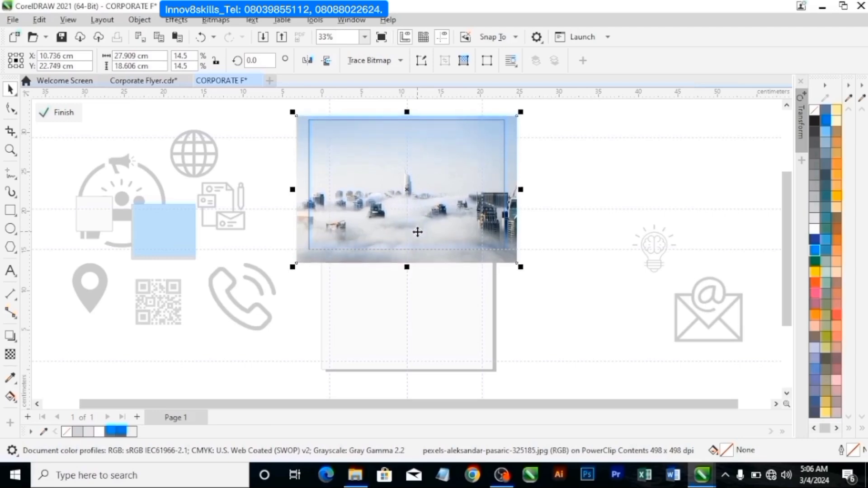
pyautogui.press('Down')
pyautogui.press('Down')
pyautogui.press('Down')
pyautogui.press('Down')
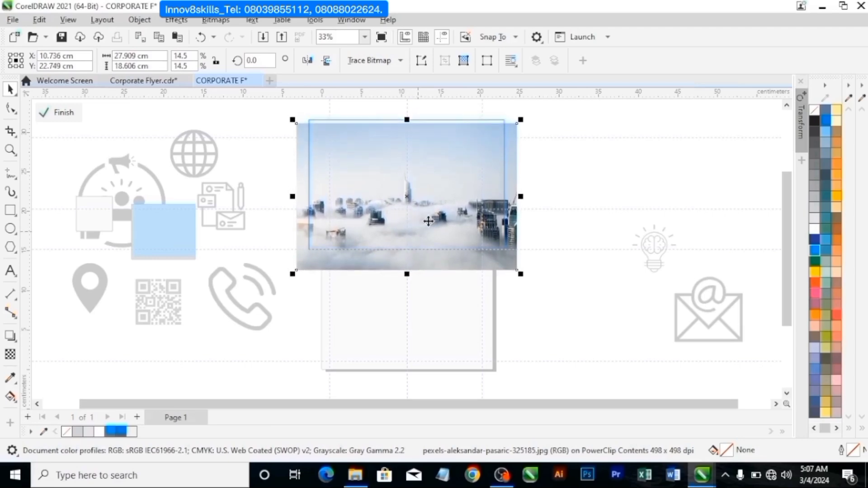
pyautogui.press('Up')
pyautogui.press('Up')
pyautogui.press('Up')
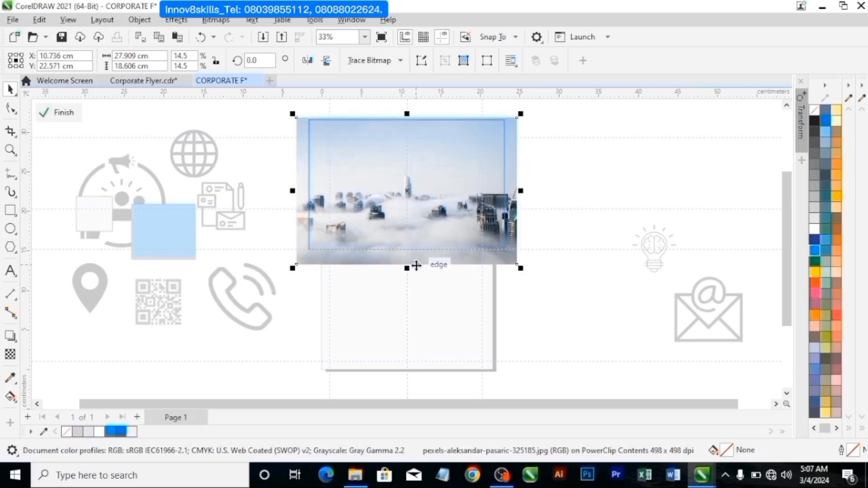
pyautogui.keyDown('ctrl'); pyautogui.click(523, 300); pyautogui.keyUp('ctrl')
# PowerClip the header photo rectangle inside the page background rectangle.
pyautogui.rightClick(387, 167)
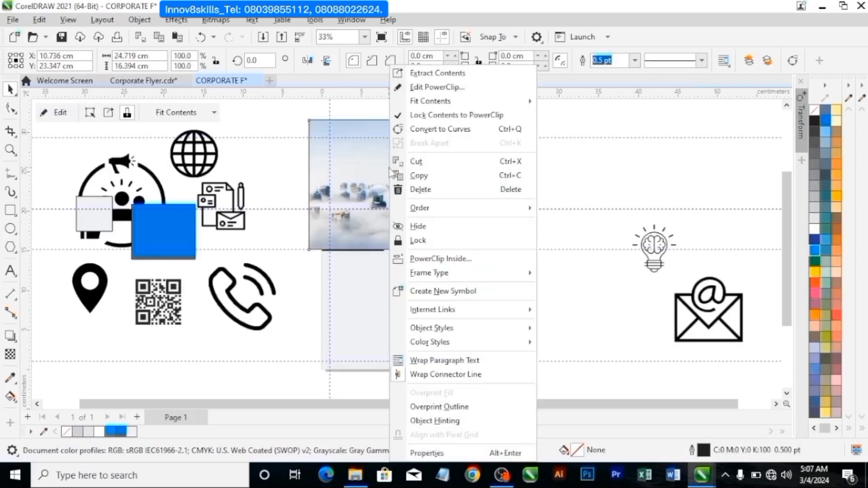
pyautogui.click(420, 259)
pyautogui.click(362, 285)
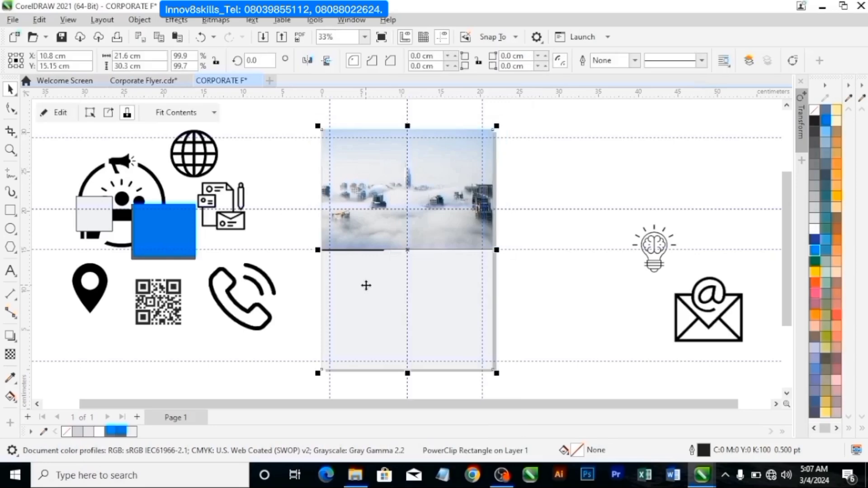
# Edit the page PowerClip, send the city-photo rectangle back behind the blue arrow and businessman photo, and finish editing.
pyautogui.click(45, 114)
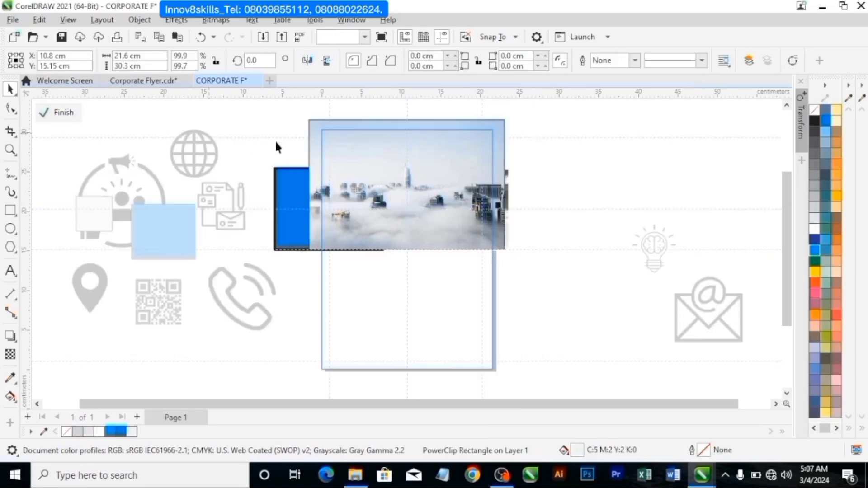
pyautogui.click(343, 160)
pyautogui.hotkey('ctrl', 'pagedown')
pyautogui.hotkey('ctrl', 'pagedown')
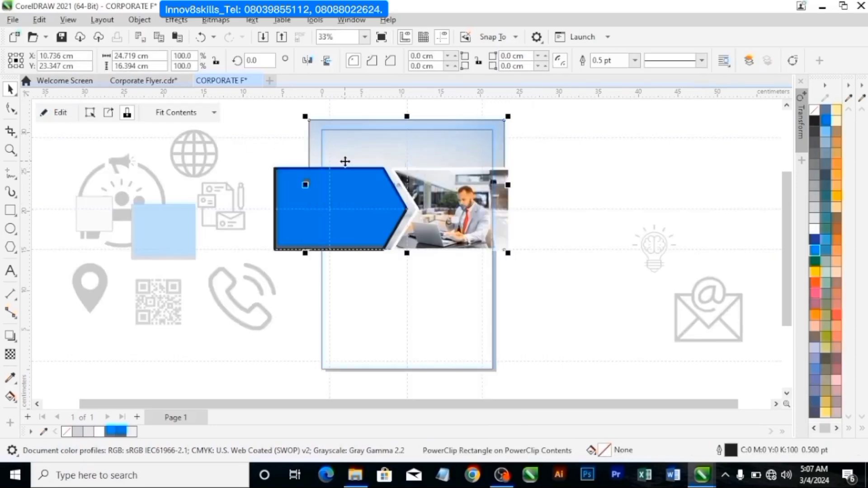
pyautogui.click(54, 114)
pyautogui.click(42, 114)
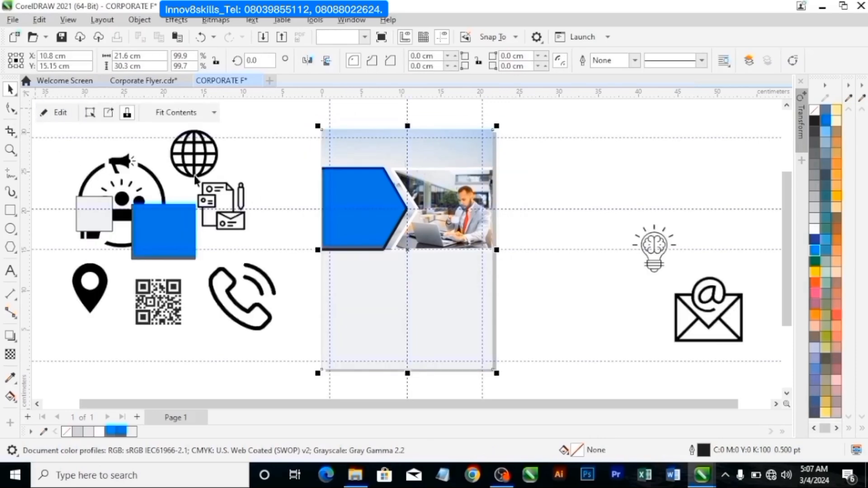
# Deselect everything and check the flyer's header in a full-screen preview.
pyautogui.click(528, 181)
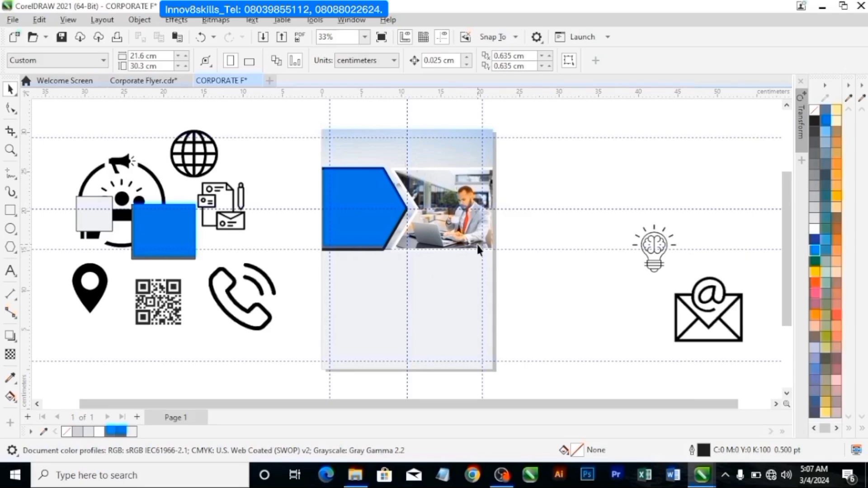
pyautogui.click(383, 40)
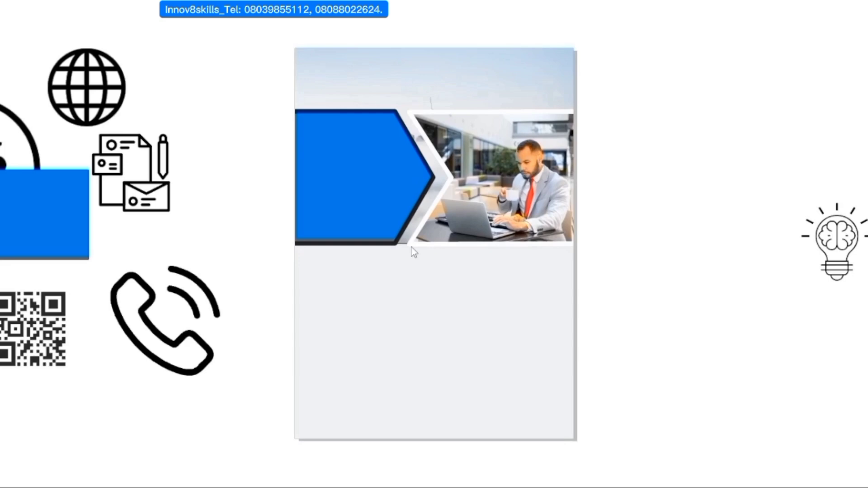
pyautogui.click(248, 204)
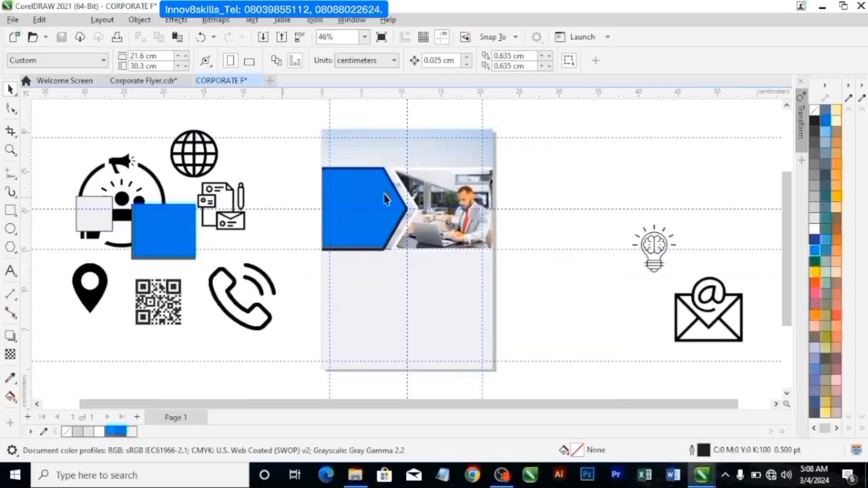
# Open the page PowerClip for editing and remove the outline from the city-photo header rectangle.
pyautogui.click(393, 155)
pyautogui.click(60, 113)
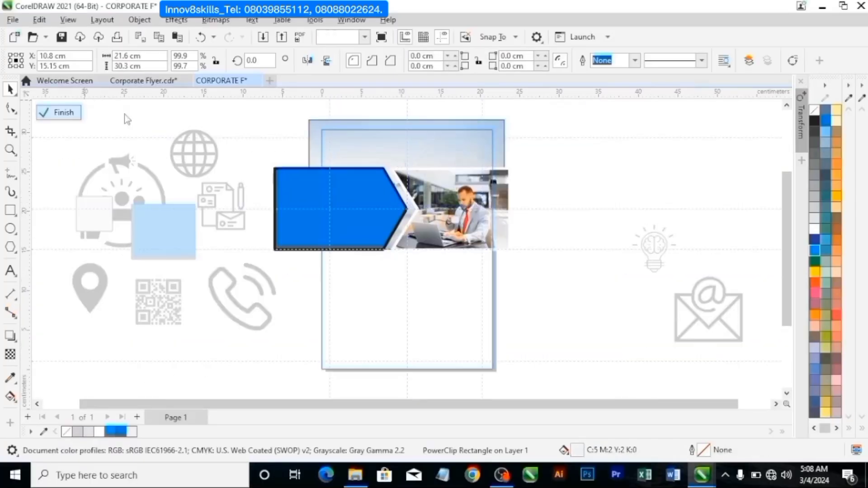
pyautogui.click(422, 135)
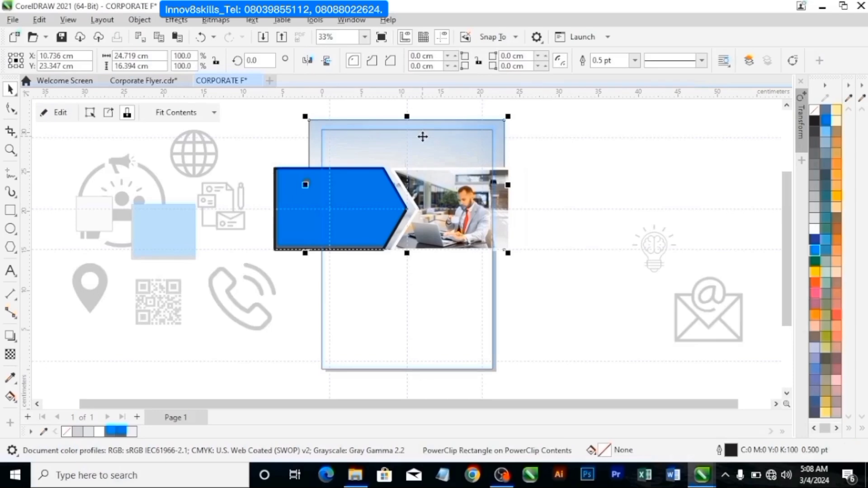
pyautogui.rightClick(67, 432)
pyautogui.click(134, 260)
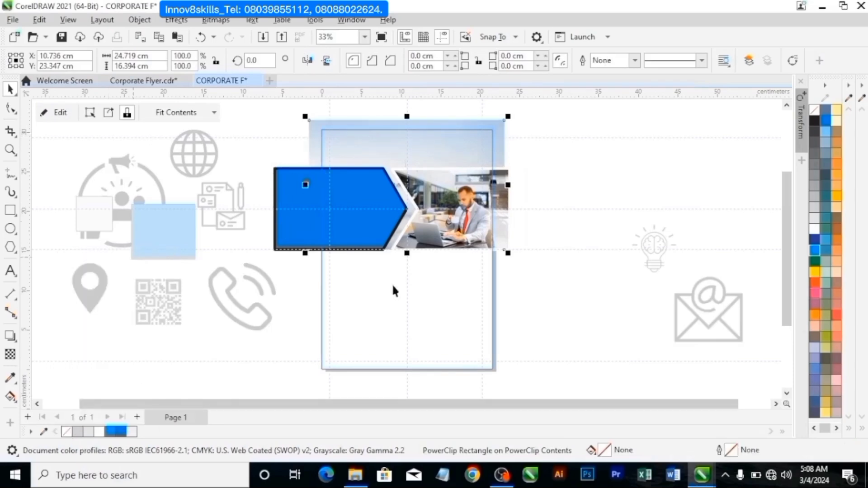
# Enlarge the city-photo rectangle about its centre to about 25.5 × 16.9 cm, nudge it up, and finish editing the page PowerClip.
pyautogui.scroll(3, 392, 283)
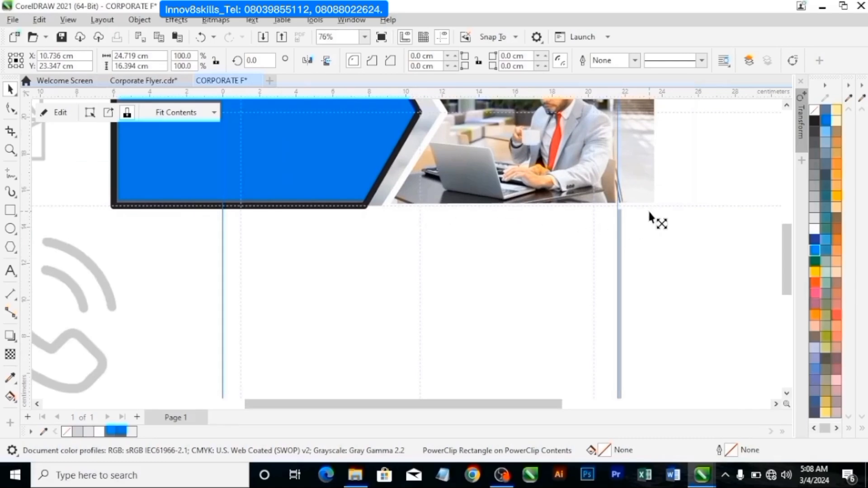
pyautogui.moveTo(647, 216); pyautogui.dragTo(656, 235)
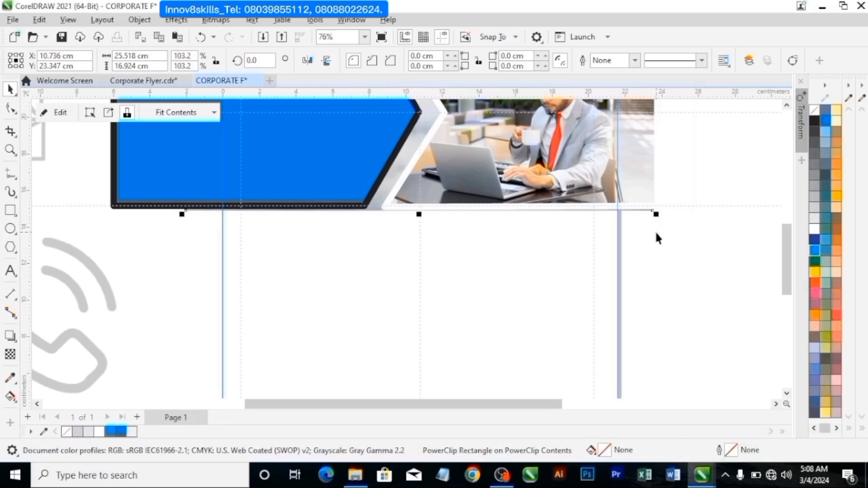
pyautogui.press('Up')
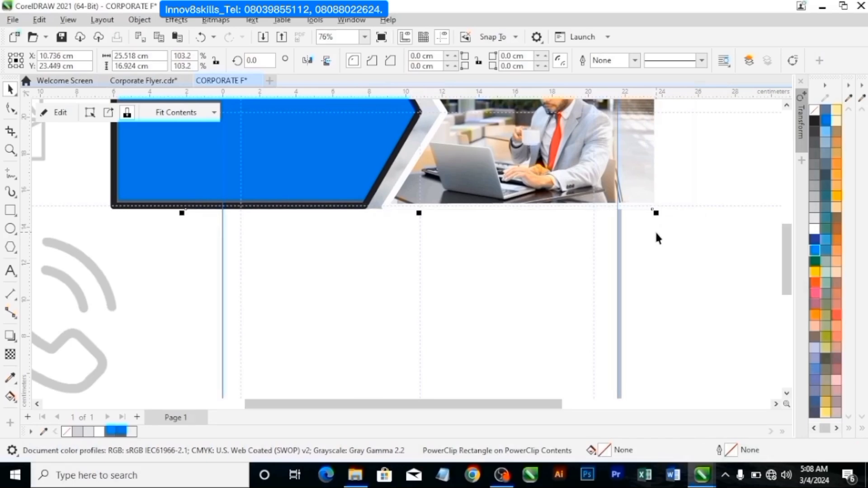
pyautogui.click(60, 112)
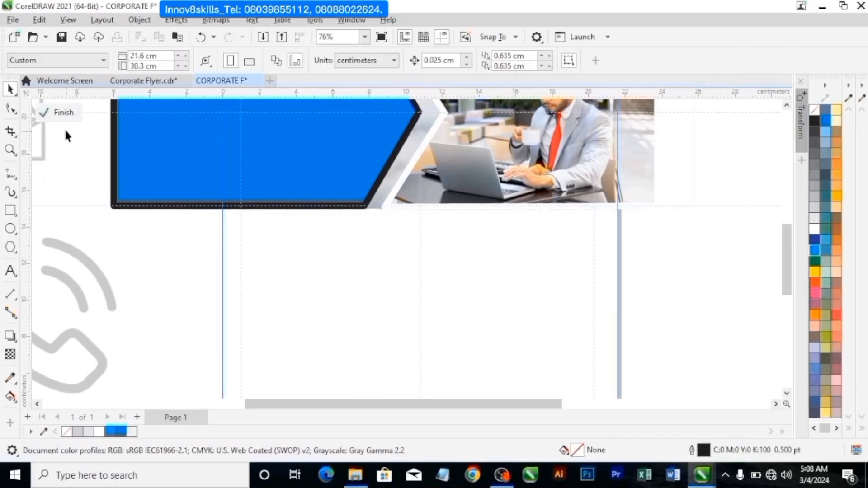
pyautogui.click(66, 117)
pyautogui.scroll(-2, 159, 141)
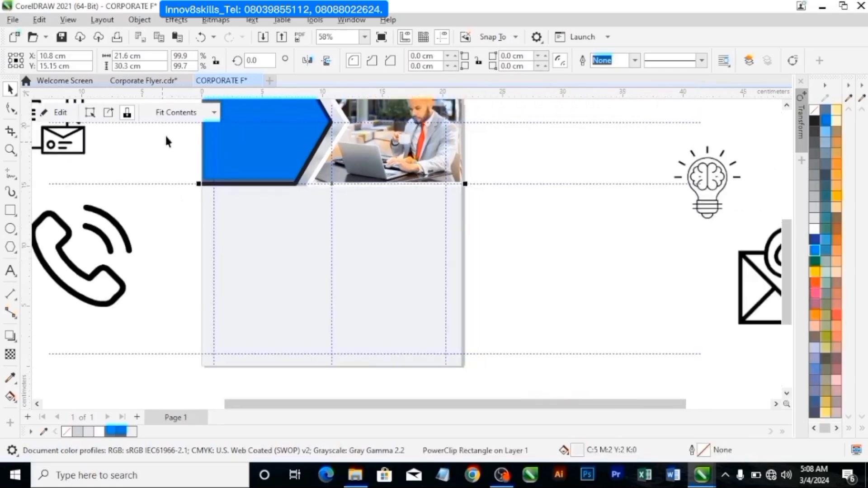
pyautogui.click(364, 37)
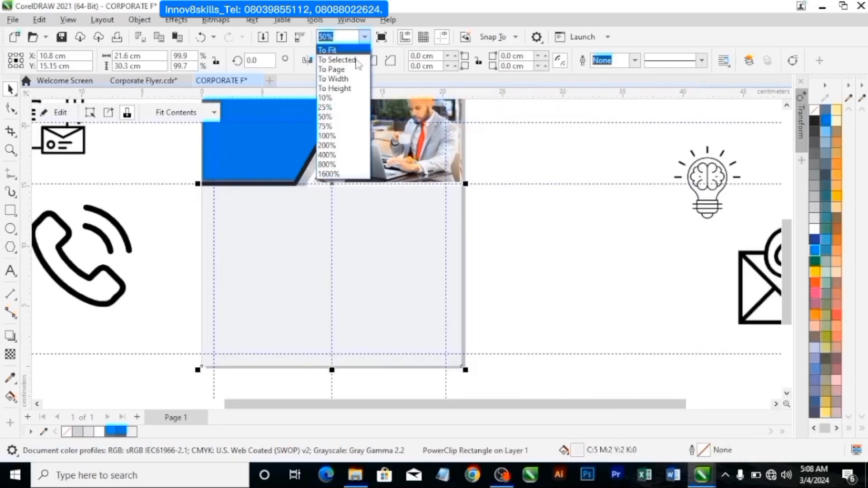
# Fit the page height in view and save the drawing as CORPORATE F.cdr in the Corporate Flyer folder inside Downloads.
pyautogui.click(349, 88)
pyautogui.click(554, 172)
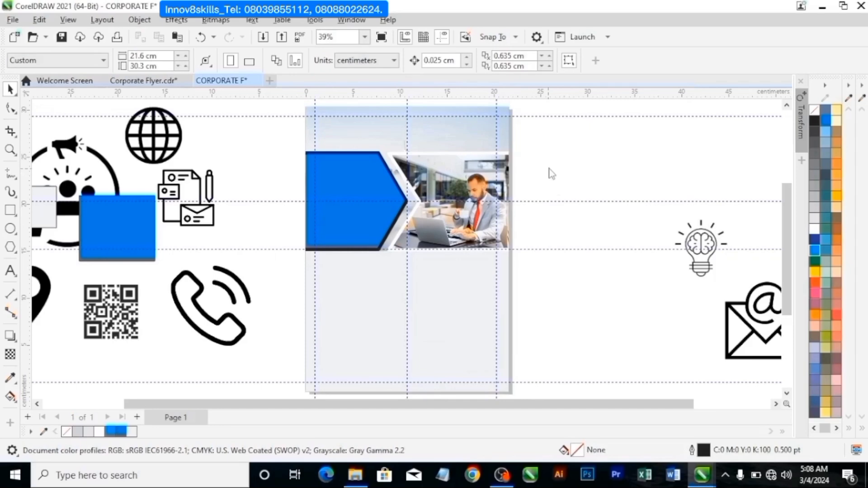
pyautogui.hotkey('ctrl', 's')
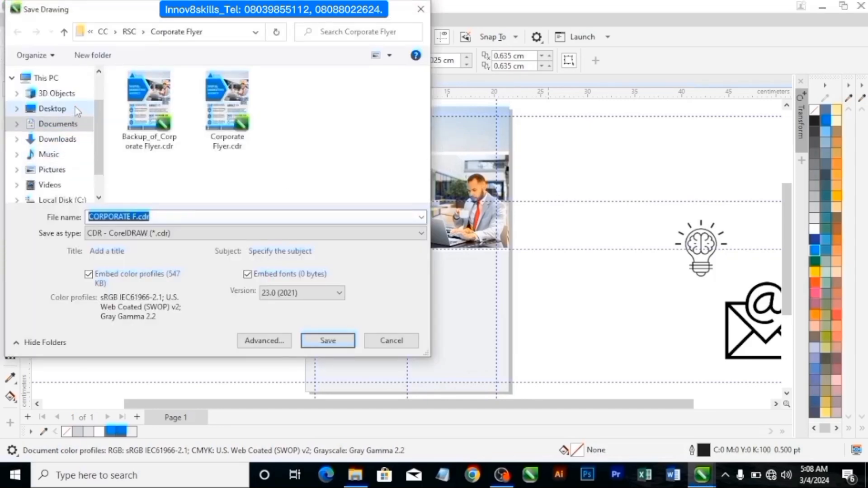
pyautogui.click(68, 139)
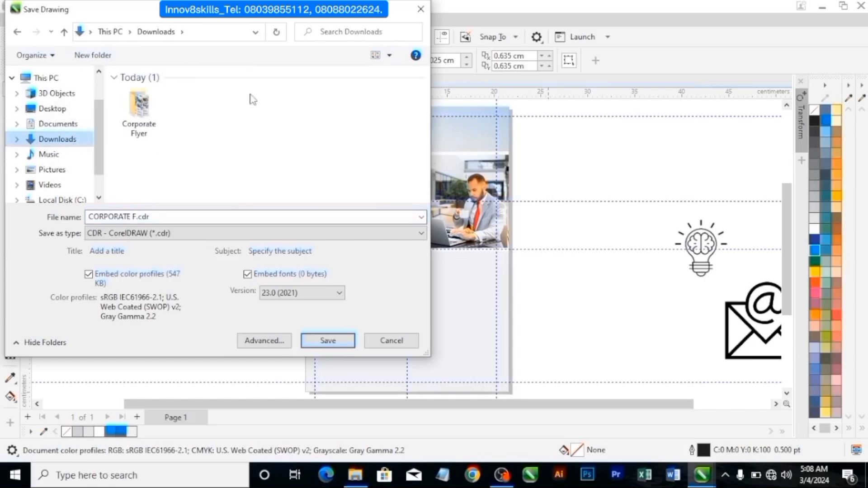
pyautogui.doubleClick(152, 117)
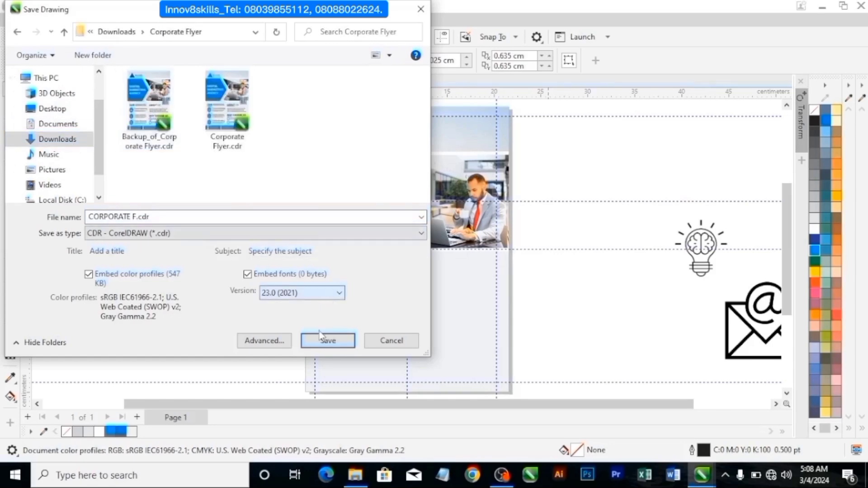
pyautogui.click(327, 345)
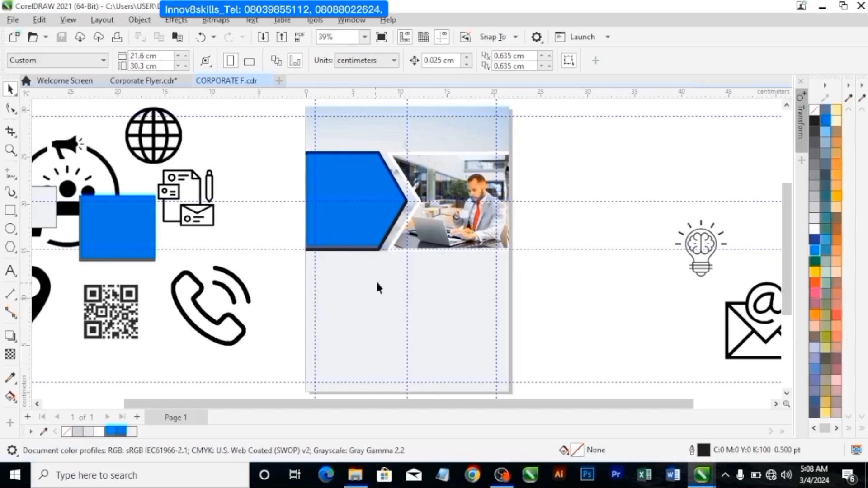
# Edit the page PowerClip, change the blue arrow's outline to white, finish editing and deselect the page.
pyautogui.click(356, 175)
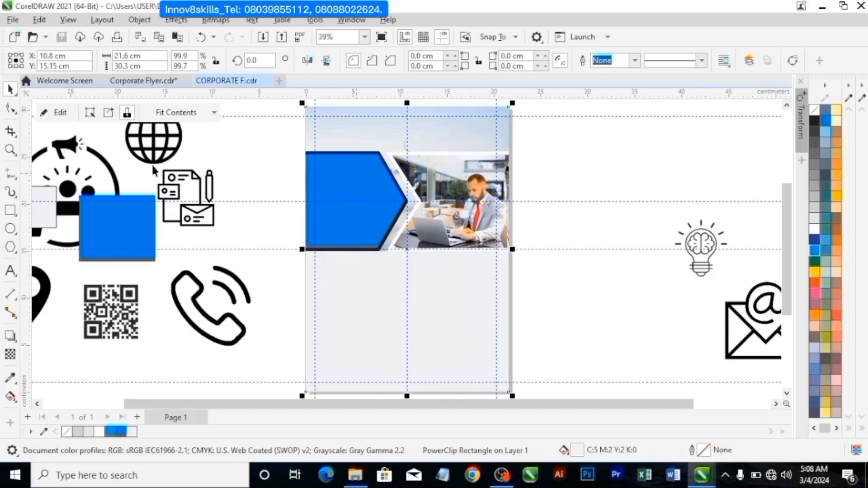
pyautogui.click(58, 112)
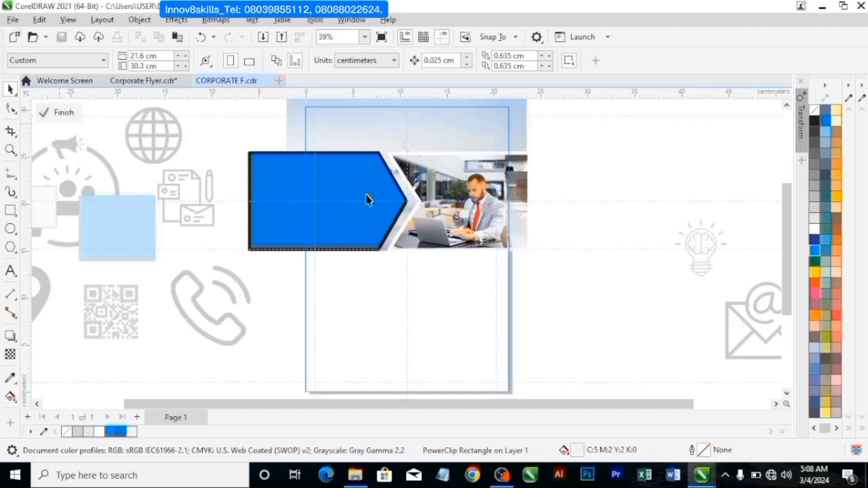
pyautogui.rightClick(815, 229)
pyautogui.click(809, 239)
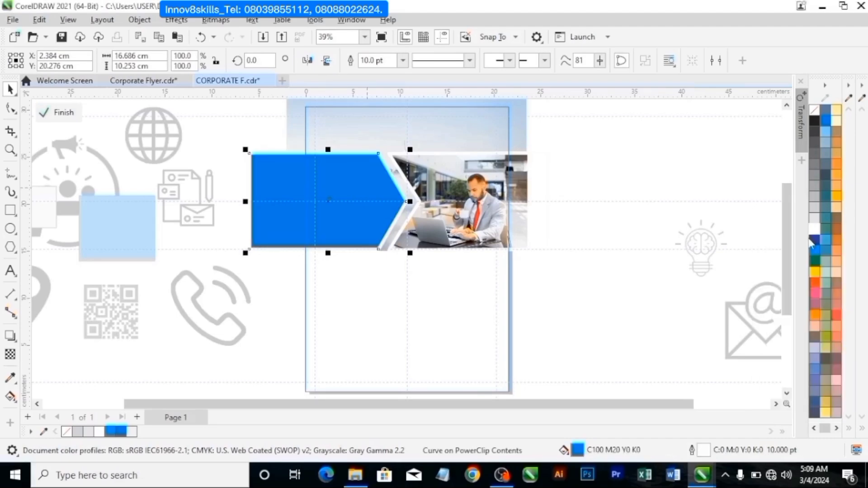
pyautogui.click(72, 113)
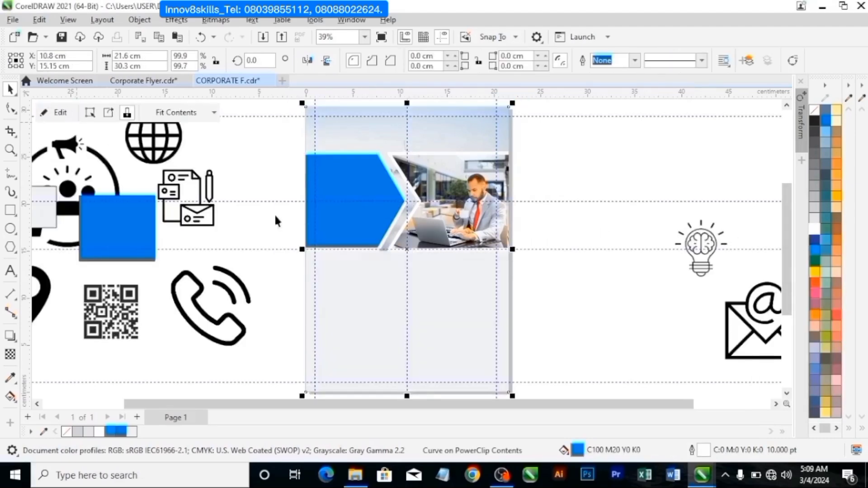
pyautogui.click(529, 153)
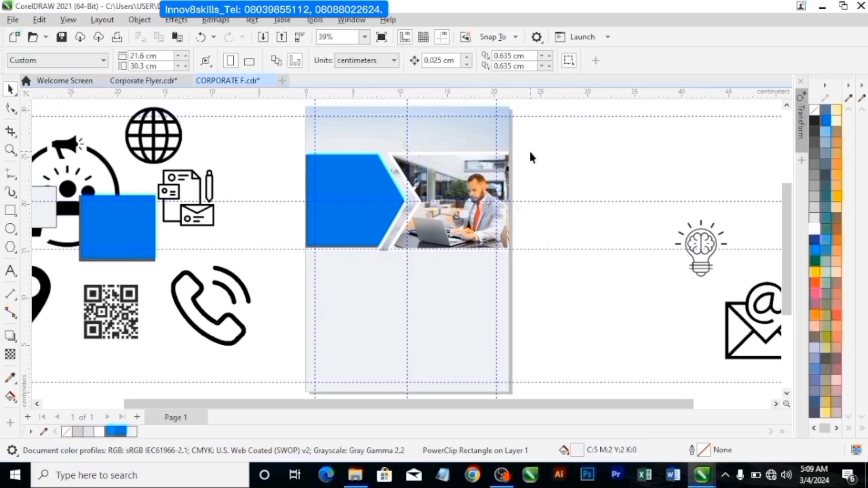
# Open the page PowerClip for editing and set the businessman photo frame's outline width to 12 pt.
pyautogui.click(457, 153)
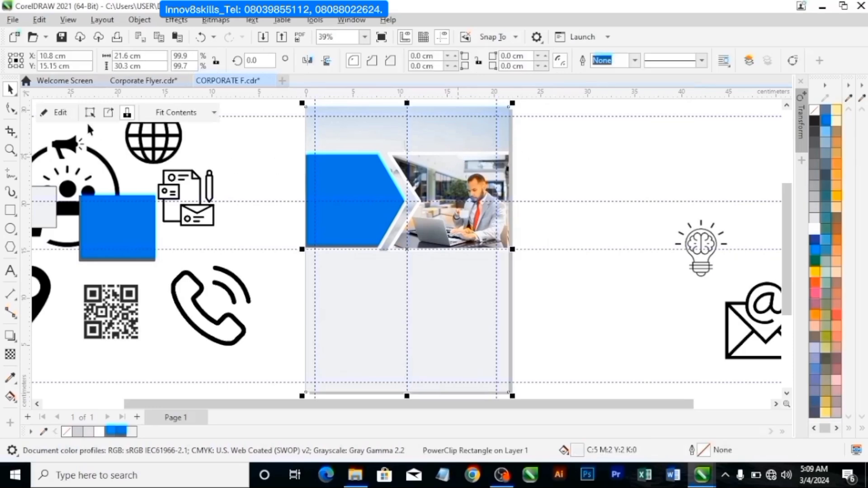
pyautogui.doubleClick(457, 153)
pyautogui.click(454, 186)
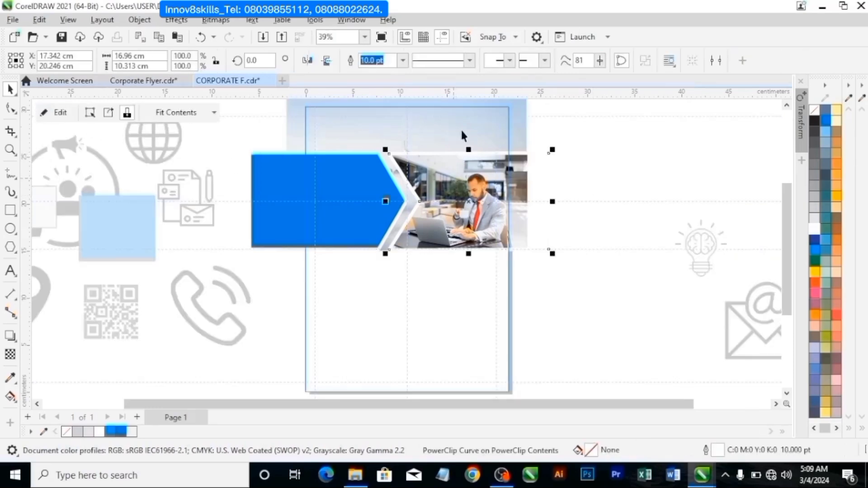
pyautogui.click(402, 60)
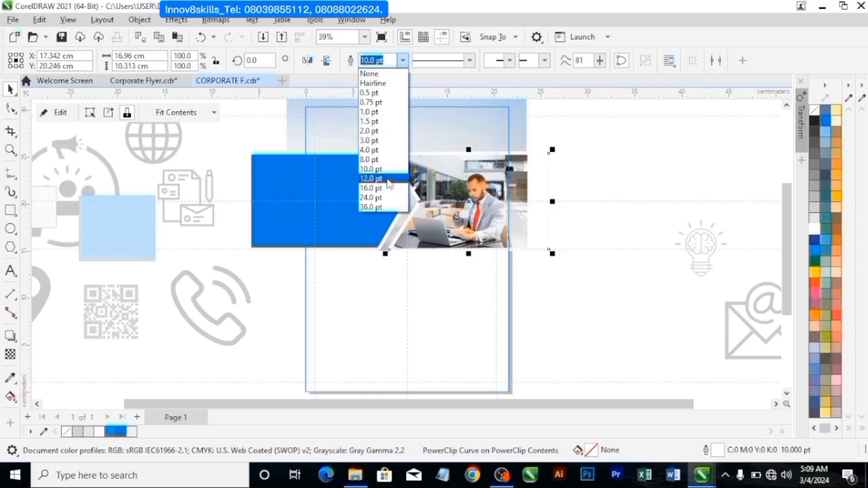
pyautogui.click(388, 184)
# Set the blue arrow's outline width to 12 pt, finish editing the page PowerClip and deselect everything.
pyautogui.click(348, 186)
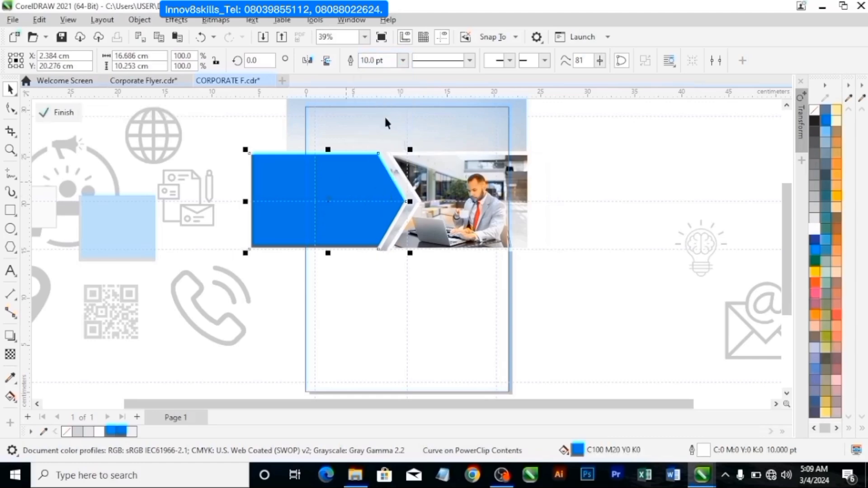
pyautogui.click(402, 60)
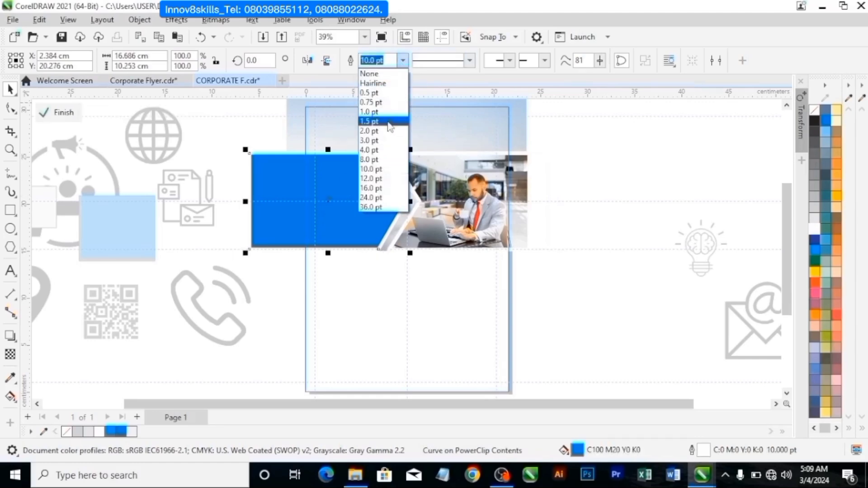
pyautogui.click(374, 179)
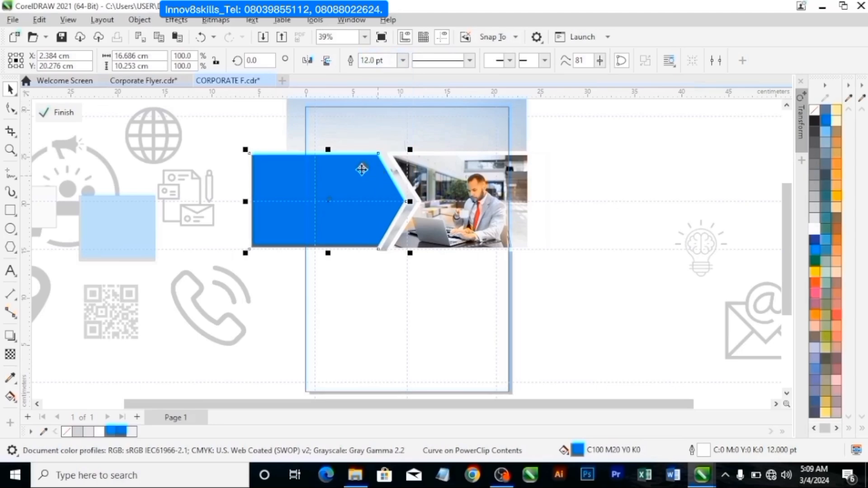
pyautogui.click(58, 112)
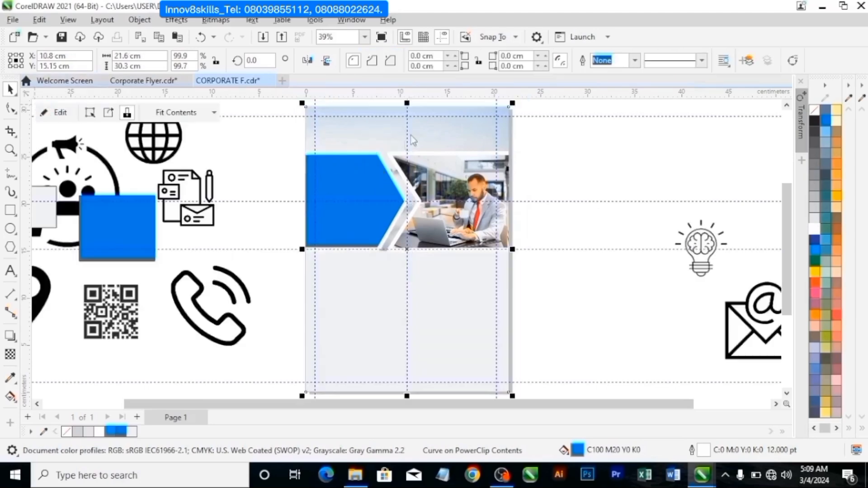
pyautogui.click(544, 147)
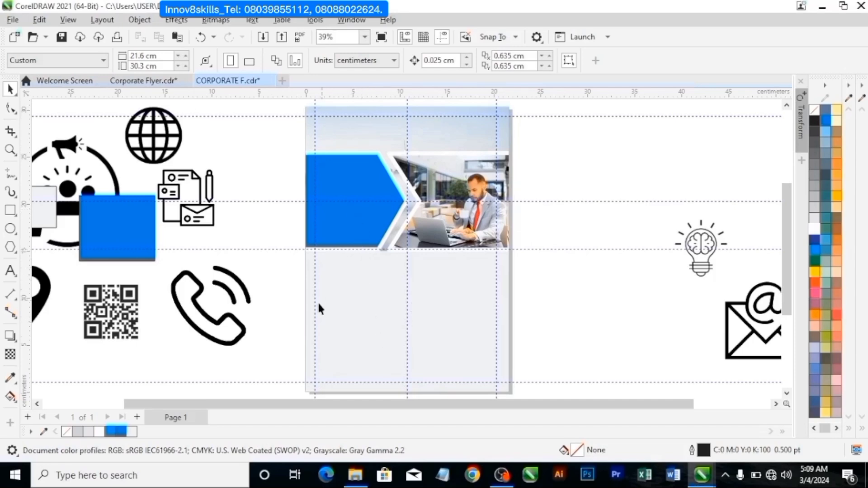
# Switch to the reference document Corporate Flyer.cdr.
pyautogui.click(143, 80)
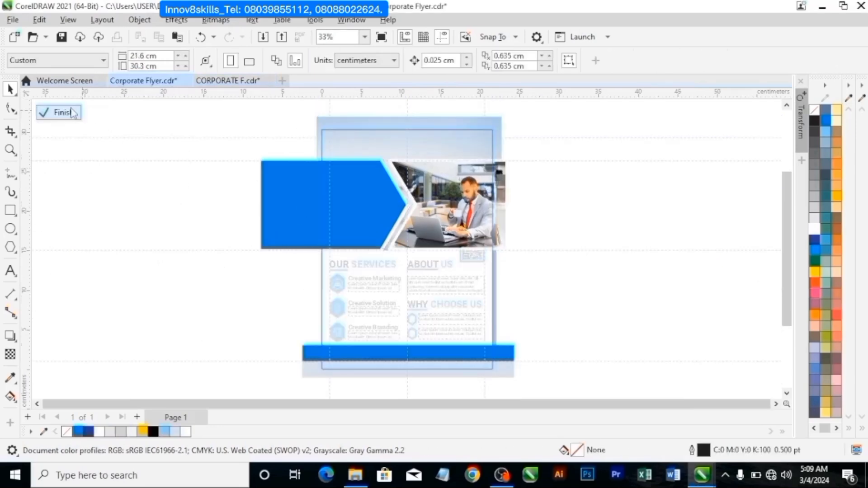
# Finish editing the page frame's contents and examine the services and contact sections of the completed flyer.
pyautogui.click(57, 112)
pyautogui.click(317, 212)
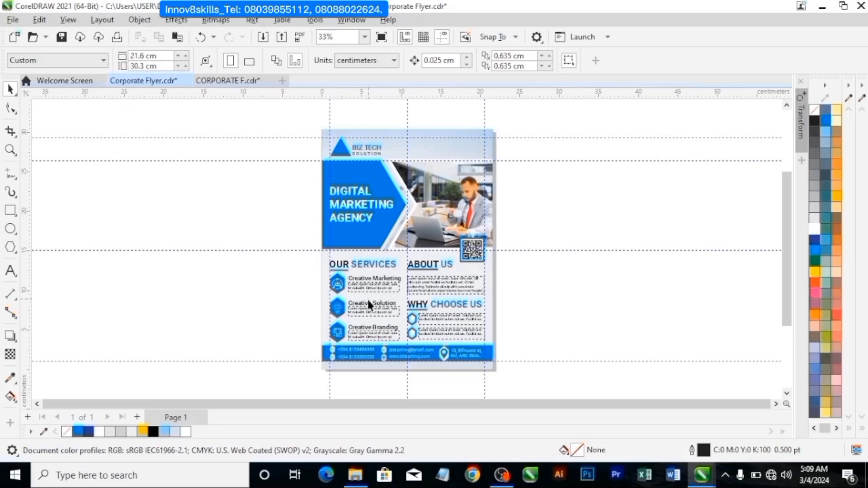
pyautogui.scroll(4, 368, 300)
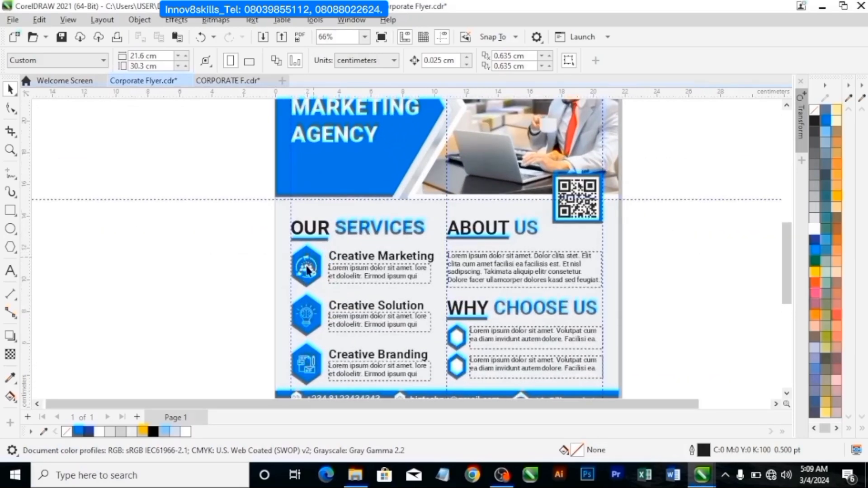
pyautogui.scroll(3, 316, 313)
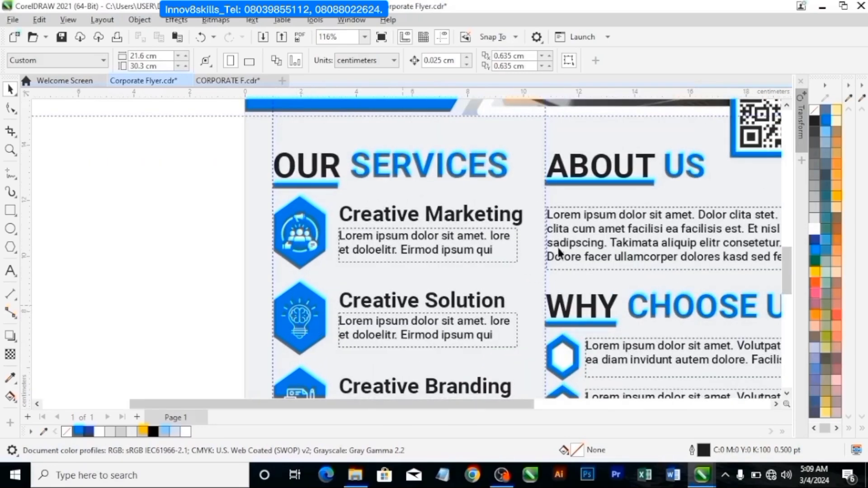
pyautogui.moveTo(785, 247); pyautogui.dragTo(783, 286)
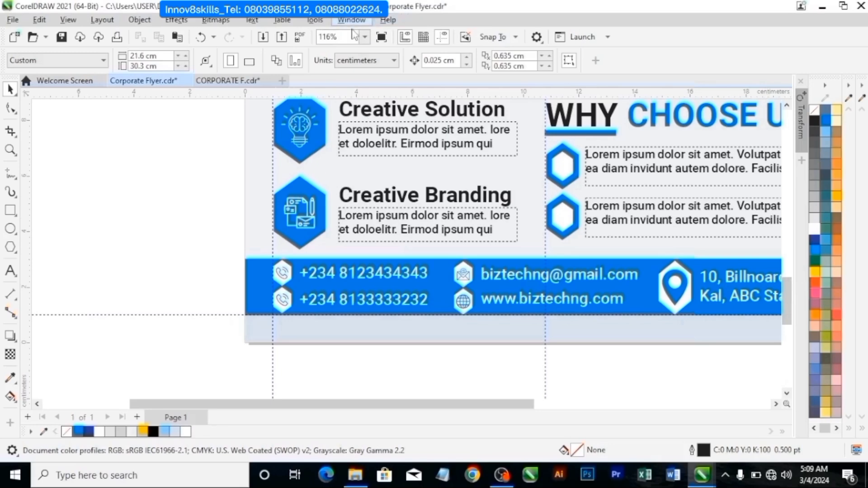
pyautogui.click(364, 37)
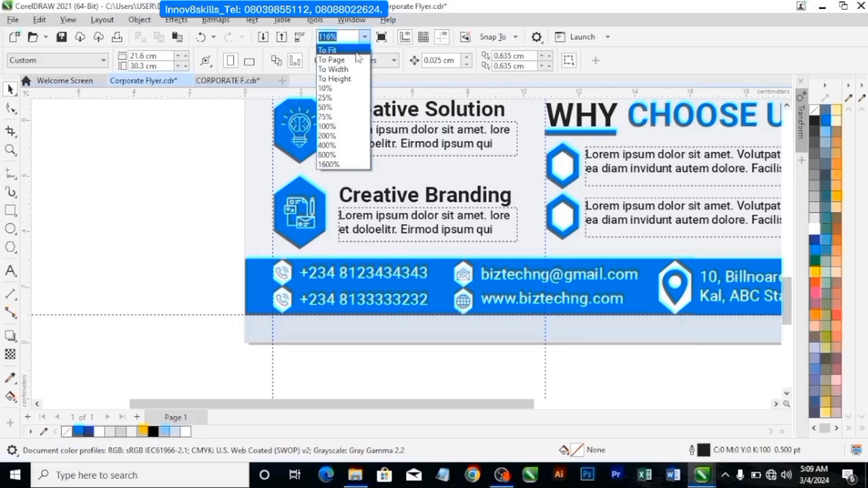
pyautogui.click(345, 79)
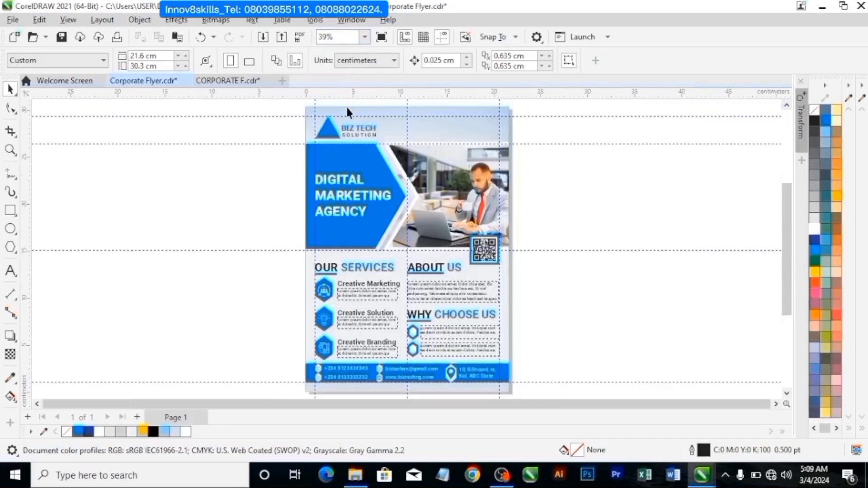
# In CORPORATE F.cdr, convert the marketing team icon bitmap to vector with an outline trace using the Line art image type.
pyautogui.click(248, 82)
pyautogui.moveTo(92, 190)
pyautogui.mouseDown()
pyautogui.moveTo(320, 170)
pyautogui.moveTo(186, 162)
pyautogui.mouseUp()
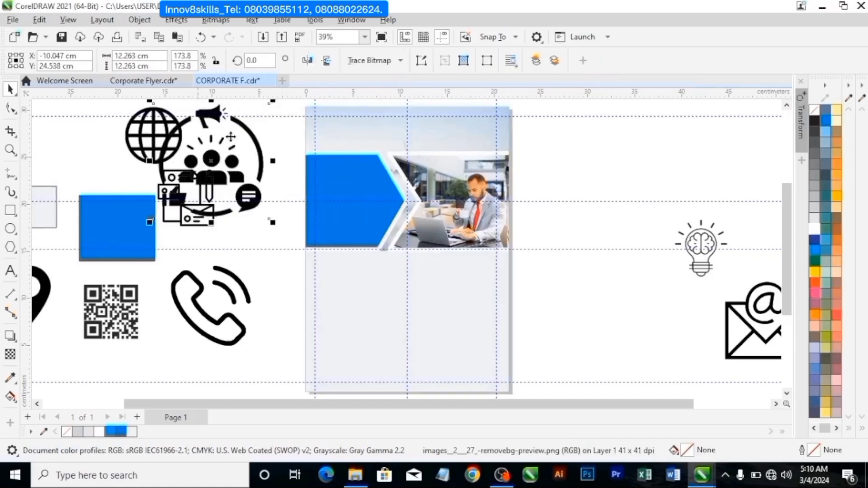
pyautogui.click(373, 61)
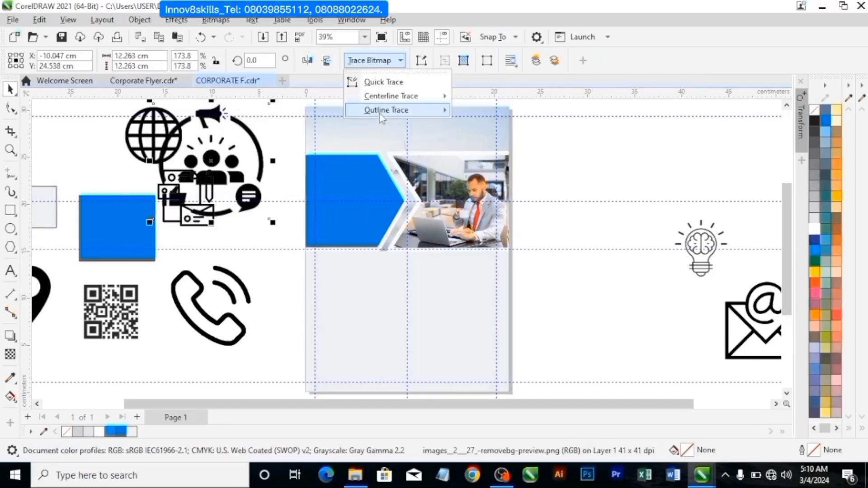
pyautogui.moveTo(379, 110)
pyautogui.click(486, 117)
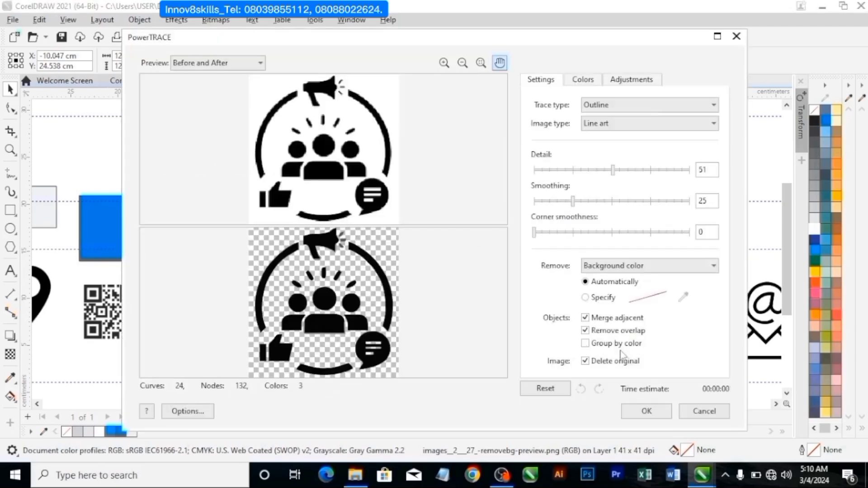
pyautogui.click(646, 410)
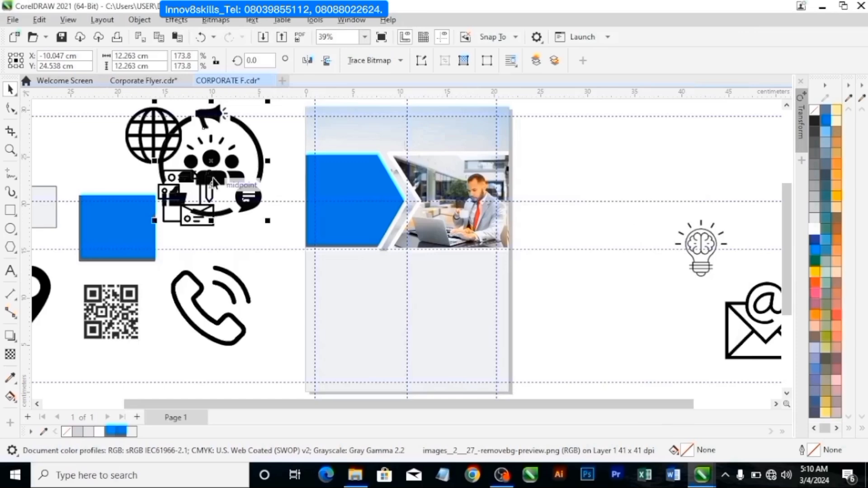
# Move the traced team icon to the empty area right of the page and fill it with cyan.
pyautogui.moveTo(212, 176)
pyautogui.mouseDown()
pyautogui.moveTo(642, 171)
pyautogui.moveTo(597, 174)
pyautogui.mouseUp()
pyautogui.click(110, 431)
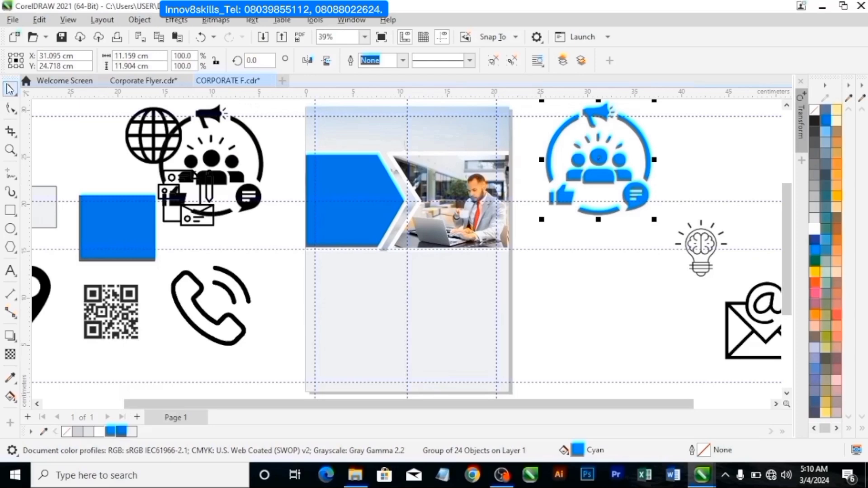
pyautogui.click(68, 134)
pyautogui.scroll(-1, 376, 158)
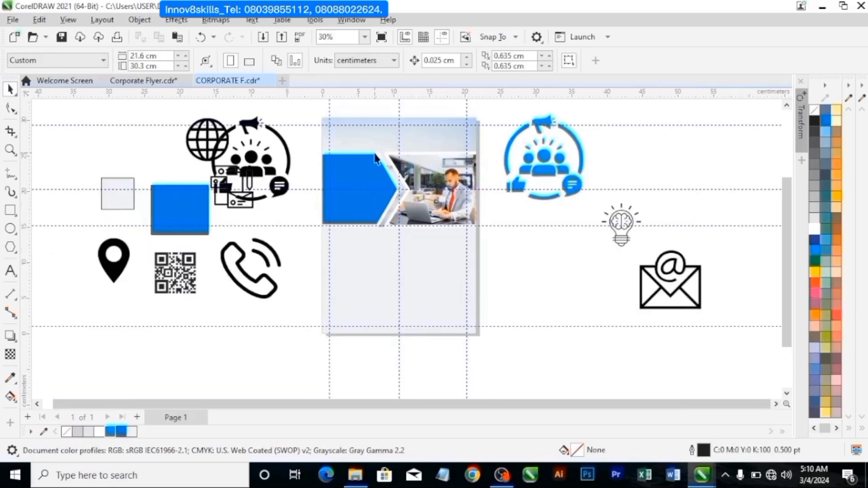
# Copy the three service hexagons with their icons and the heading underline from Corporate Flyer.cdr and paste them into CORPORATE F.cdr.
pyautogui.click(165, 82)
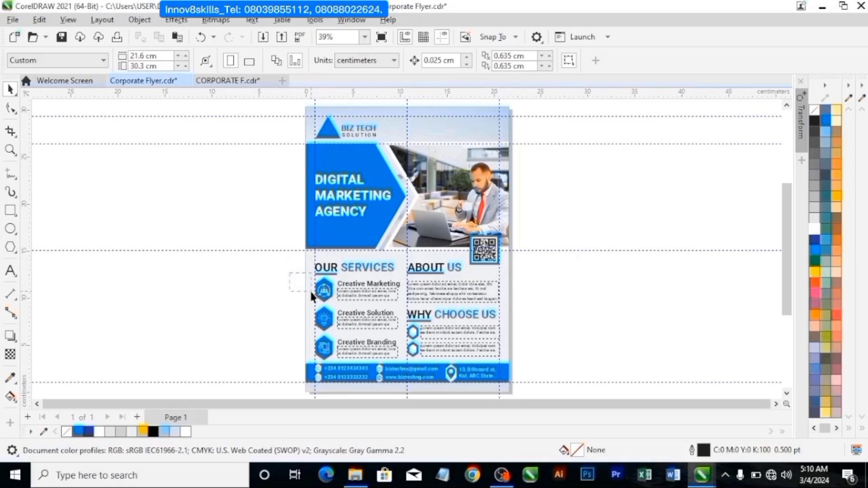
pyautogui.moveTo(312, 296); pyautogui.dragTo(340, 368)
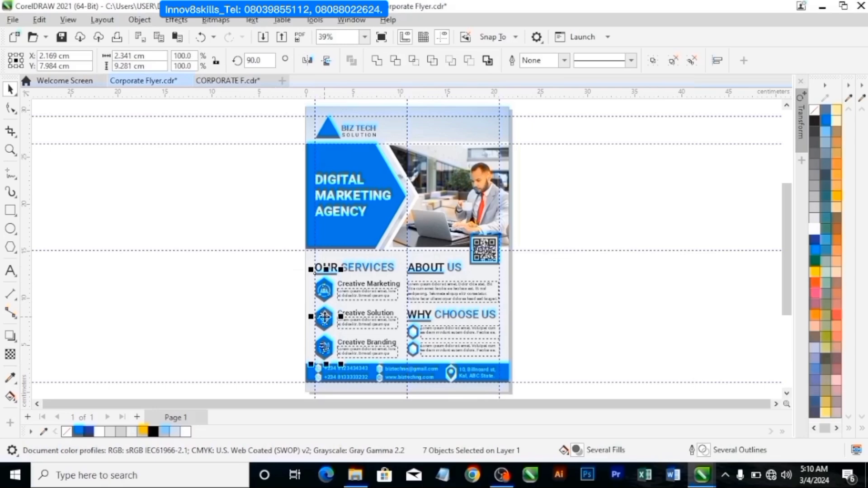
pyautogui.rightClick(324, 317)
pyautogui.click(368, 193)
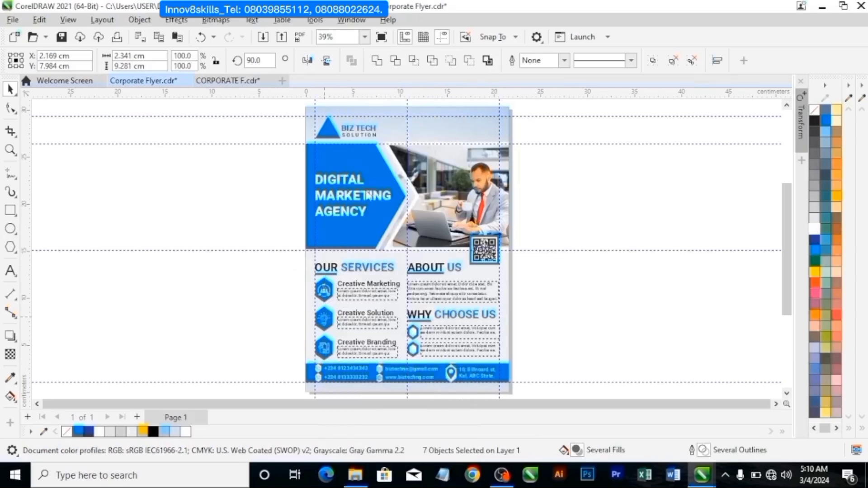
pyautogui.click(228, 81)
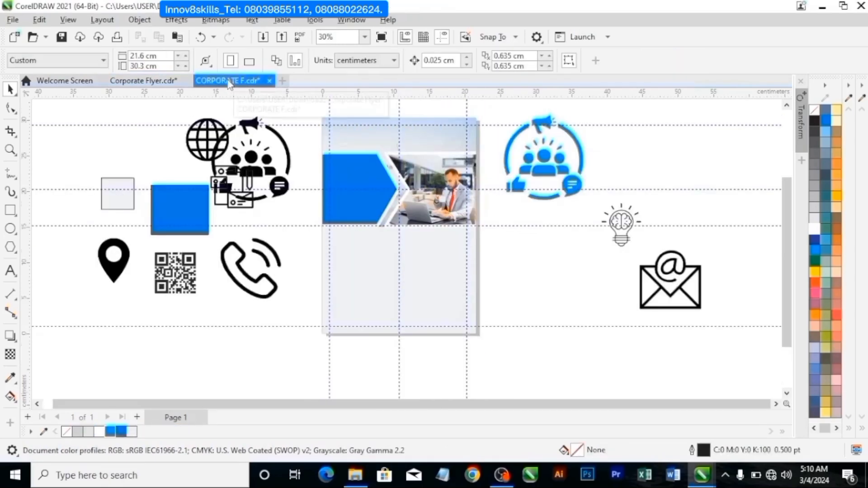
pyautogui.hotkey('ctrl', 'v')
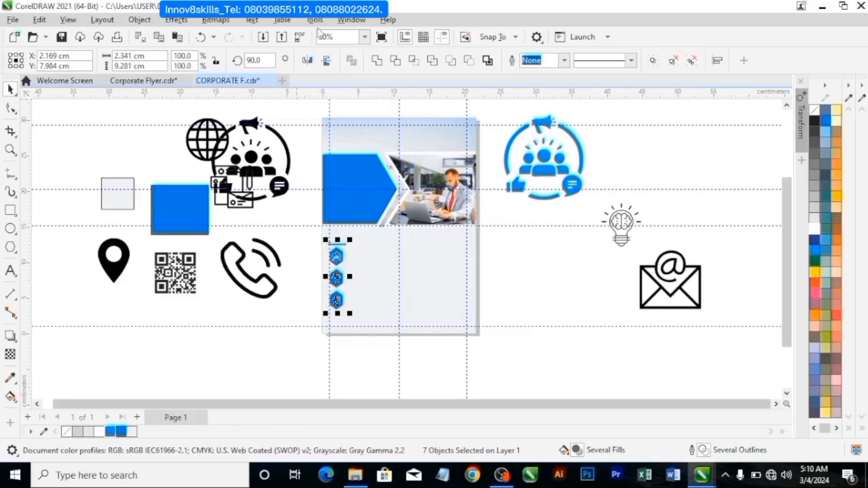
pyautogui.click(184, 80)
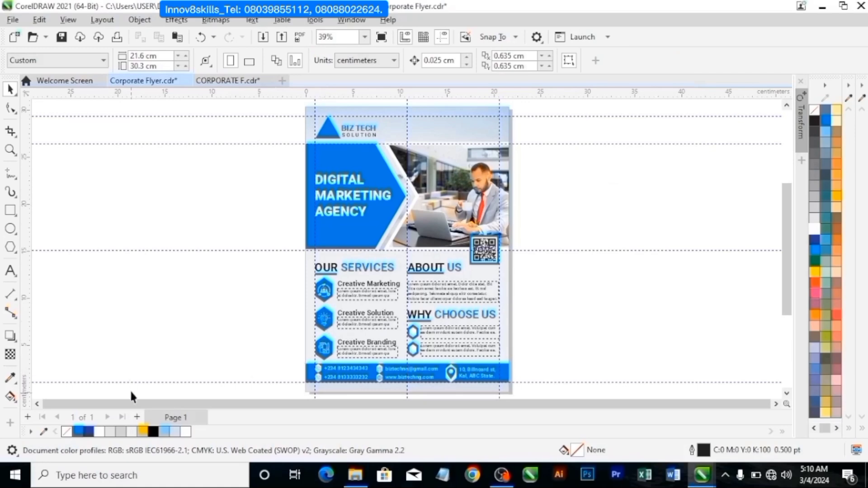
pyautogui.click(229, 83)
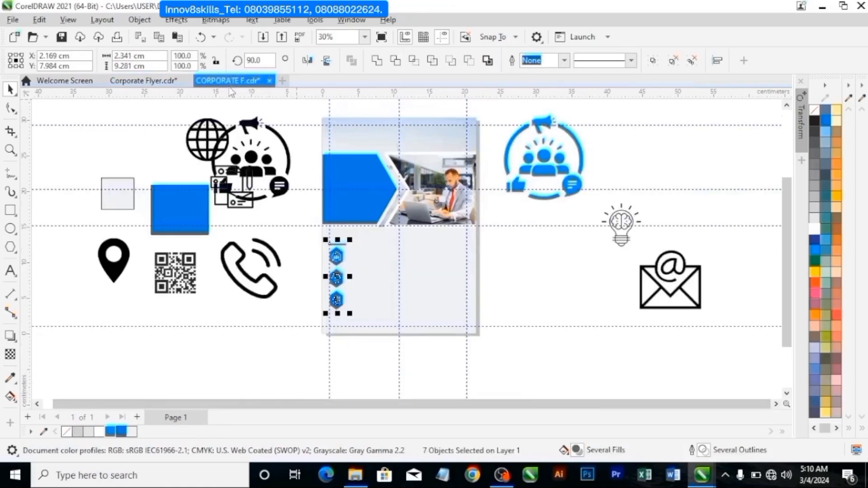
# Draw a flowchart hexagon about 3.15 cm by 1.59 cm beside the page's left edge and rotate it to 90 degrees.
pyautogui.scroll(2, 304, 259)
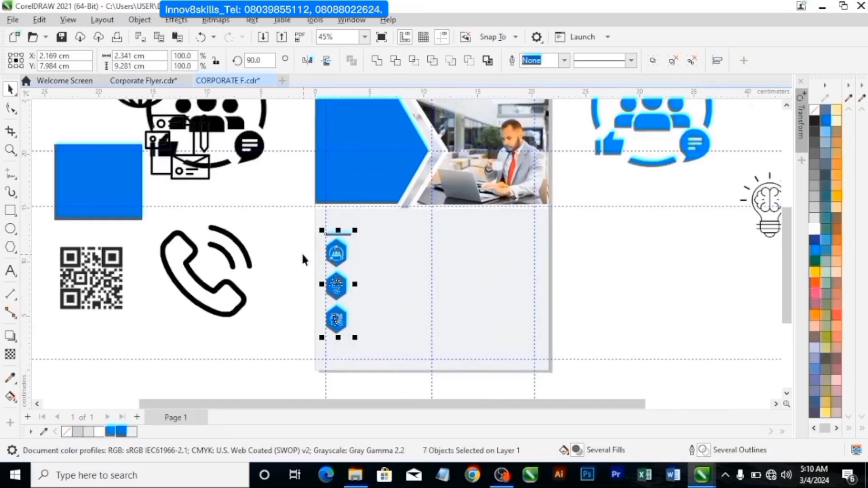
pyautogui.click(304, 260)
pyautogui.scroll(2, 344, 250)
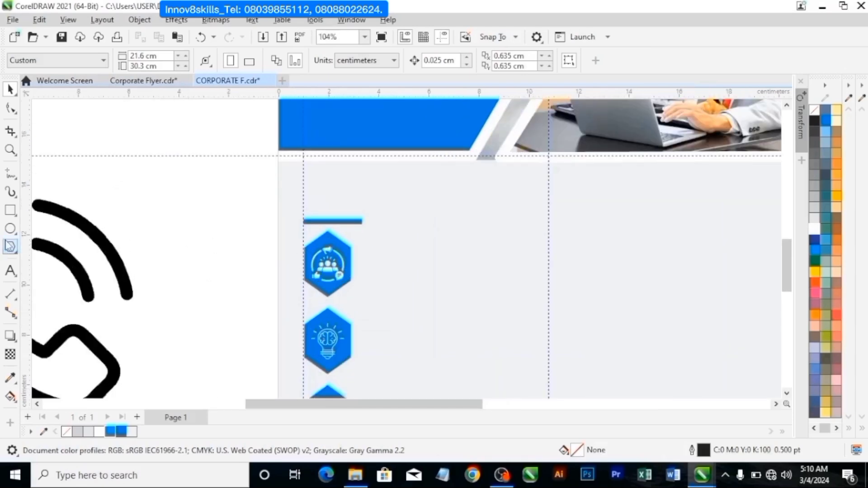
pyautogui.click(13, 251)
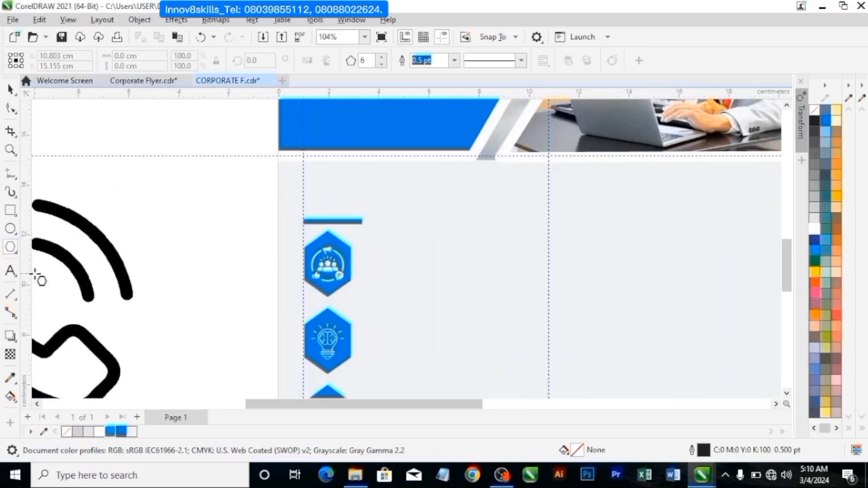
pyautogui.click(18, 254)
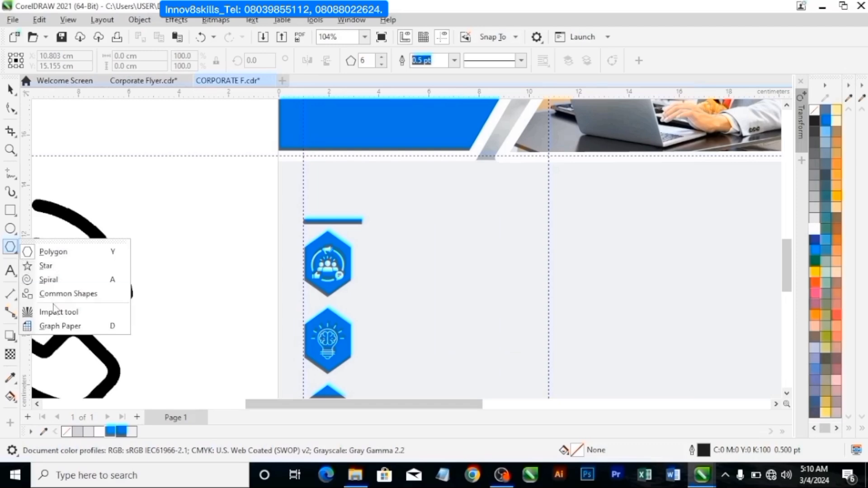
pyautogui.click(68, 293)
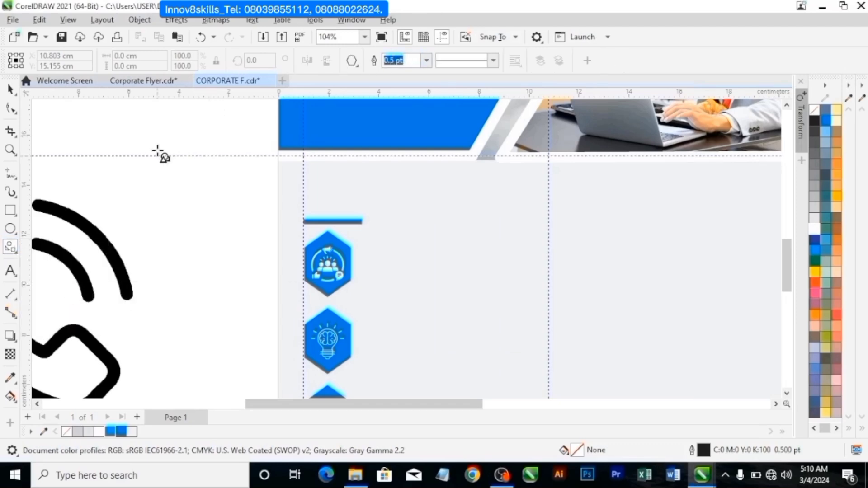
pyautogui.click(358, 68)
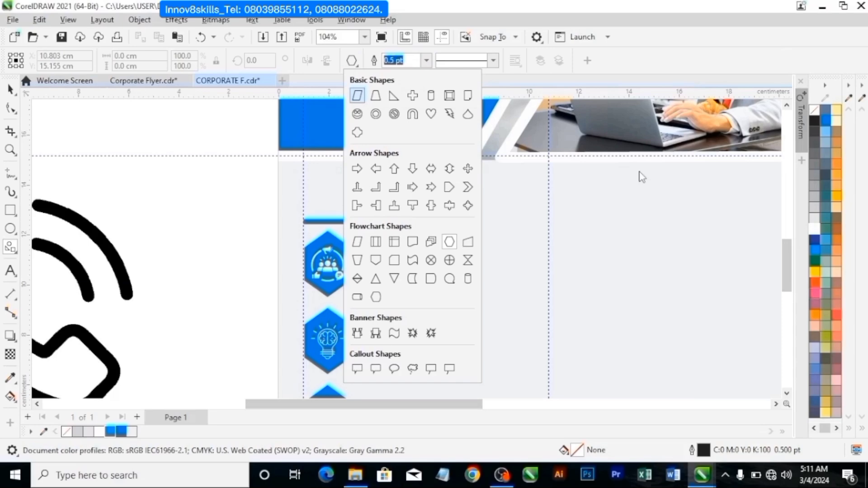
pyautogui.click(448, 242)
pyautogui.moveTo(199, 200); pyautogui.dragTo(274, 221)
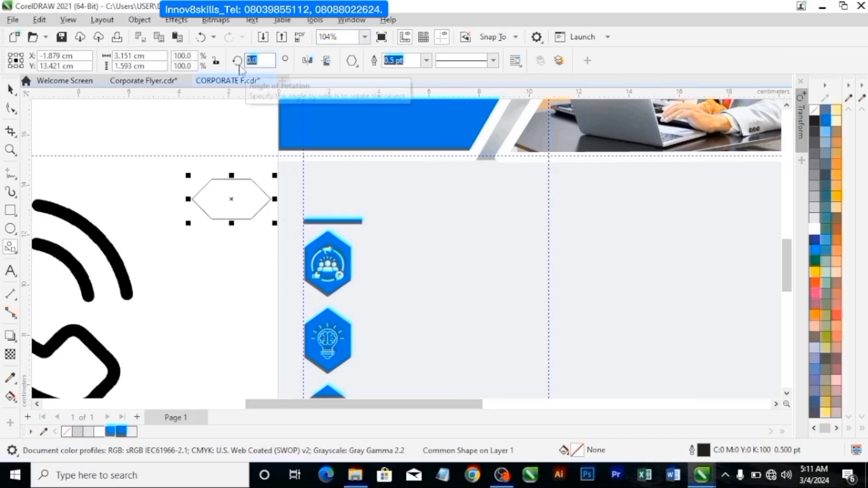
pyautogui.write('9')
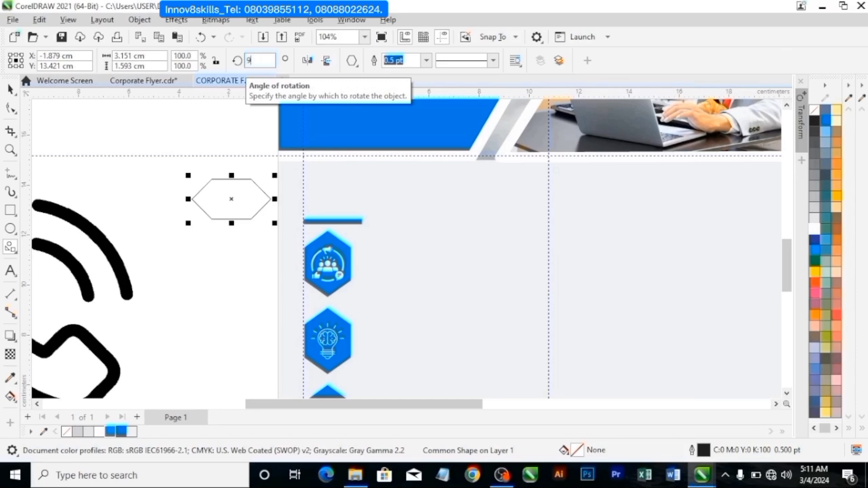
pyautogui.write('0')
pyautogui.press('Return')
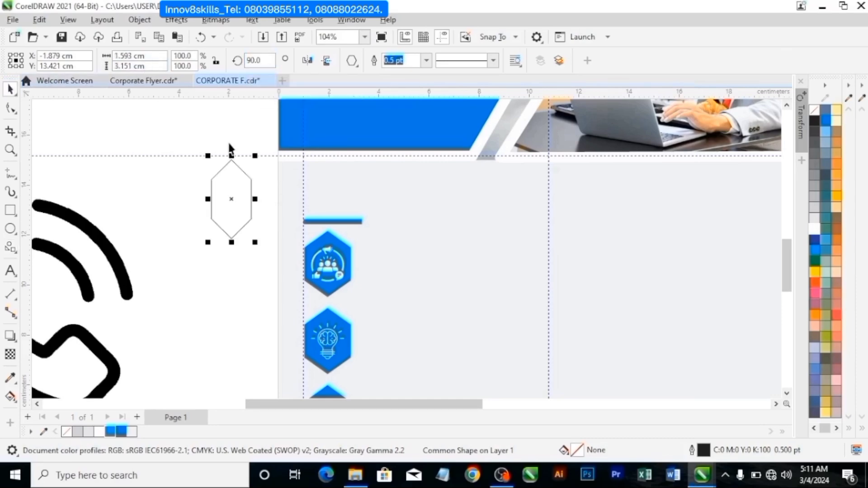
# Fill the upright hexagon with cyan and widen it to about 1.86 cm.
pyautogui.click(110, 432)
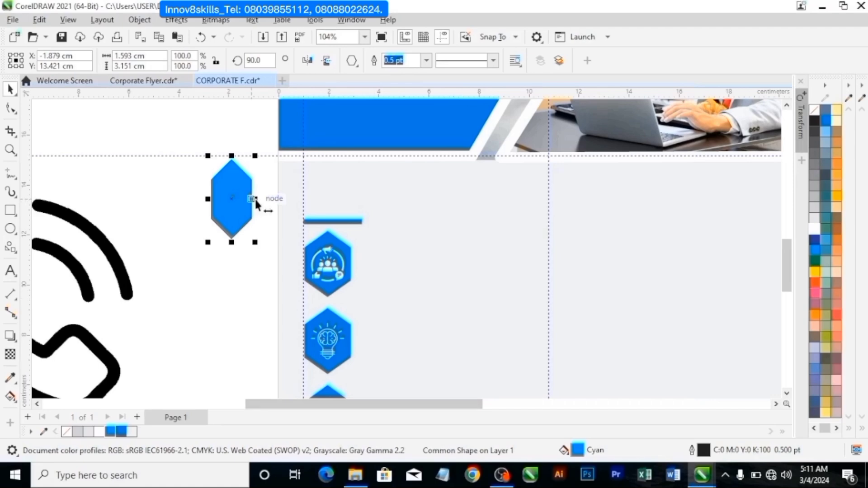
pyautogui.moveTo(255, 199); pyautogui.dragTo(262, 199)
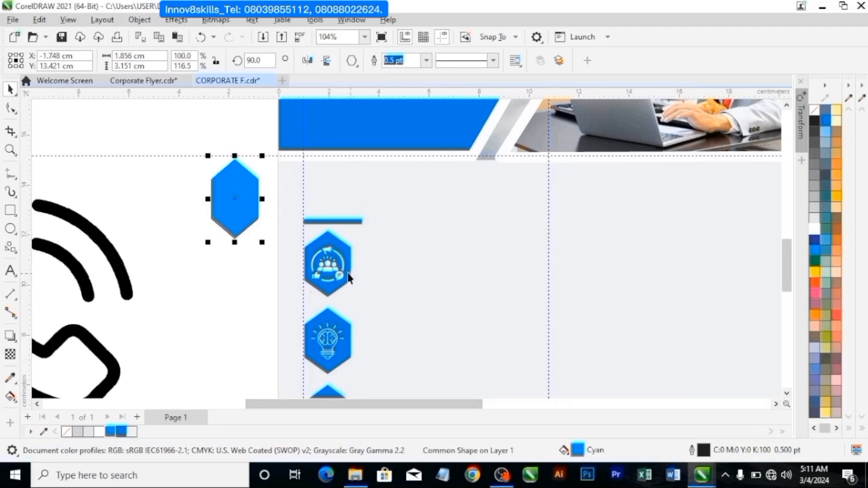
pyautogui.scroll(-3, 351, 260)
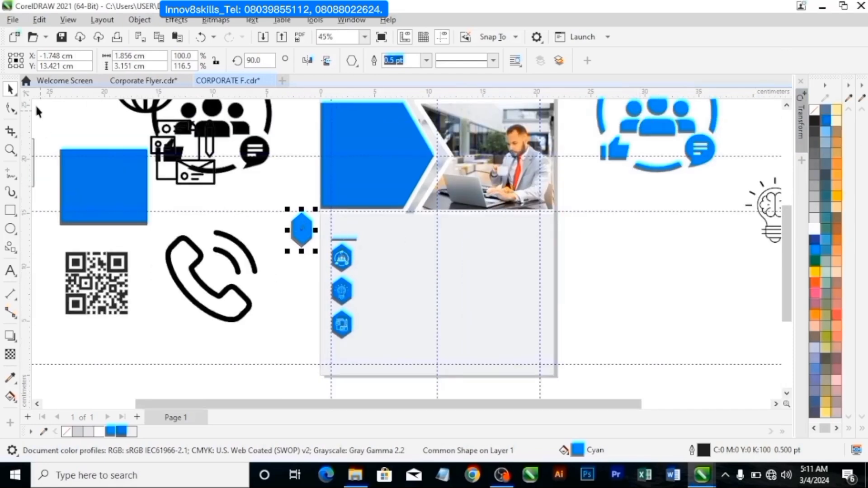
pyautogui.scroll(-2, 68, 145)
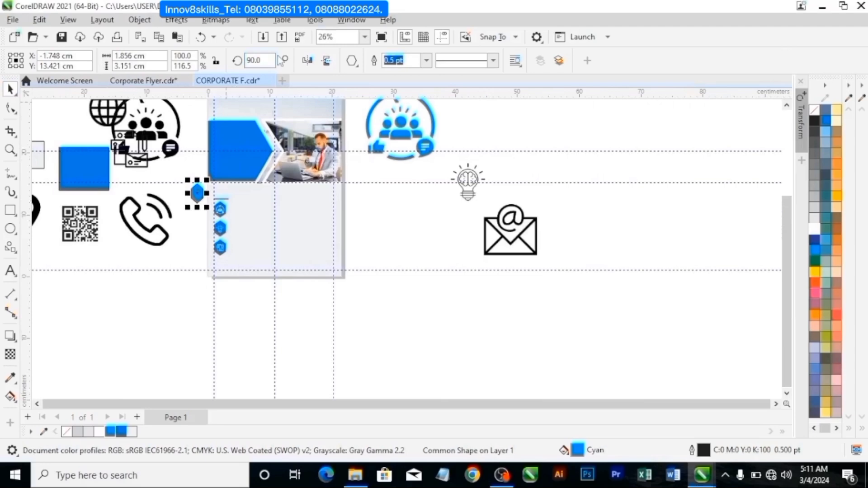
pyautogui.click(364, 37)
pyautogui.click(352, 70)
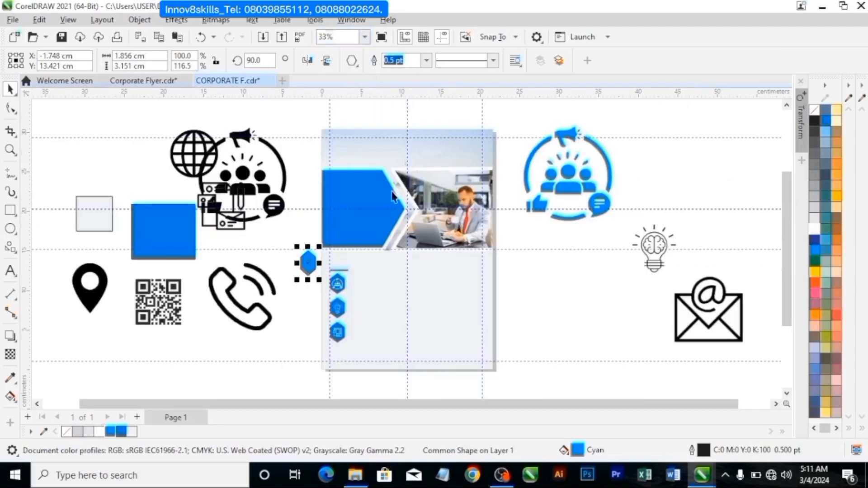
pyautogui.click(282, 157)
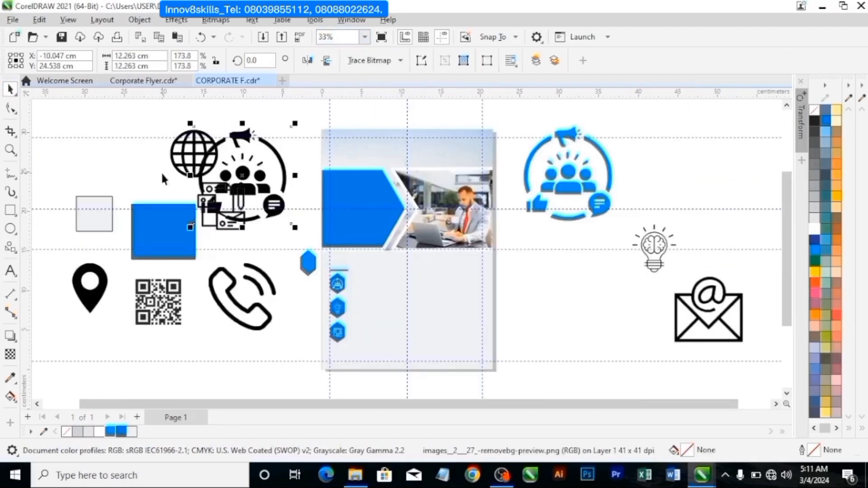
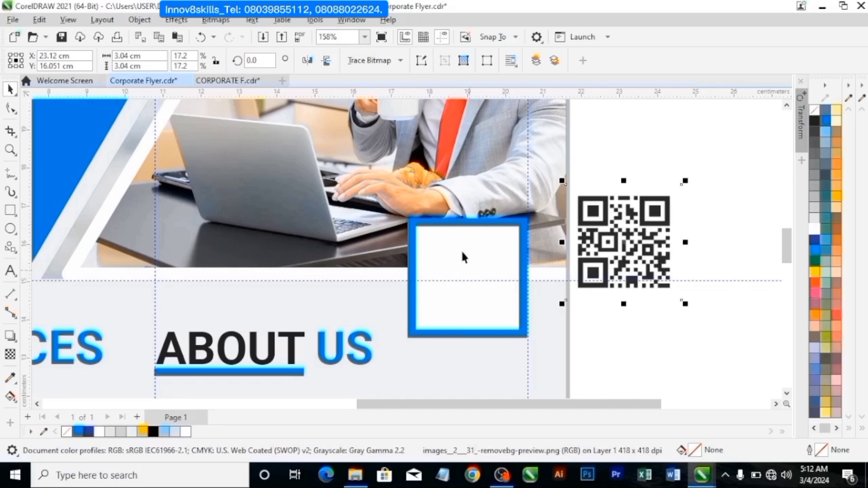
# Delete the QR code beside the page, and undo both the deletion and its move out of the blue frame.
pyautogui.click(634, 244)
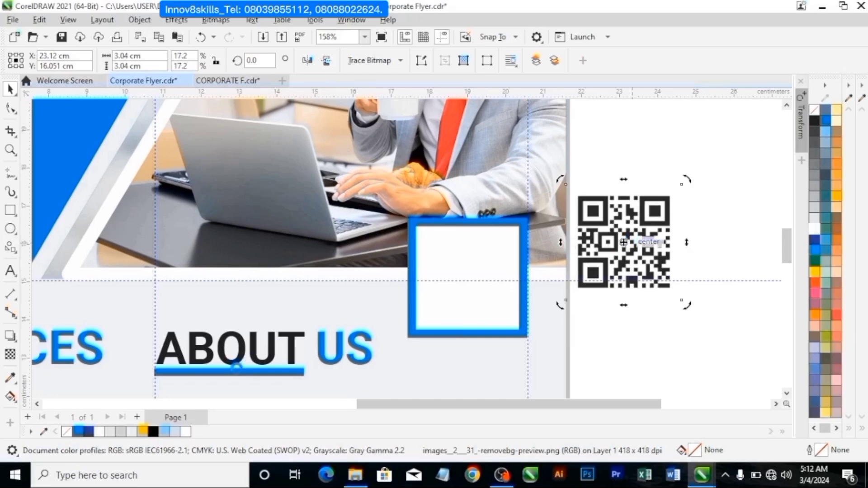
pyautogui.press('Delete')
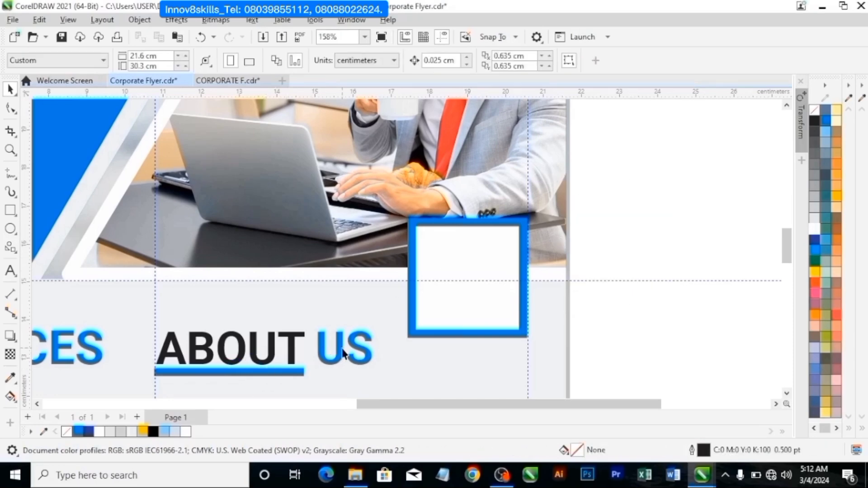
pyautogui.hotkey('ctrl', 'z')
pyautogui.hotkey('ctrl', 'z')
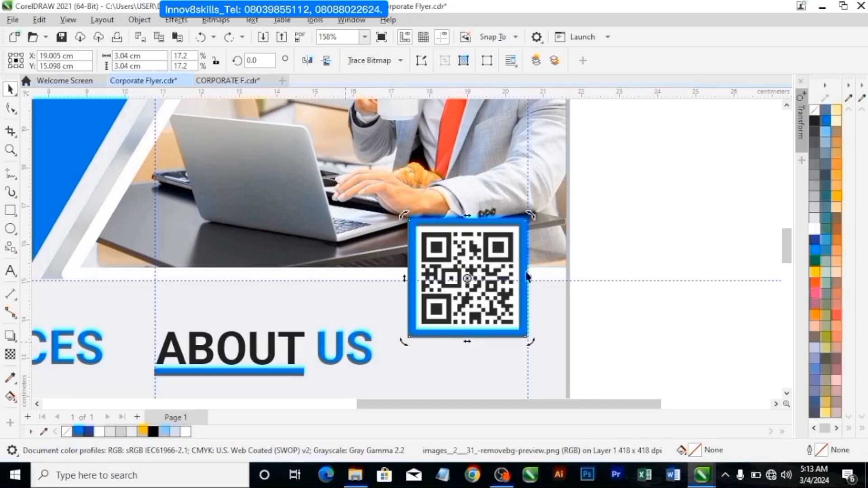
# Copy the QR code together with its blue frame from Corporate Flyer.cdr and paste them into CORPORATE F.cdr.
pyautogui.scroll(-3, 528, 277)
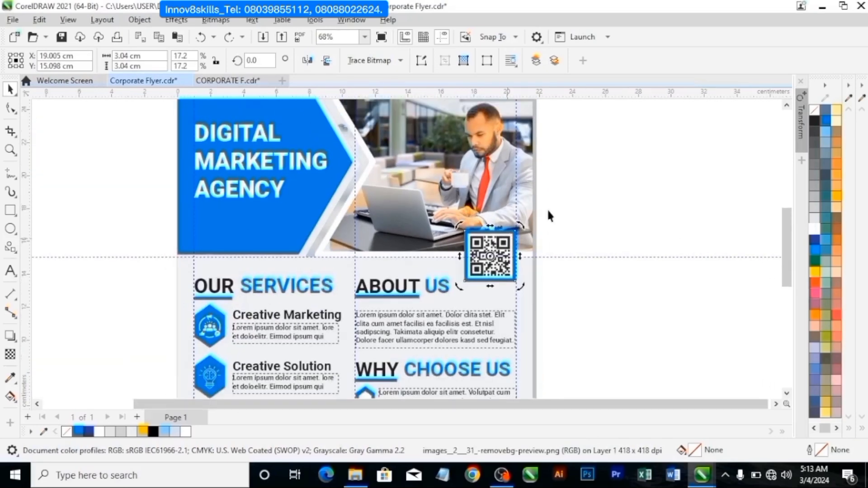
pyautogui.click(558, 204)
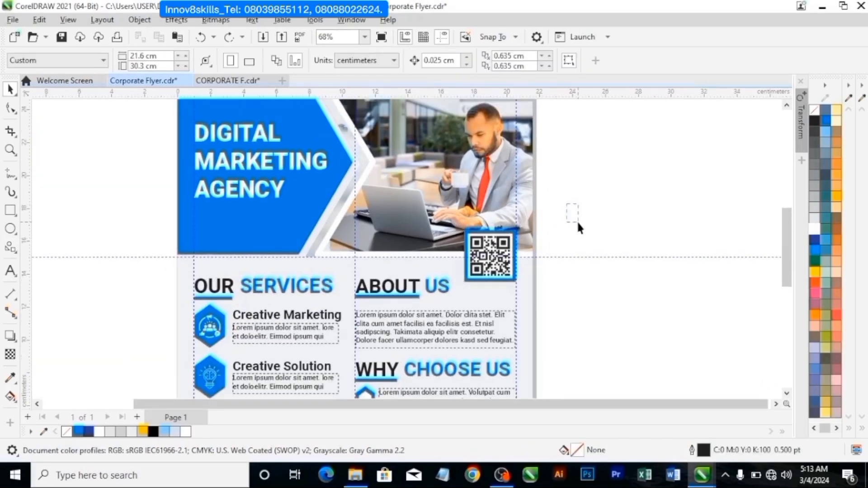
pyautogui.moveTo(577, 225); pyautogui.dragTo(503, 257)
pyautogui.moveTo(542, 297); pyautogui.dragTo(543, 297)
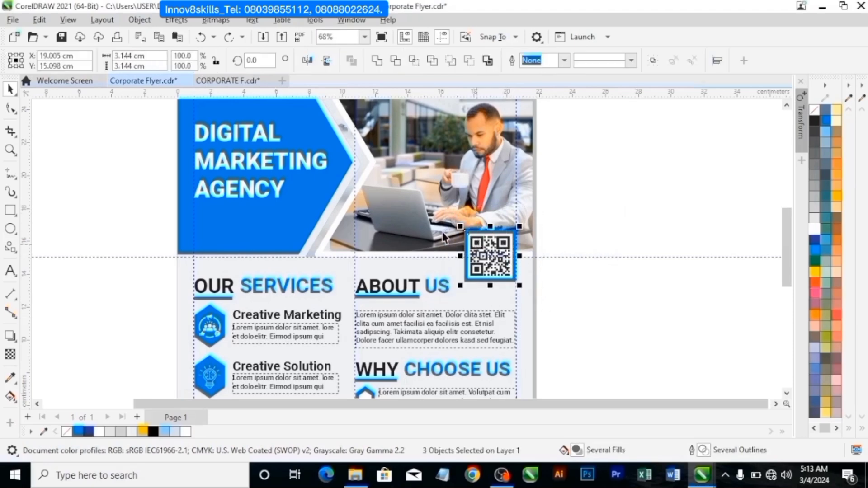
pyautogui.click(496, 246)
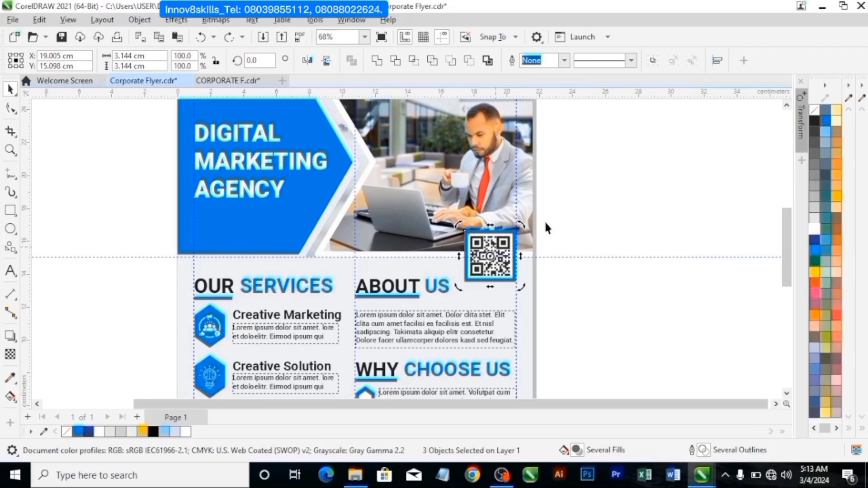
pyautogui.rightClick(497, 246)
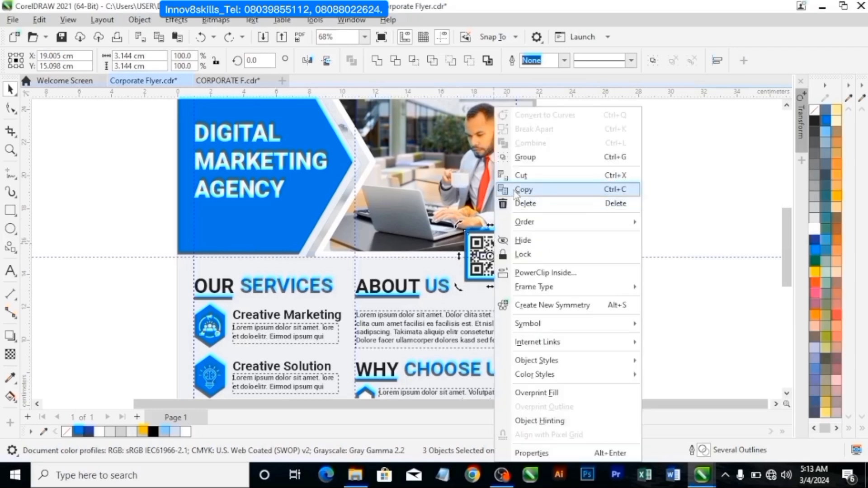
pyautogui.click(517, 190)
pyautogui.click(228, 80)
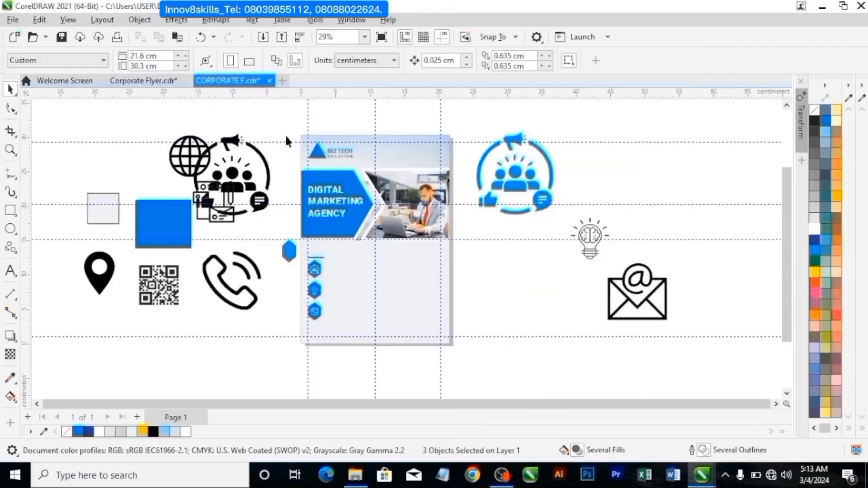
pyautogui.hotkey('ctrl', 'v')
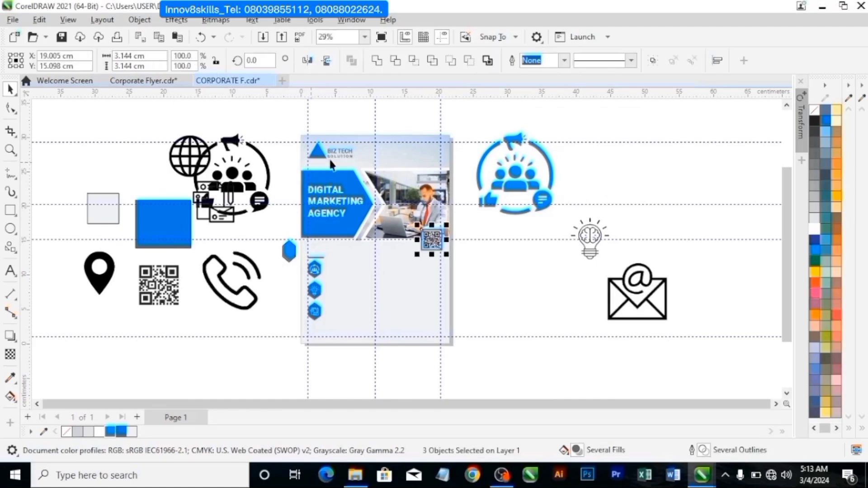
# Preview the flyer in full screen with nothing selected, and return to the drawing.
pyautogui.click(486, 266)
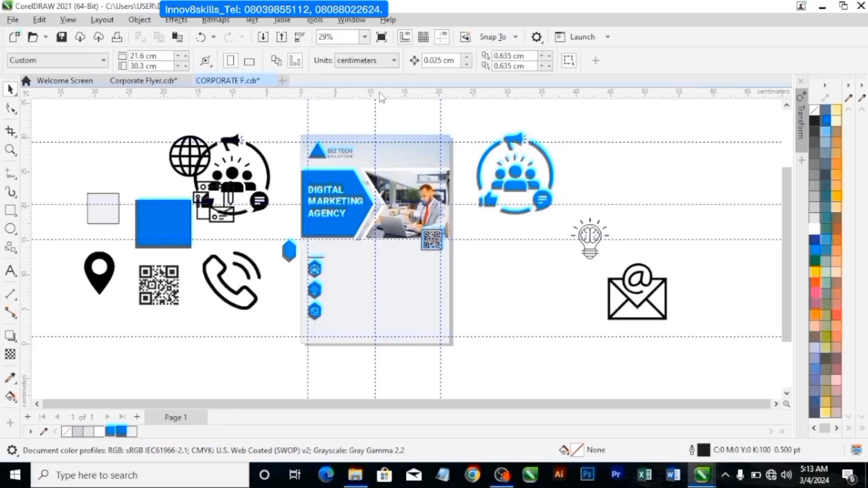
pyautogui.click(385, 41)
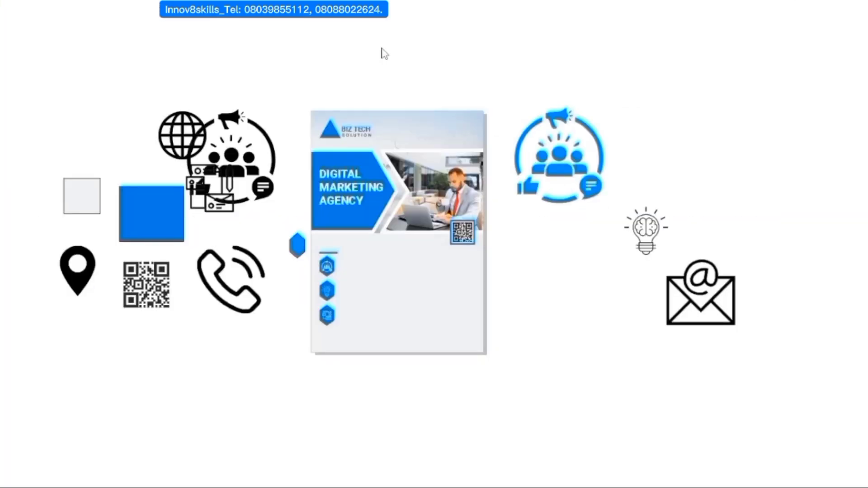
pyautogui.click(291, 108)
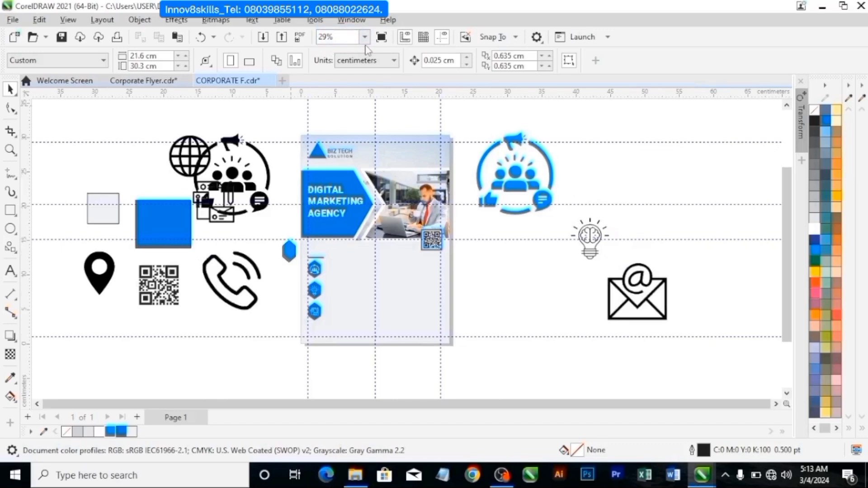
# Delete the globe, location pin, loose QR code, grey square, blue rectangle, black team icon and branding icon left of the page.
pyautogui.click(365, 36)
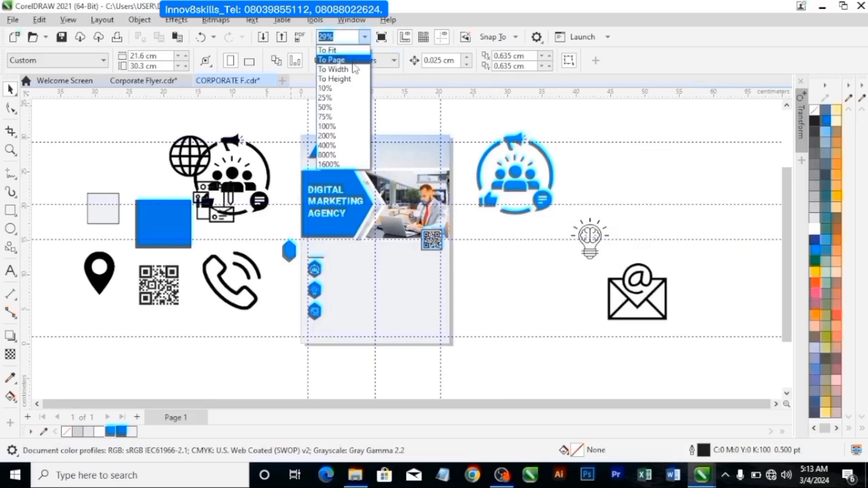
pyautogui.click(334, 79)
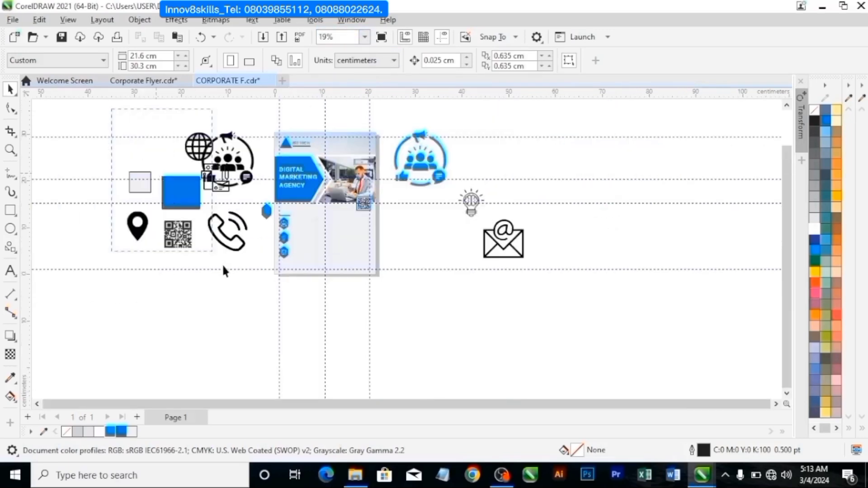
pyautogui.moveTo(248, 283); pyautogui.dragTo(214, 270)
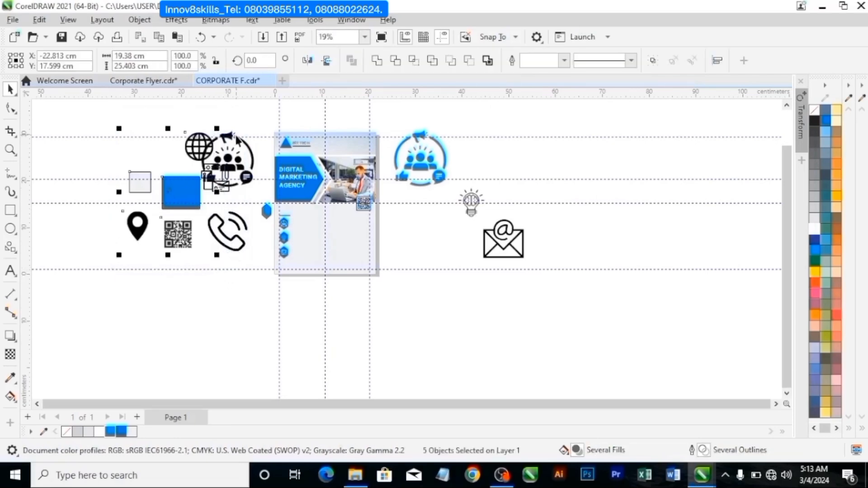
pyautogui.press('Delete')
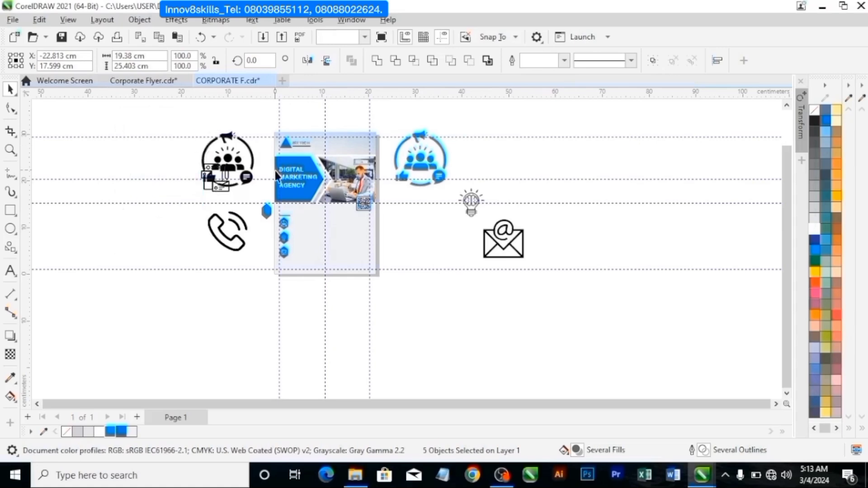
pyautogui.click(230, 156)
pyautogui.press('Delete')
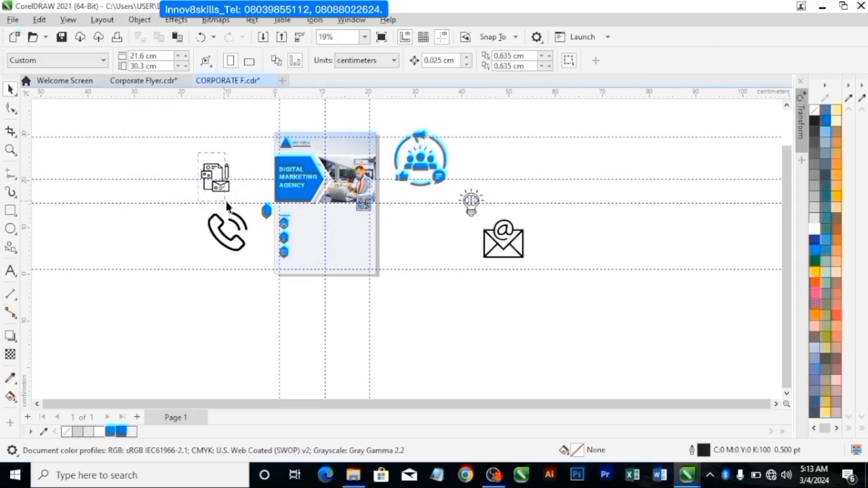
pyautogui.click(250, 201)
pyautogui.press('Delete')
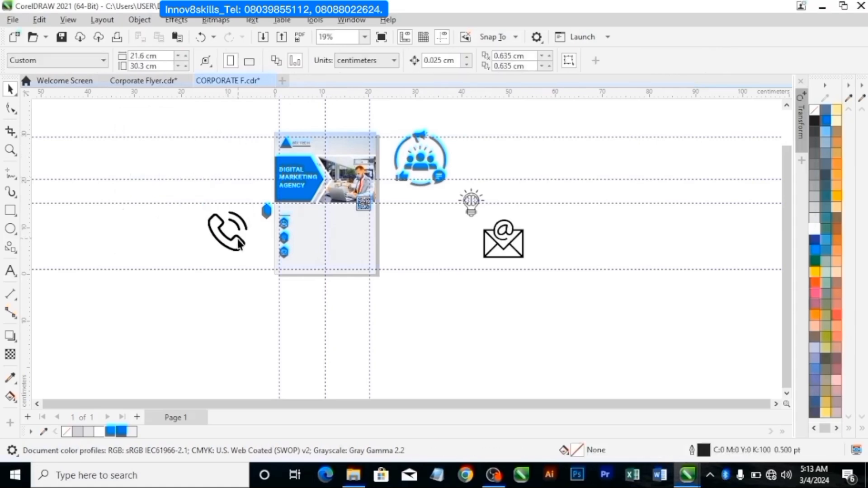
# Delete the envelope and cyan team icons right of the page, and the loose cyan hexagon beside its left edge.
pyautogui.click(493, 244)
pyautogui.press('Delete')
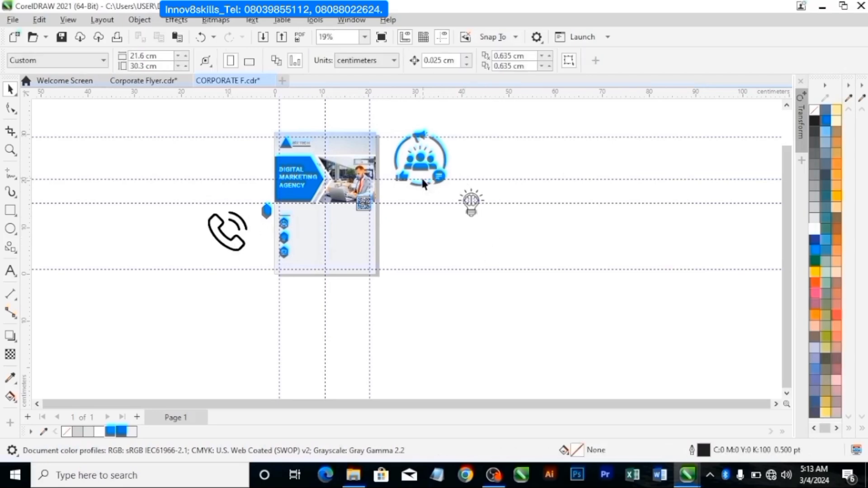
pyautogui.click(429, 163)
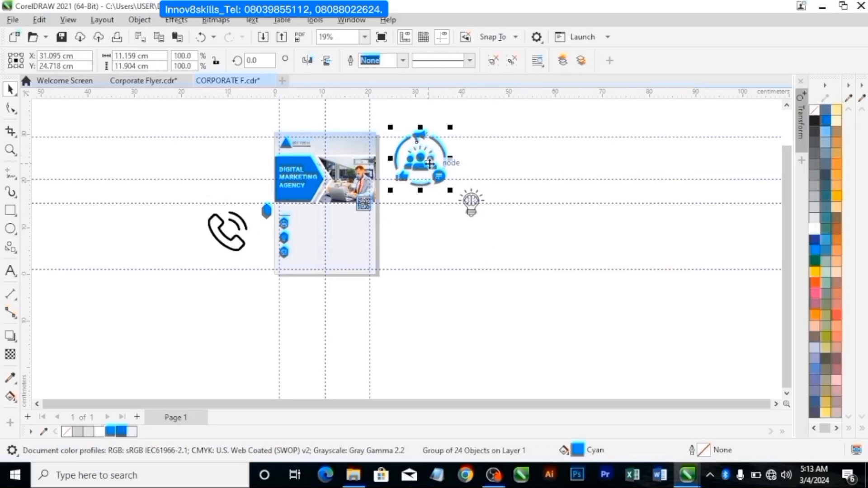
pyautogui.press('Delete')
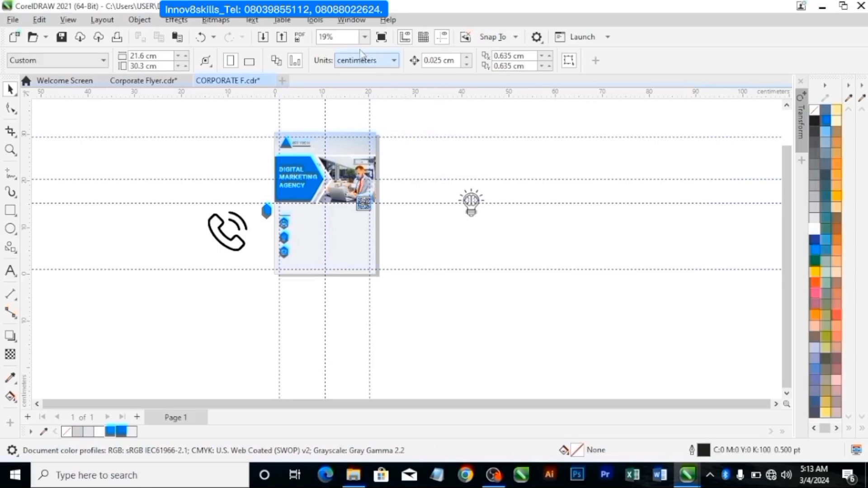
pyautogui.click(364, 37)
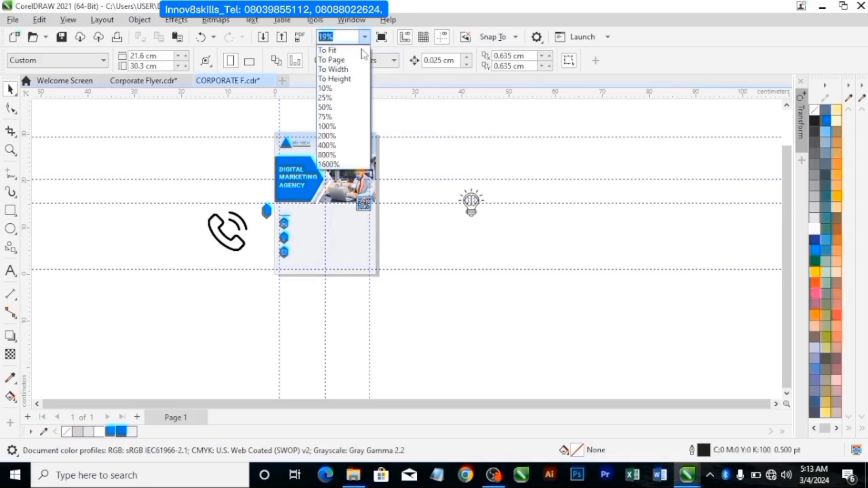
pyautogui.click(357, 79)
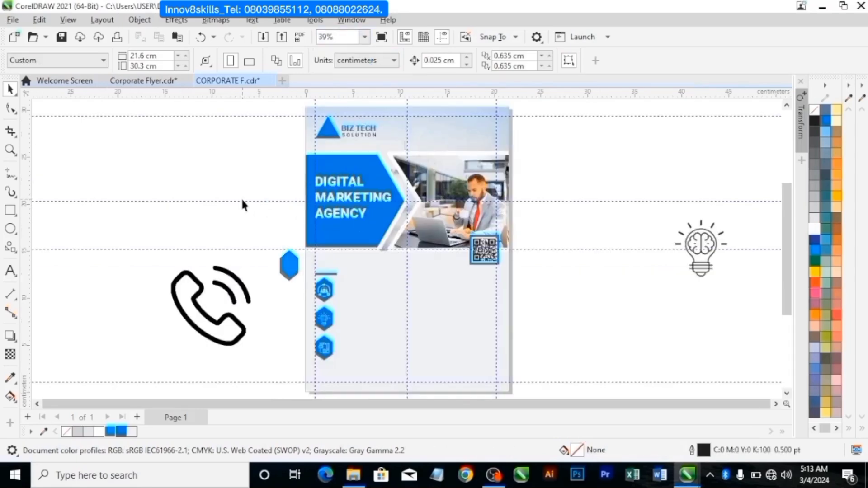
pyautogui.click(292, 264)
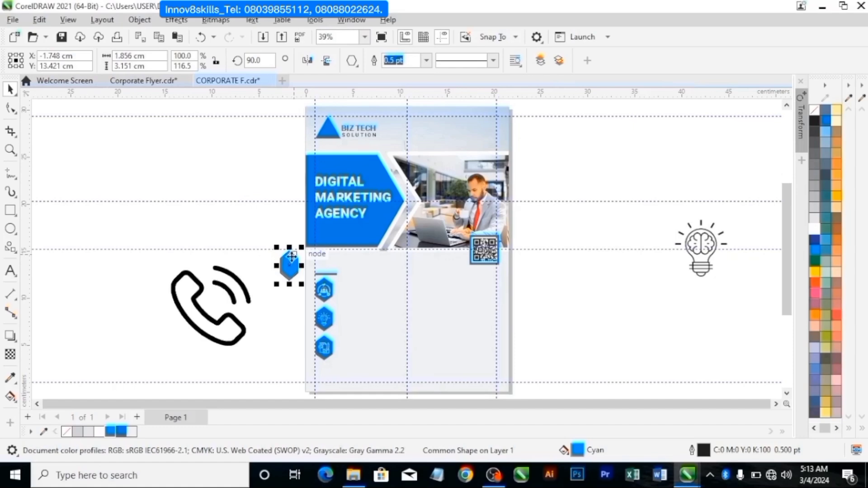
pyautogui.press('Delete')
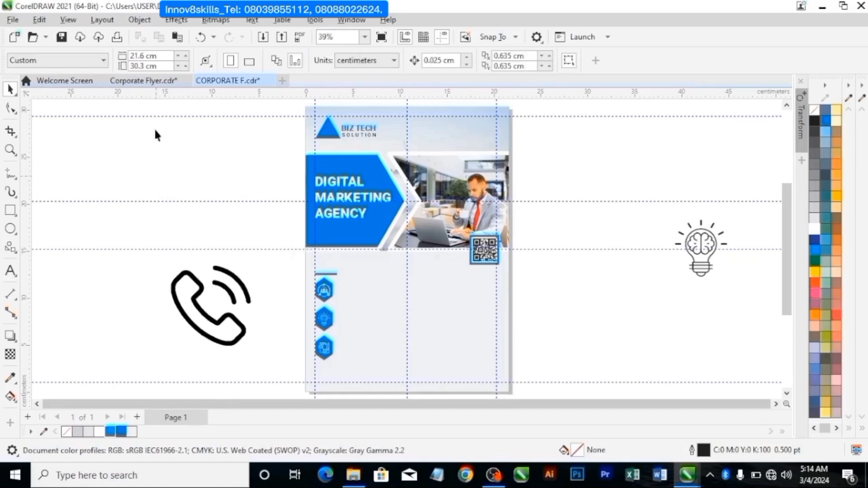
# Copy the OUR SERVICES, ABOUT US and WHY CHOOSE US headings in Corporate Flyer.cdr.
pyautogui.click(143, 81)
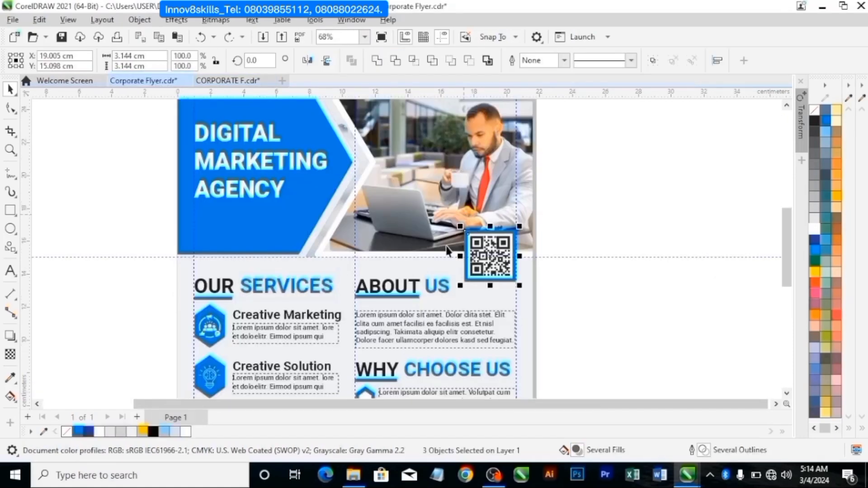
pyautogui.scroll(-3, 447, 250)
pyautogui.click(351, 271)
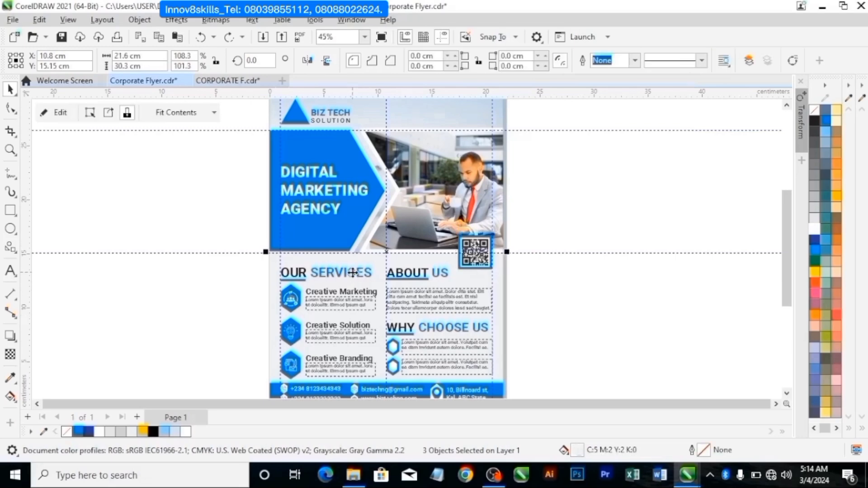
pyautogui.keyDown('ctrl'); pyautogui.click(324, 276); pyautogui.keyUp('ctrl')
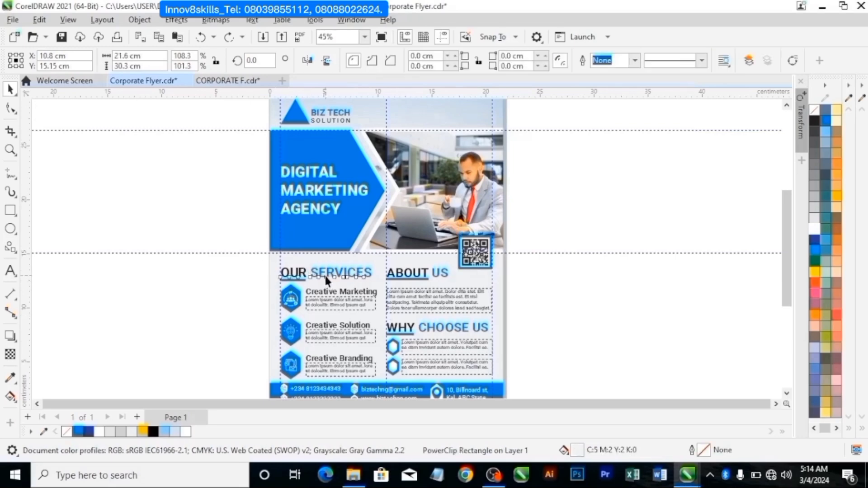
pyautogui.keyDown('shift'); pyautogui.click(423, 273); pyautogui.keyUp('shift')
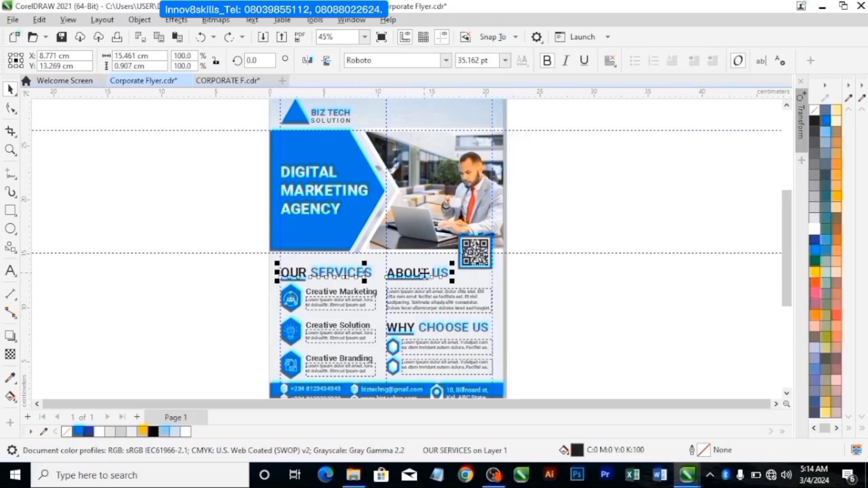
pyautogui.keyDown('shift'); pyautogui.click(428, 327); pyautogui.keyUp('shift')
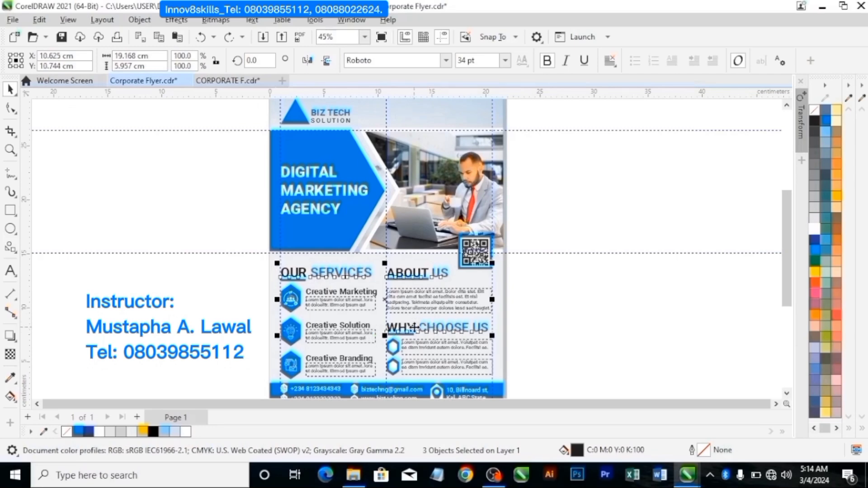
pyautogui.rightClick(414, 326)
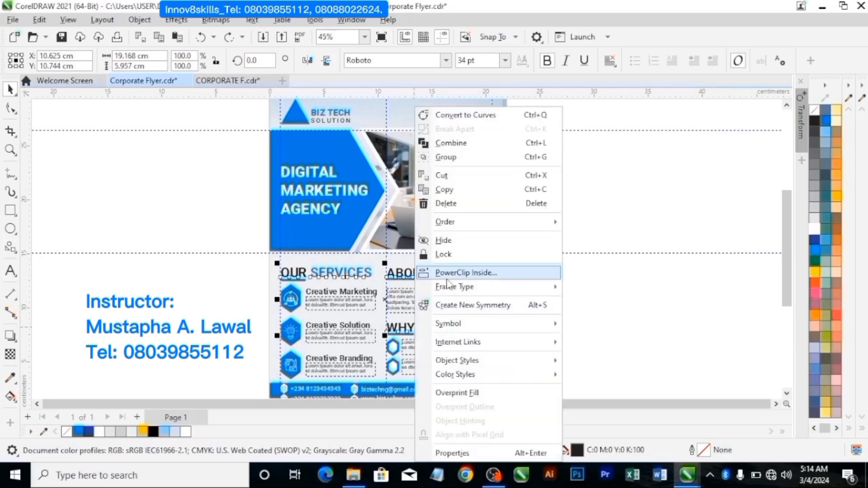
pyautogui.click(457, 196)
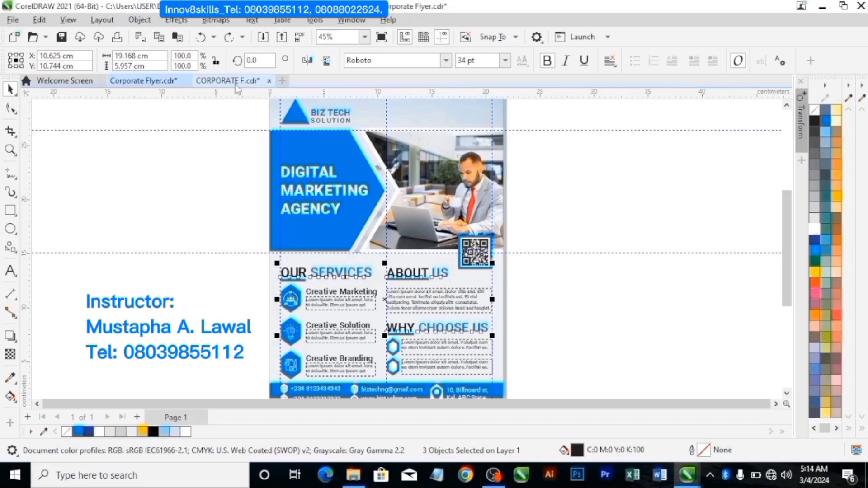
pyautogui.click(163, 193)
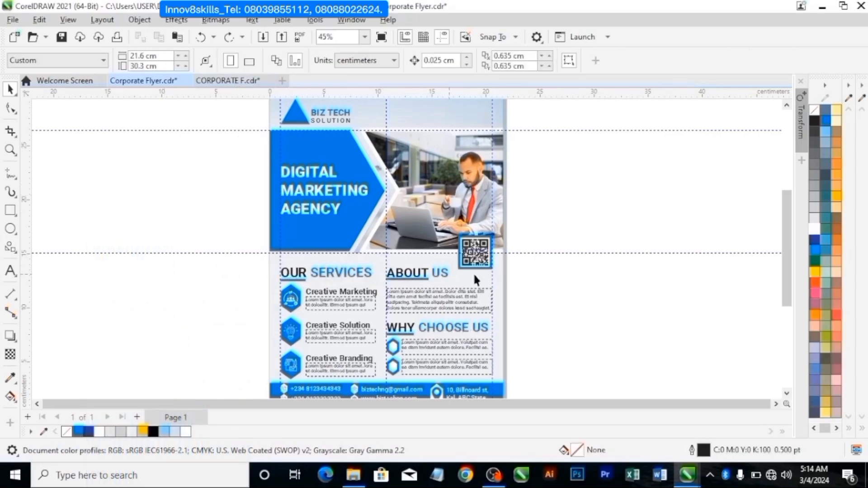
pyautogui.moveTo(575, 330); pyautogui.dragTo(514, 347)
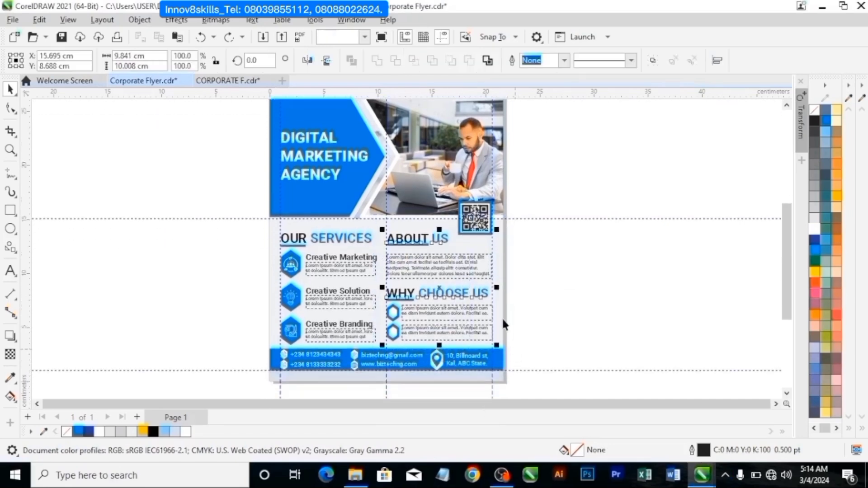
pyautogui.rightClick(467, 283)
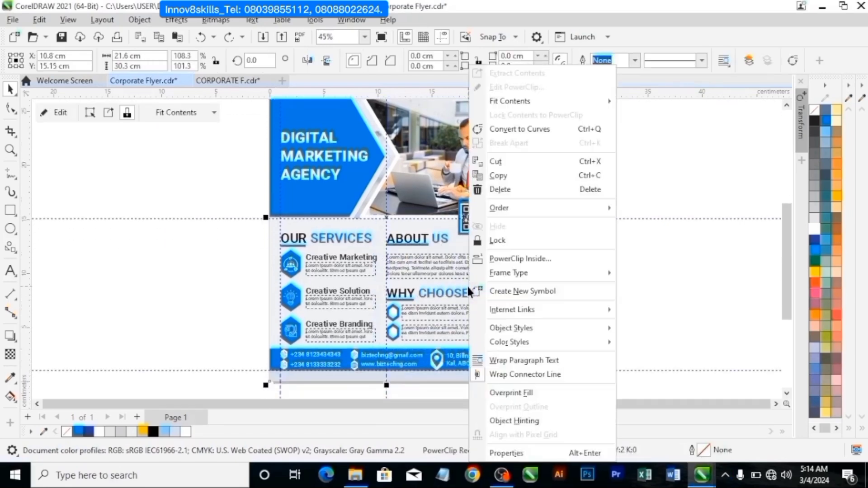
pyautogui.click(506, 177)
pyautogui.click(557, 257)
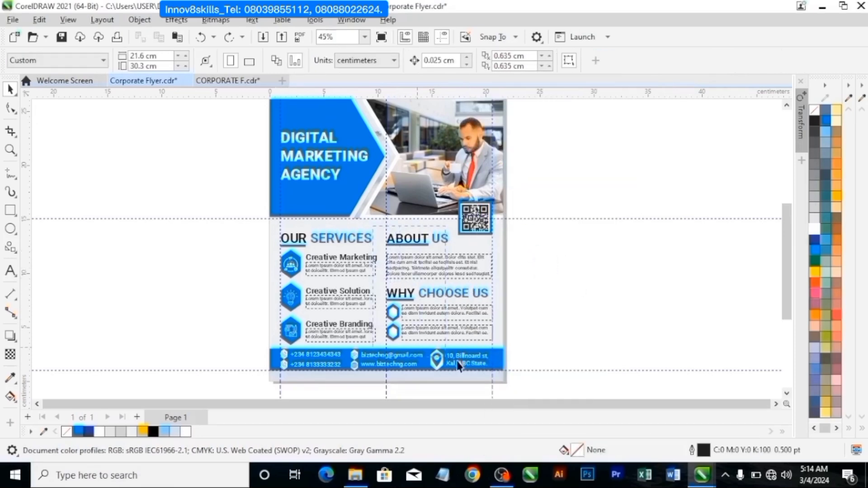
# Copy the complete ABOUT US and WHY CHOOSE US sections from Corporate Flyer.cdr and paste them into CORPORATE F.cdr.
pyautogui.moveTo(521, 353); pyautogui.dragTo(380, 226)
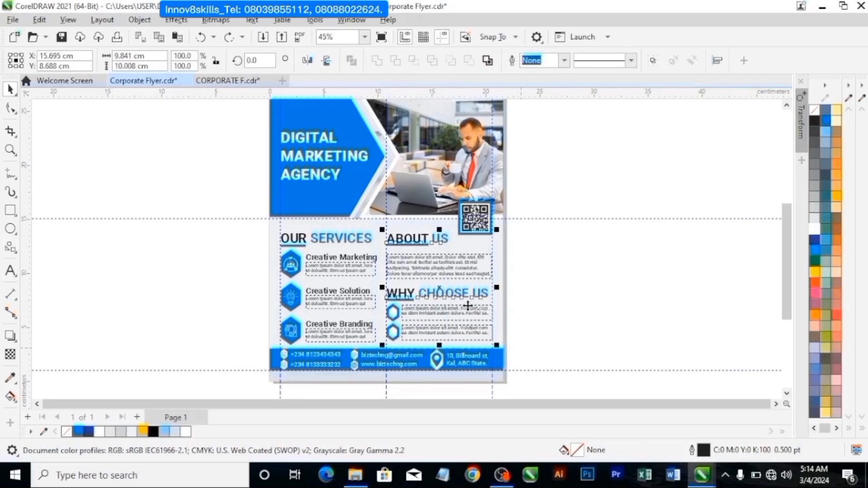
pyautogui.rightClick(460, 294)
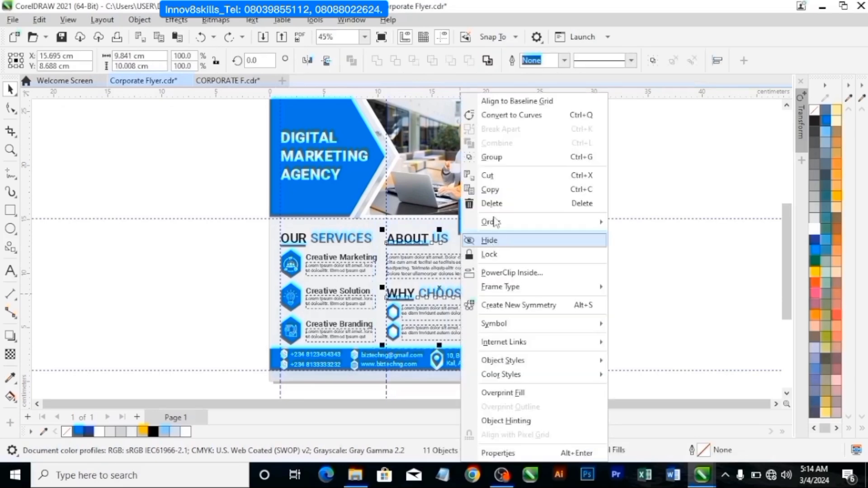
pyautogui.click(495, 189)
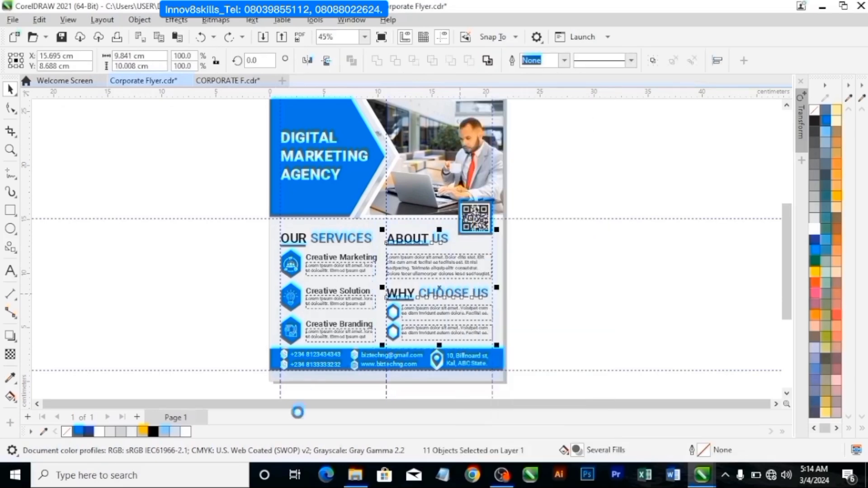
pyautogui.click(220, 82)
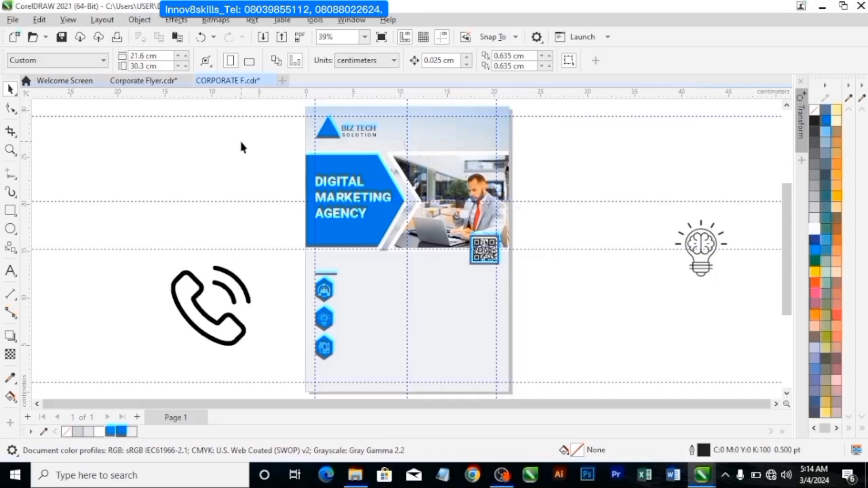
pyautogui.hotkey('ctrl', 'v')
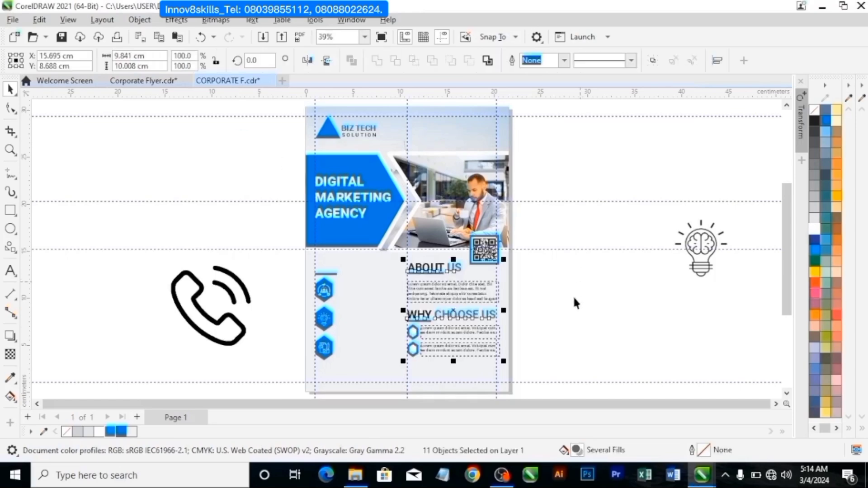
pyautogui.click(574, 294)
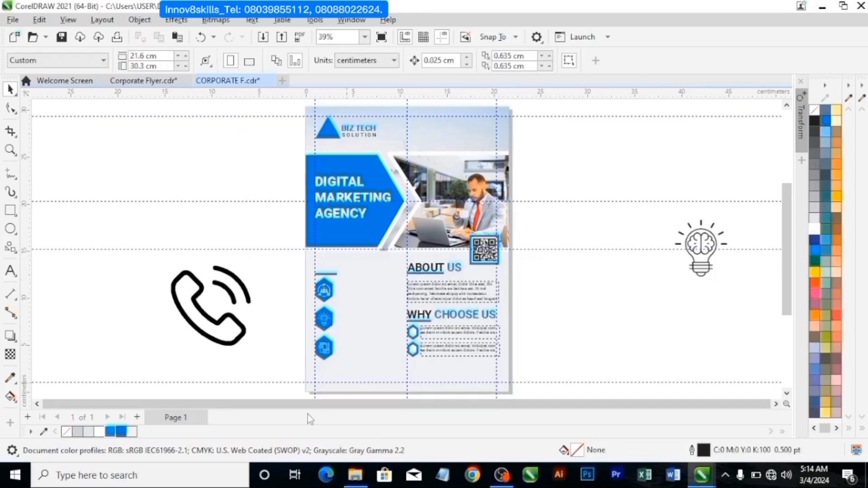
# Copy the Creative Marketing, Creative Solution and Creative Branding titles together with their description texts in Corporate Flyer.cdr.
pyautogui.click(144, 80)
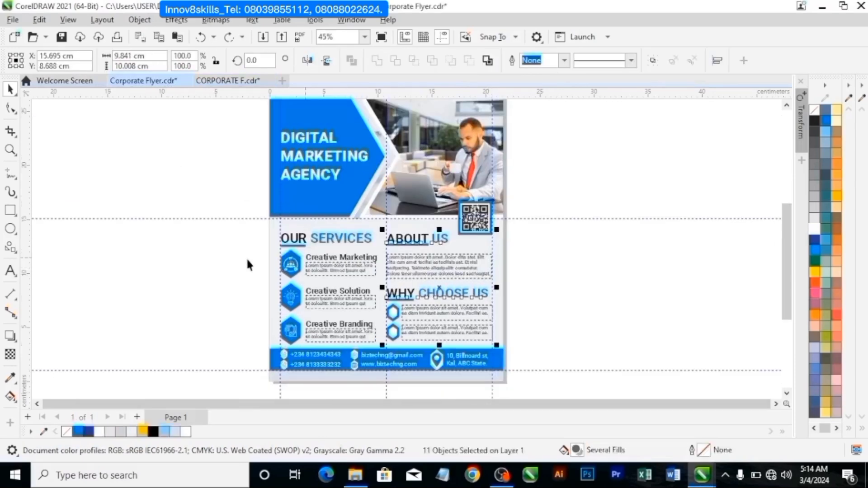
pyautogui.click(330, 261)
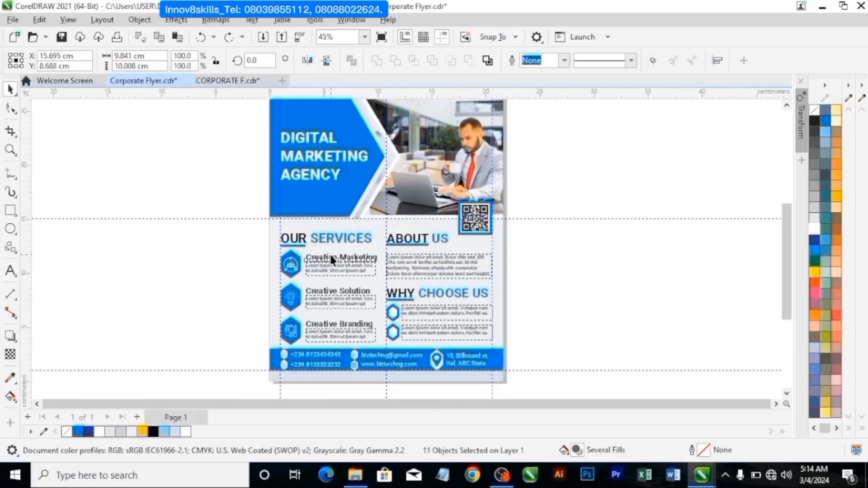
pyautogui.keyDown('shift'); pyautogui.click(338, 270); pyautogui.keyUp('shift')
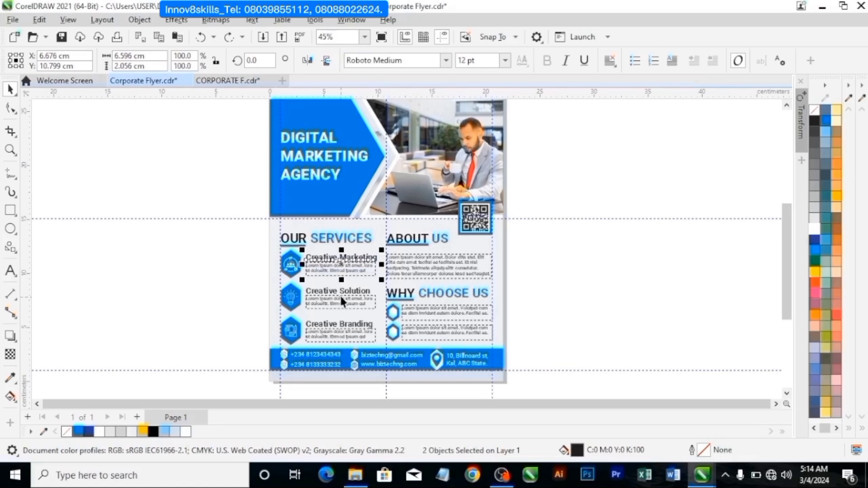
pyautogui.keyDown('shift'); pyautogui.click(340, 294); pyautogui.keyUp('shift')
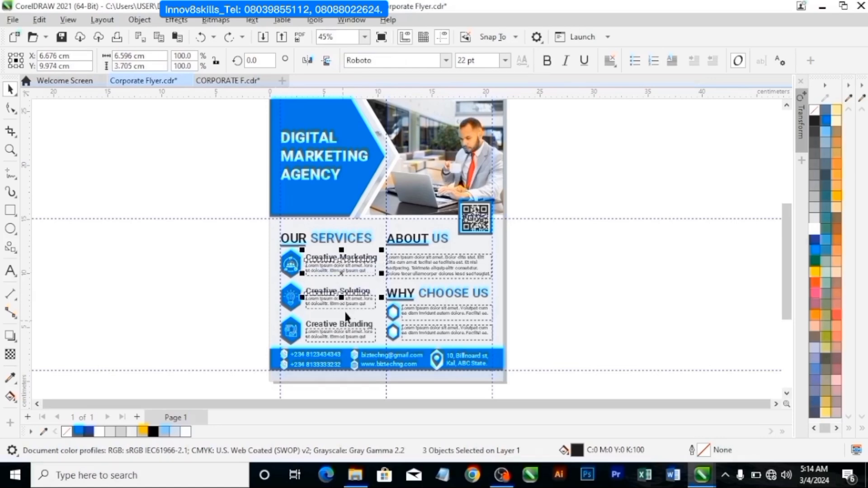
pyautogui.keyDown('shift'); pyautogui.click(344, 305); pyautogui.keyUp('shift')
pyautogui.keyDown('shift'); pyautogui.click(354, 324); pyautogui.keyUp('shift')
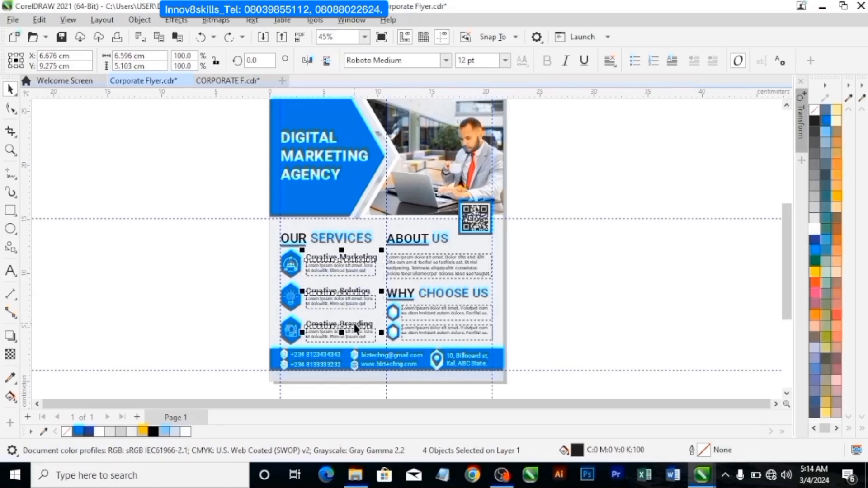
pyautogui.keyDown('shift'); pyautogui.click(354, 334); pyautogui.keyUp('shift')
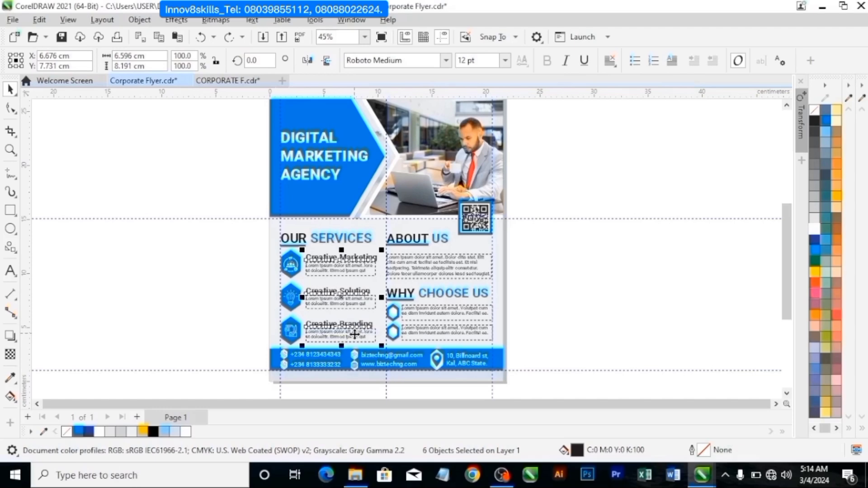
pyautogui.rightClick(354, 334)
pyautogui.click(375, 189)
# Paste the three service titles and descriptions beside the hexagon icons in CORPORATE F.cdr and deselect them.
pyautogui.click(227, 80)
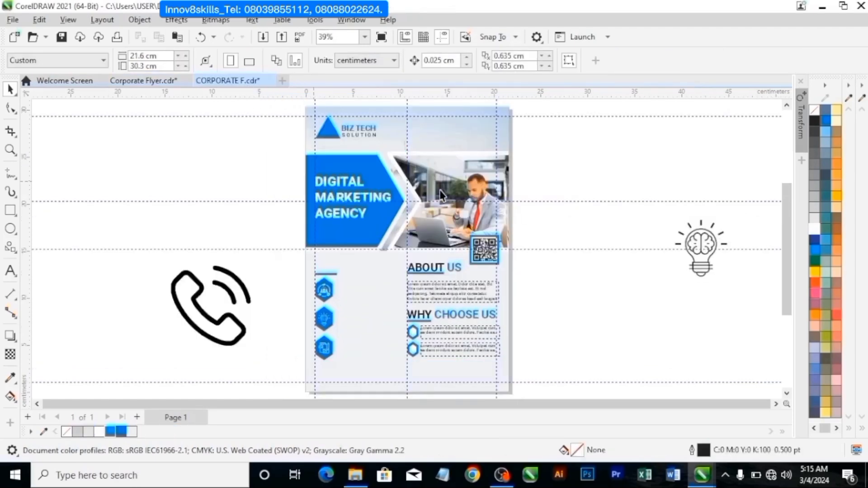
pyautogui.rightClick(547, 153)
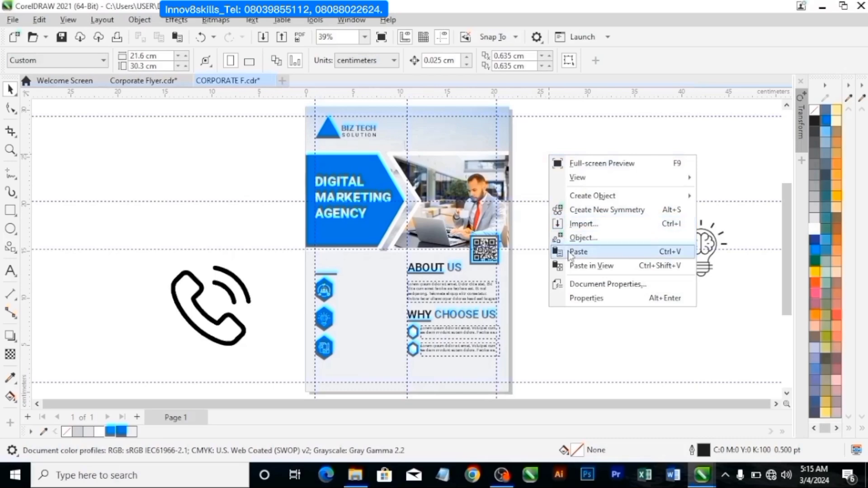
pyautogui.click(569, 253)
pyautogui.click(267, 258)
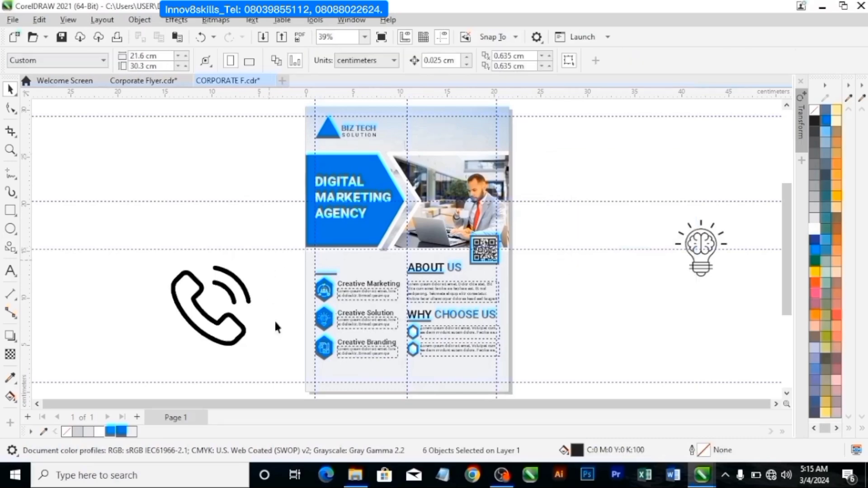
# Copy the OUR SERVICES heading from Corporate Flyer.cdr and paste it above the services list in CORPORATE F.cdr.
pyautogui.click(156, 82)
pyautogui.click(316, 238)
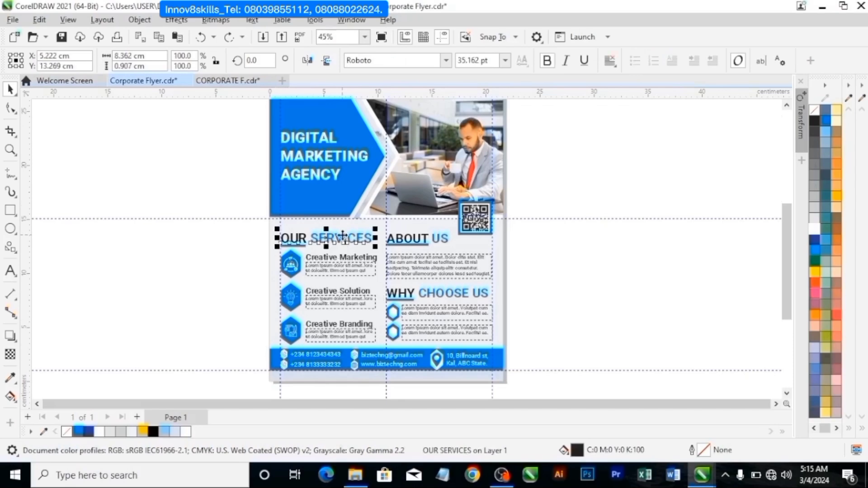
pyautogui.rightClick(342, 239)
pyautogui.click(372, 236)
pyautogui.click(211, 81)
pyautogui.hotkey('ctrl', 'v')
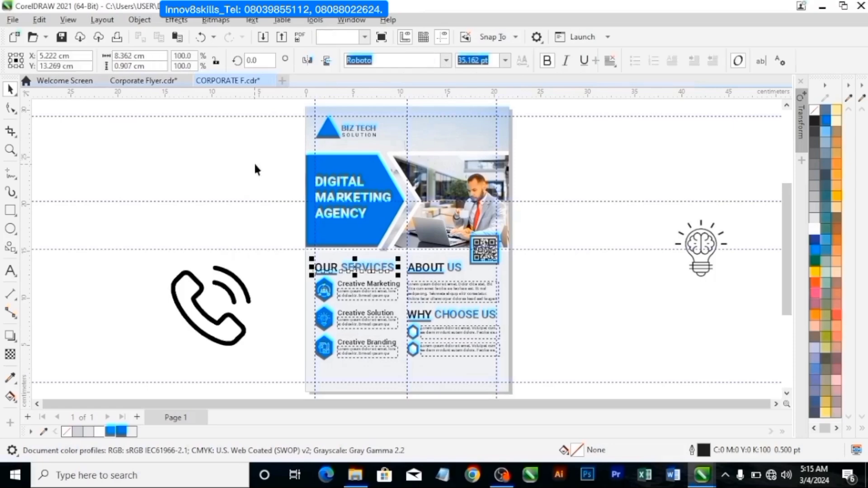
pyautogui.press('Escape')
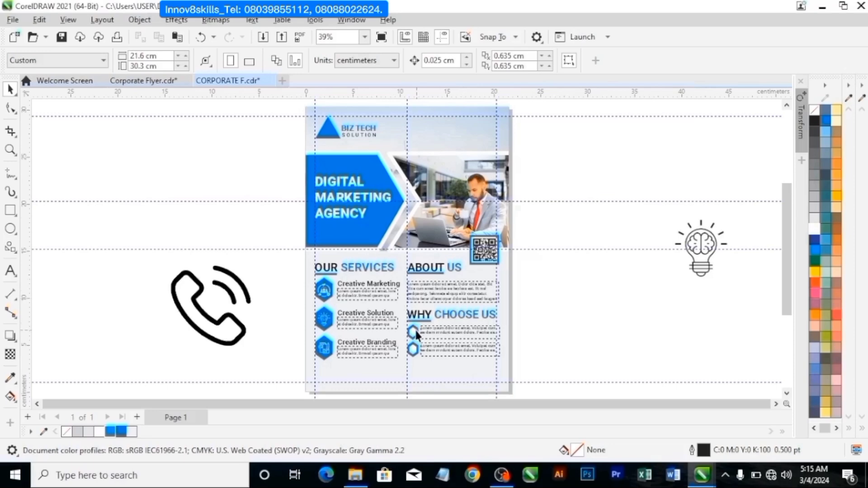
# Outline-trace the phone bitmap as line art, move the original bitmap away from the trace, and select the traced icon.
pyautogui.click(224, 296)
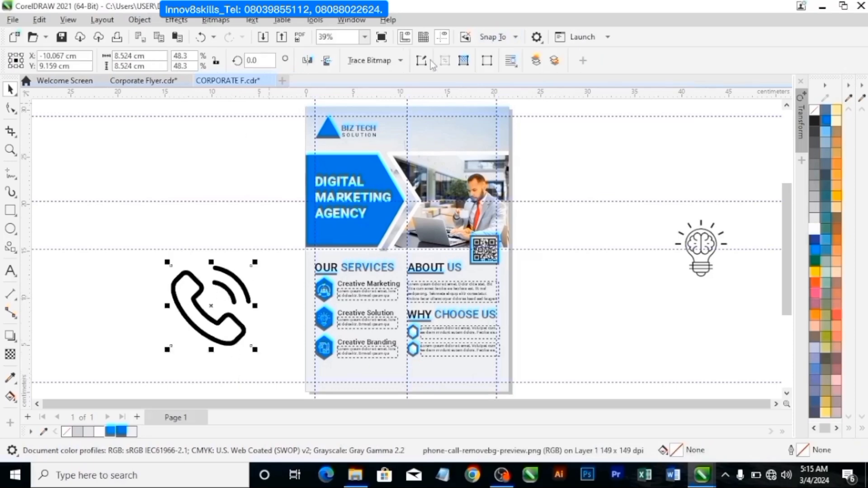
pyautogui.click(390, 62)
pyautogui.moveTo(392, 119)
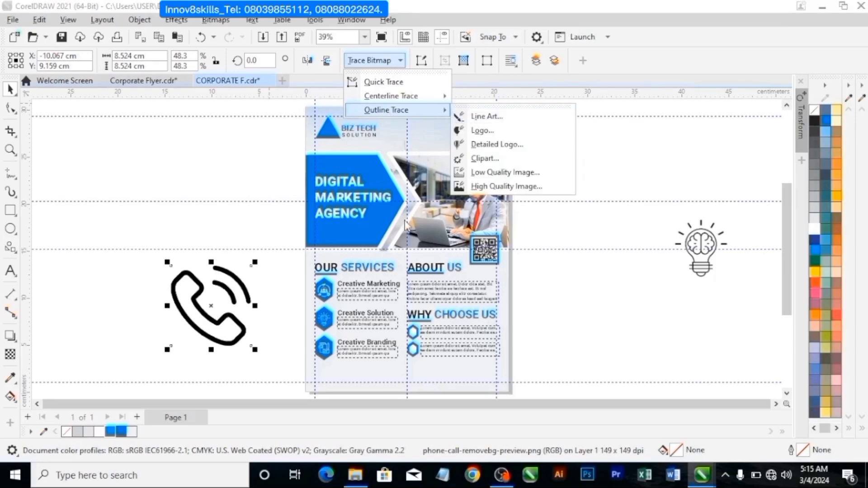
pyautogui.click(510, 118)
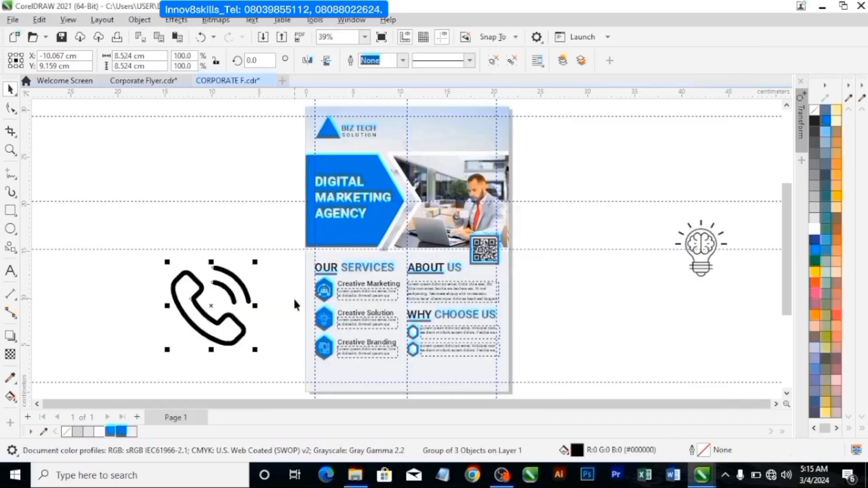
pyautogui.moveTo(208, 307); pyautogui.dragTo(94, 306)
pyautogui.click(214, 302)
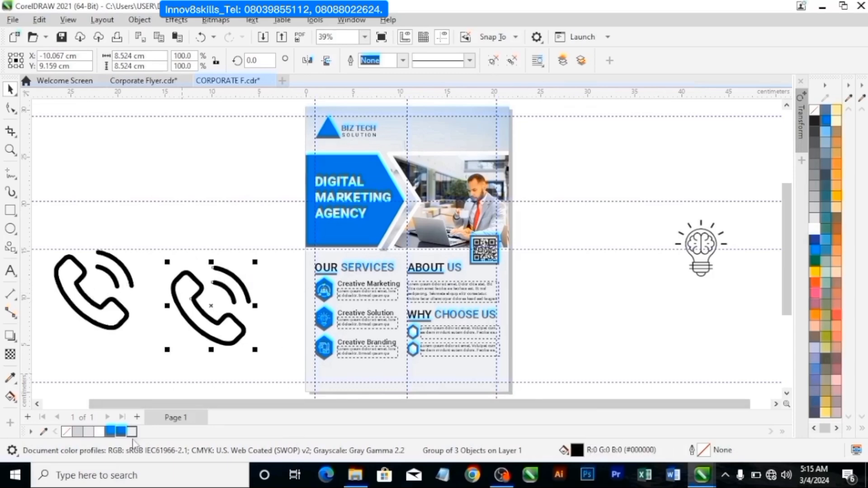
# Fill the traced phone icon with blue C100 M20 Y0 K0, undoing the trial of another fill colour.
pyautogui.click(120, 433)
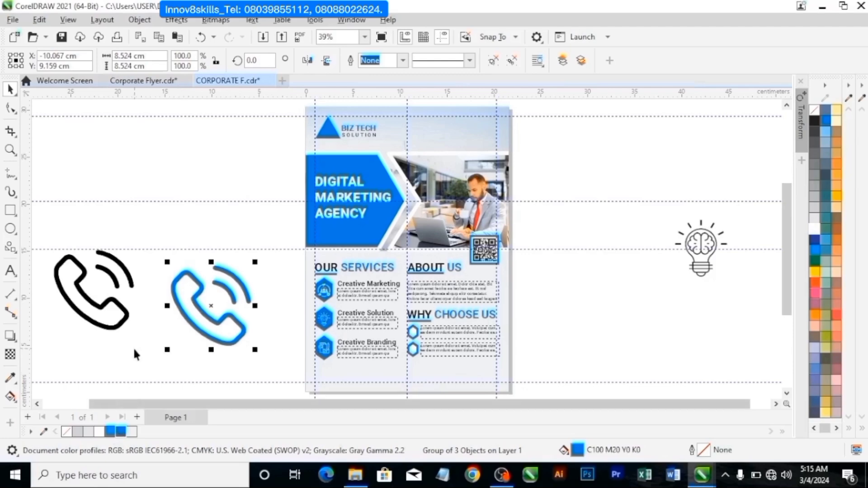
pyautogui.click(78, 431)
pyautogui.hotkey('ctrl', 'z')
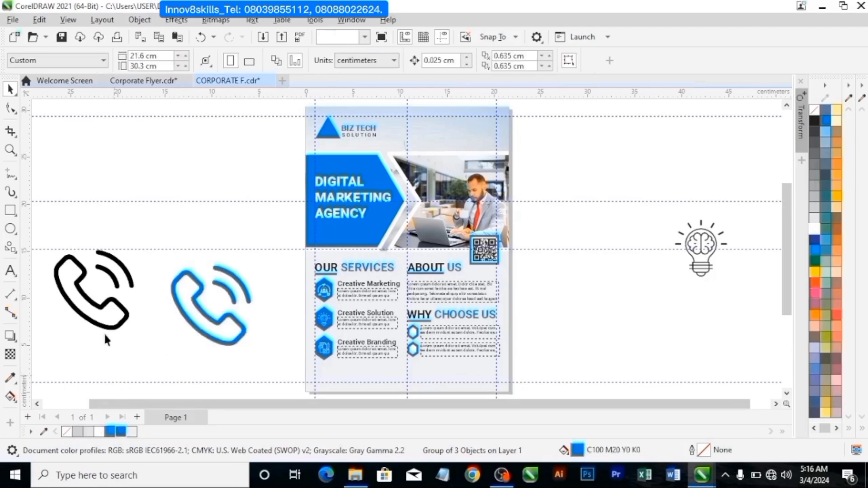
# Delete the original phone bitmap and the traced blue phone icon beside the flyer.
pyautogui.click(104, 332)
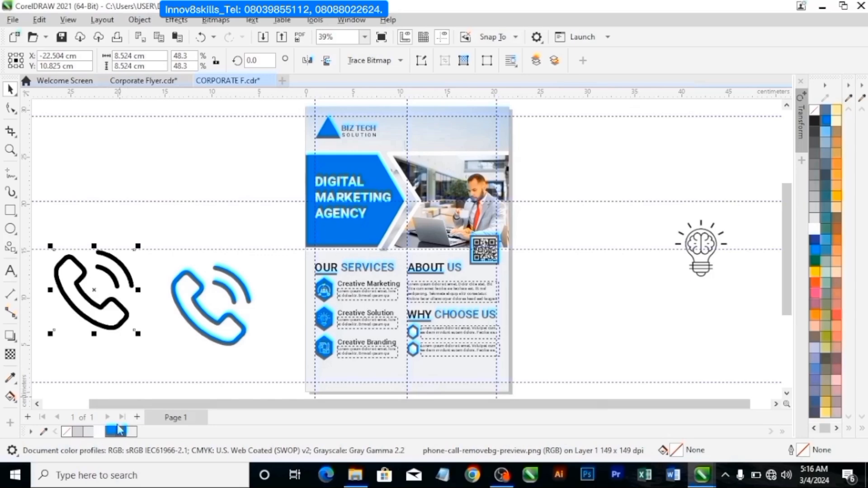
pyautogui.press('Delete')
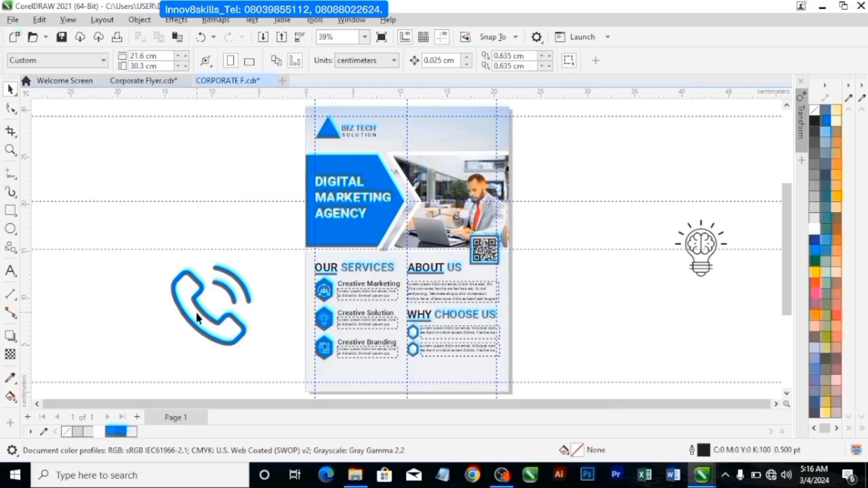
pyautogui.click(220, 318)
pyautogui.press('Delete')
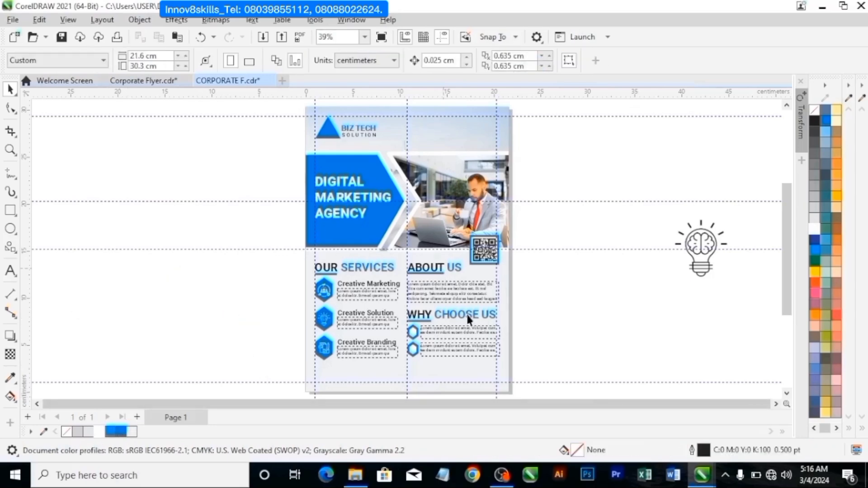
# After checking the footer in Corporate Flyer.cdr, draw a rectangle about 23.9 × 4.4 cm across the foot of CORPORATE F.cdr and nudge it down.
pyautogui.click(173, 84)
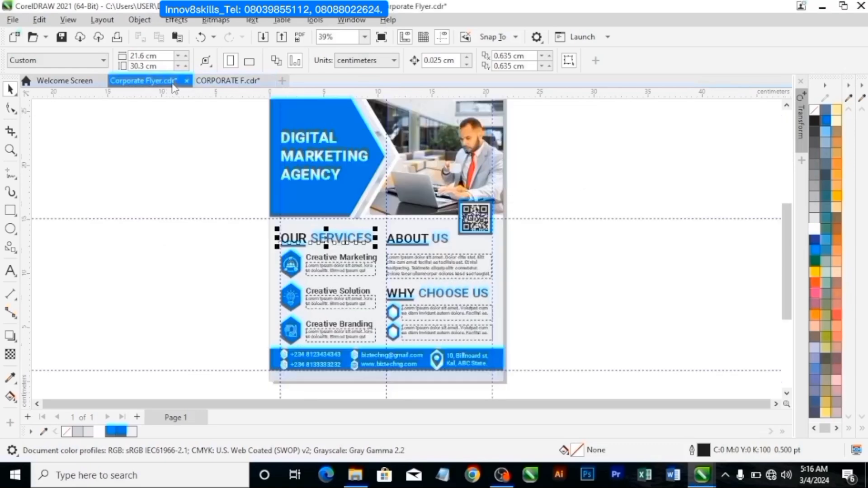
pyautogui.click(278, 362)
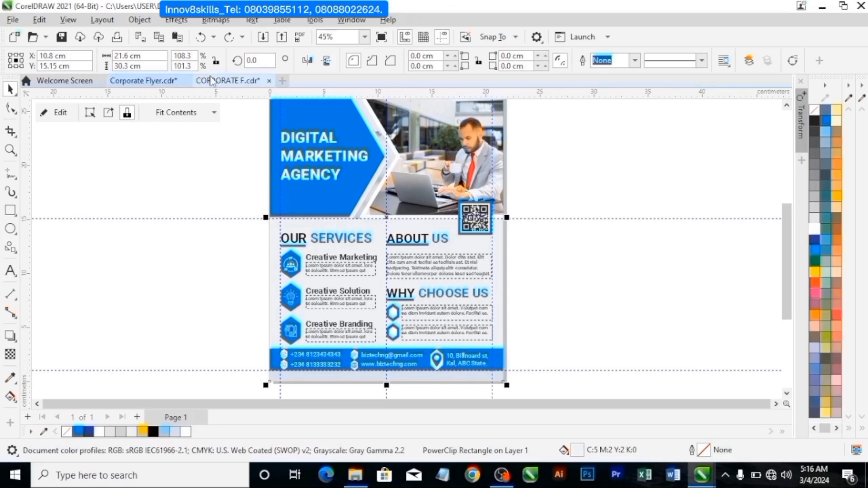
pyautogui.click(227, 80)
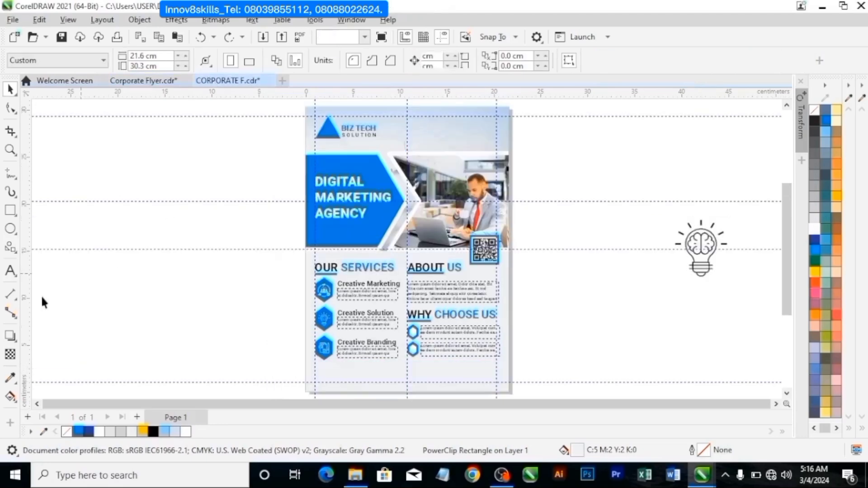
pyautogui.click(10, 210)
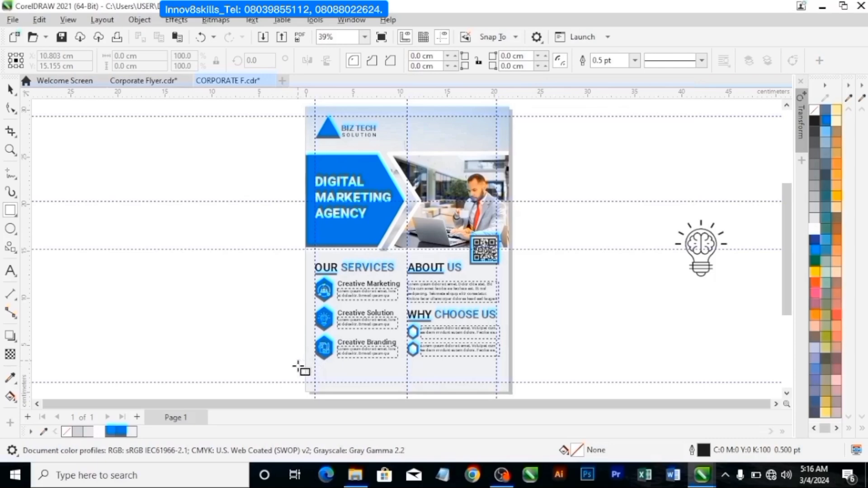
pyautogui.moveTo(298, 367); pyautogui.dragTo(523, 362)
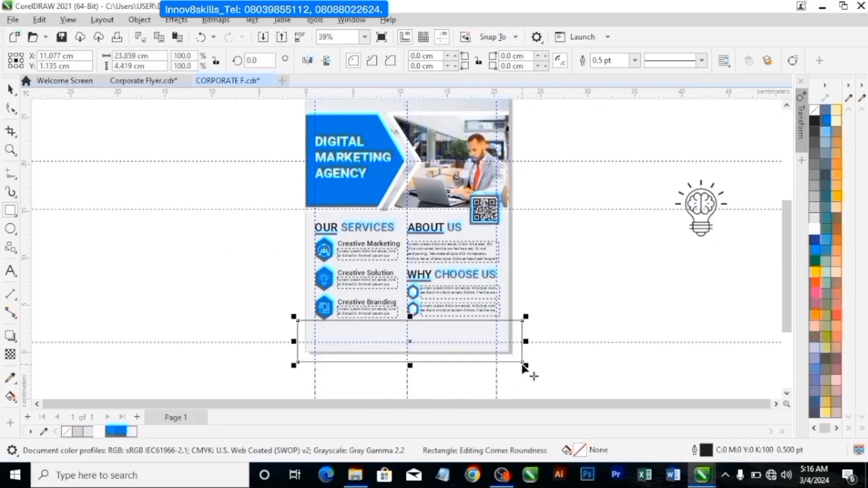
pyautogui.press('Down')
pyautogui.press('Down')
pyautogui.press('Down')
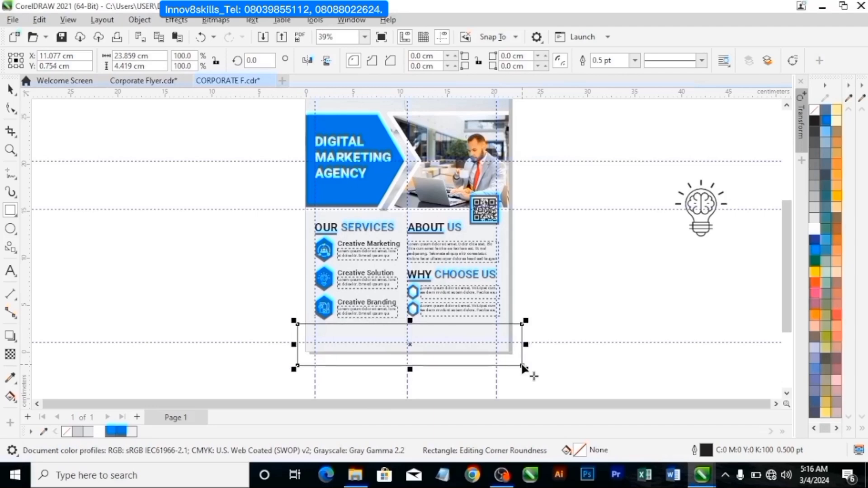
pyautogui.press('Down')
pyautogui.press('Down')
pyautogui.press('Down')
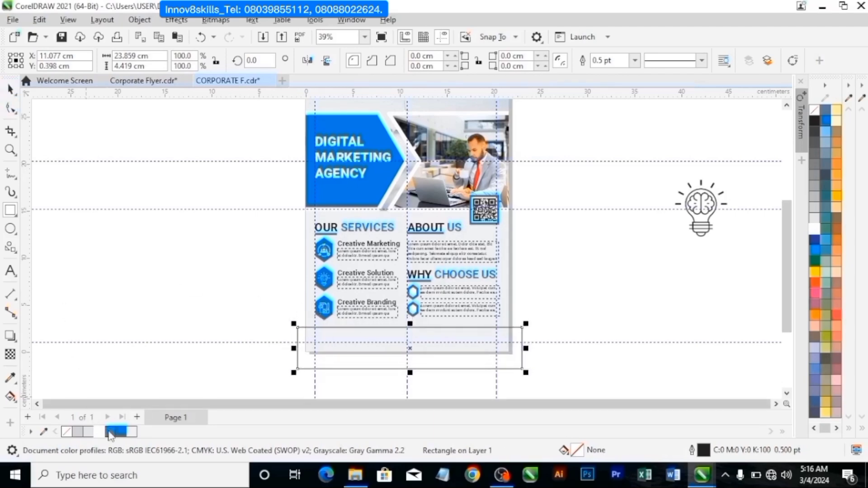
# Fill the footer rectangle with blue C100 M20 Y0 K0 and remove its outline.
pyautogui.click(120, 431)
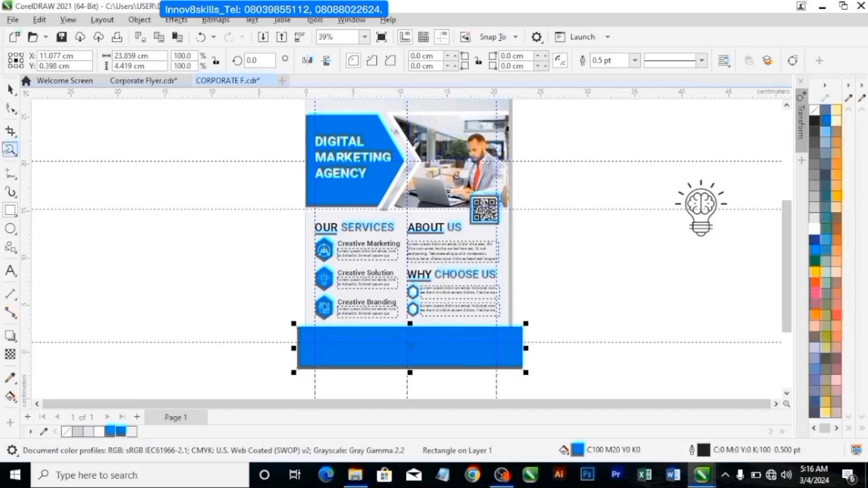
pyautogui.rightClick(68, 435)
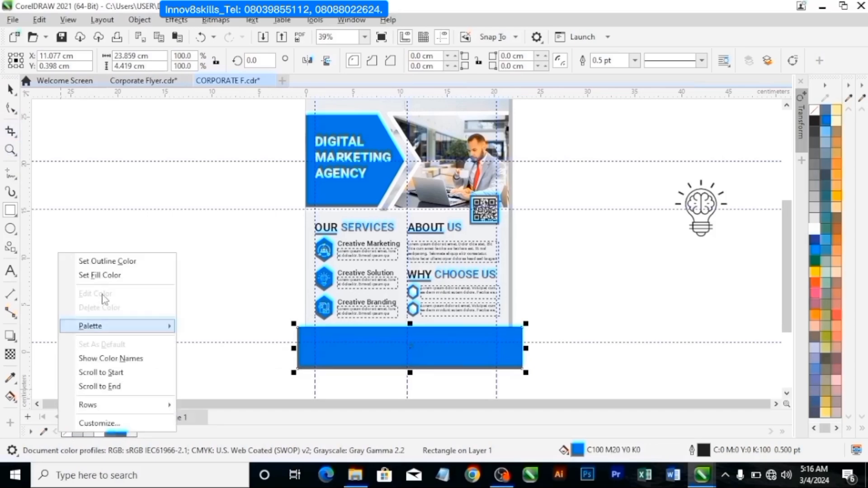
pyautogui.click(113, 261)
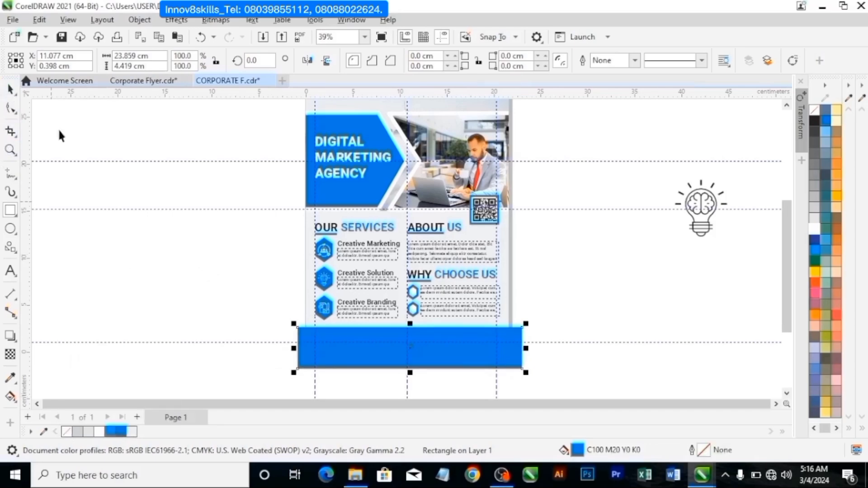
# PowerClip the blue footer rectangle inside the flyer's background page rectangle.
pyautogui.press('space')
pyautogui.rightClick(347, 348)
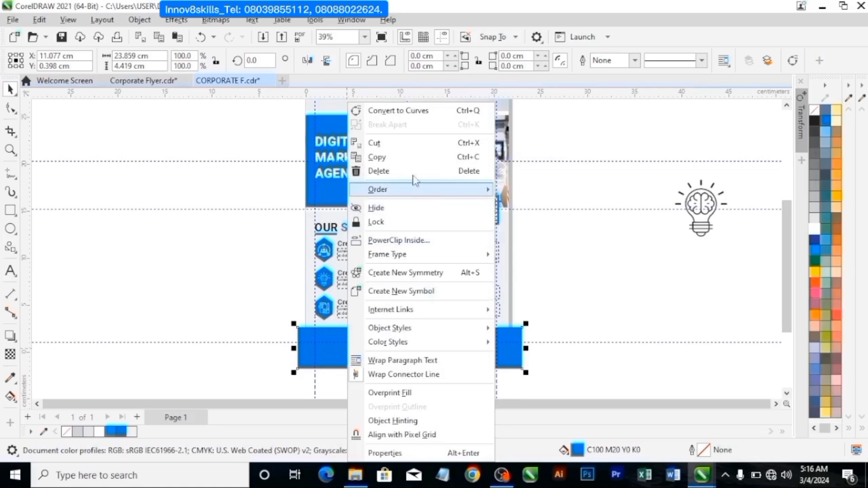
pyautogui.click(506, 295)
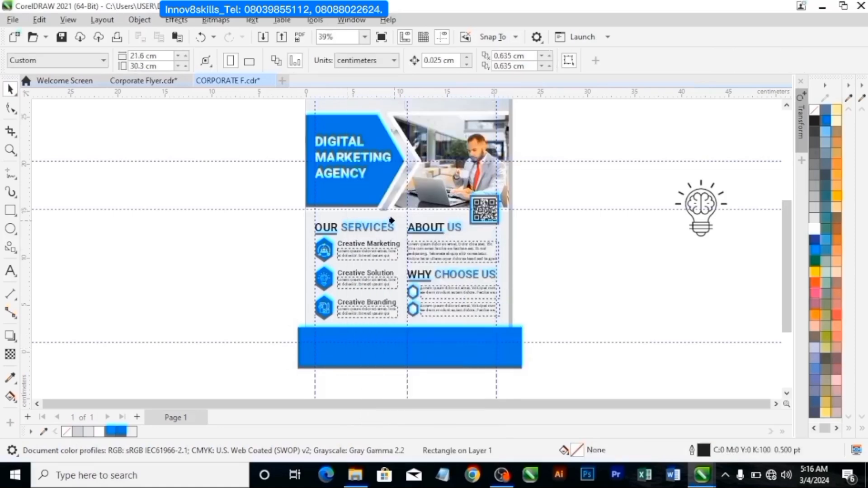
pyautogui.click(391, 220)
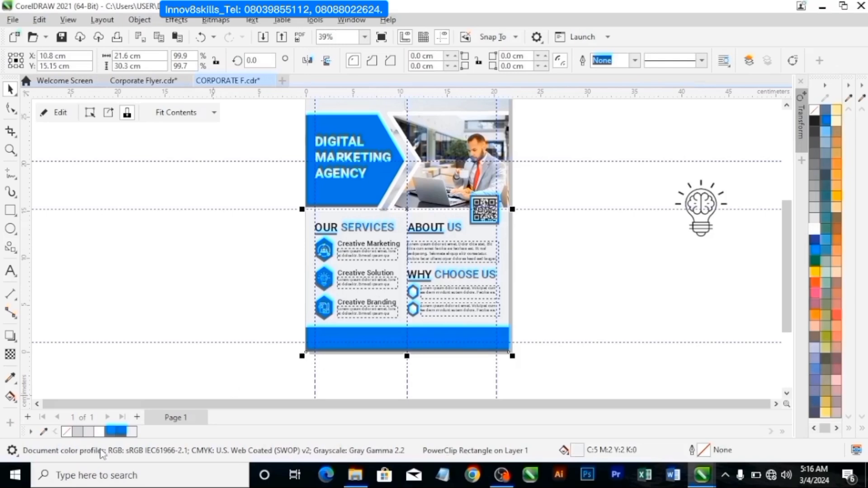
# Open the background's PowerClip contents for editing and draw a horizontal line about 26.6 cm long across the middle of the blue footer band.
pyautogui.click(144, 81)
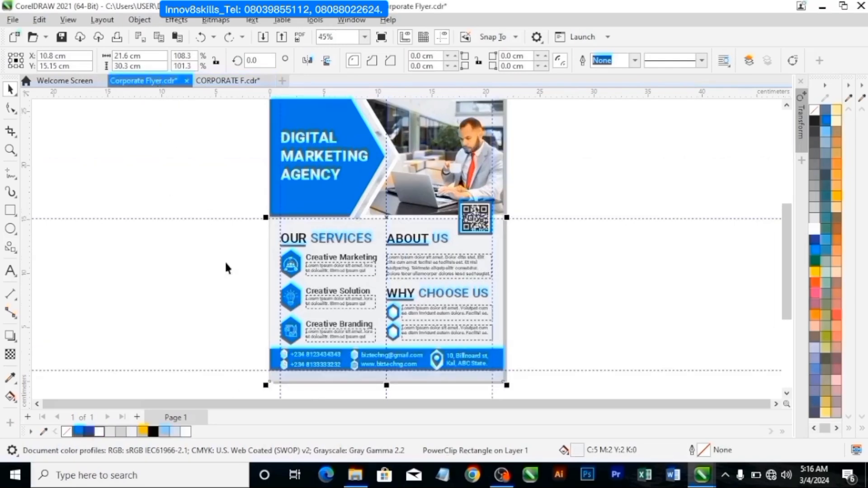
pyautogui.click(220, 81)
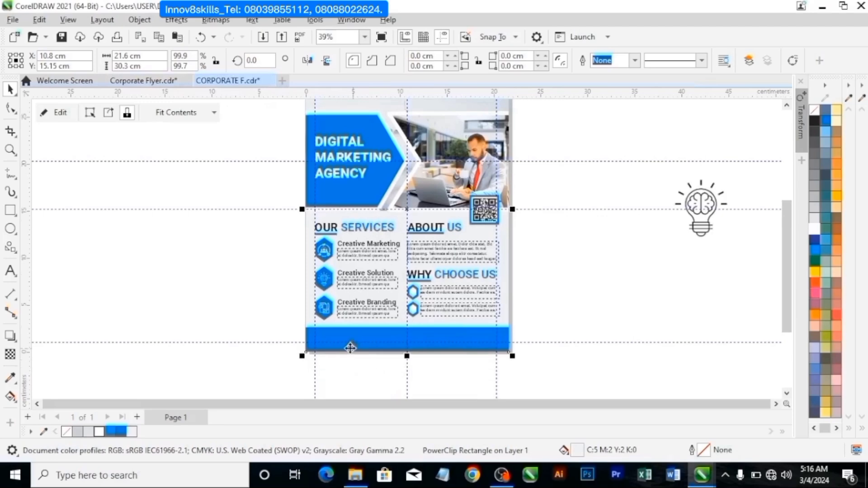
pyautogui.click(65, 113)
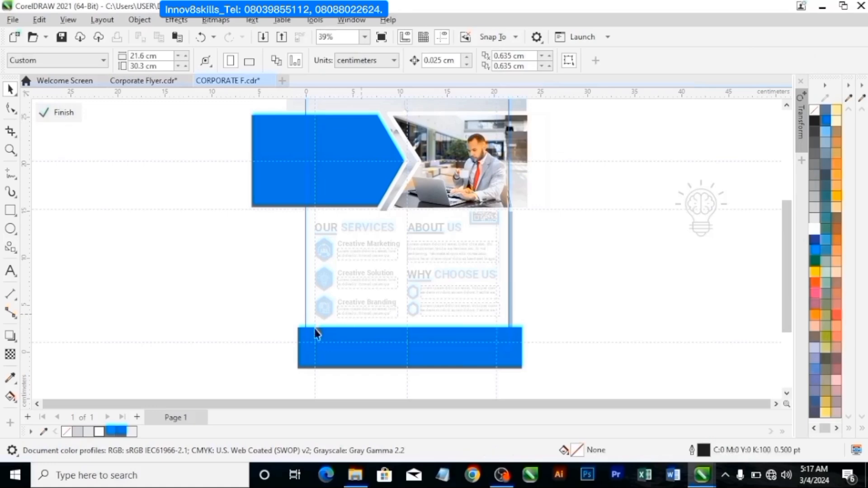
pyautogui.click(347, 352)
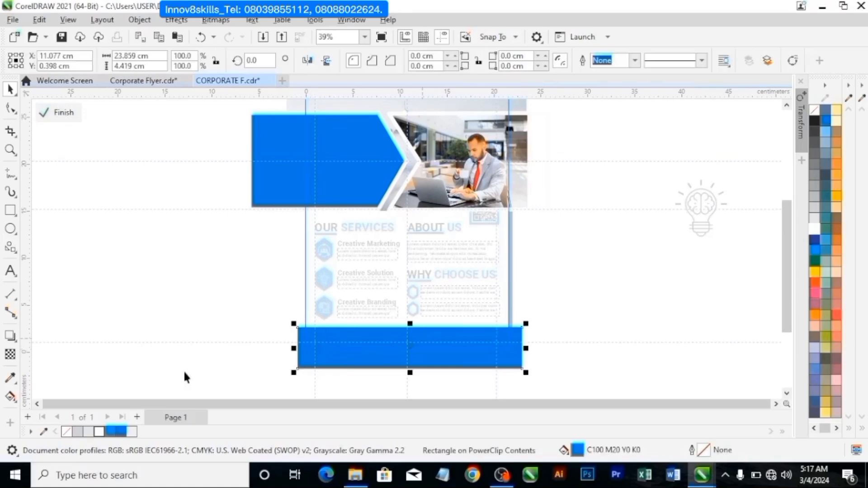
pyautogui.click(10, 173)
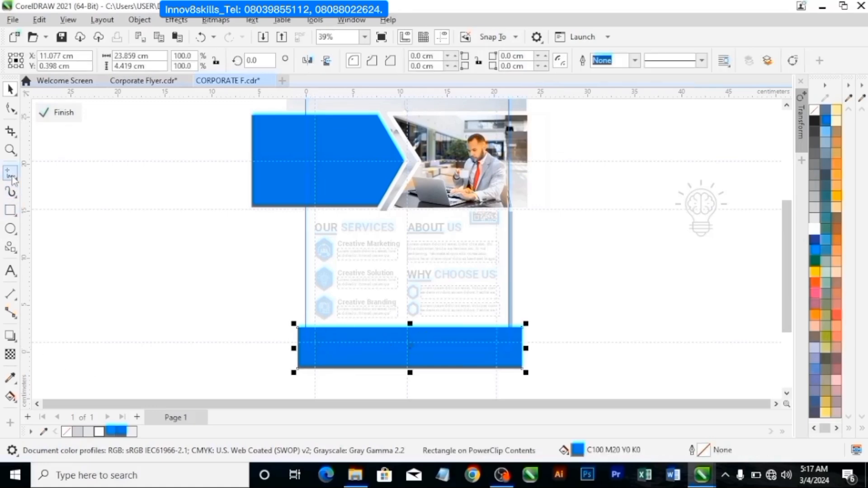
pyautogui.click(285, 348)
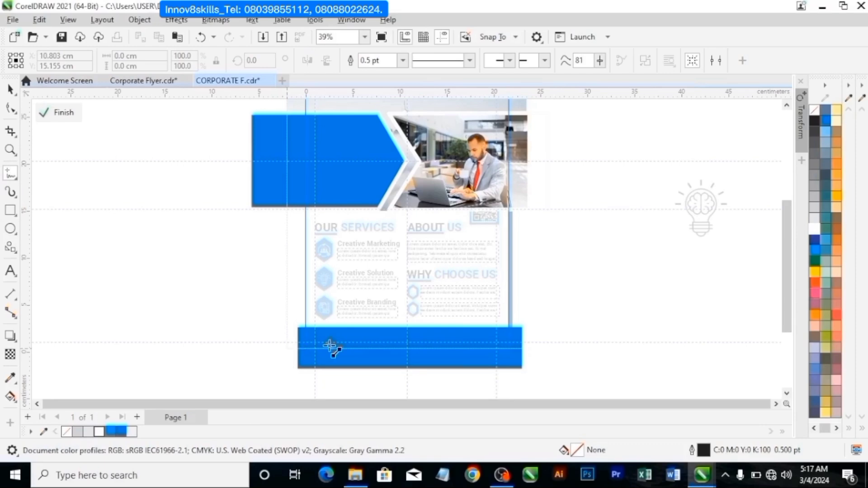
pyautogui.click(537, 348)
pyautogui.click(10, 89)
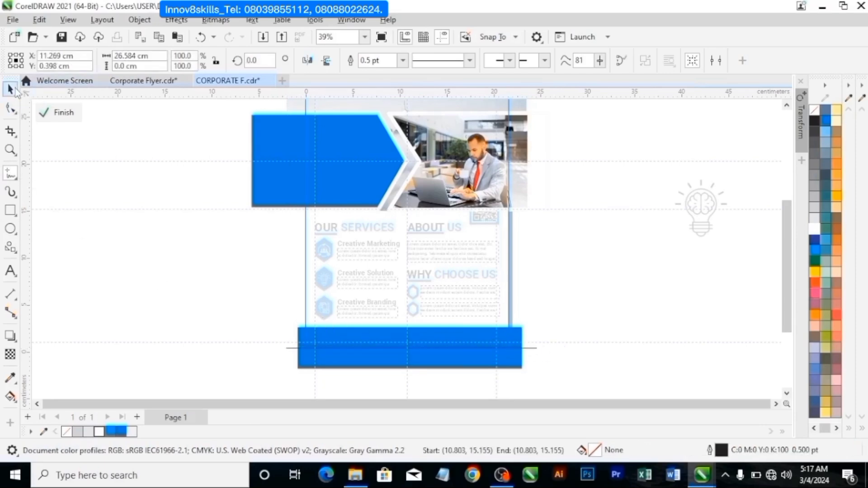
# Use Smart Fill to create a separate shape from the half of the footer band below the dividing line.
pyautogui.click(408, 345)
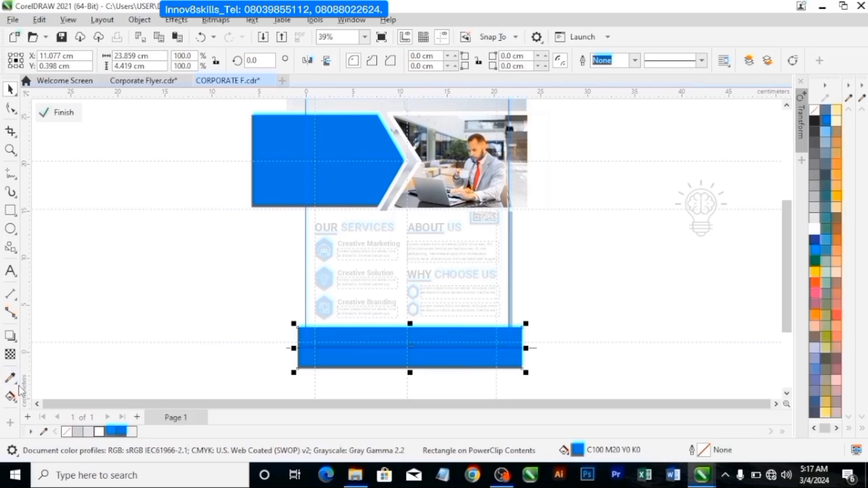
pyautogui.click(16, 400)
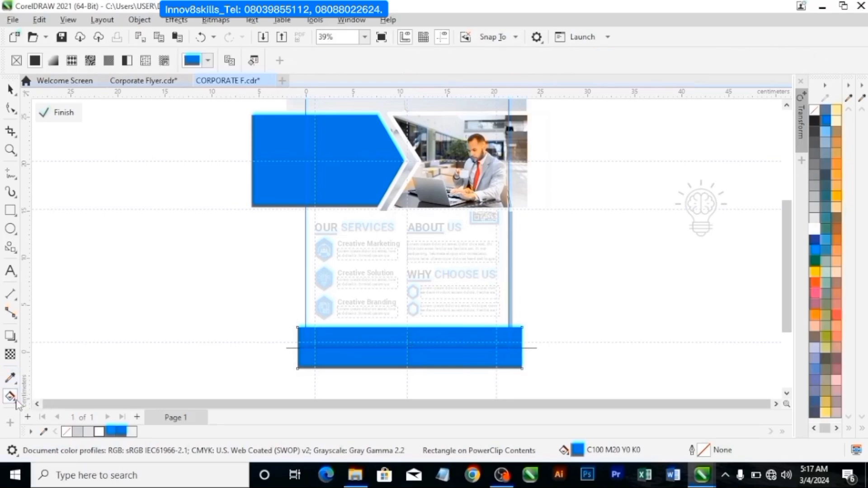
pyautogui.click(17, 404)
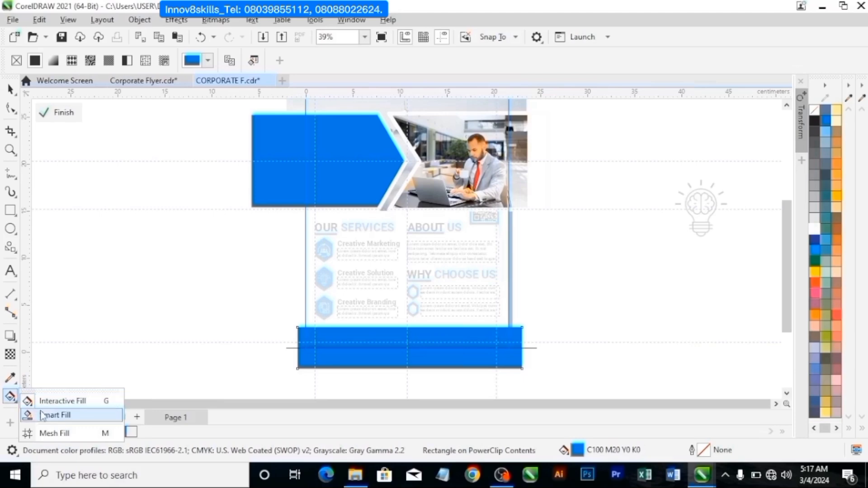
pyautogui.click(354, 357)
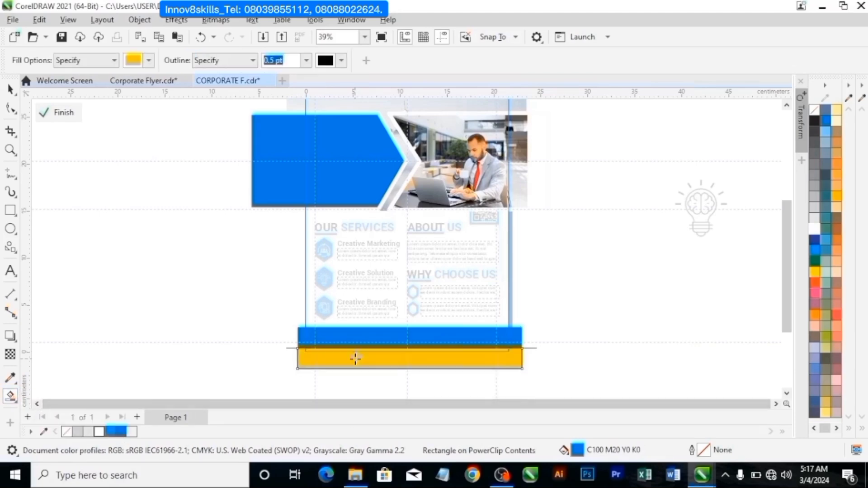
pyautogui.click(10, 89)
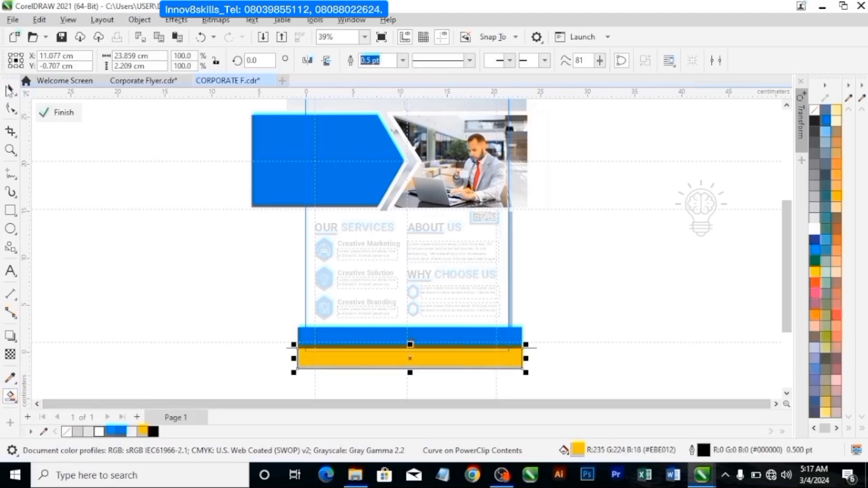
# Recolour the lower footer strip, trying light grey C5 M2 Y2 K0 before applying the sampled grey-blue C27 M16 Y13 K0.
pyautogui.click(132, 432)
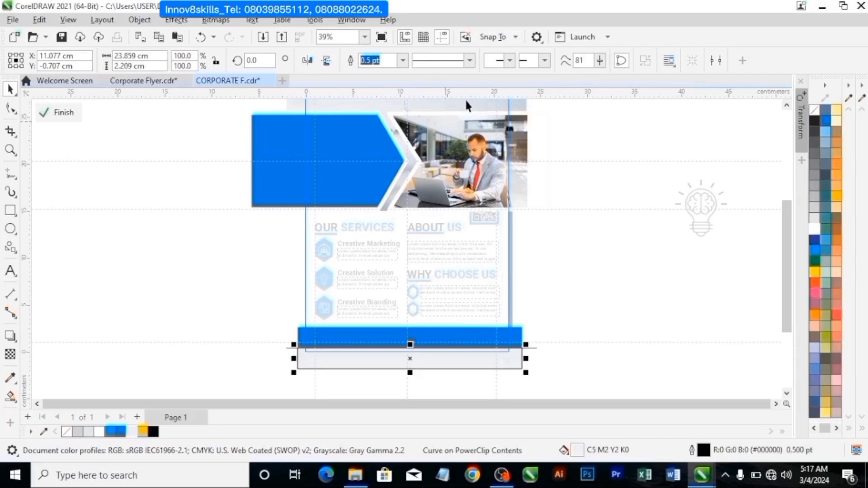
pyautogui.click(10, 378)
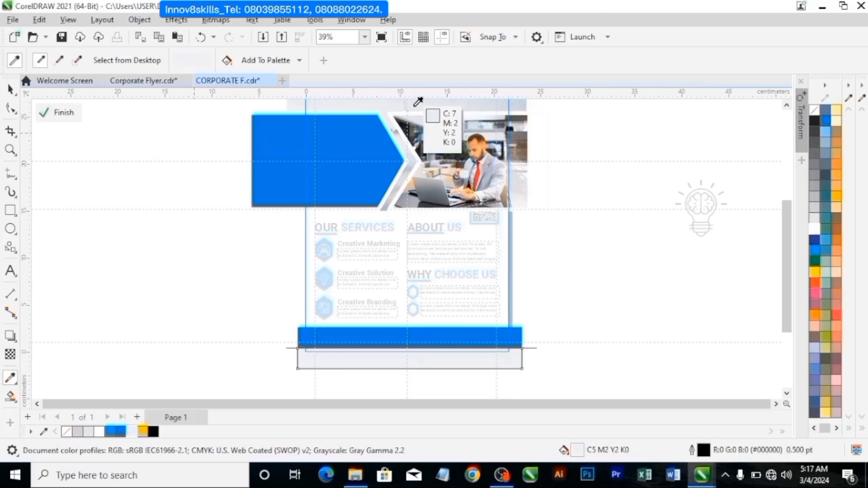
pyautogui.click(397, 227)
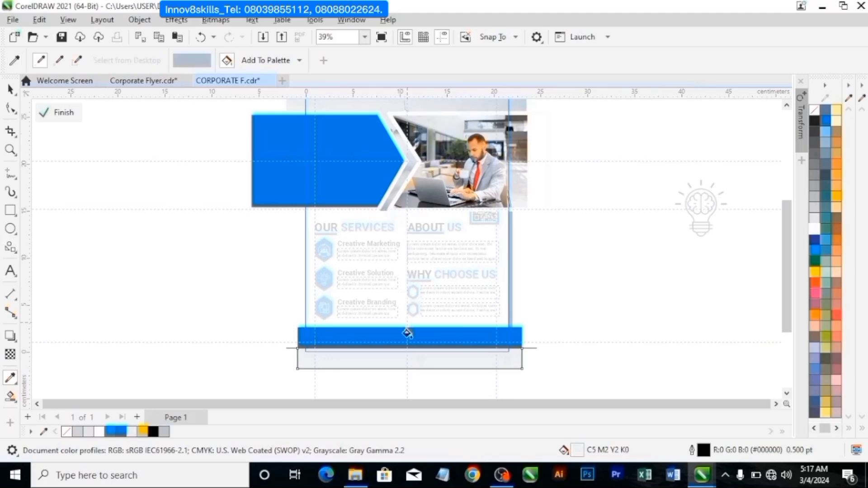
pyautogui.click(427, 360)
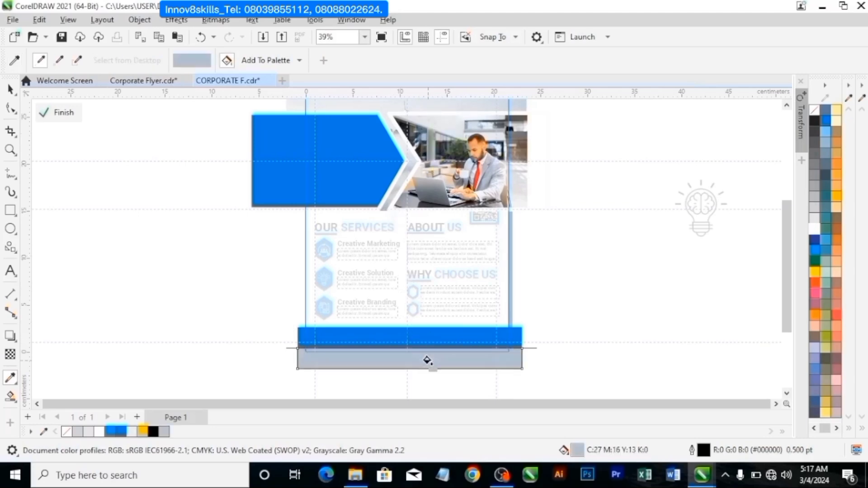
pyautogui.click(10, 90)
# Delete the horizontal dividing line across the footer and select the blue band together with the grey strip.
pyautogui.click(657, 346)
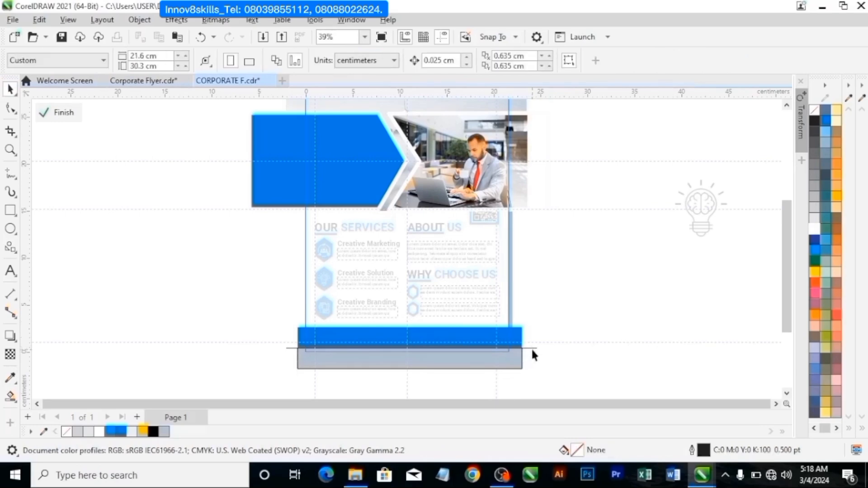
pyautogui.click(531, 348)
pyautogui.press('Escape')
pyautogui.scroll(-1, 383, 369)
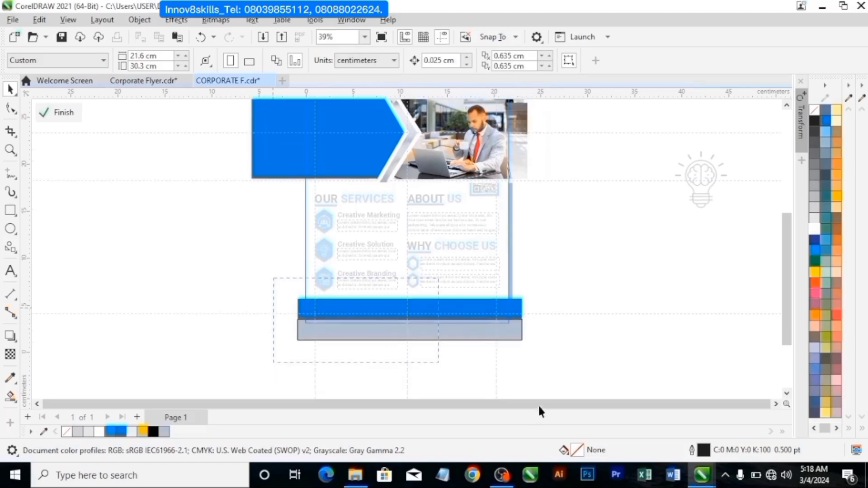
pyautogui.moveTo(277, 265); pyautogui.dragTo(580, 357)
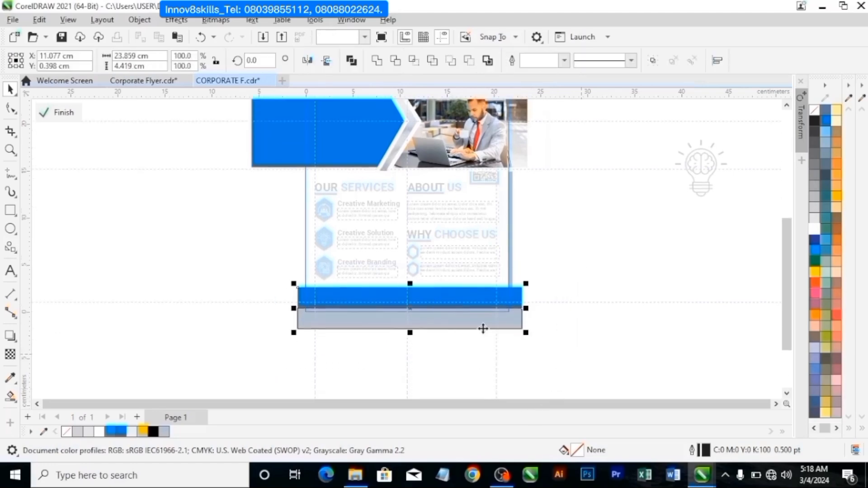
# Remove the outlines from the blue footer band and the grey strip and finish editing the background's PowerClip contents.
pyautogui.rightClick(67, 432)
pyautogui.click(104, 257)
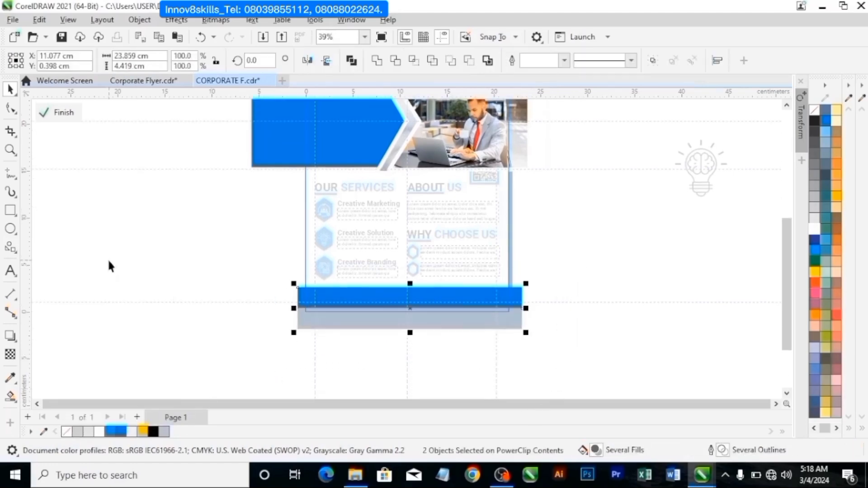
pyautogui.click(365, 37)
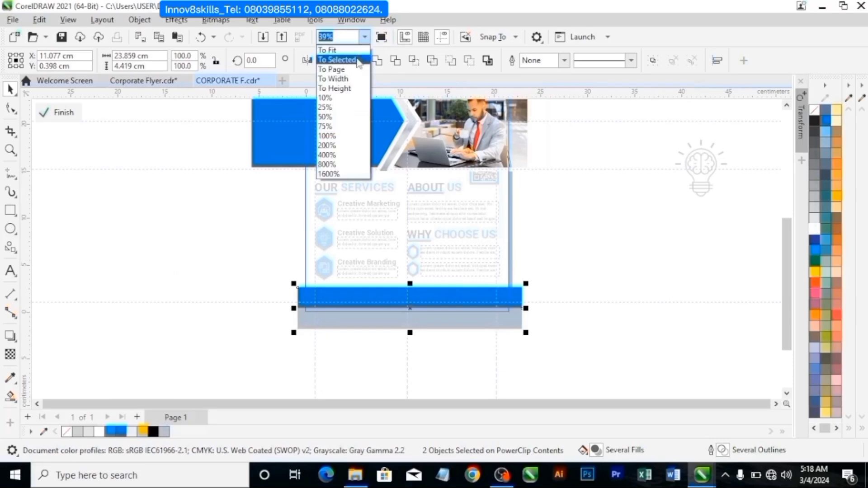
pyautogui.click(355, 71)
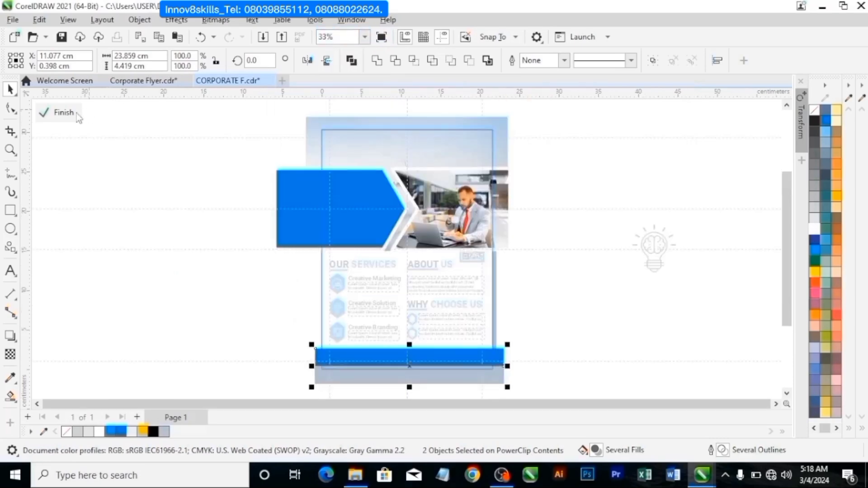
pyautogui.click(77, 113)
pyautogui.click(94, 217)
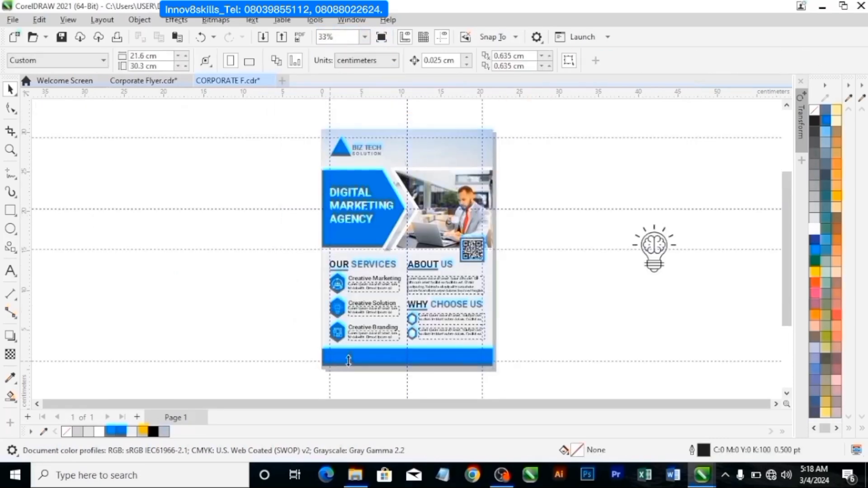
# Switch to Corporate Flyer.cdr and copy the footer's five white contact text objects (phones, e-mail, website and address) without their icons.
pyautogui.click(151, 84)
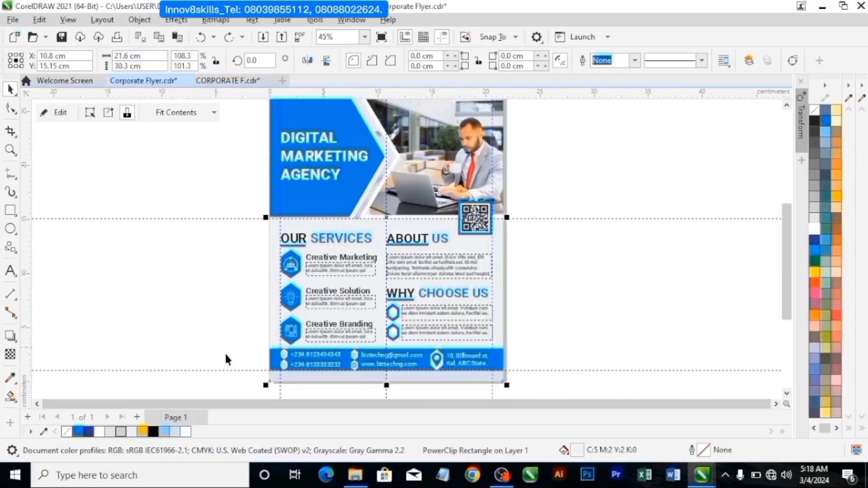
pyautogui.click(214, 326)
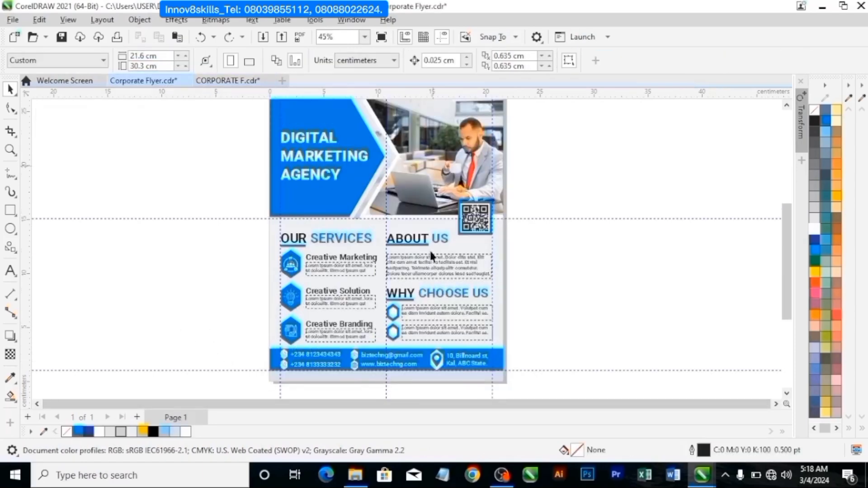
pyautogui.scroll(3, 248, 340)
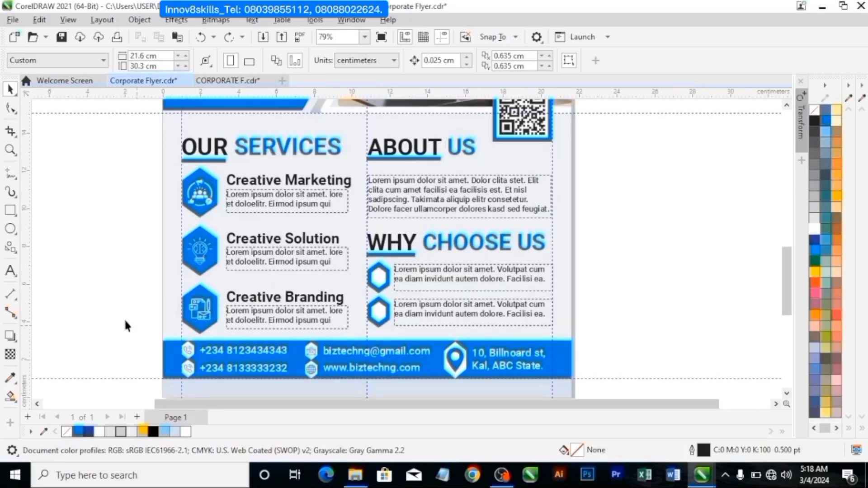
pyautogui.click(244, 361)
pyautogui.scroll(1, 248, 366)
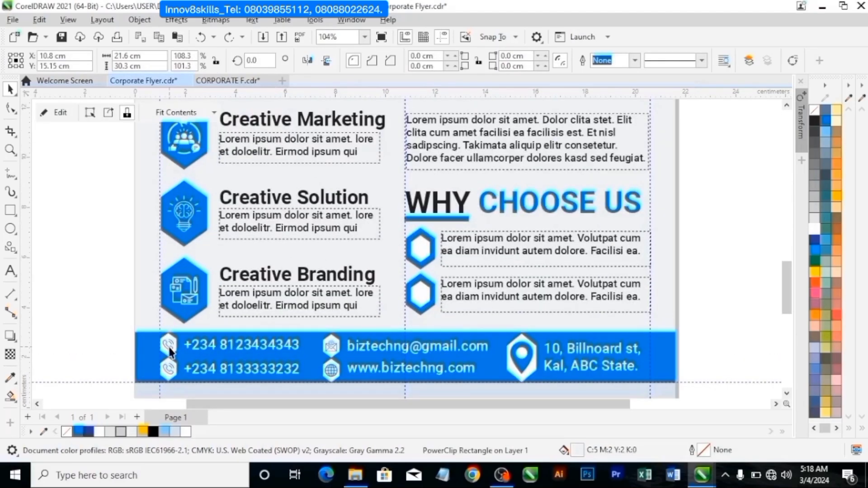
pyautogui.click(169, 351)
pyautogui.hotkey('ctrl', 'u')
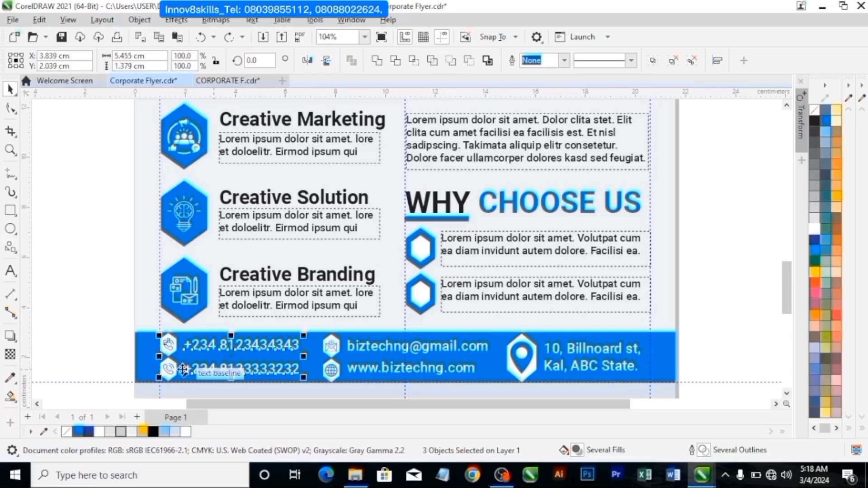
pyautogui.moveTo(182, 369); pyautogui.dragTo(183, 368)
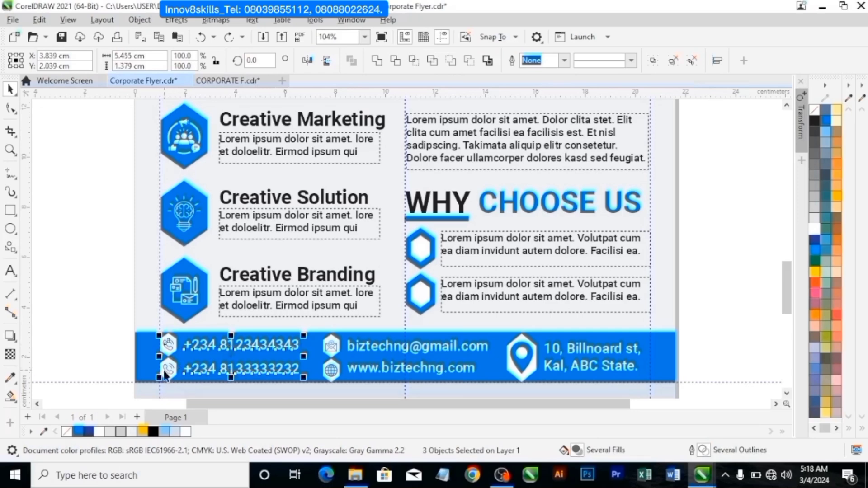
pyautogui.keyDown('shift'); pyautogui.click(393, 353); pyautogui.keyUp('shift')
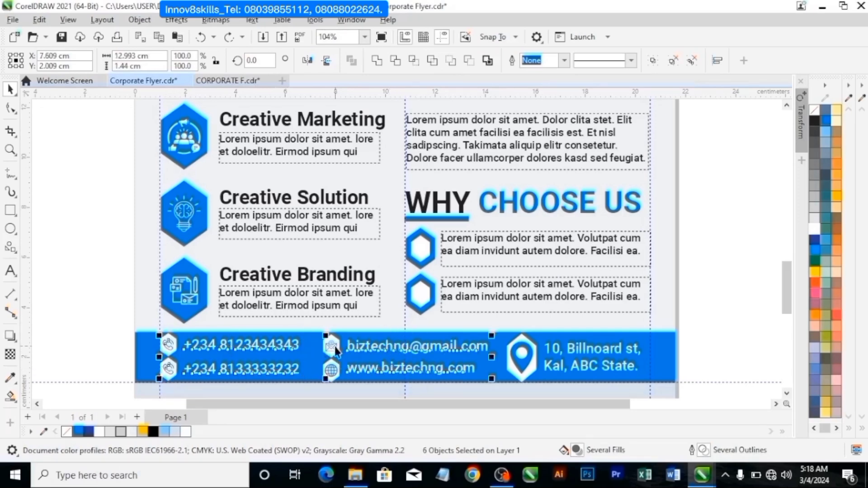
pyautogui.keyDown('shift'); pyautogui.click(572, 362); pyautogui.keyUp('shift')
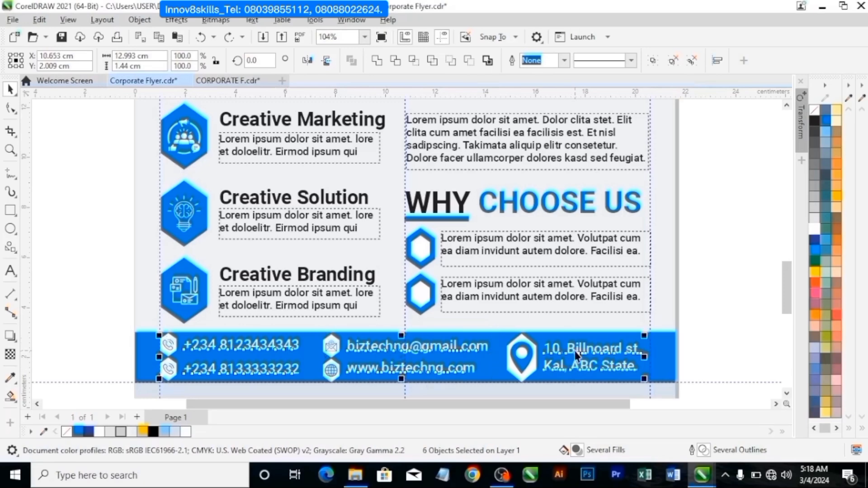
pyautogui.keyDown('shift'); pyautogui.click(171, 349); pyautogui.keyUp('shift')
pyautogui.keyDown('shift'); pyautogui.click(174, 372); pyautogui.keyUp('shift')
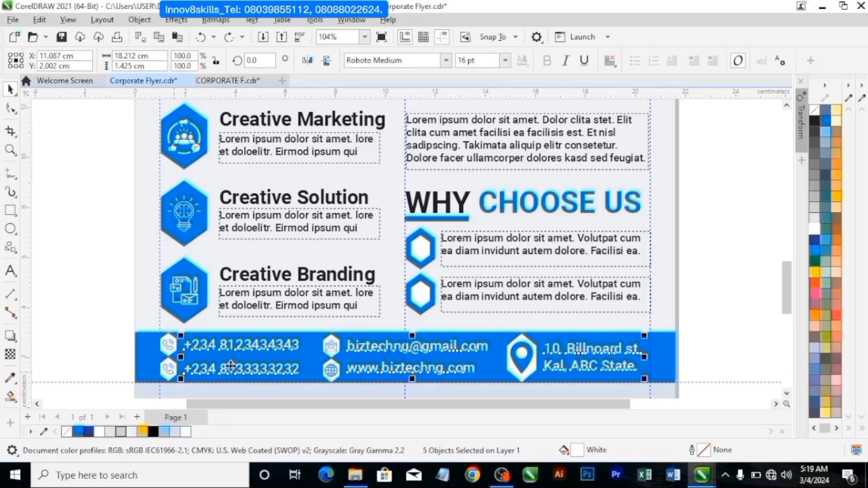
pyautogui.rightClick(241, 346)
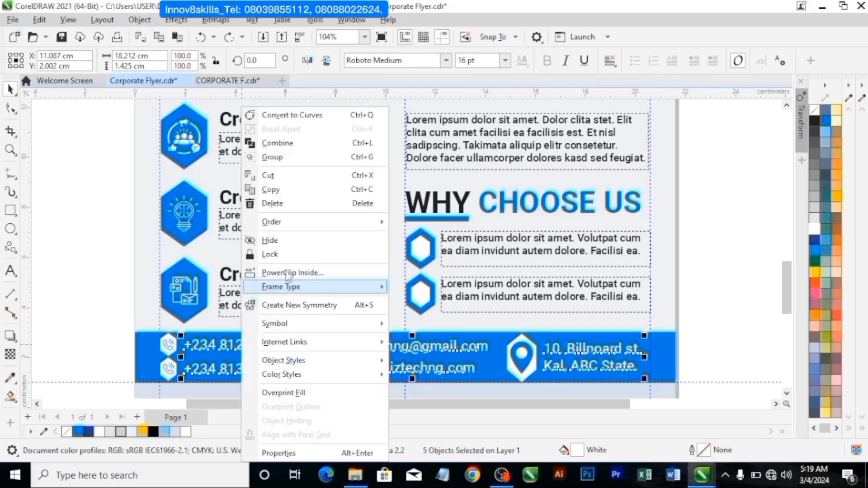
pyautogui.click(286, 189)
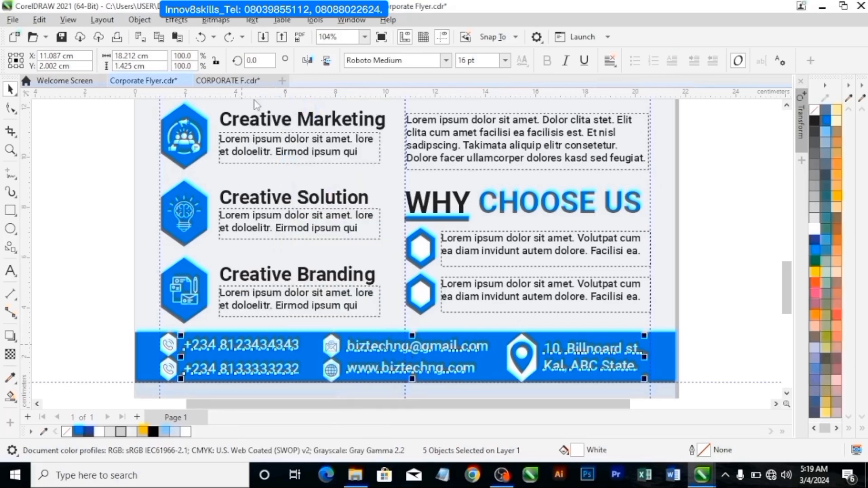
# Paste the copied contact texts into CORPORATE F.cdr over the blue footer band and clear the selection.
pyautogui.click(227, 80)
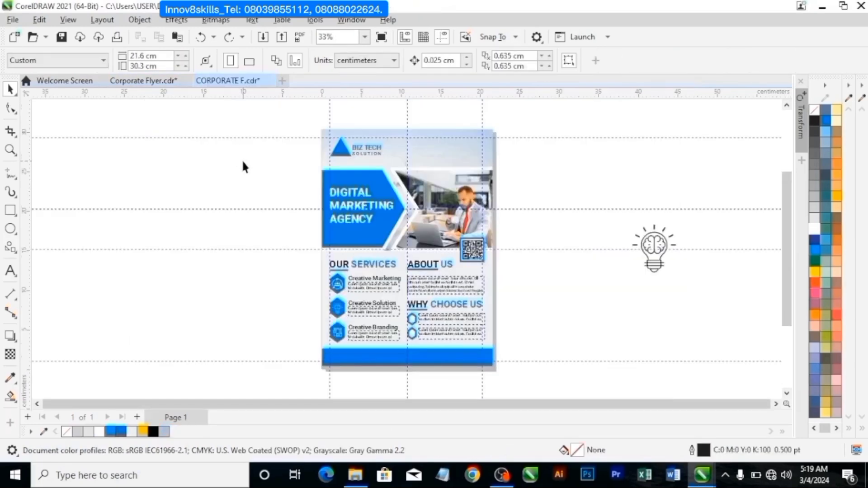
pyautogui.hotkey('ctrl', 'v')
pyautogui.click(267, 271)
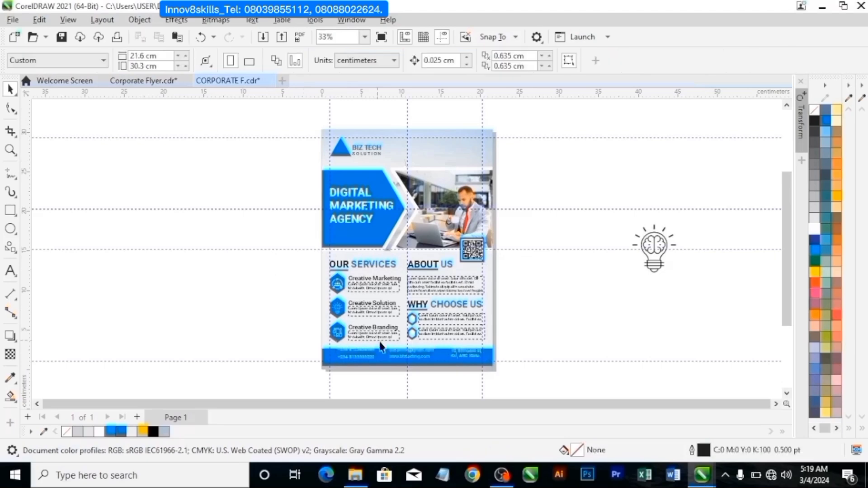
# Open the background's PowerClip contents, stretch the blue footer band upward to about 4.7 cm tall and finish editing.
pyautogui.scroll(3, 381, 346)
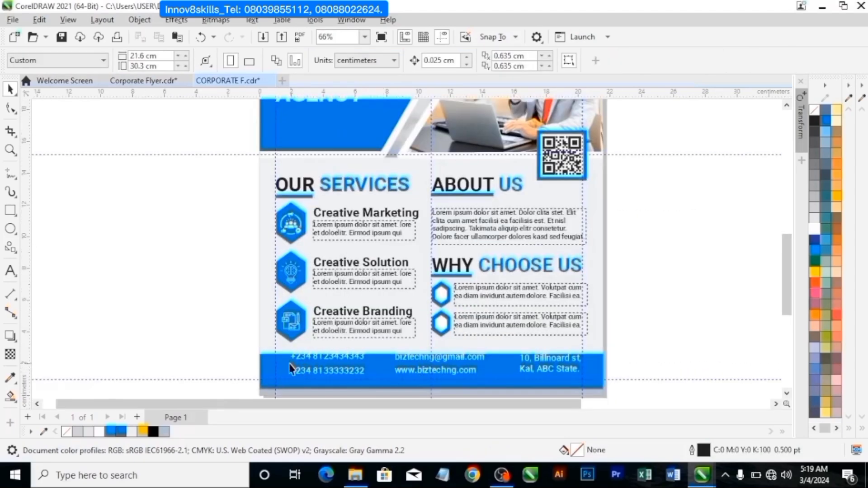
pyautogui.click(289, 368)
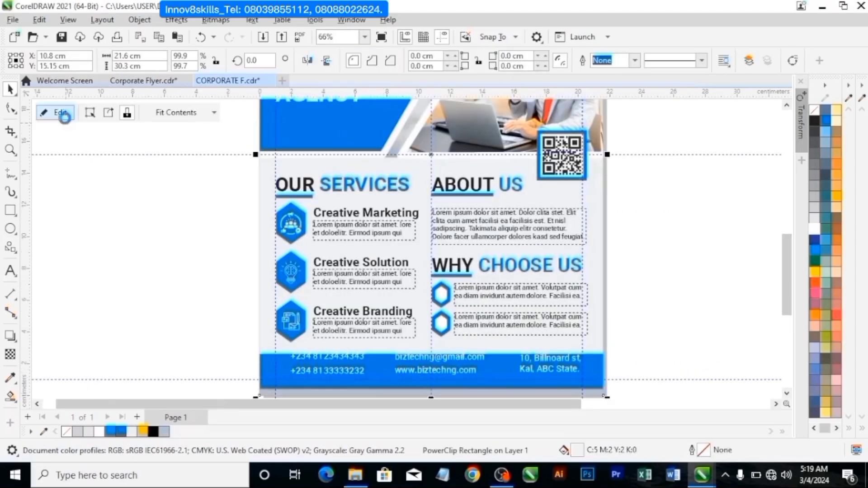
pyautogui.click(62, 112)
pyautogui.click(484, 361)
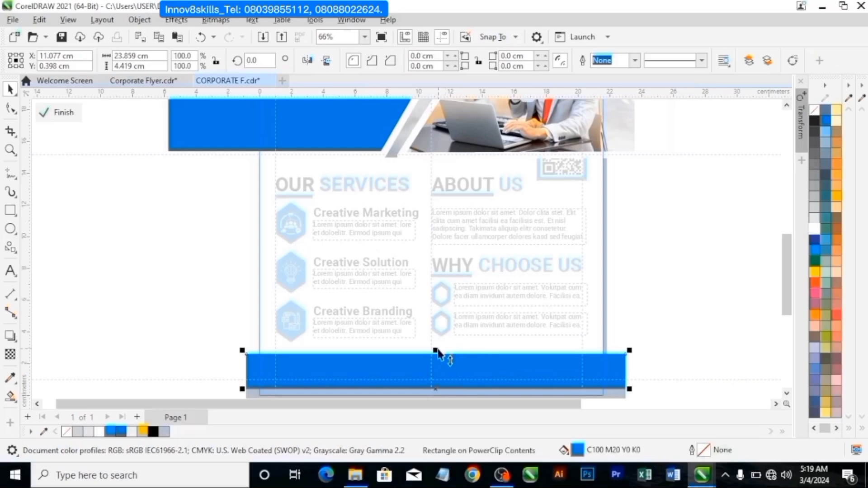
pyautogui.moveTo(436, 351); pyautogui.dragTo(437, 344)
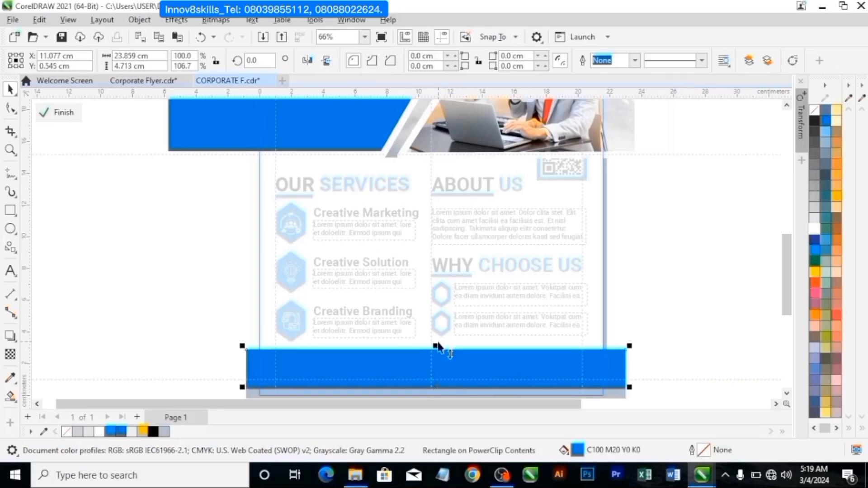
pyautogui.click(58, 112)
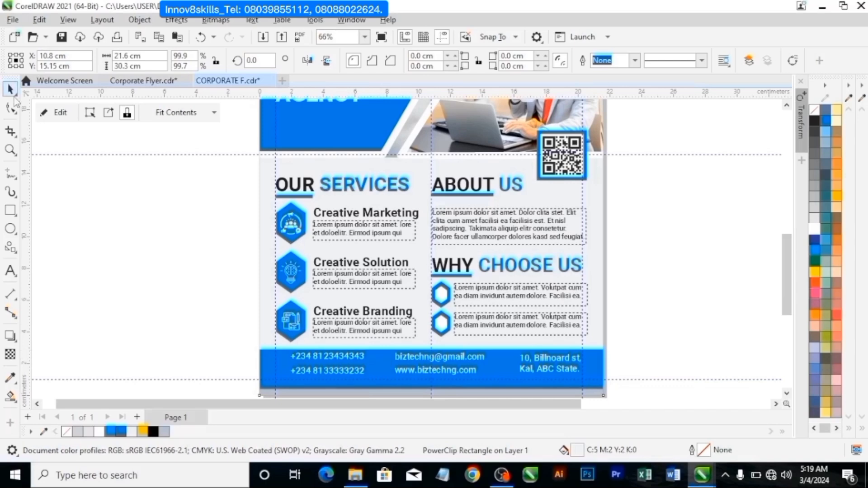
# Reopen the background's PowerClip contents, raise the blue footer band's upper edge to about 4.9 cm tall and finish editing.
pyautogui.click(58, 117)
pyautogui.click(400, 354)
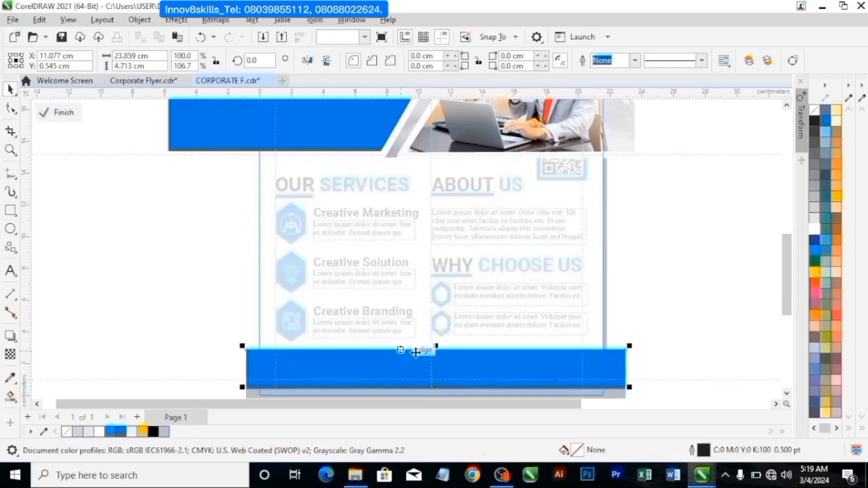
pyautogui.moveTo(436, 347)
pyautogui.mouseDown()
pyautogui.moveTo(438, 335)
pyautogui.moveTo(441, 348)
pyautogui.moveTo(433, 346)
pyautogui.mouseUp()
pyautogui.scroll(2, 441, 349)
pyautogui.scroll(-2, 340, 281)
pyautogui.click(79, 118)
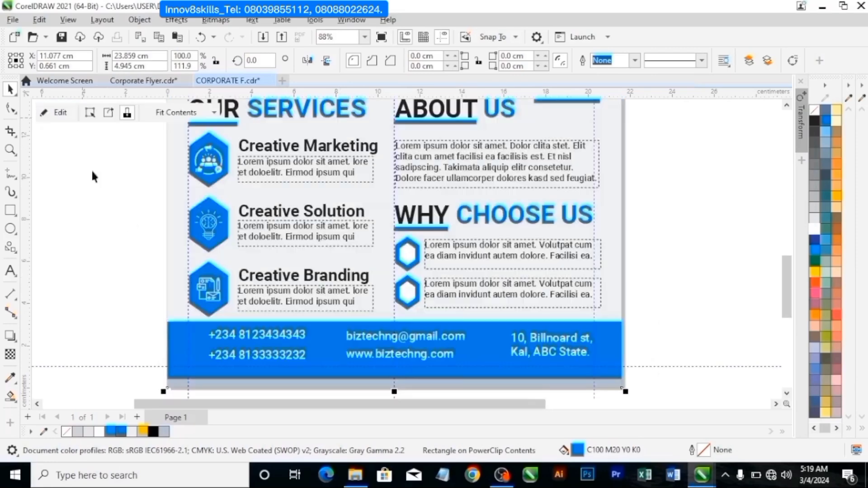
pyautogui.scroll(-1, 148, 237)
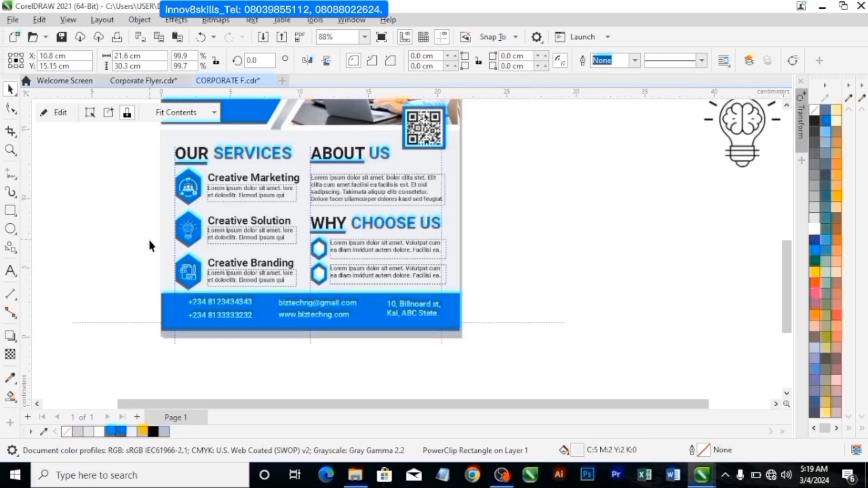
pyautogui.click(353, 40)
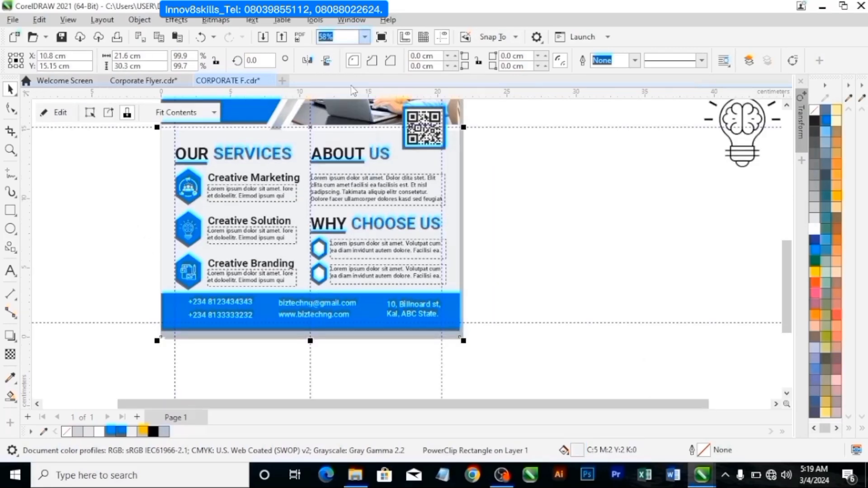
pyautogui.click(229, 335)
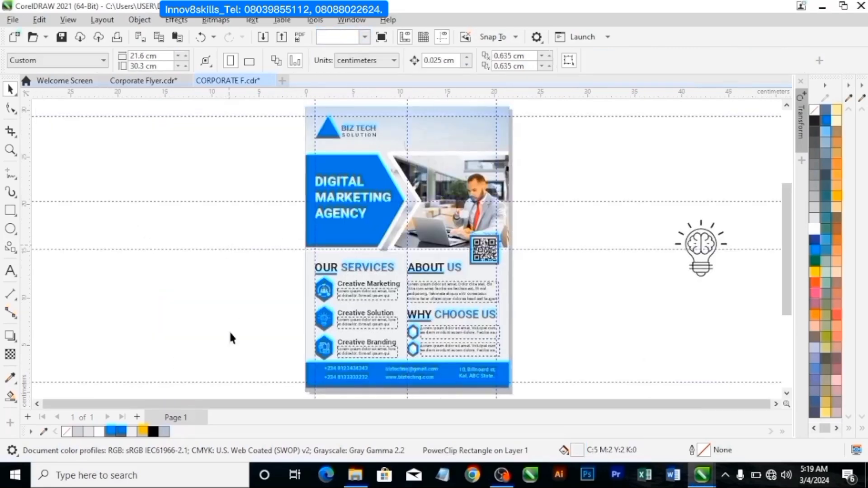
# In Corporate Flyer.cdr, select the first phone icon with its white hexagon in the footer and group them.
pyautogui.click(158, 80)
pyautogui.scroll(1, 201, 278)
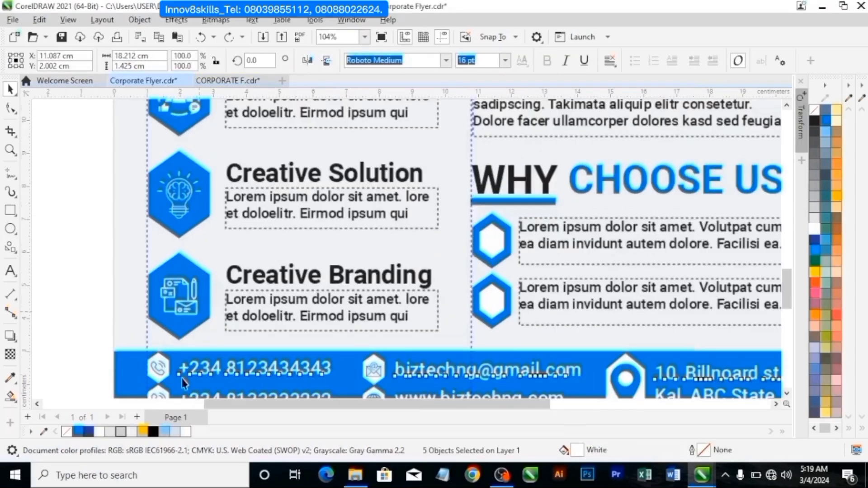
pyautogui.click(163, 380)
pyautogui.scroll(1, 163, 381)
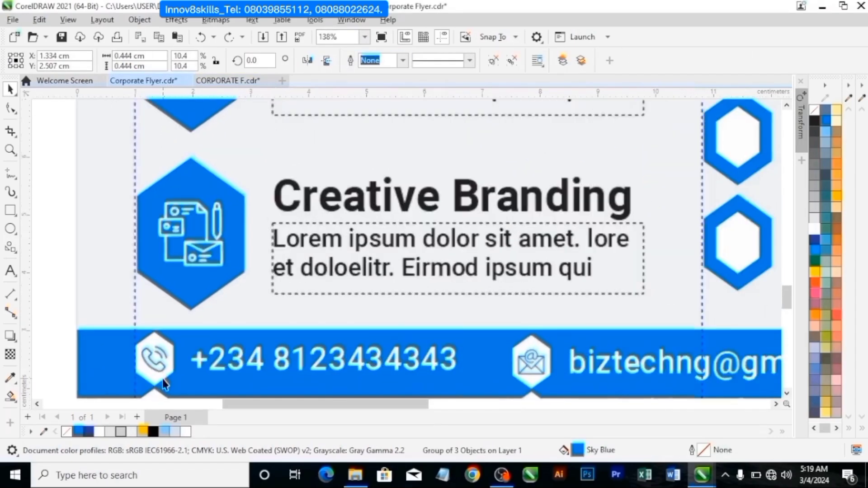
pyautogui.scroll(3, 162, 379)
pyautogui.hotkey('ctrl', 'u')
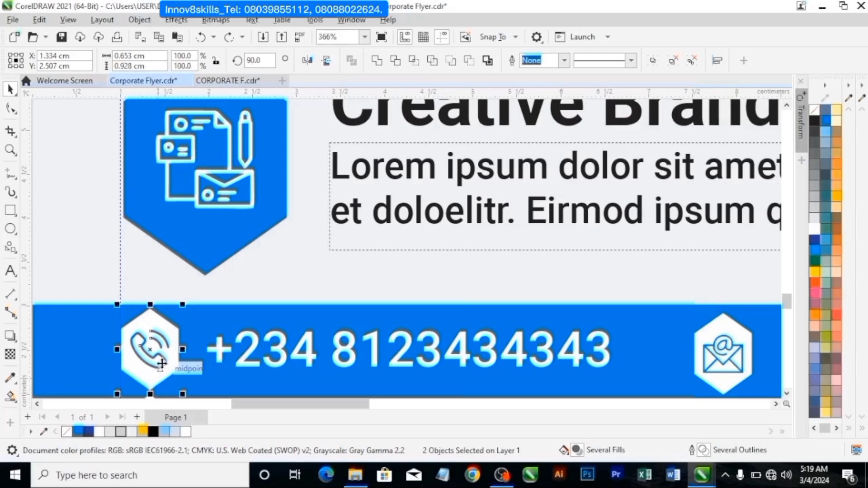
pyautogui.click(653, 60)
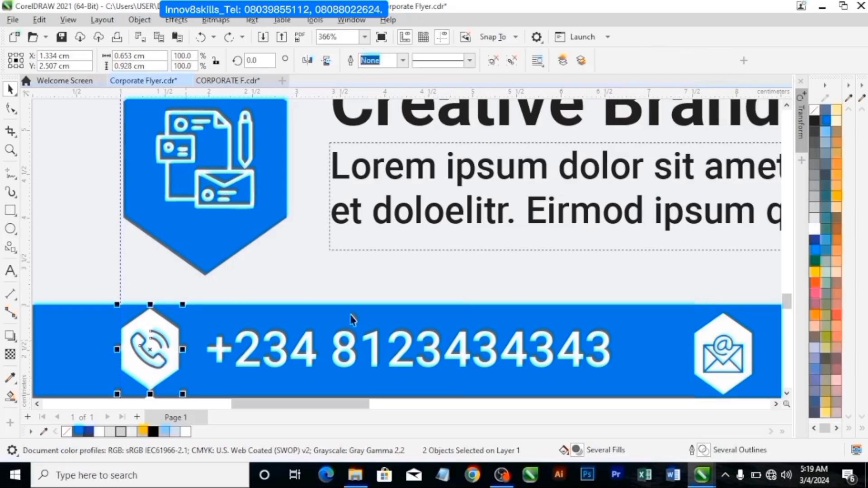
pyautogui.hotkey('ctrl', 'z')
# Select the footer's envelope icon together with its white hexagon and group them.
pyautogui.click(709, 331)
pyautogui.keyDown('ctrl'); pyautogui.click(725, 359); pyautogui.keyUp('ctrl')
pyautogui.press('Escape')
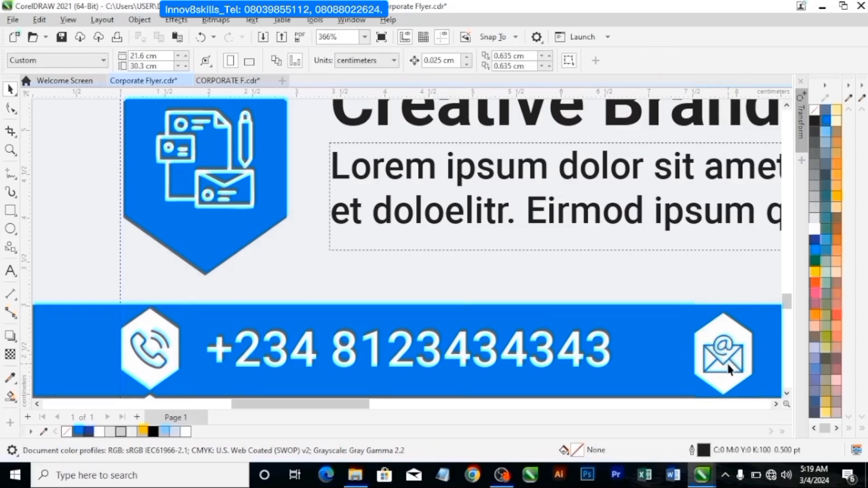
pyautogui.keyDown('ctrl'); pyautogui.click(728, 360); pyautogui.keyUp('ctrl')
pyautogui.keyDown('shift'); pyautogui.click(725, 316); pyautogui.keyUp('shift')
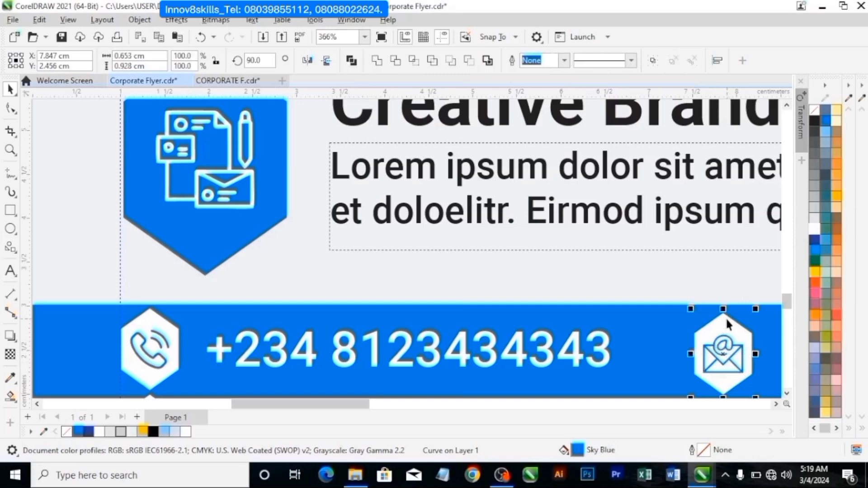
pyautogui.click(652, 61)
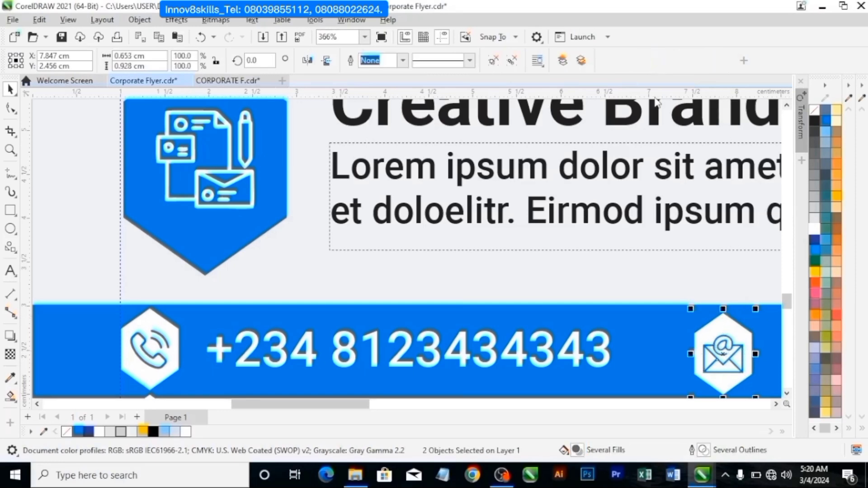
# Select the footer's globe icon together with its white hexagon and group them.
pyautogui.scroll(-3, 683, 262)
pyautogui.click(696, 296)
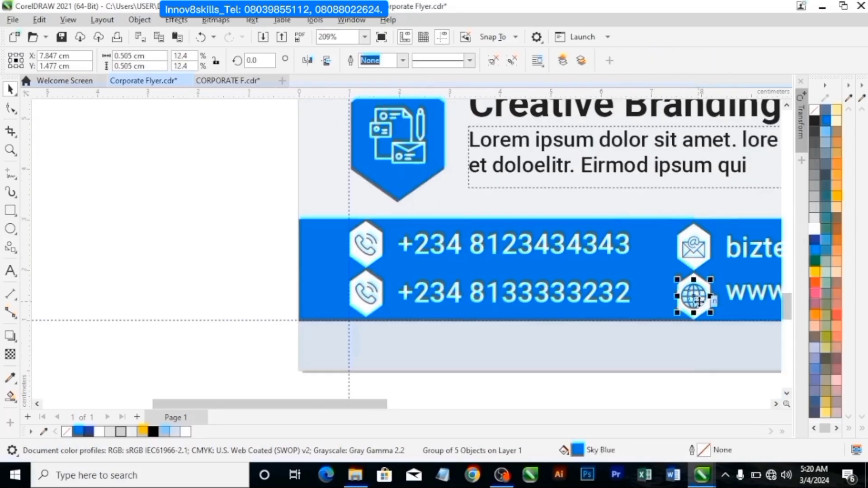
pyautogui.scroll(2, 694, 294)
pyautogui.press('Escape')
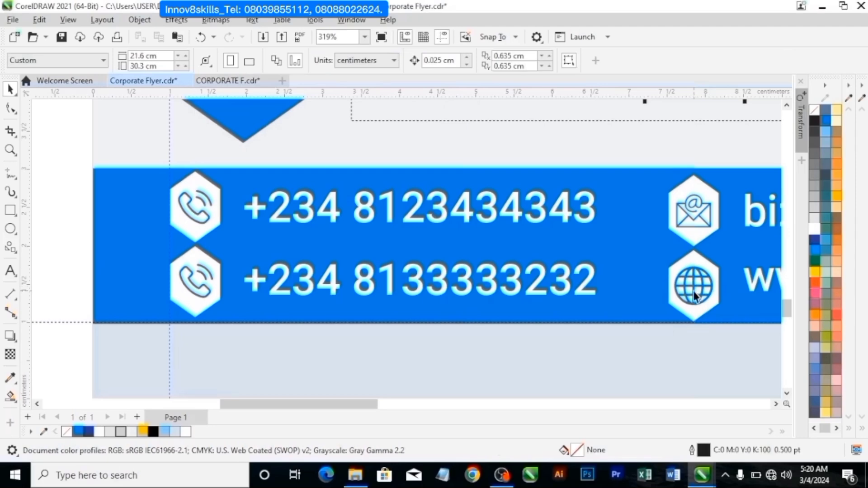
pyautogui.click(693, 291)
pyautogui.keyDown('shift'); pyautogui.click(693, 318); pyautogui.keyUp('shift')
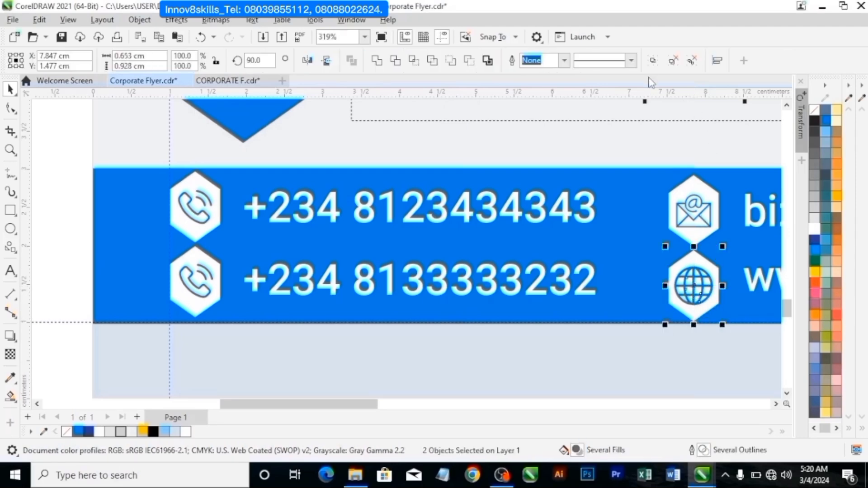
pyautogui.click(653, 60)
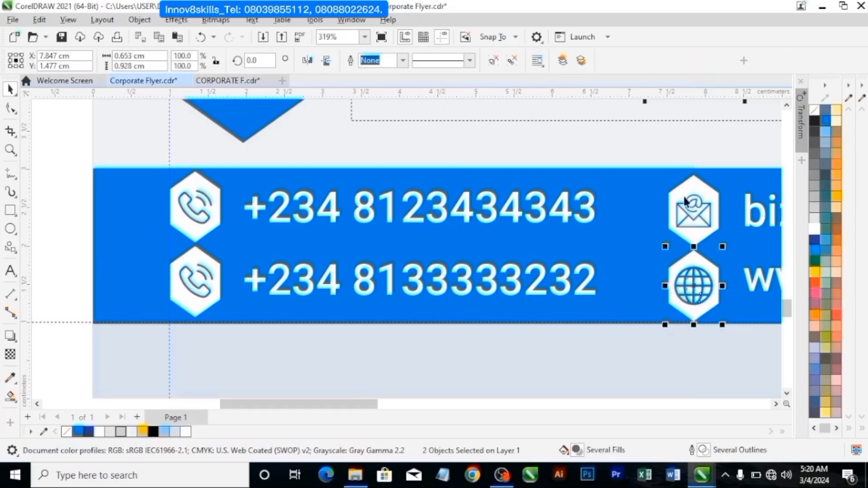
# Group the second phone icon in the footer with its white hexagon.
pyautogui.click(197, 282)
pyautogui.hotkey('ctrl', 'u')
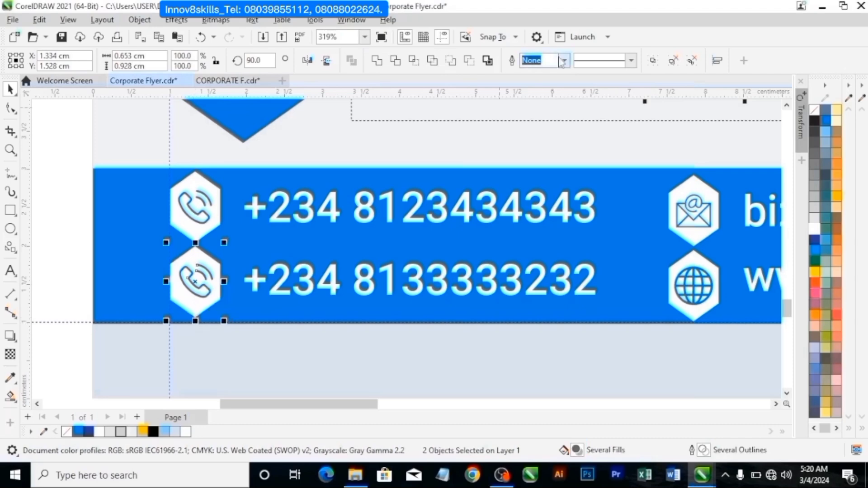
pyautogui.click(653, 60)
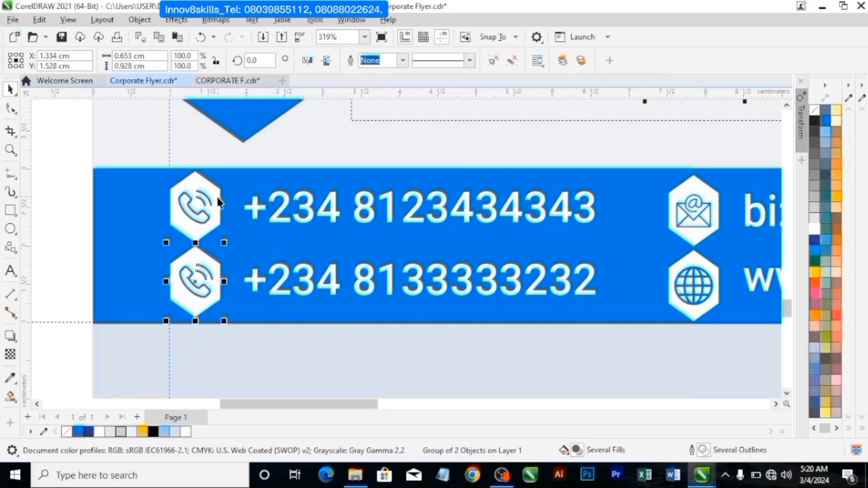
pyautogui.moveTo(218, 202); pyautogui.dragTo(219, 204)
# Select the footer's location pin together with its white hexagon and group them.
pyautogui.scroll(-2, 396, 240)
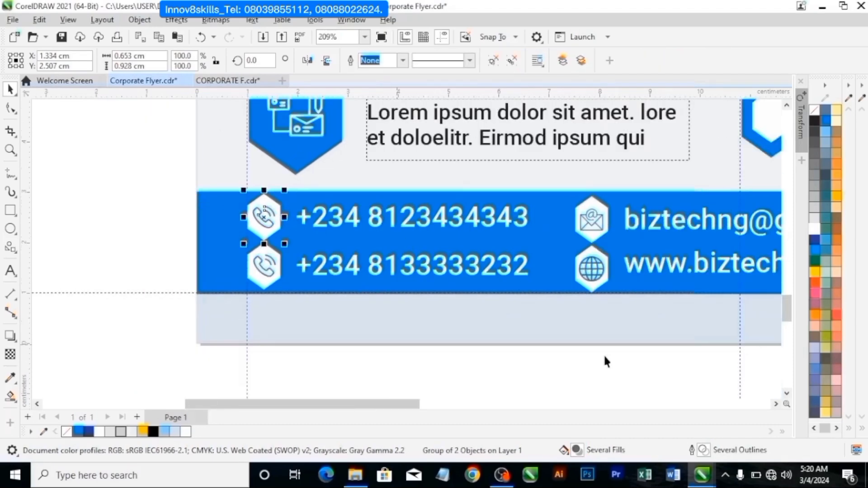
pyautogui.moveTo(316, 403); pyautogui.dragTo(497, 403)
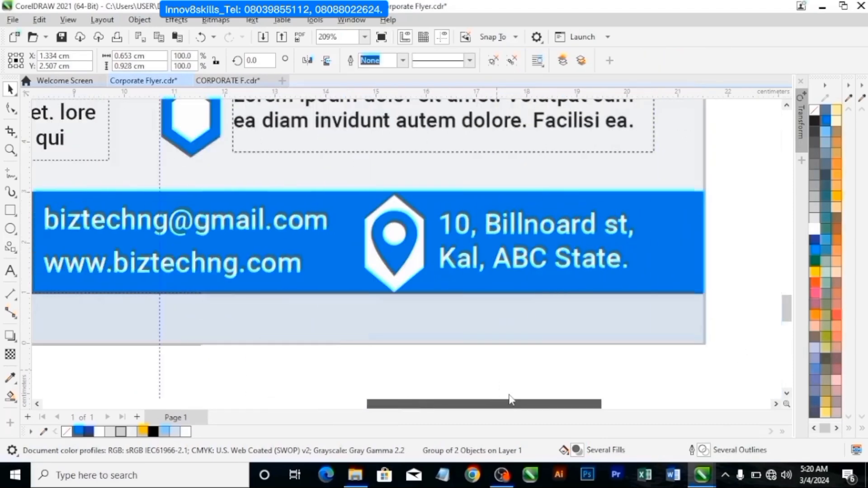
pyautogui.click(404, 208)
pyautogui.keyDown('shift'); pyautogui.click(406, 261); pyautogui.keyUp('shift')
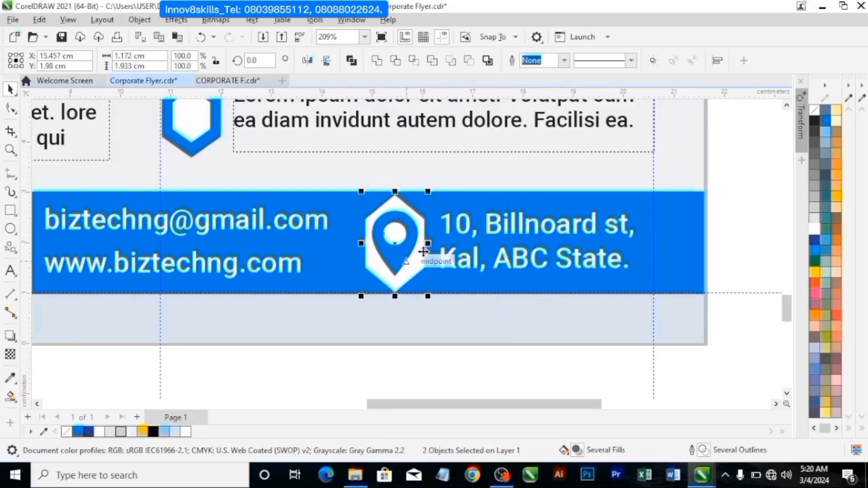
pyautogui.hotkey('ctrl', 'g')
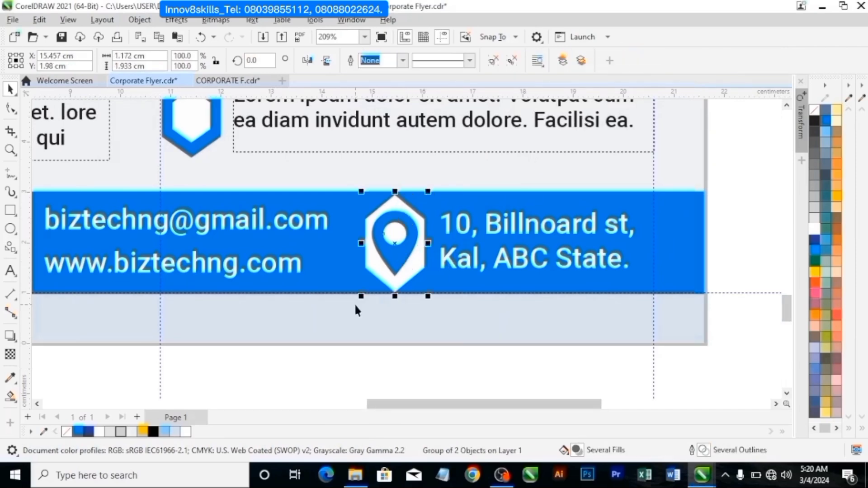
# Select the footer's five grouped hexagon icons (pin, envelope, globe and both phones), copy them and paste them into CORPORATE F.cdr.
pyautogui.scroll(-2, 354, 303)
pyautogui.click(136, 289)
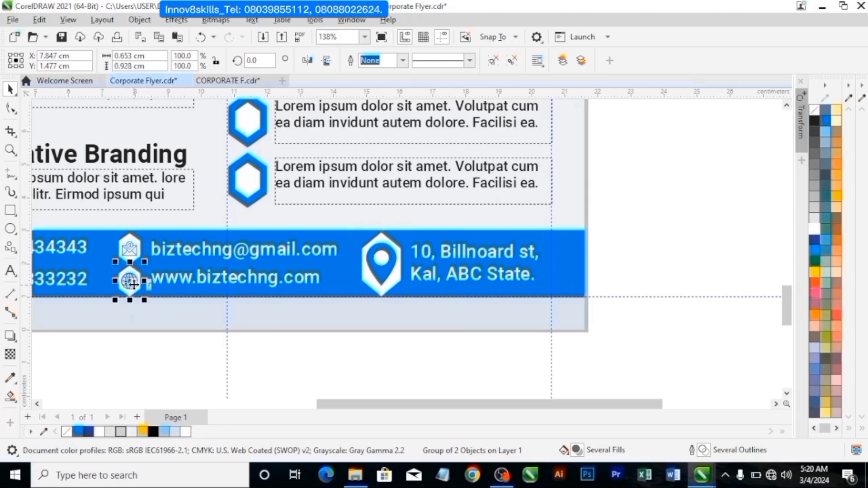
pyautogui.click(132, 251)
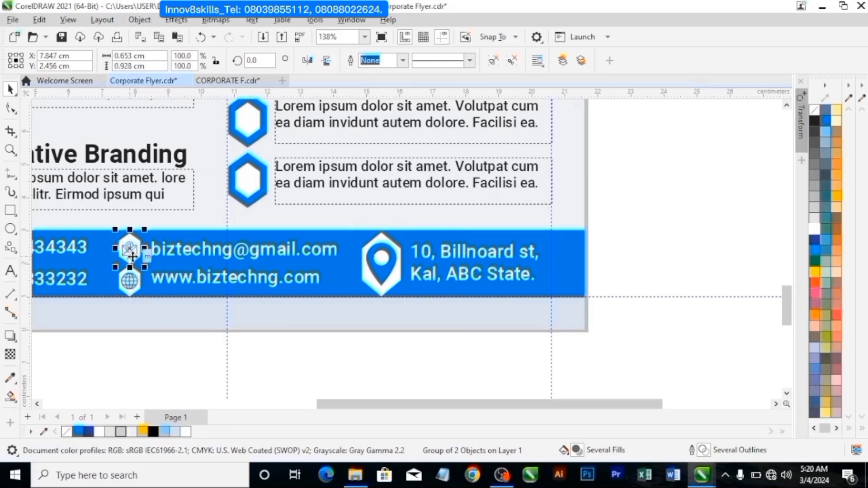
pyautogui.click(390, 271)
pyautogui.keyDown('shift'); pyautogui.click(129, 273); pyautogui.keyUp('shift')
pyautogui.keyDown('shift'); pyautogui.click(128, 276); pyautogui.keyUp('shift')
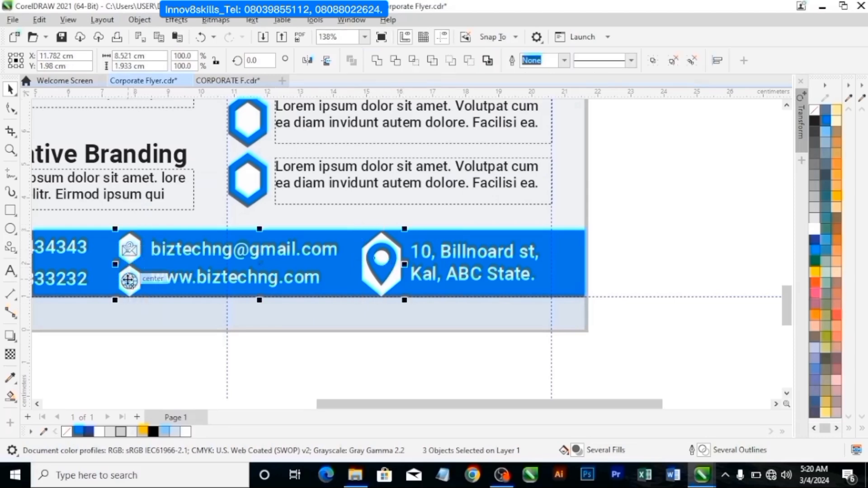
pyautogui.moveTo(405, 408); pyautogui.dragTo(218, 408)
pyautogui.keyDown('shift'); pyautogui.click(324, 275); pyautogui.keyUp('shift')
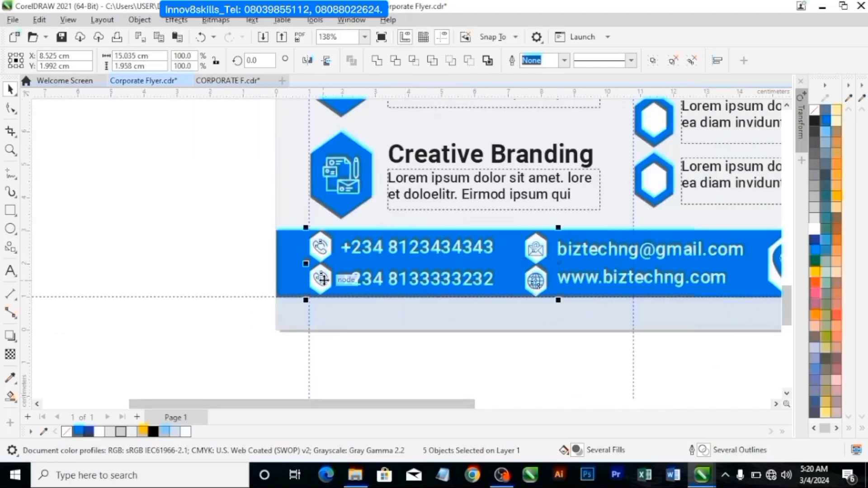
pyautogui.rightClick(323, 275)
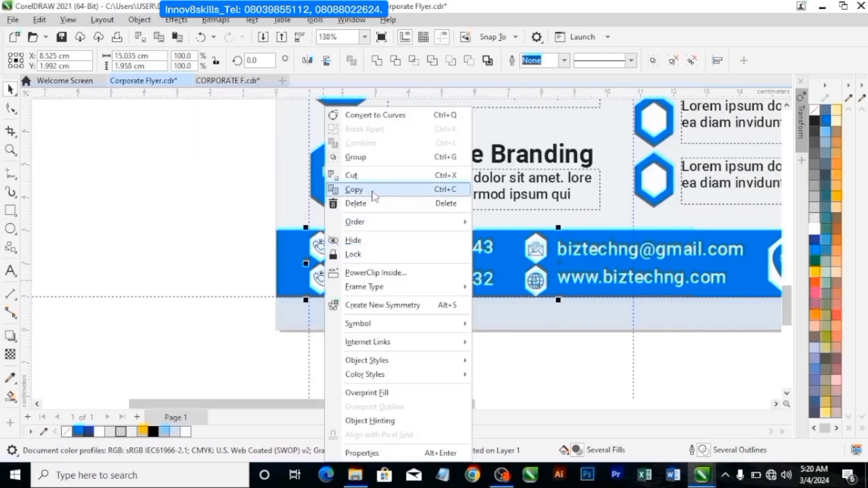
pyautogui.click(354, 190)
pyautogui.click(229, 82)
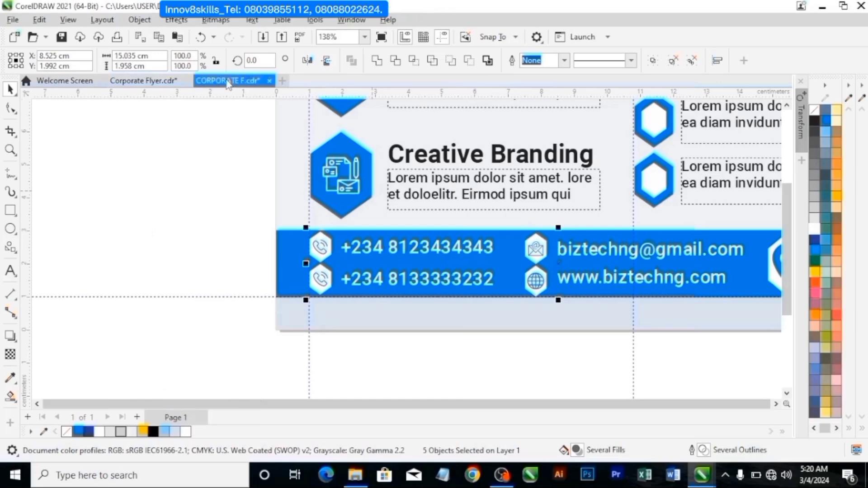
pyautogui.hotkey('ctrl', 'v')
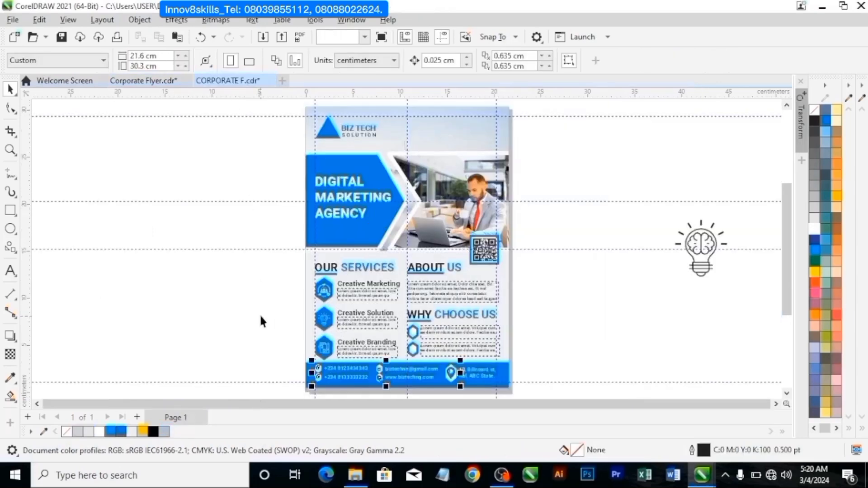
pyautogui.click(228, 267)
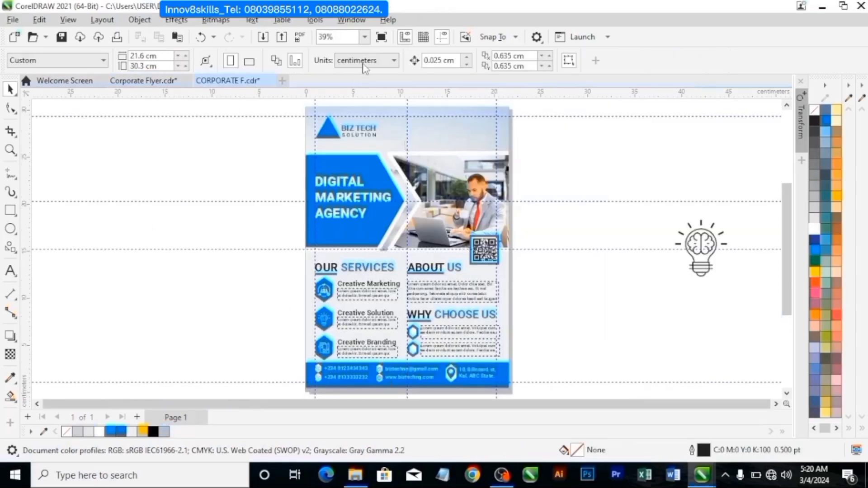
# Preview the recreated flyer full screen and review the original design in Corporate Flyer.cdr for comparison.
pyautogui.click(382, 38)
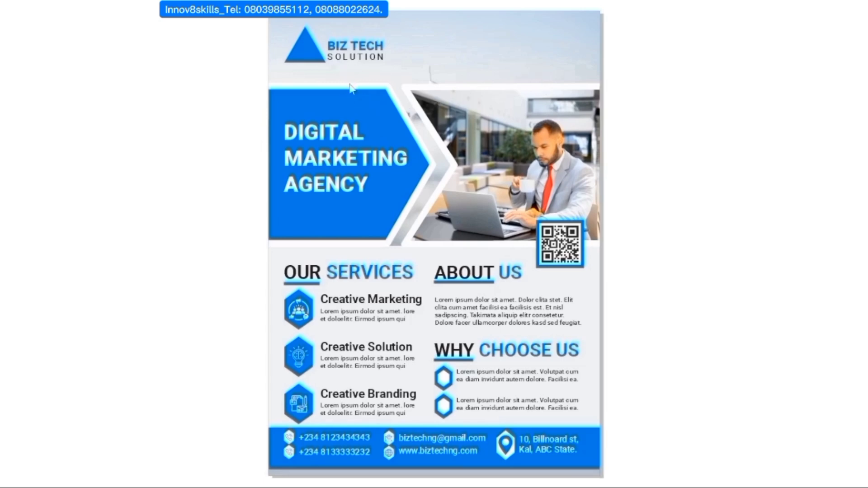
pyautogui.click(155, 176)
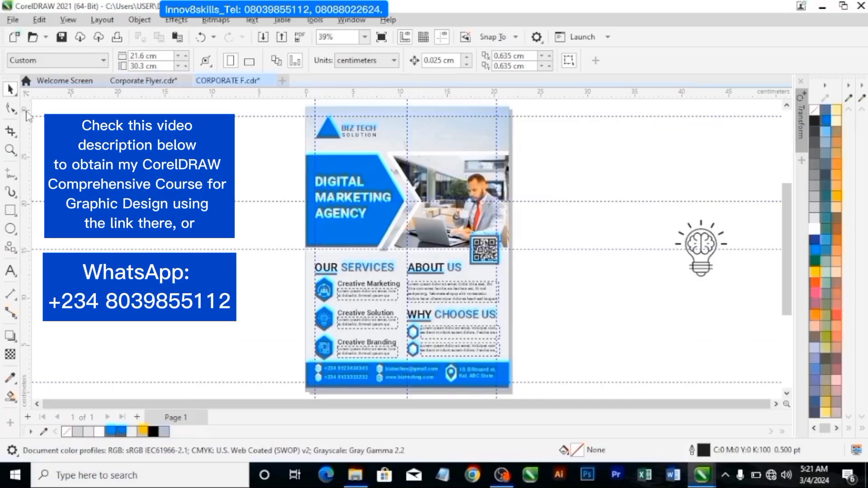
pyautogui.click(143, 82)
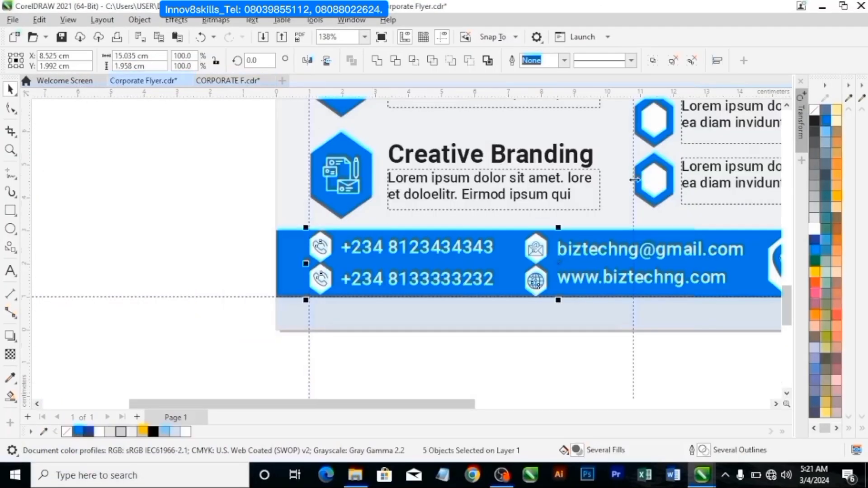
pyautogui.click(365, 37)
pyautogui.click(354, 70)
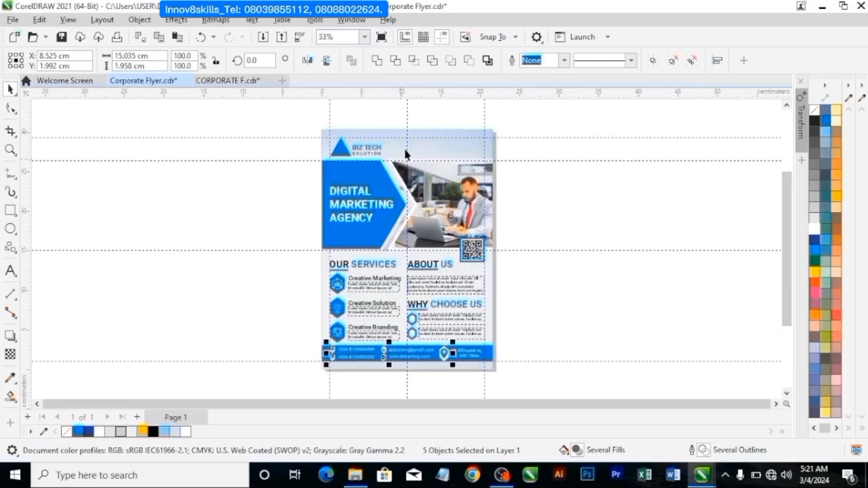
pyautogui.scroll(3, 366, 174)
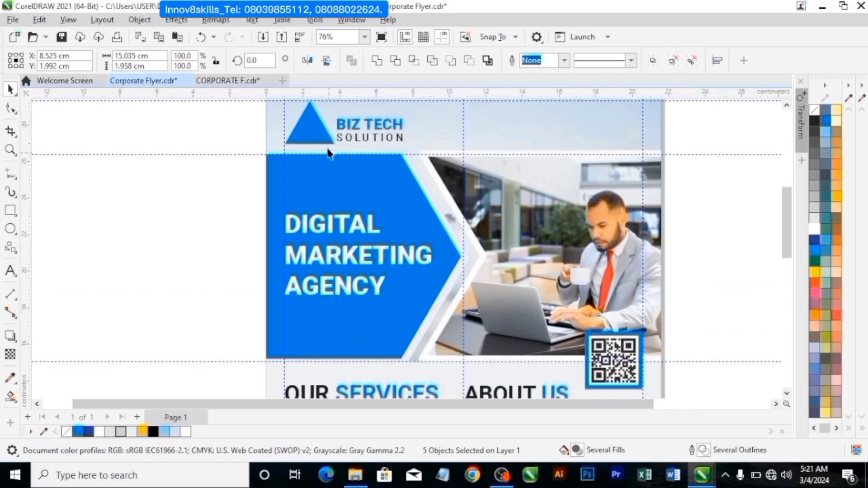
pyautogui.scroll(-2, 418, 217)
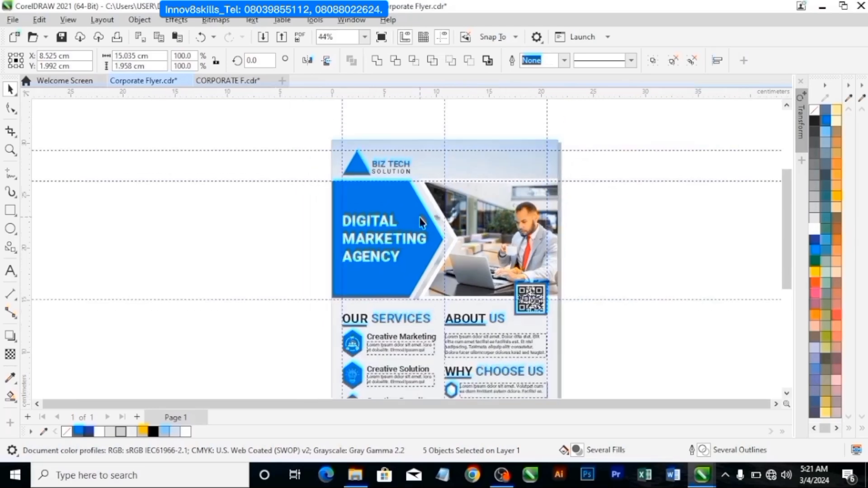
# In CORPORATE F.cdr, examine the fonts used for the main title, the OUR SERVICES heading and the paragraph texts.
pyautogui.click(227, 81)
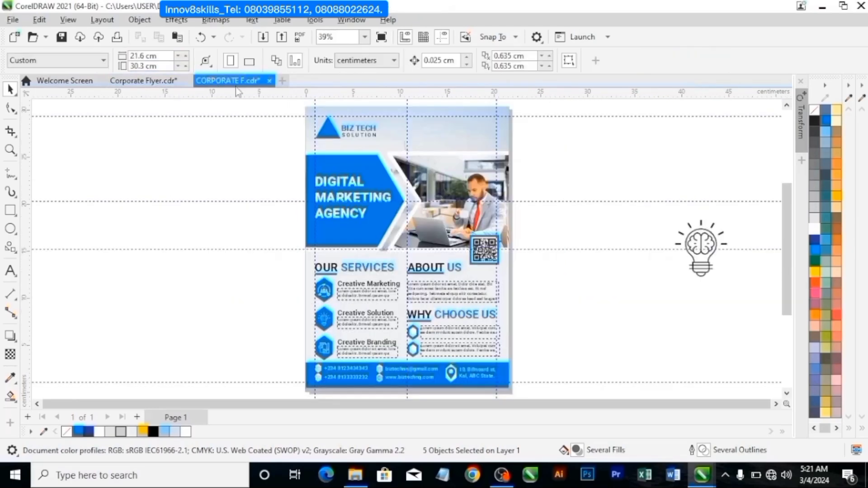
pyautogui.click(389, 197)
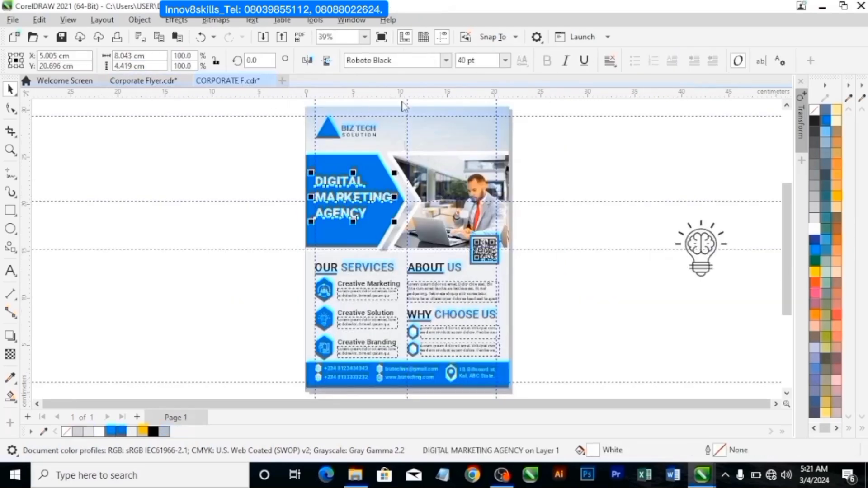
pyautogui.click(547, 144)
pyautogui.click(470, 138)
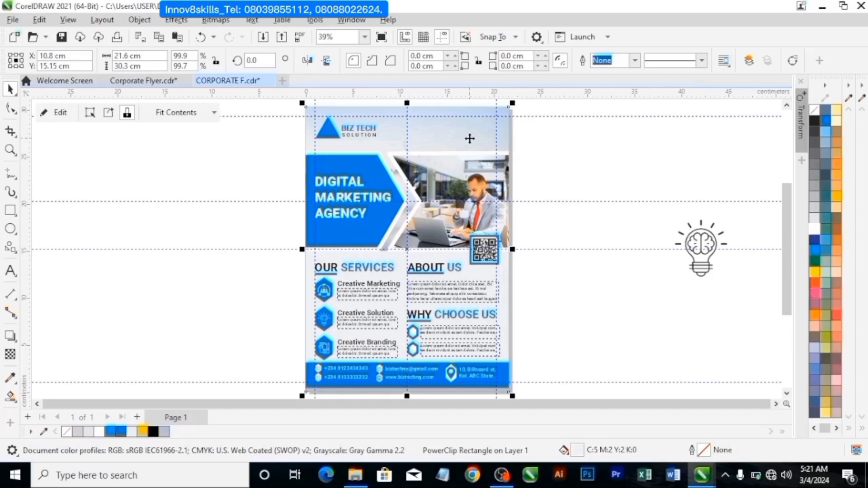
pyautogui.click(628, 253)
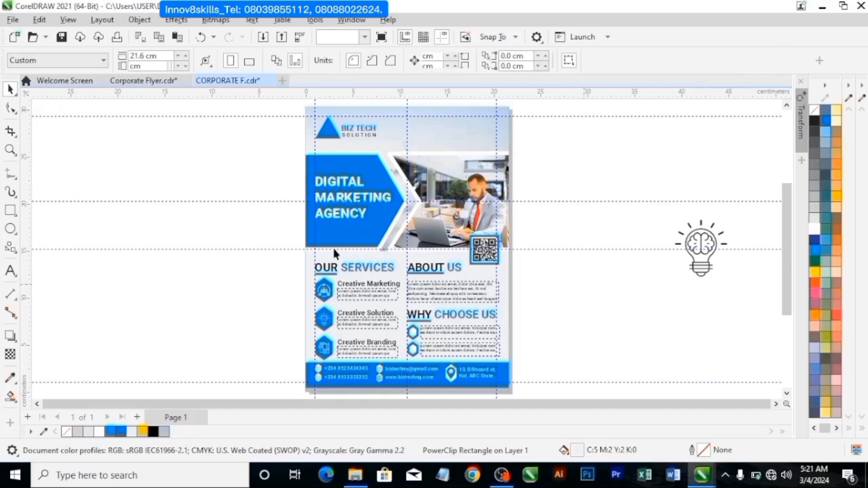
pyautogui.click(369, 267)
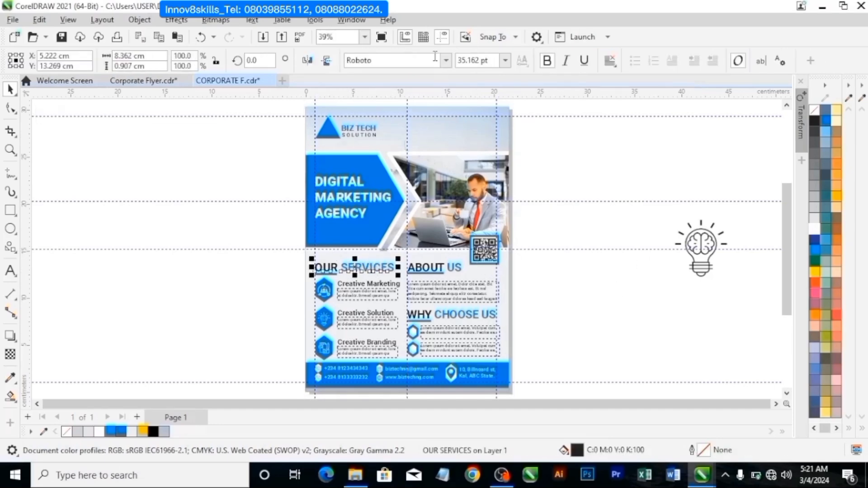
pyautogui.click(446, 61)
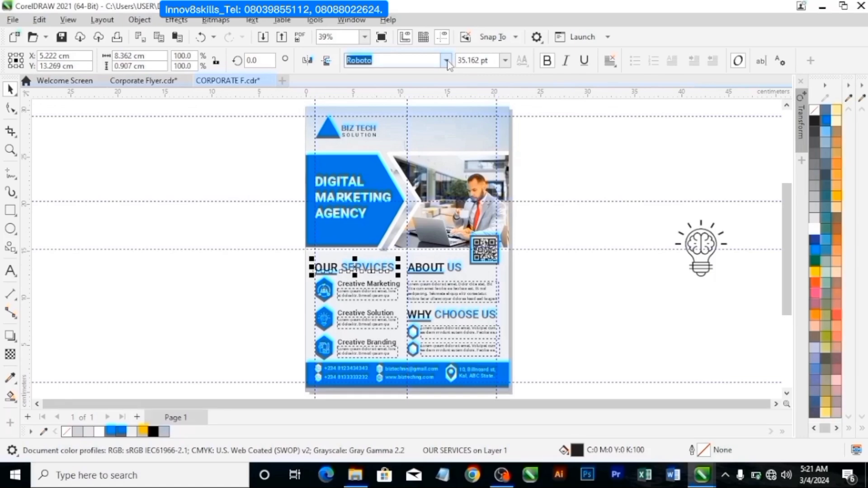
pyautogui.click(446, 62)
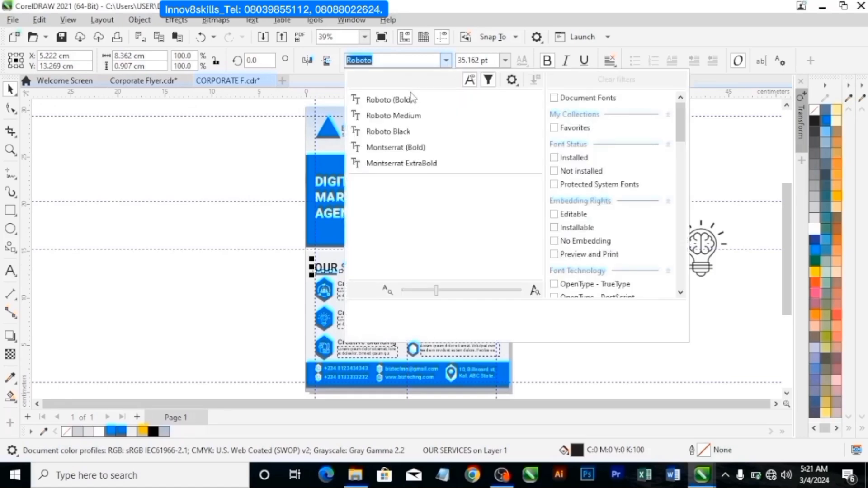
pyautogui.click(257, 155)
pyautogui.click(266, 194)
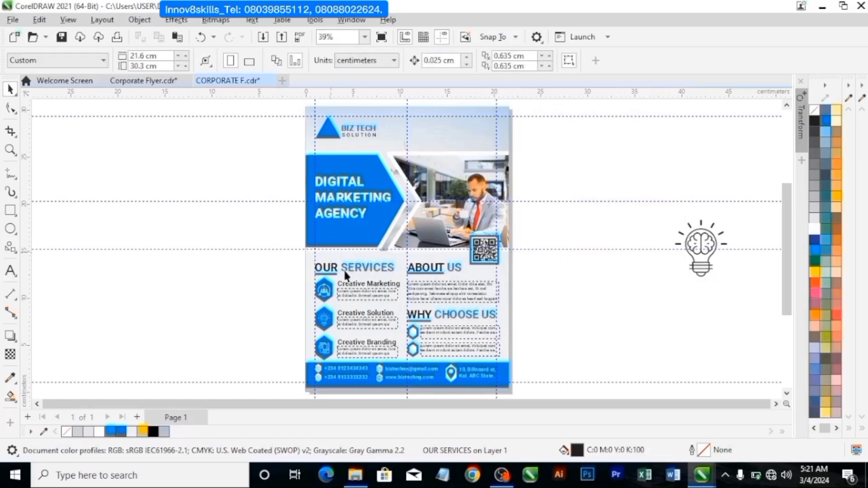
pyautogui.scroll(3, 376, 291)
pyautogui.click(376, 293)
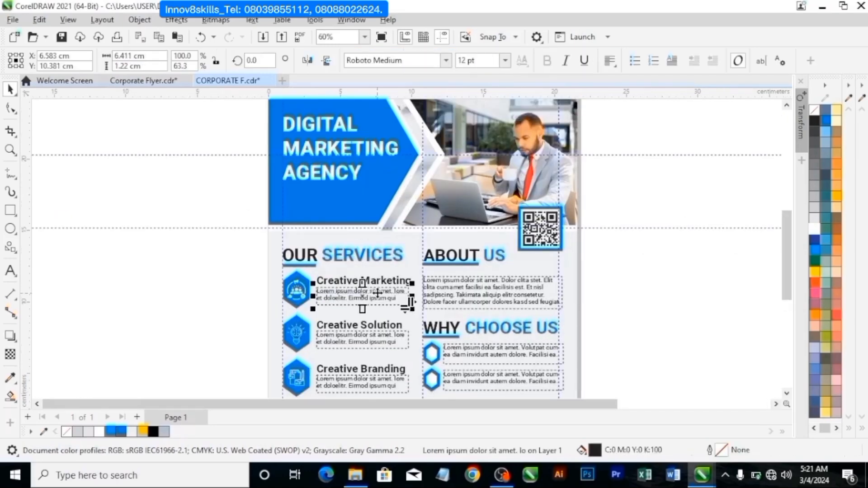
pyautogui.click(476, 295)
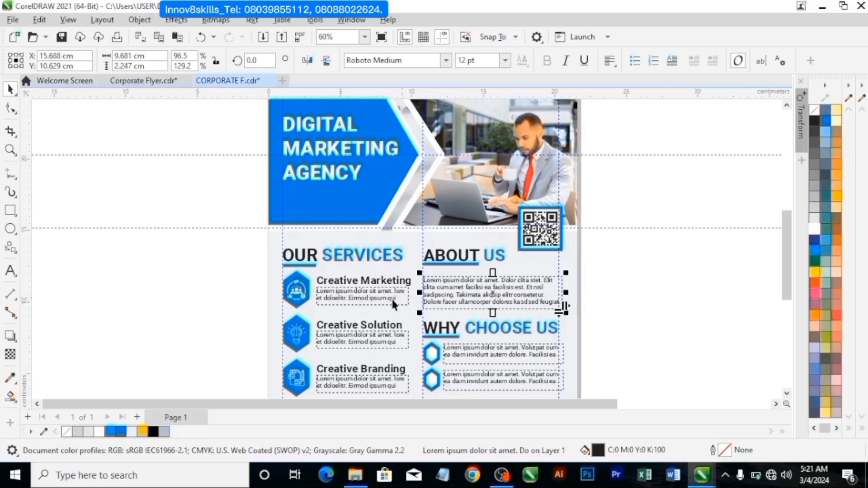
# Create a paragraph text frame about 10.7 × 2.2 cm beside the flyer and fill it with placeholder text.
pyautogui.click(10, 270)
pyautogui.moveTo(82, 248); pyautogui.dragTo(232, 280)
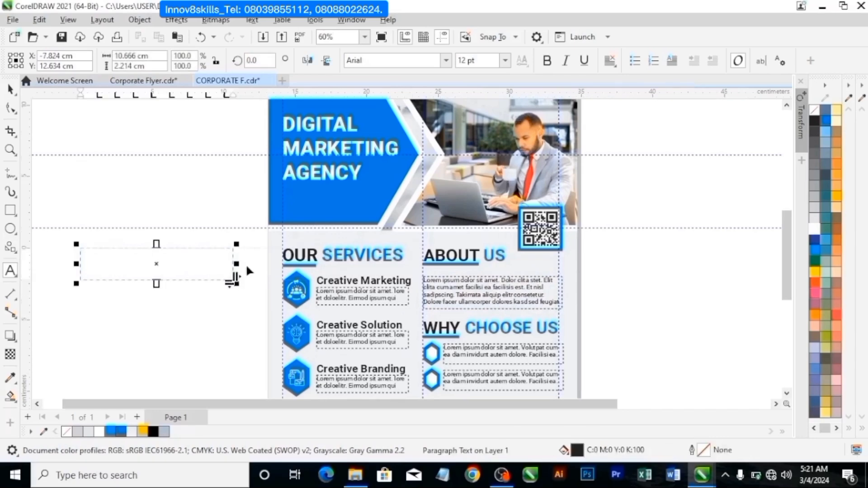
pyautogui.rightClick(180, 267)
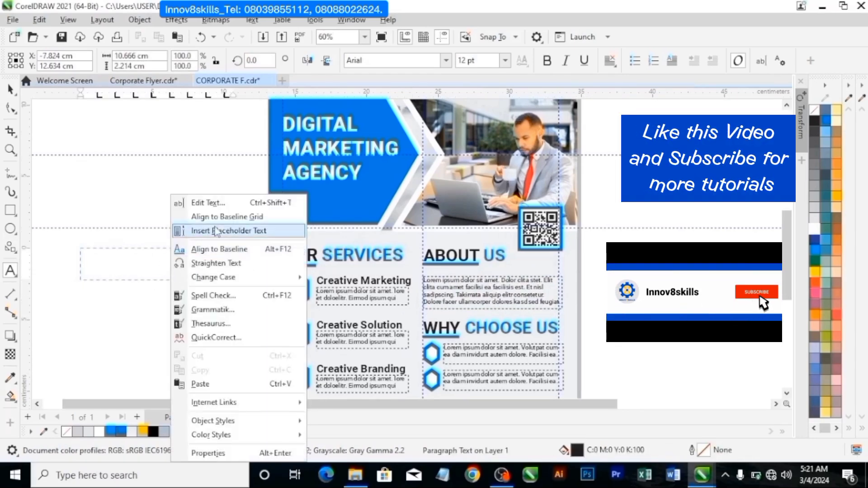
pyautogui.click(196, 231)
pyautogui.press('Escape')
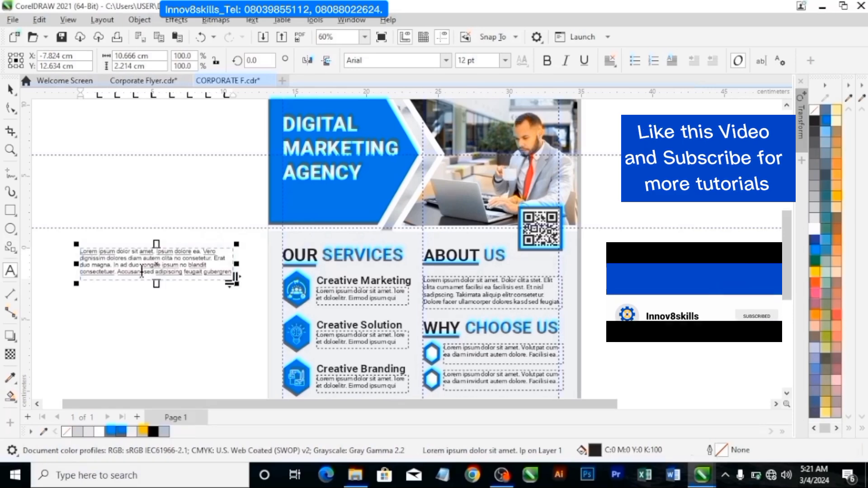
# Left-align the placeholder paragraph and change its font to Roboto Medium.
pyautogui.click(610, 60)
pyautogui.click(614, 92)
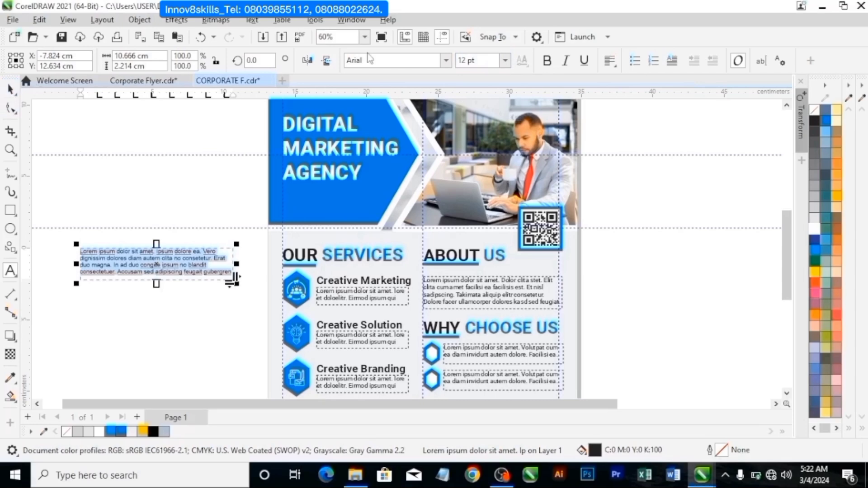
pyautogui.click(442, 64)
pyautogui.click(445, 63)
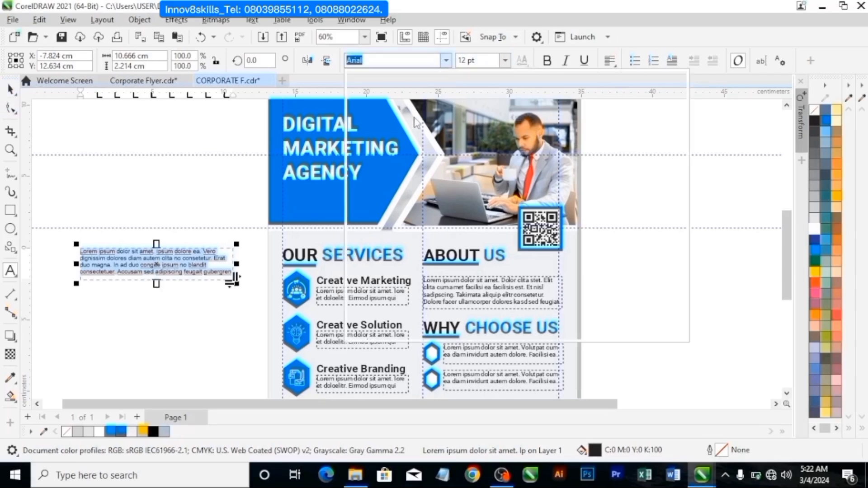
pyautogui.click(422, 116)
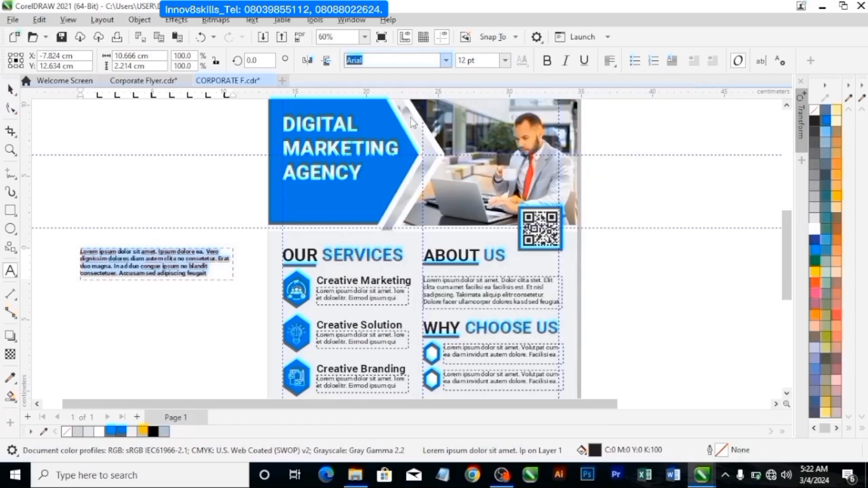
pyautogui.click(9, 89)
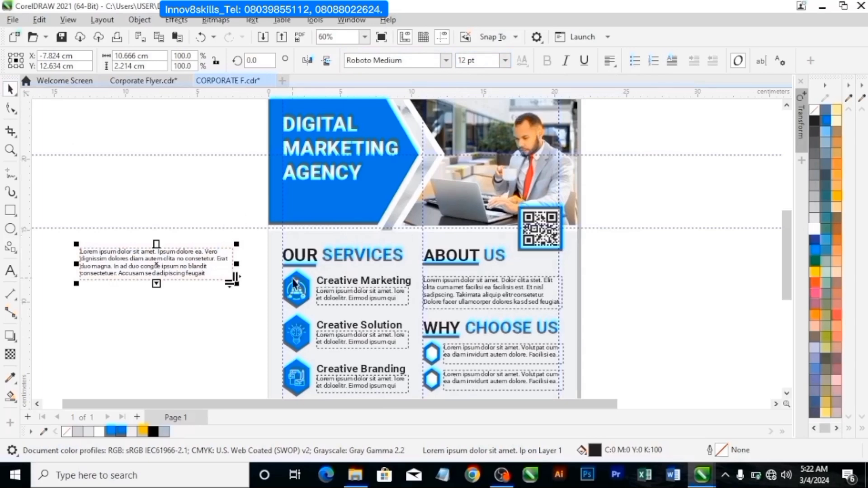
# Extend the placeholder text frame to about 2.7 cm high, move it up beside the title, and delete it.
pyautogui.click(359, 290)
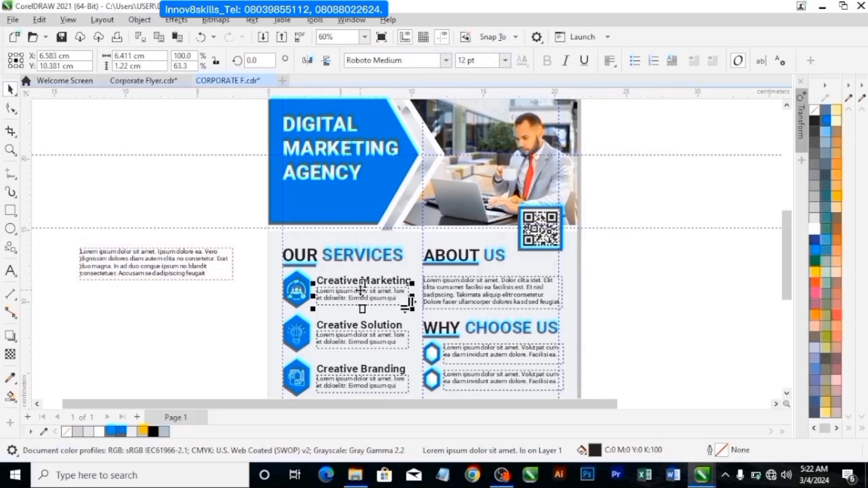
pyautogui.click(190, 275)
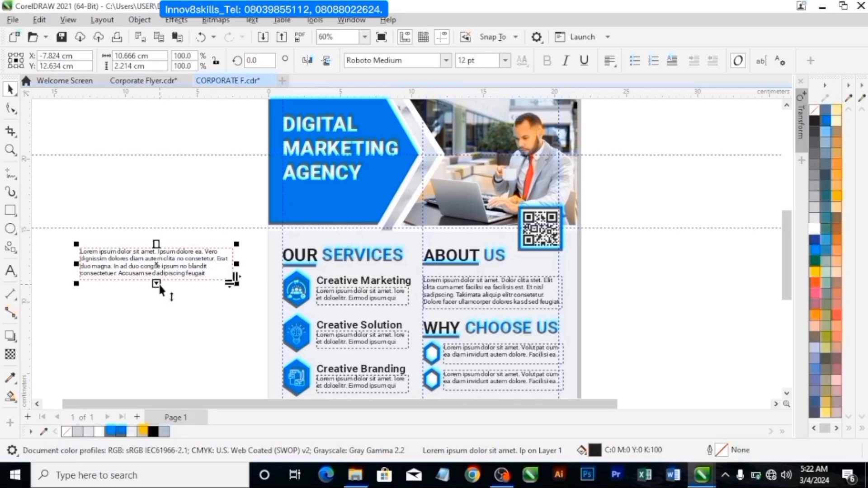
pyautogui.moveTo(158, 287); pyautogui.dragTo(199, 184)
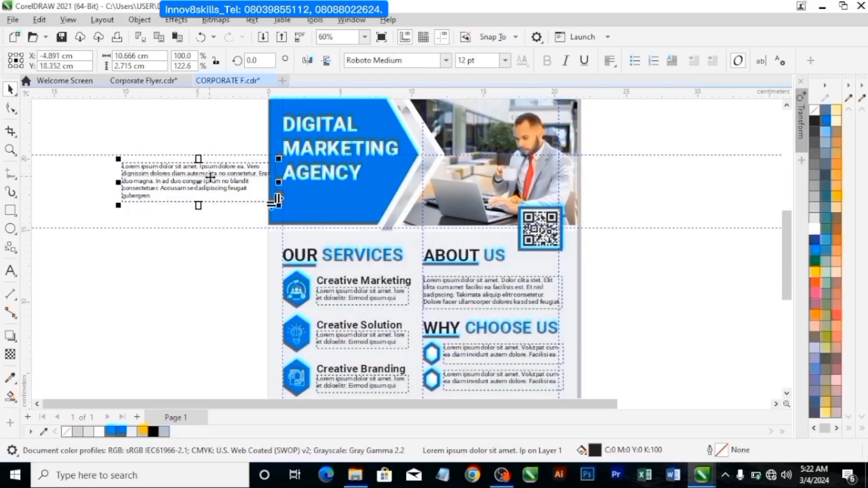
pyautogui.press('Delete')
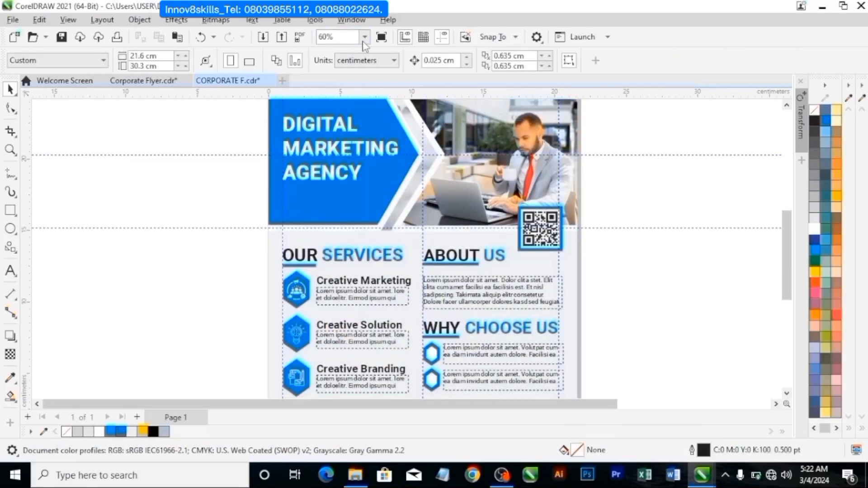
# View the whole flyer and examine the light bulb image beside the page and the hexagon service icons.
pyautogui.click(364, 37)
pyautogui.click(332, 60)
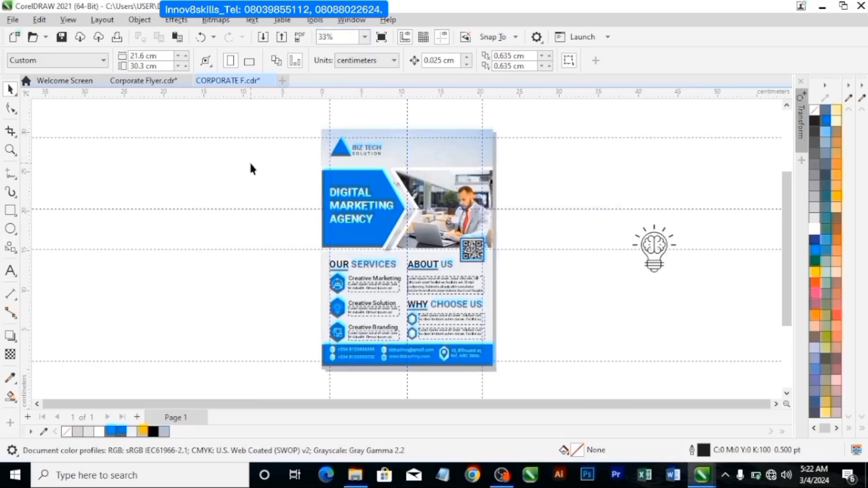
pyautogui.click(652, 243)
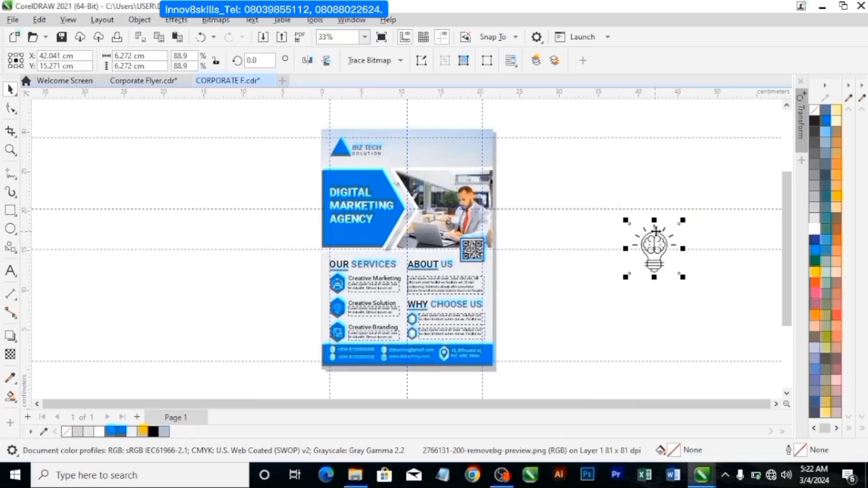
pyautogui.click(523, 277)
pyautogui.scroll(2, 412, 257)
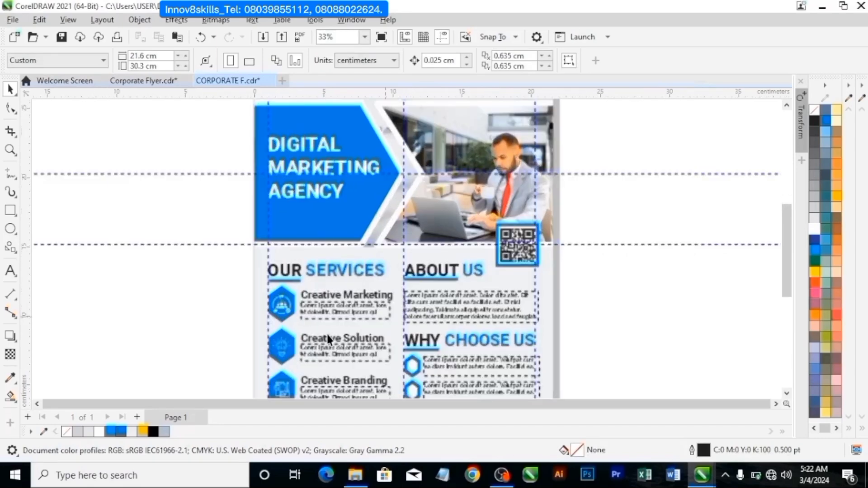
pyautogui.scroll(-1, 328, 339)
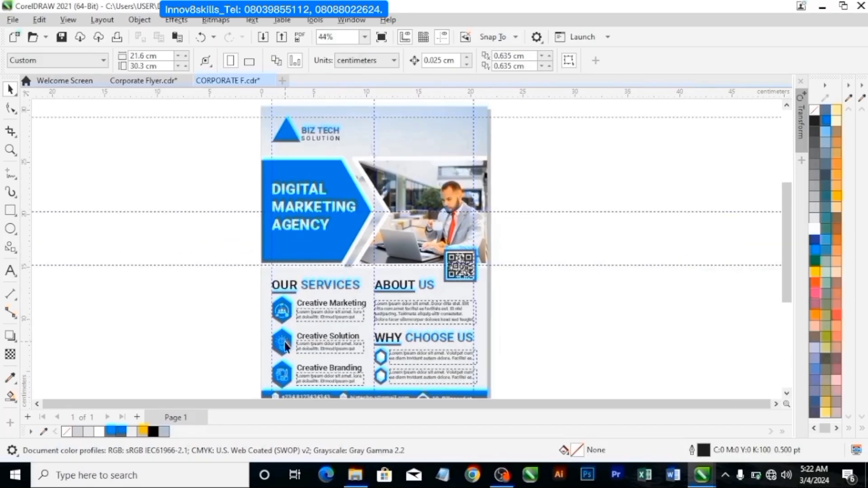
# Examine the cloudy city photo nested in the flyer background's PowerClip and finish editing its contents.
pyautogui.click(391, 144)
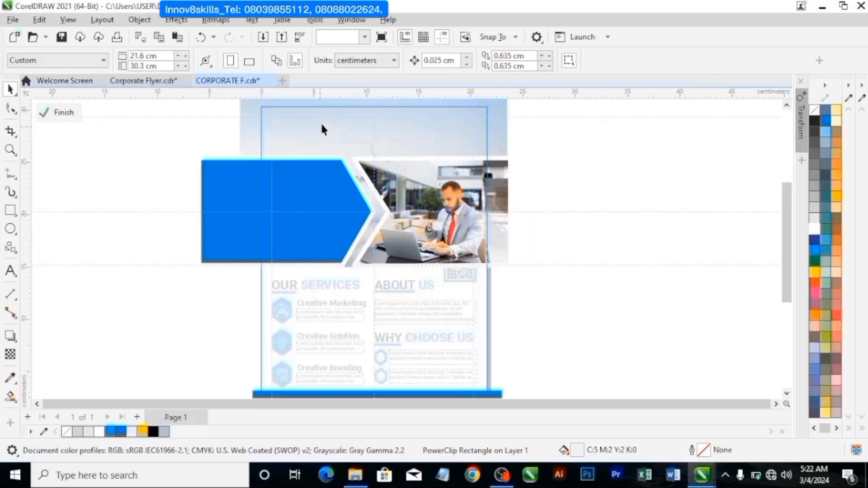
pyautogui.hotkey('ctrl', 'v')
pyautogui.moveTo(505, 317); pyautogui.dragTo(552, 367)
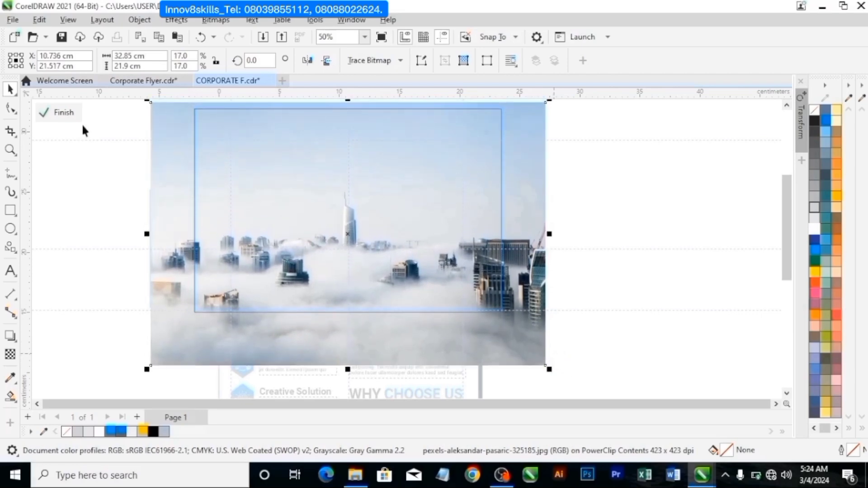
pyautogui.click(60, 115)
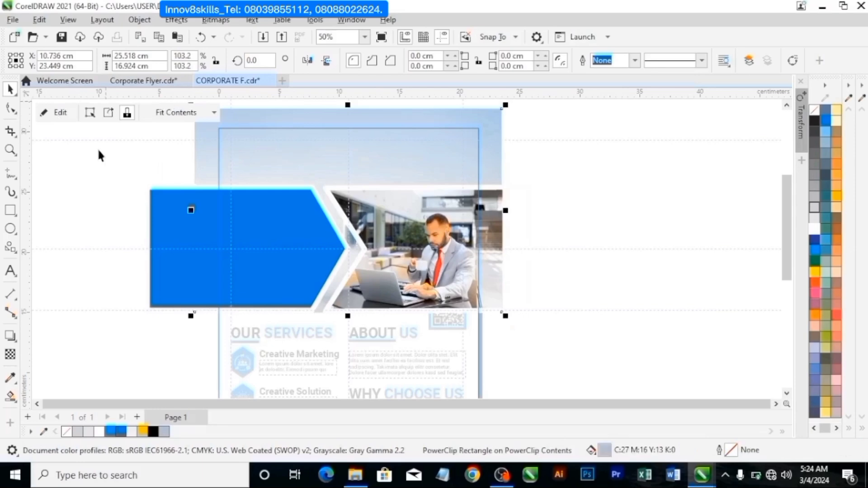
pyautogui.click(59, 112)
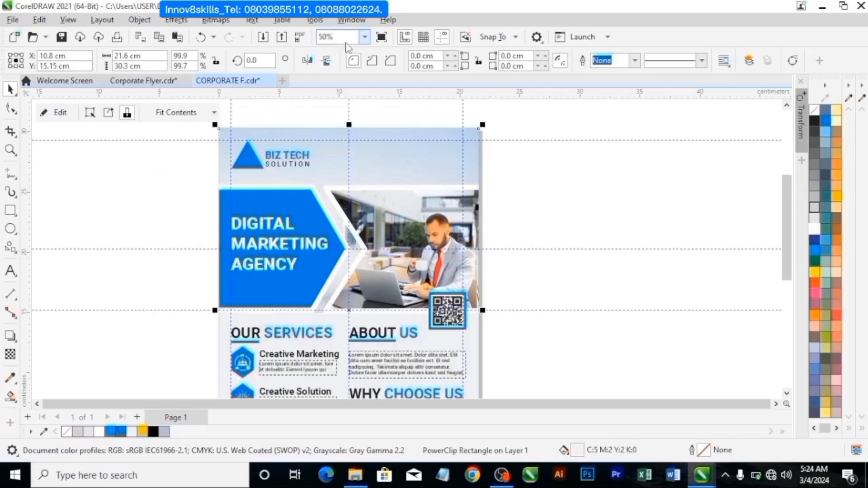
# Fit the page height in view and preview the completed flyer full screen.
pyautogui.click(364, 37)
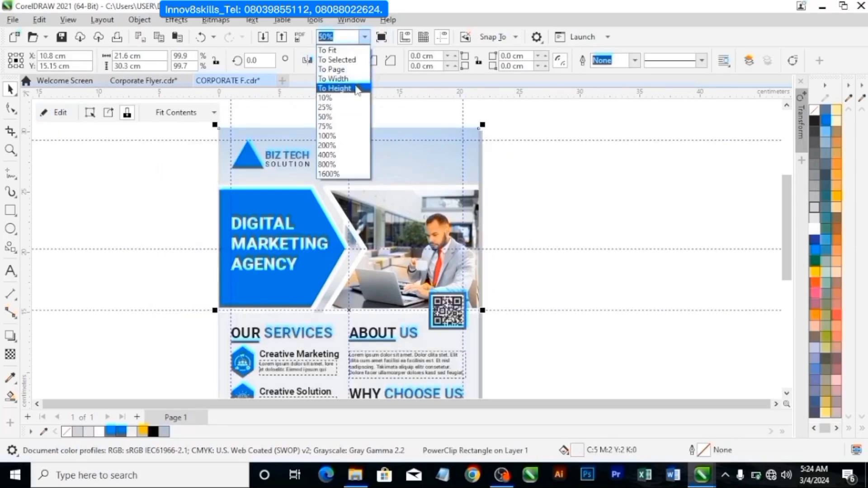
pyautogui.click(357, 89)
pyautogui.click(536, 141)
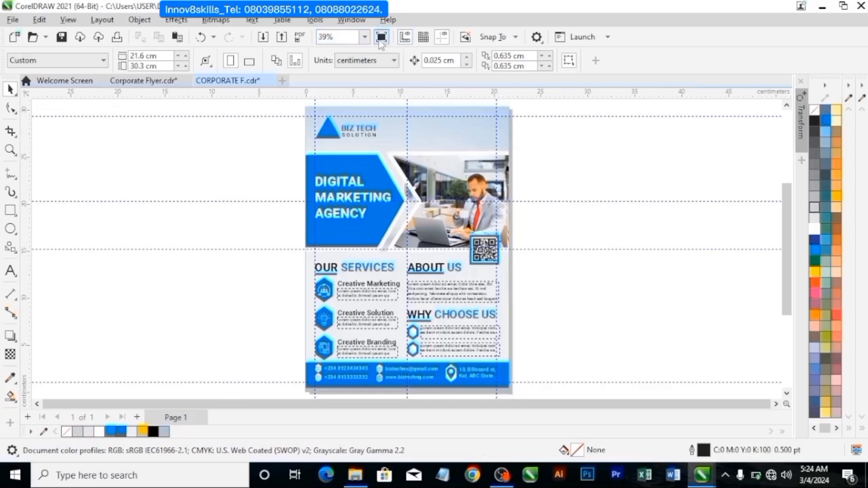
pyautogui.click(381, 38)
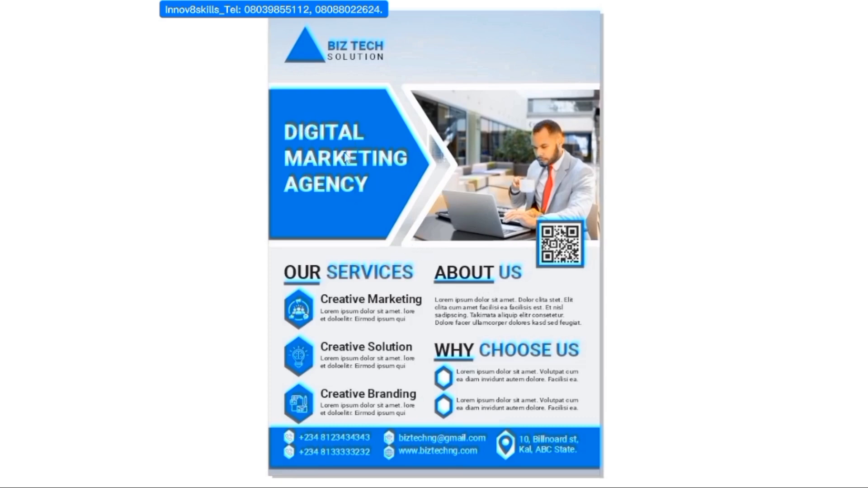
pyautogui.click(370, 163)
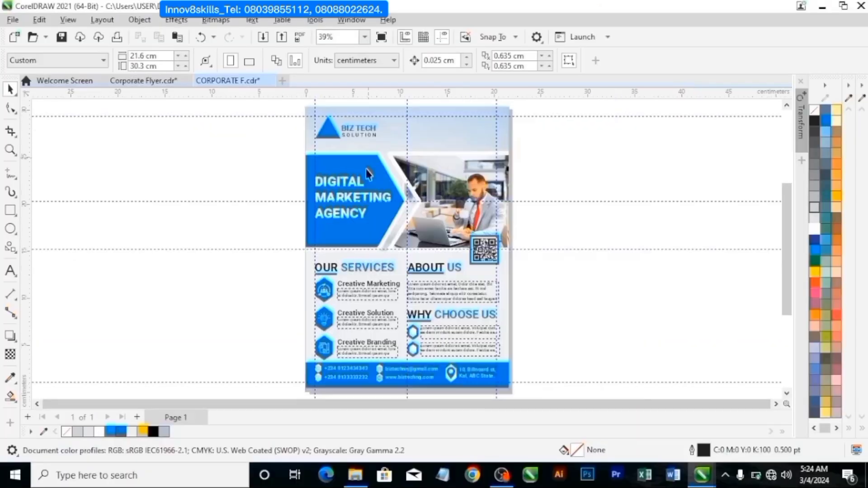
# Stretch the DIGITAL MARKETING AGENCY title vertically to a height of about 5.6 cm, keeping its width.
pyautogui.click(360, 199)
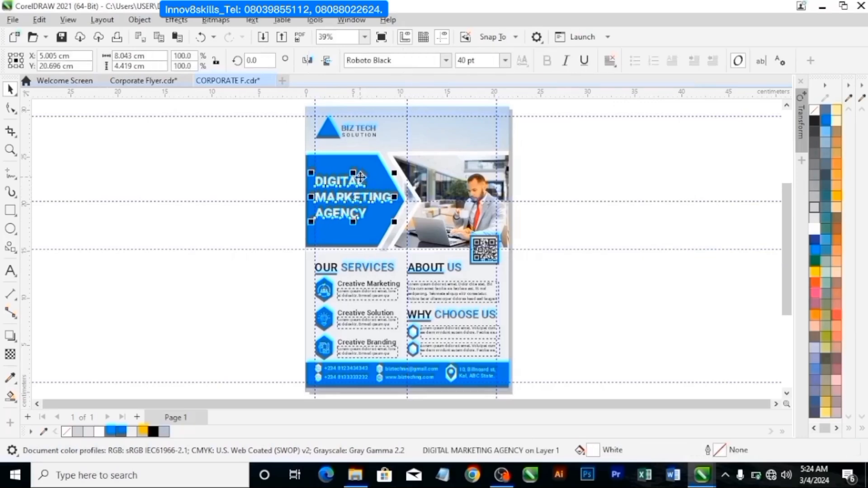
pyautogui.moveTo(353, 173); pyautogui.dragTo(356, 165)
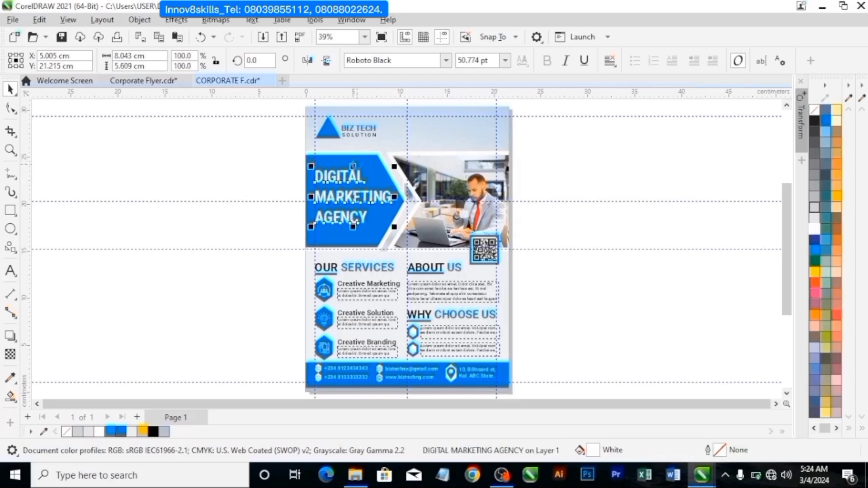
pyautogui.click(235, 159)
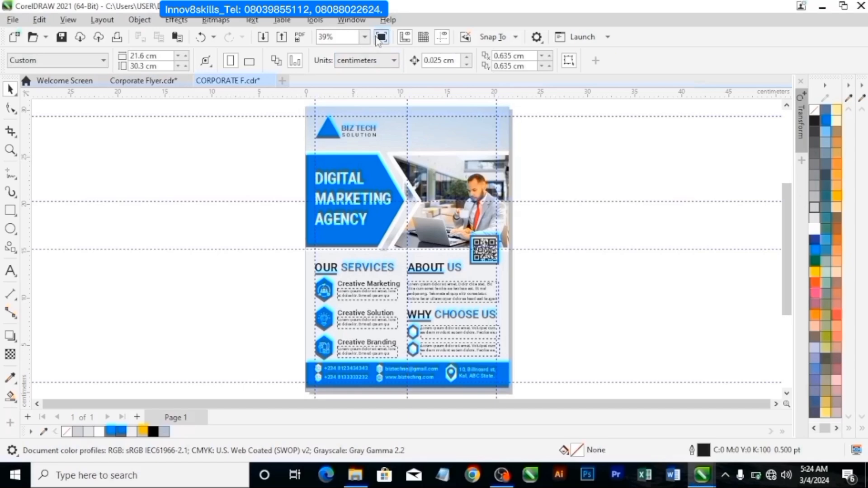
# Check the stretched title within the flyer in full-screen preview.
pyautogui.click(378, 38)
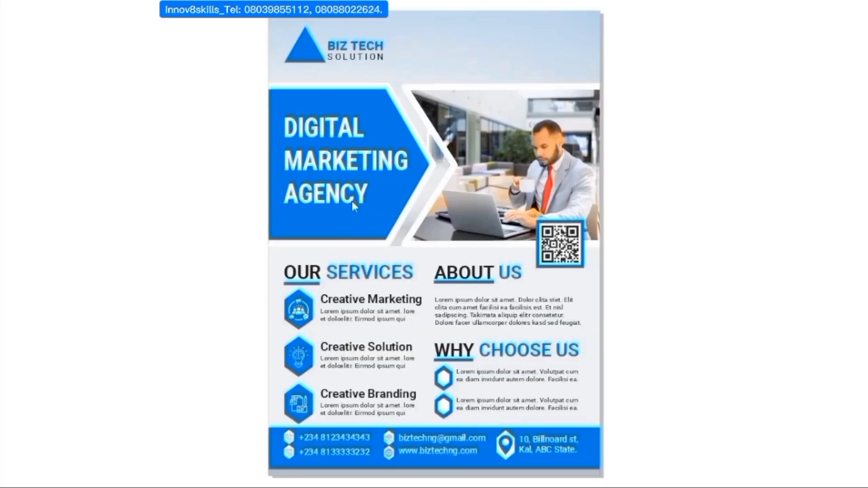
pyautogui.click(187, 170)
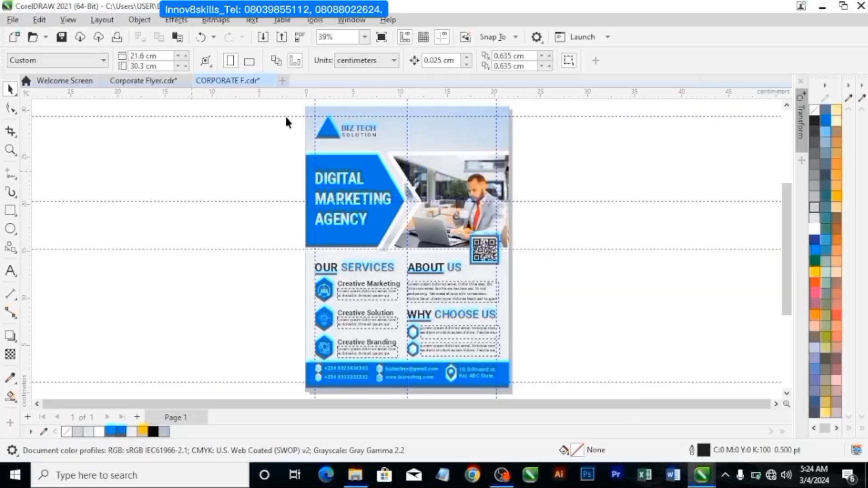
pyautogui.click(382, 39)
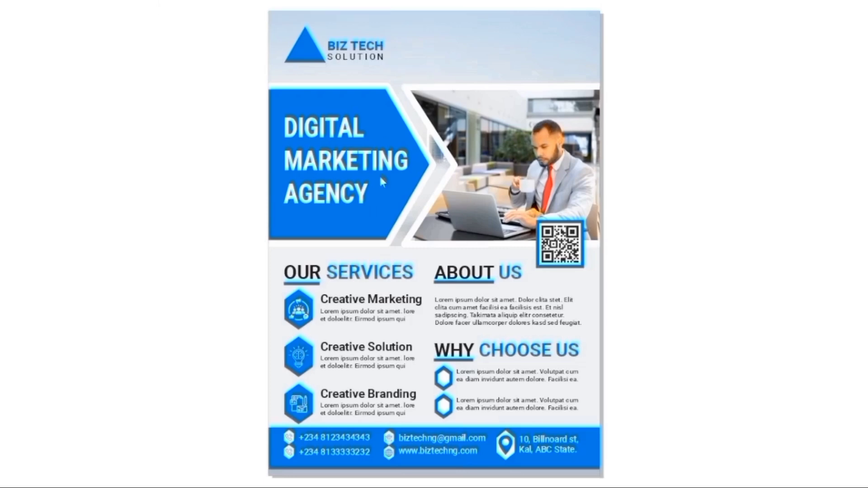